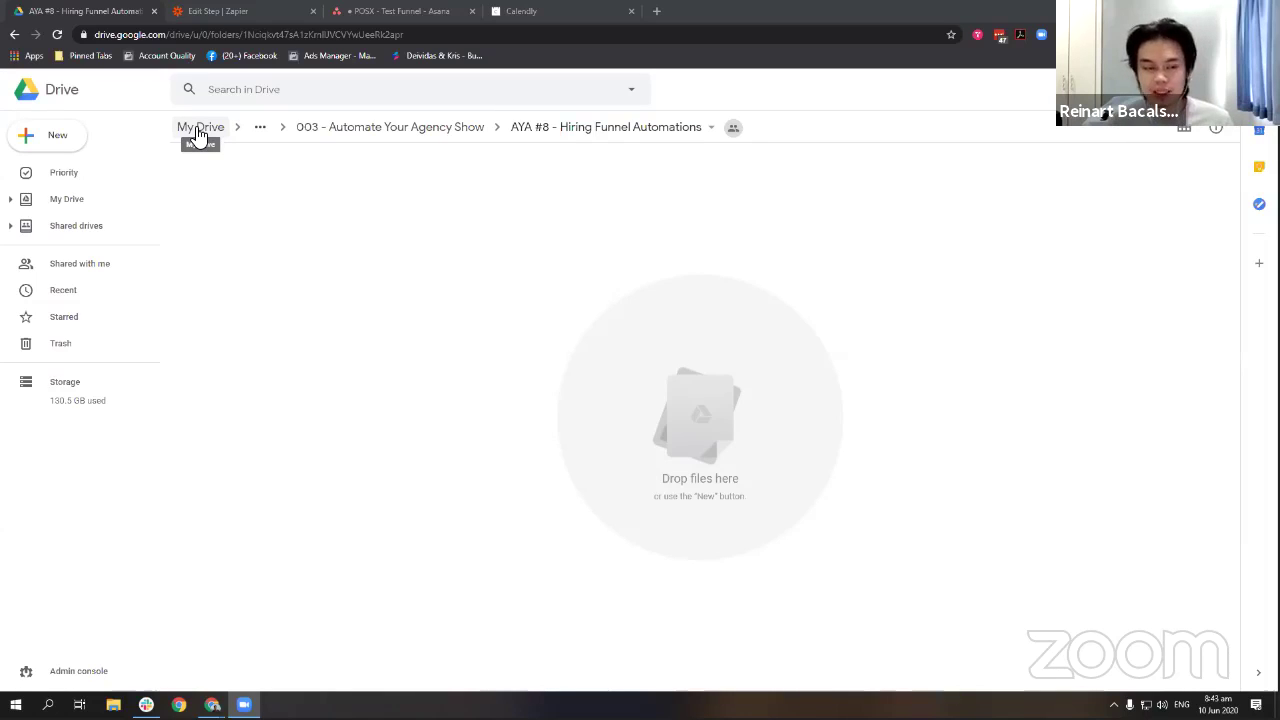
# Create a blank Google Form in the AYA #8 - Hiring Funnel Automations folder, accepting the shared-folder prompt.
pyautogui.click(20, 138)
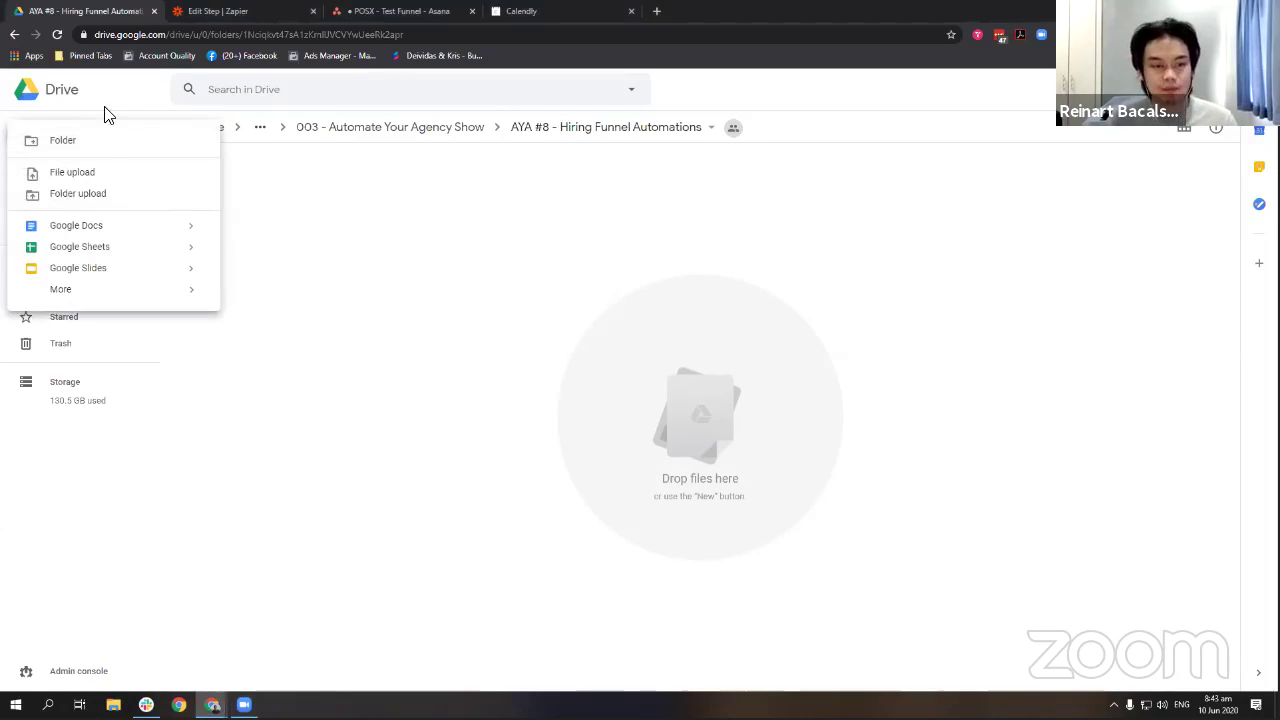
pyautogui.click(100, 320)
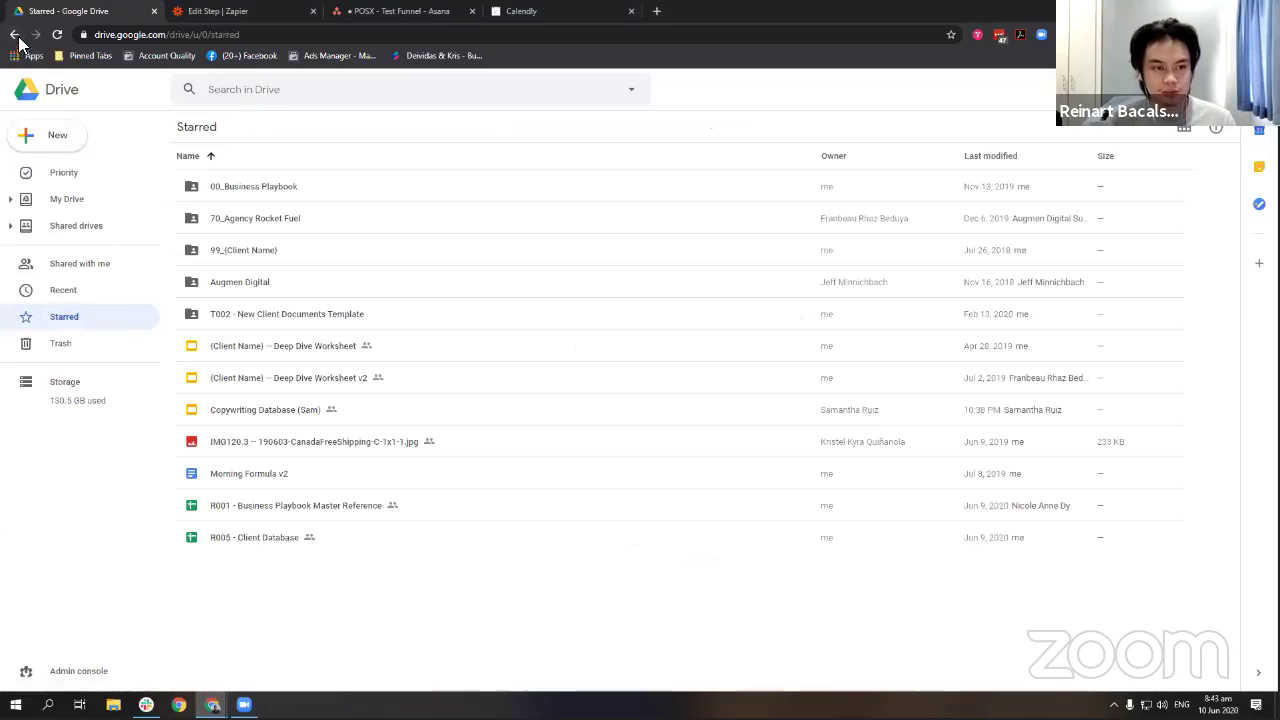
pyautogui.click(15, 36)
pyautogui.click(57, 137)
pyautogui.moveTo(131, 291)
pyautogui.click(300, 297)
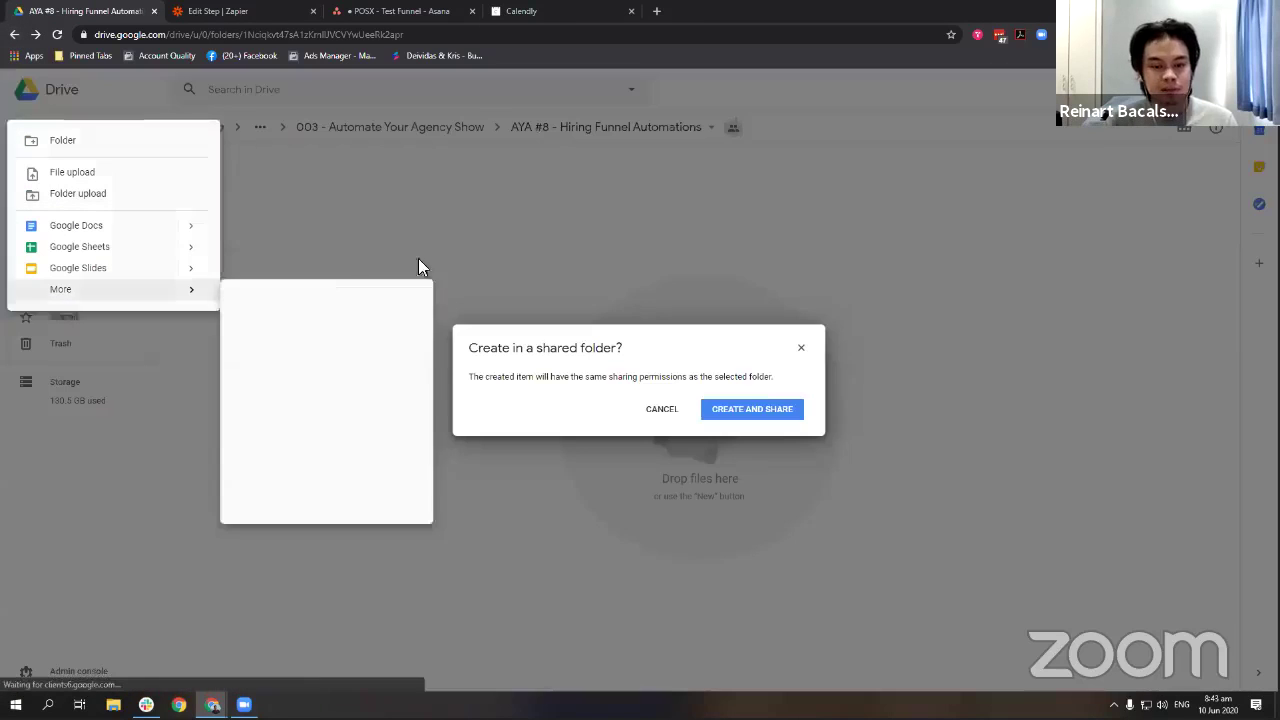
pyautogui.click(780, 410)
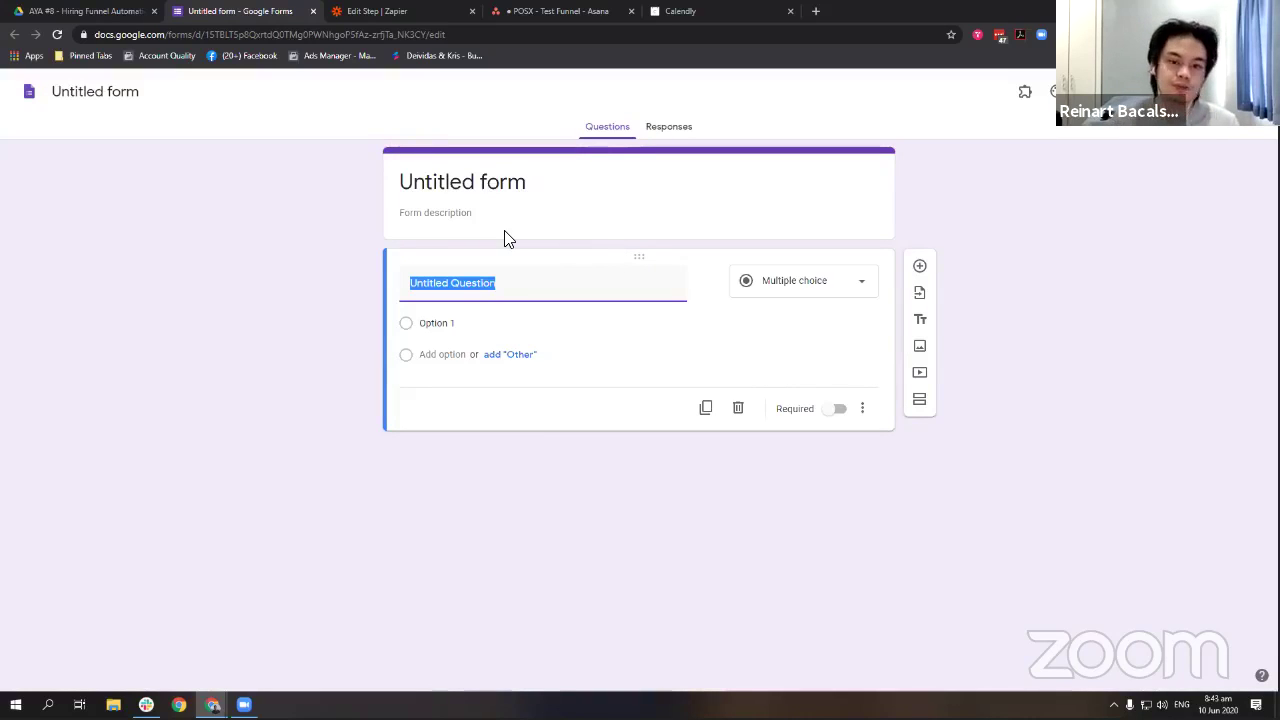
# Replace the 'Untitled form' title with 'Application Form'.
pyautogui.click(537, 194)
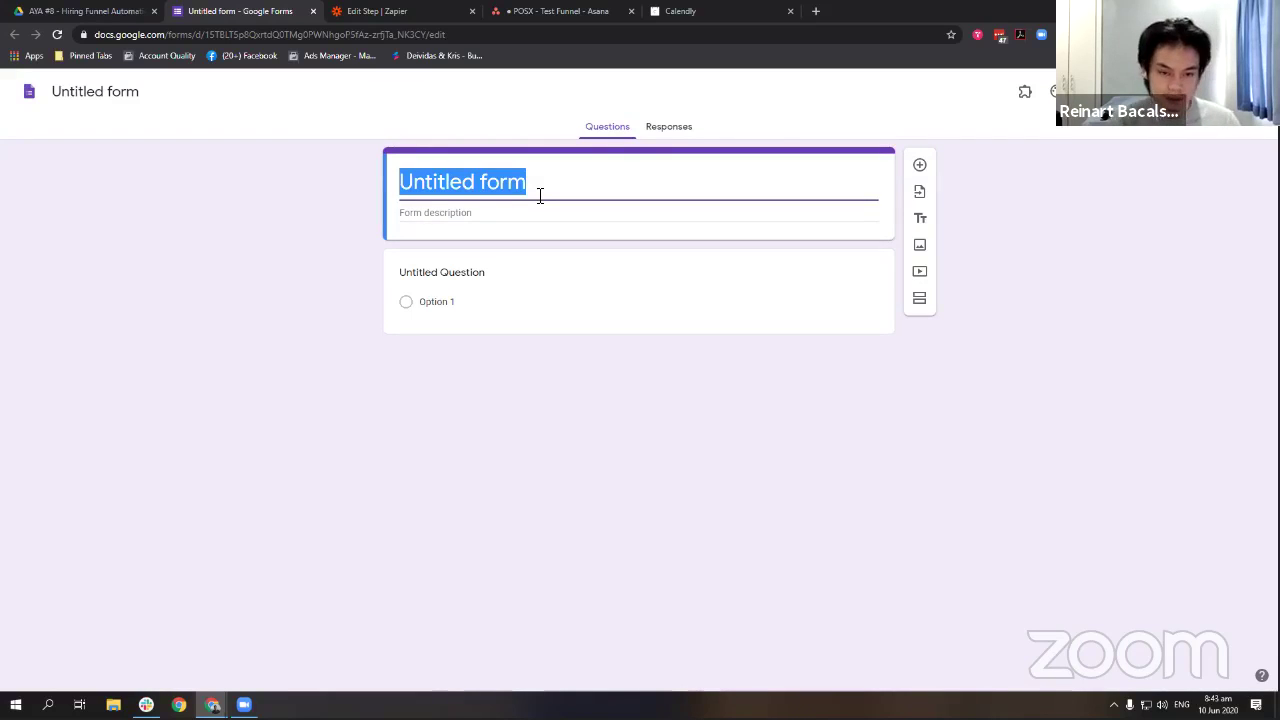
pyautogui.write('Application Fir')
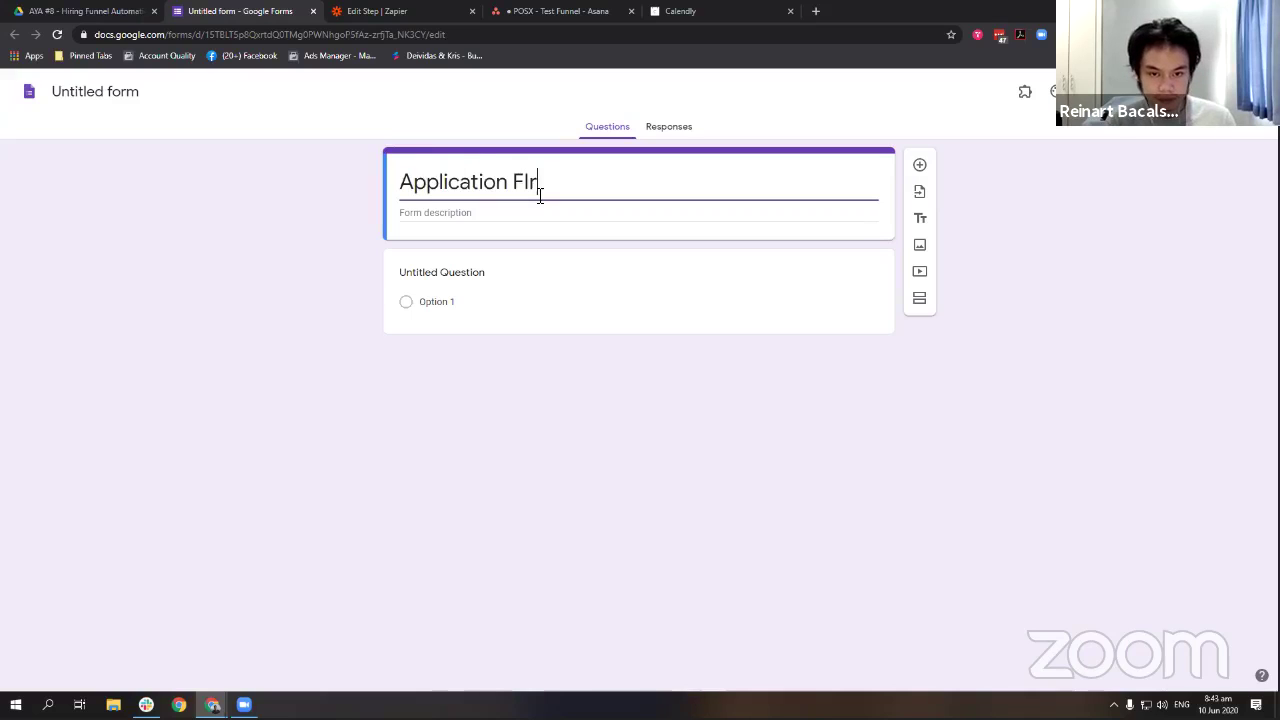
pyautogui.press('BackSpace')
pyautogui.press('BackSpace')
pyautogui.write('orm')
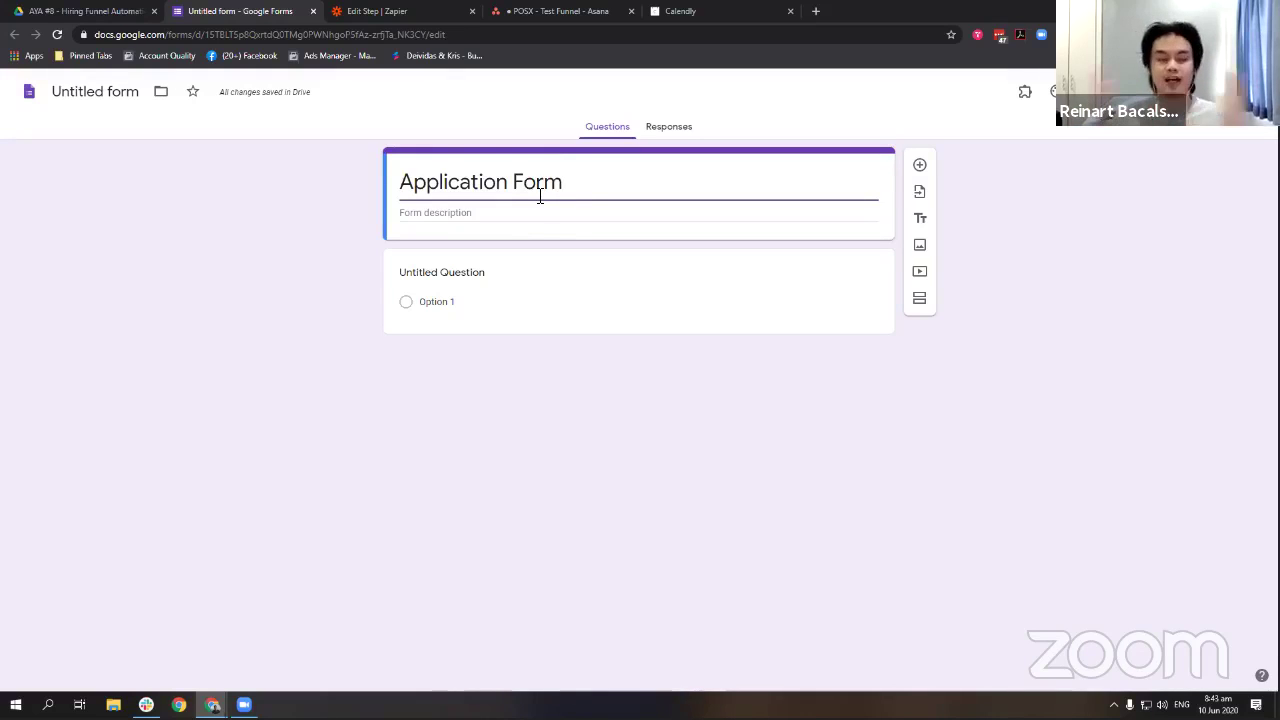
pyautogui.tripleClick(511, 182)
pyautogui.click(170, 122)
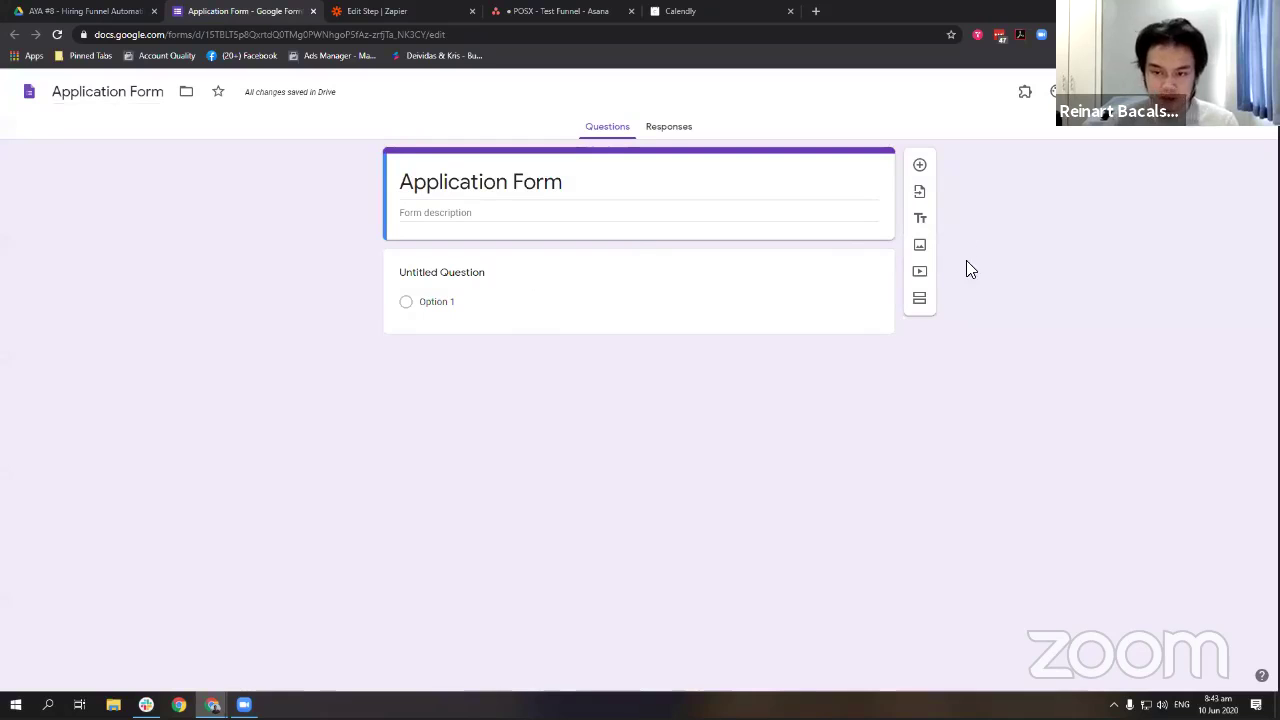
pyautogui.click(780, 296)
# Make the first question a required short answer, 'What is your full name?'.
pyautogui.click(794, 292)
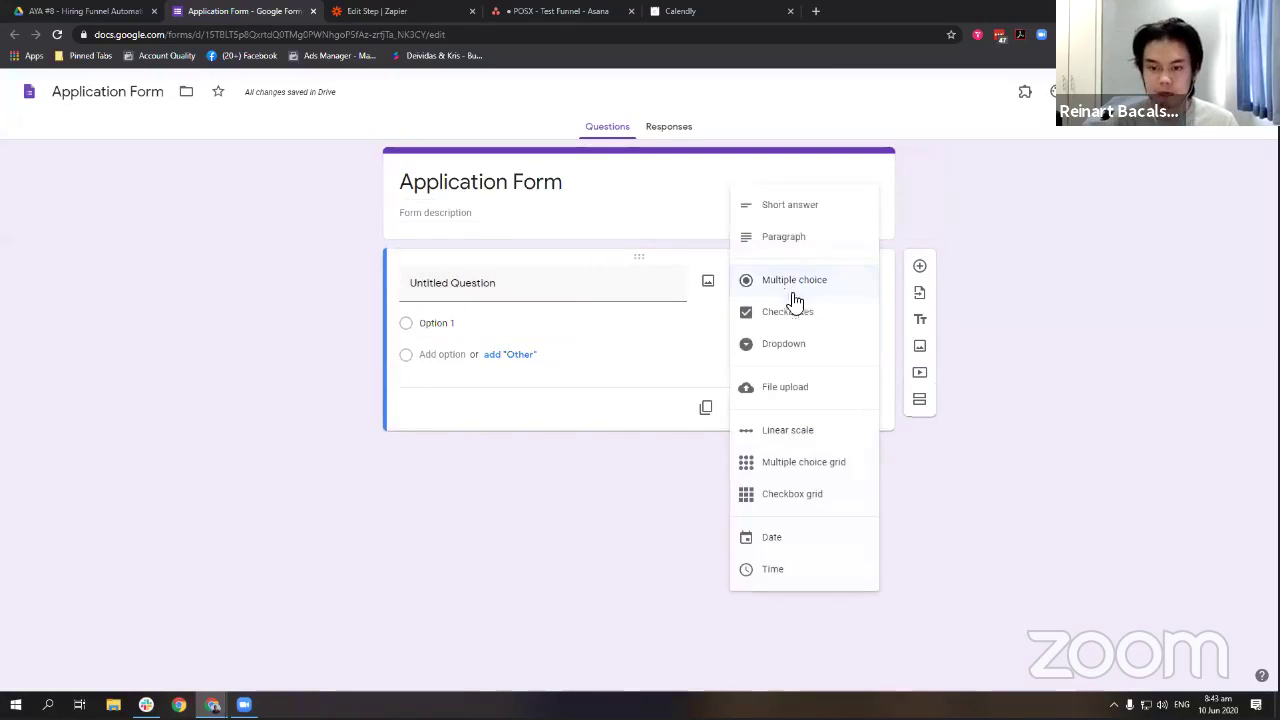
pyautogui.click(806, 208)
pyautogui.click(556, 280)
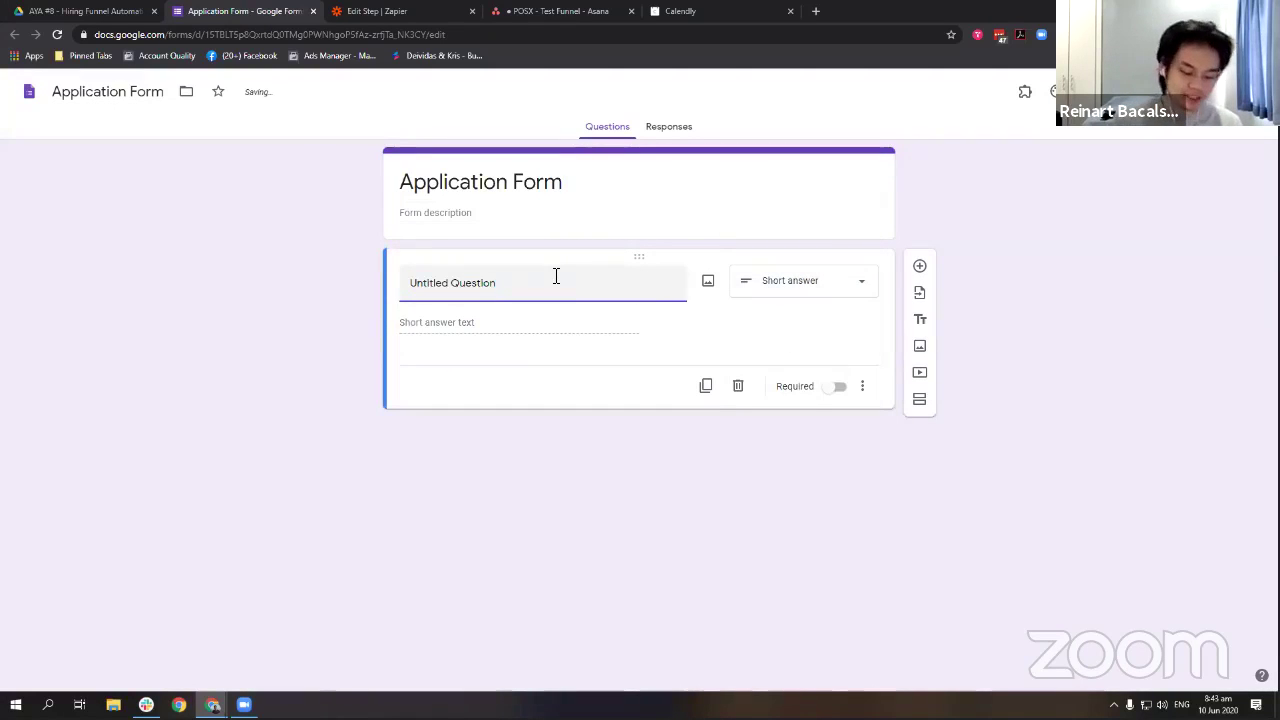
pyautogui.write('Full')
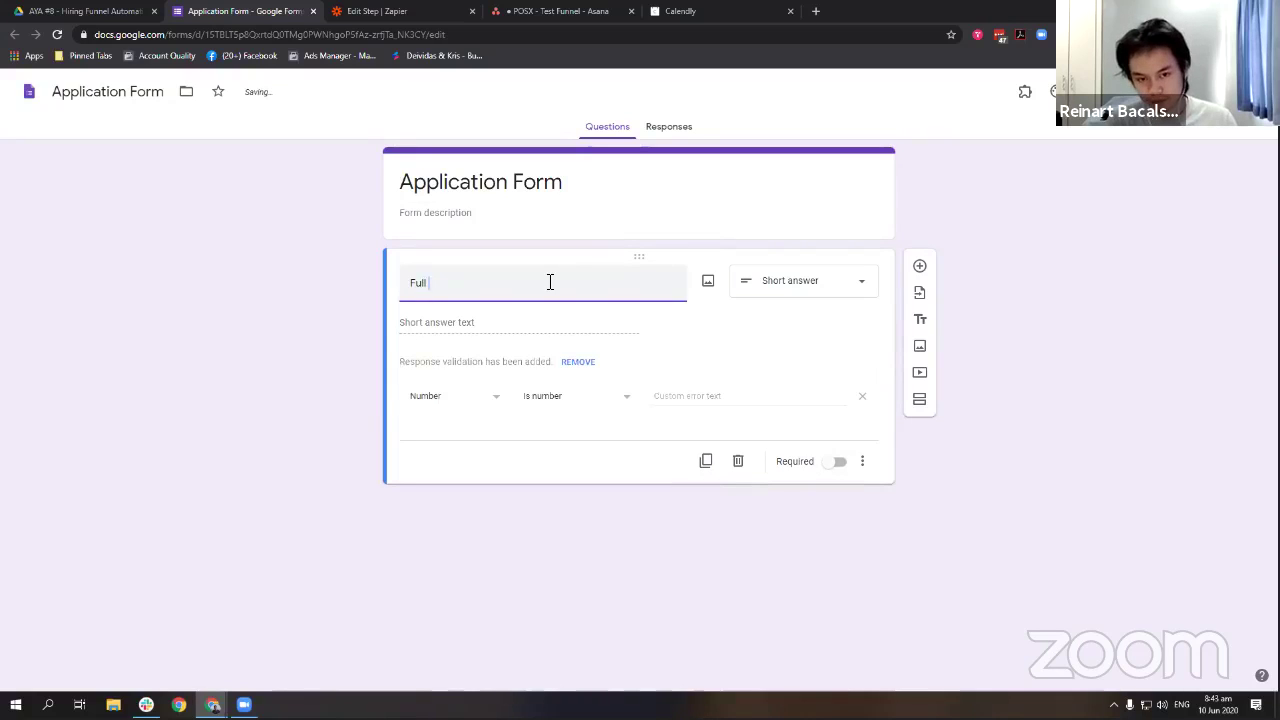
pyautogui.press('BackSpace')
pyautogui.press('BackSpace')
pyautogui.press('BackSpace')
pyautogui.press('BackSpace')
pyautogui.write('What Is your')
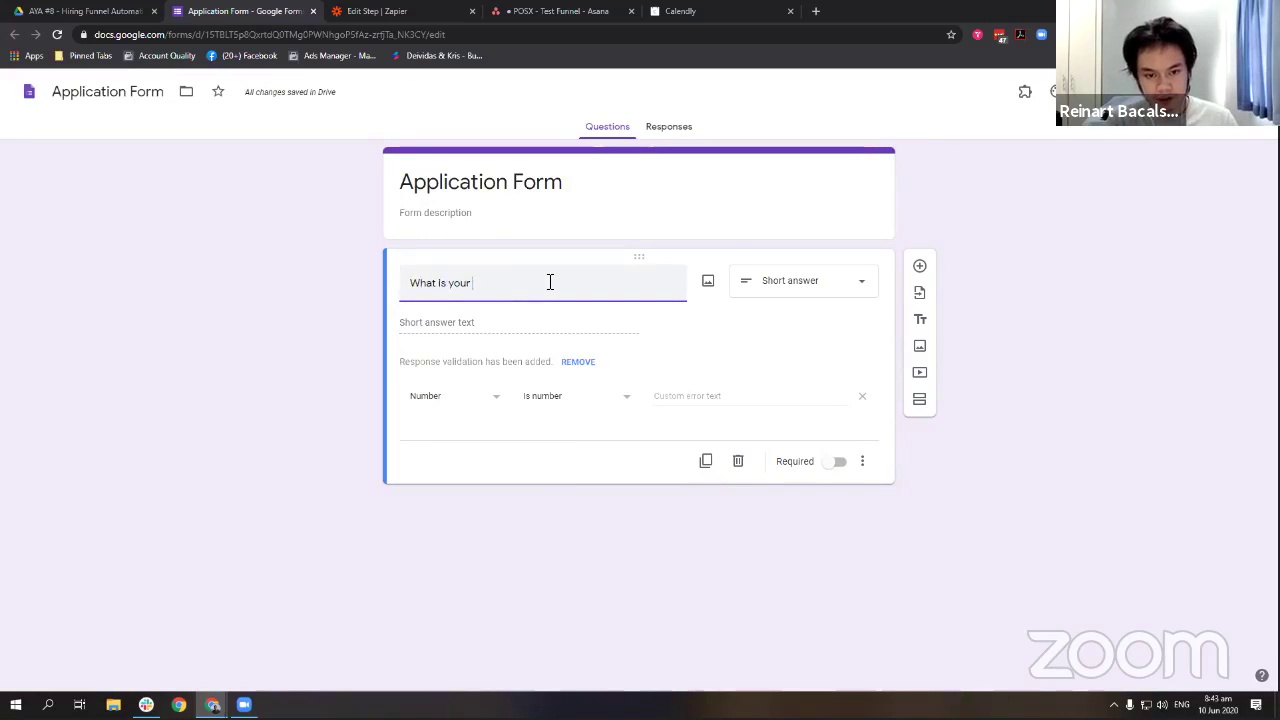
pyautogui.write(' full name?')
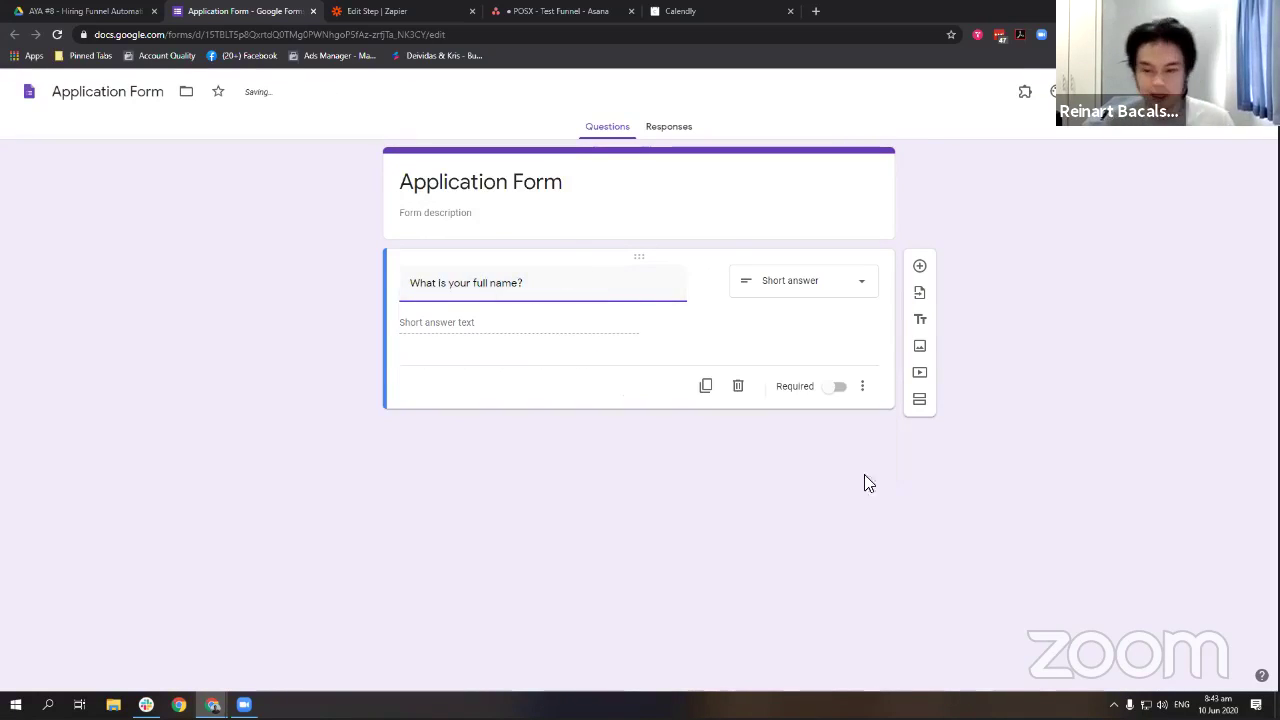
pyautogui.click(837, 386)
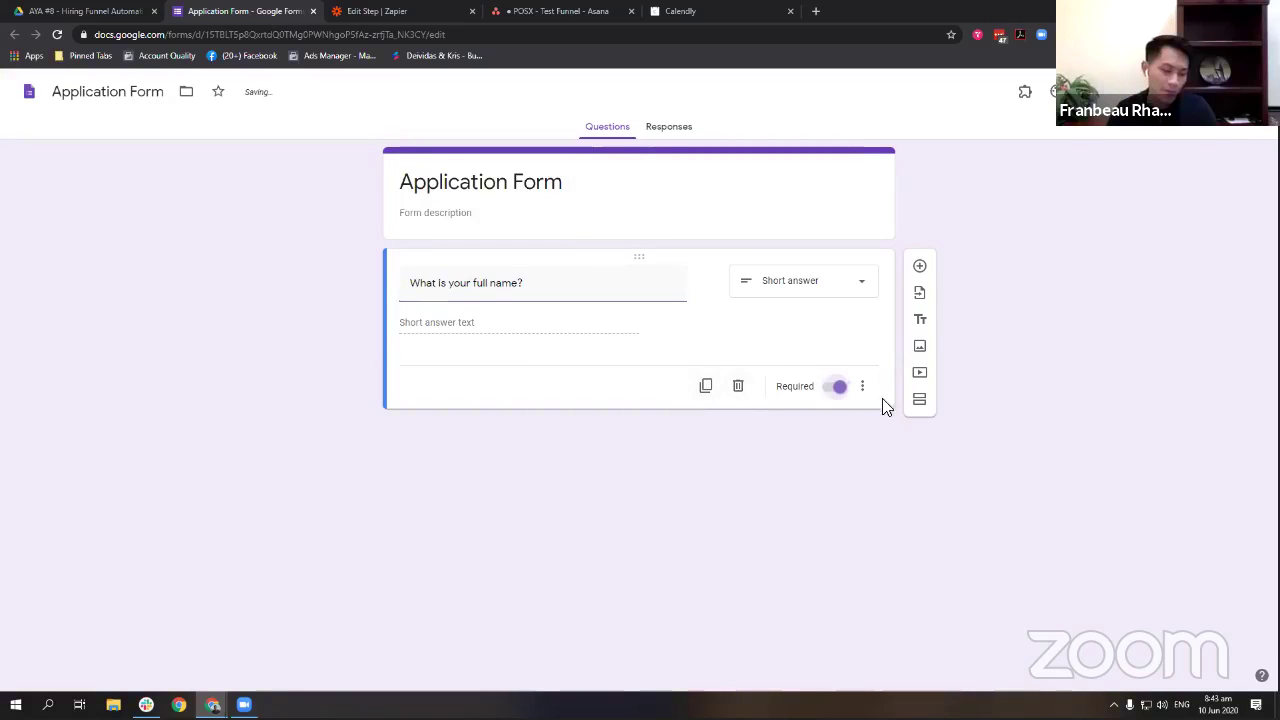
# Duplicate it as 'What is your email?' with Text response validation requiring an Email address.
pyautogui.click(705, 385)
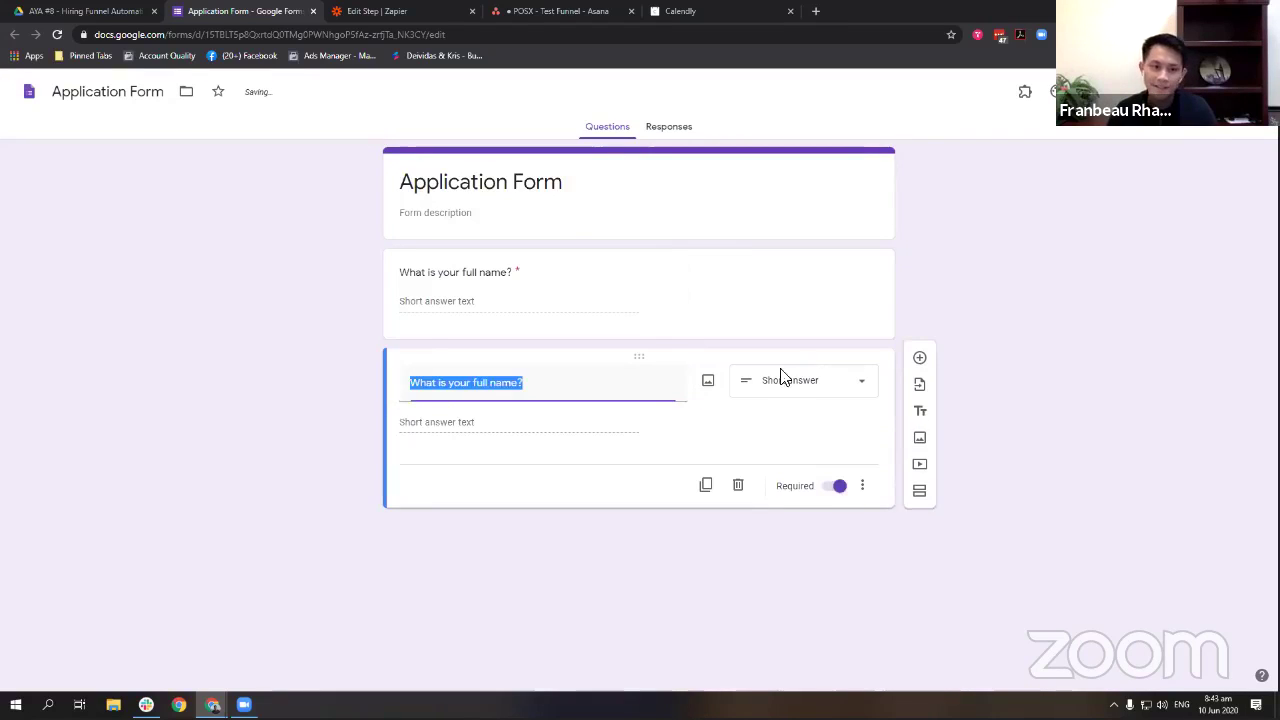
pyautogui.write('What is your e')
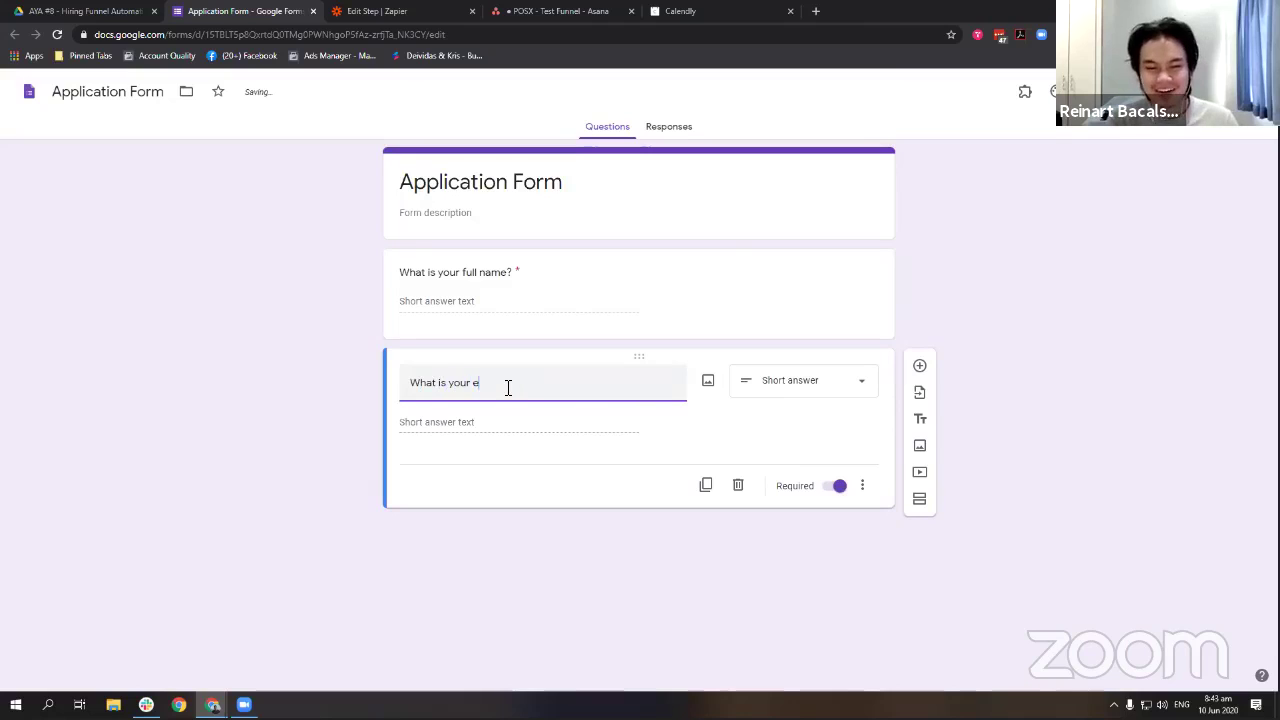
pyautogui.write('mail?')
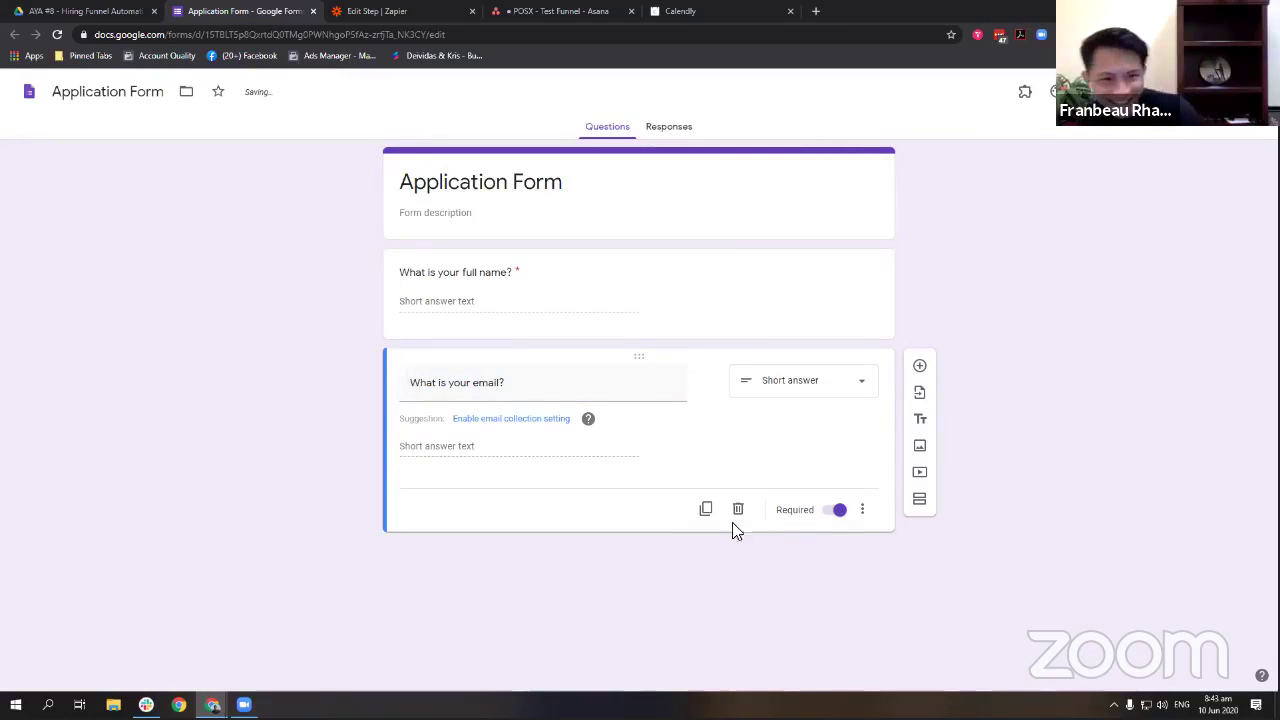
pyautogui.click(861, 512)
pyautogui.click(871, 591)
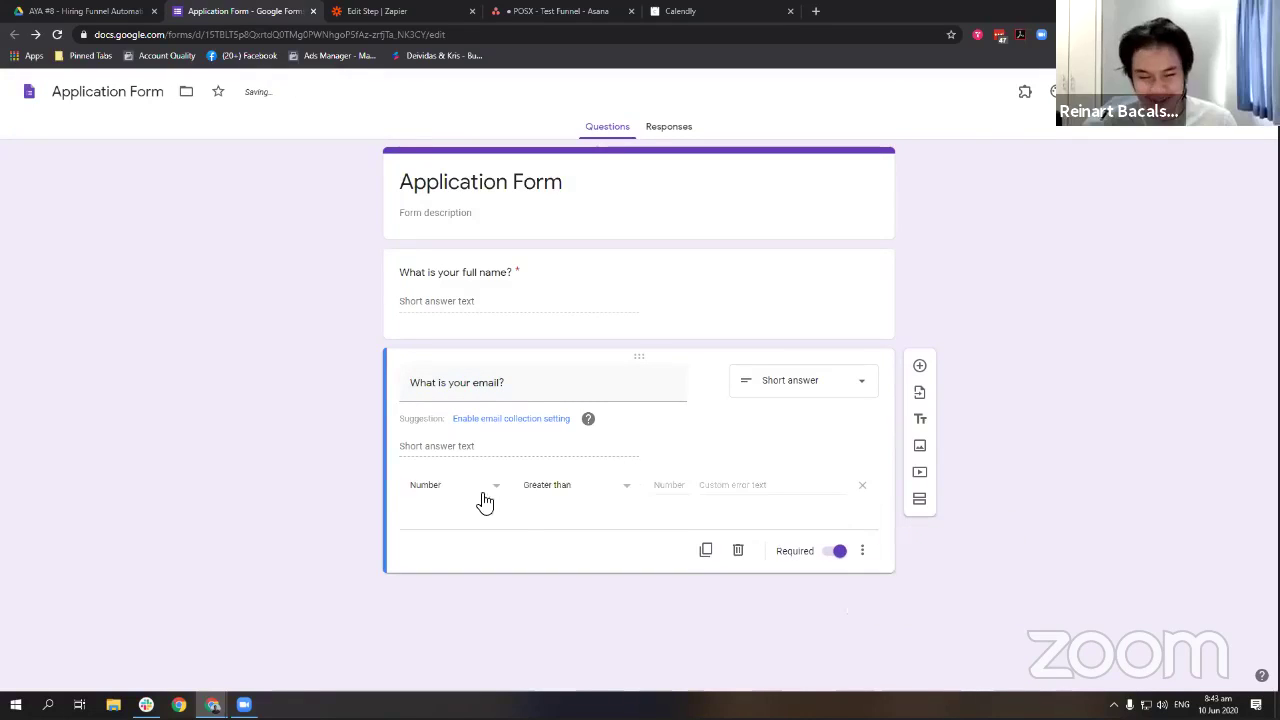
pyautogui.click(575, 485)
pyautogui.click(455, 485)
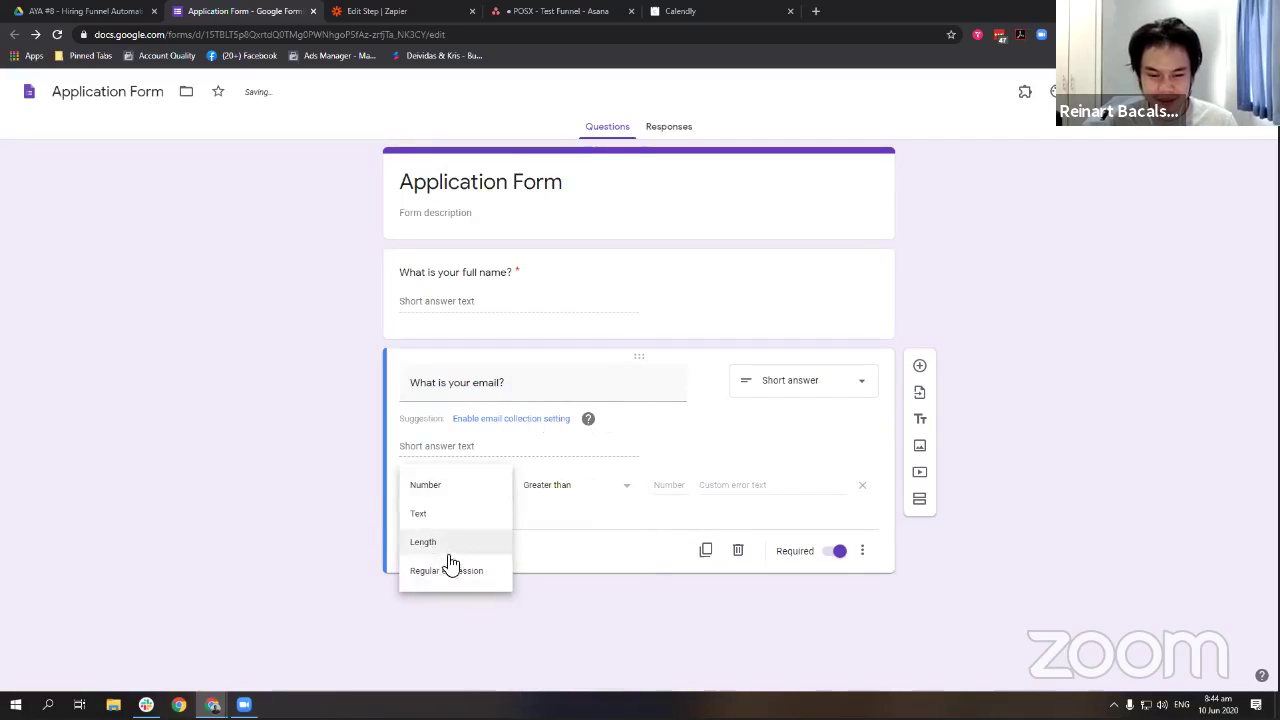
pyautogui.click(425, 513)
pyautogui.click(580, 486)
pyautogui.click(555, 546)
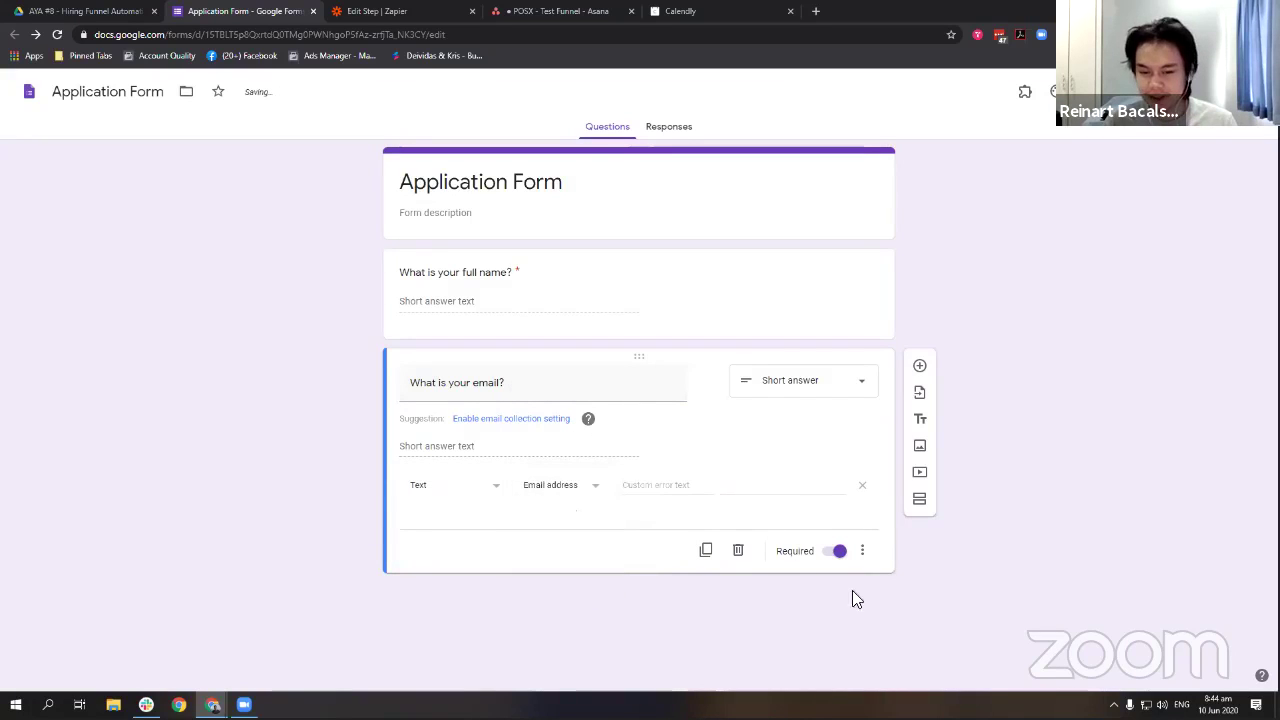
# Delete an accidental empty duplicate question and add a title and description block after the email question.
pyautogui.click(705, 551)
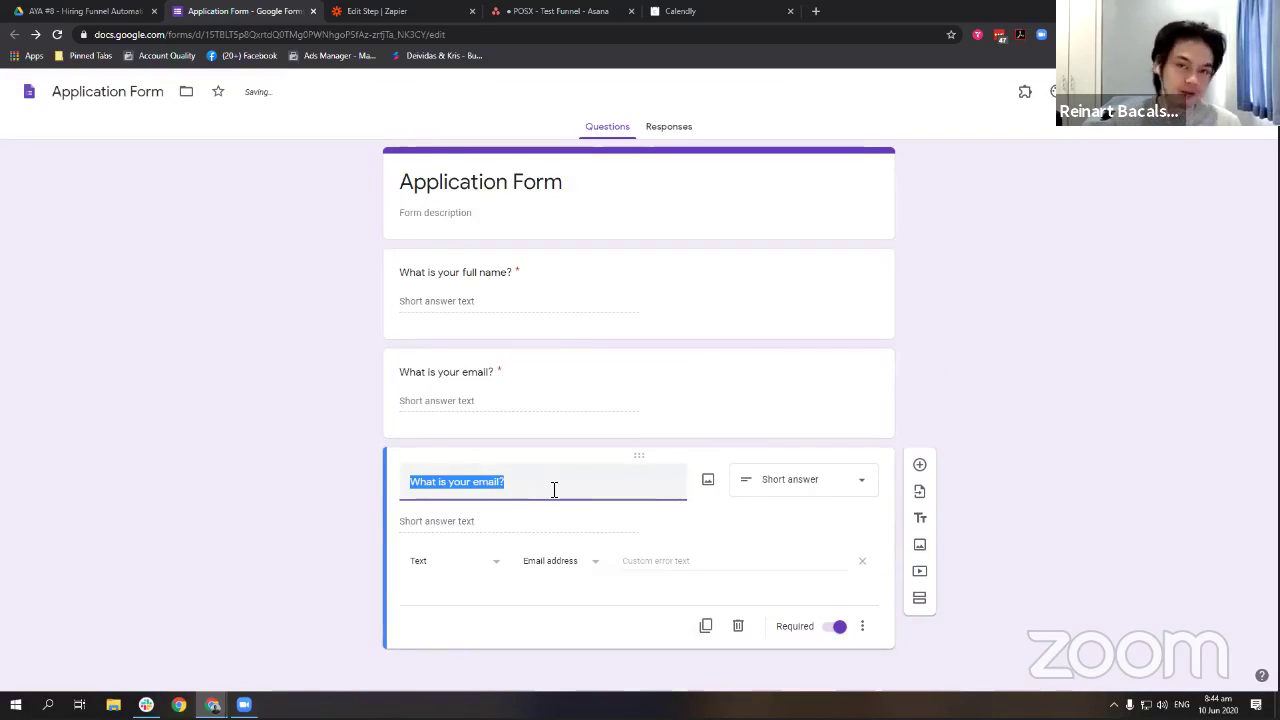
pyautogui.write('W')
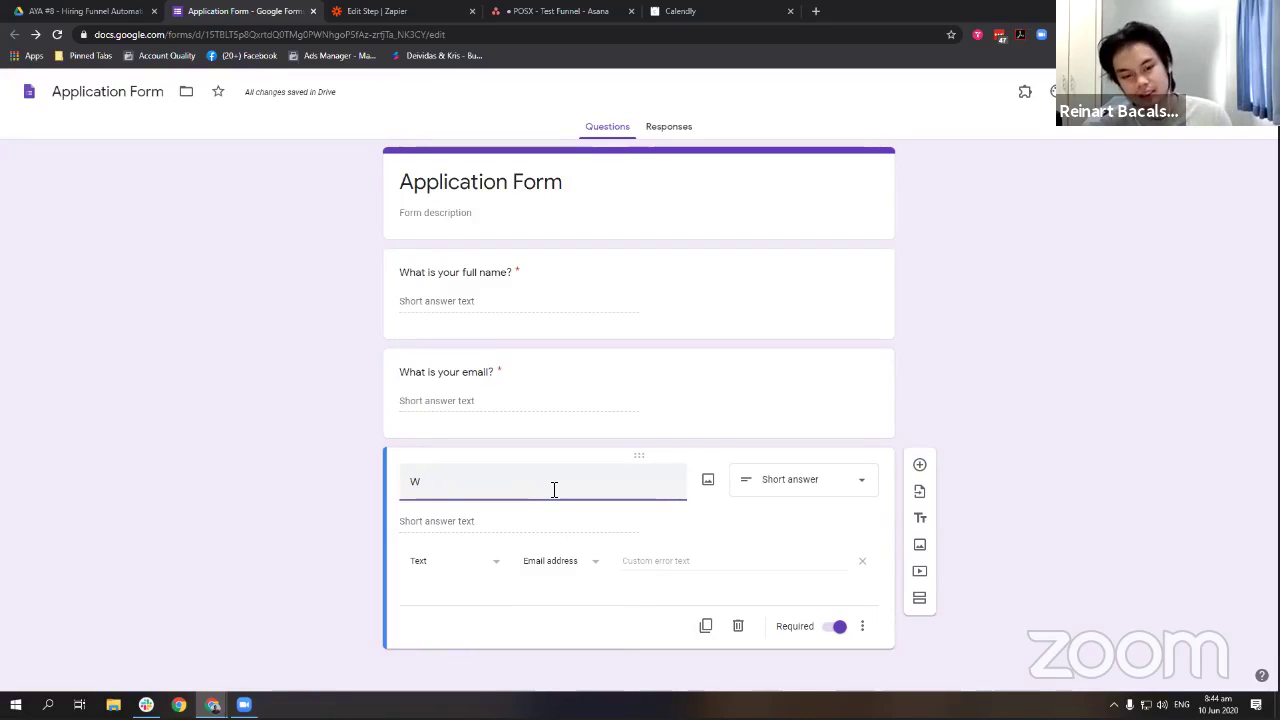
pyautogui.write('aha')
pyautogui.press('BackSpace')
pyautogui.press('BackSpace')
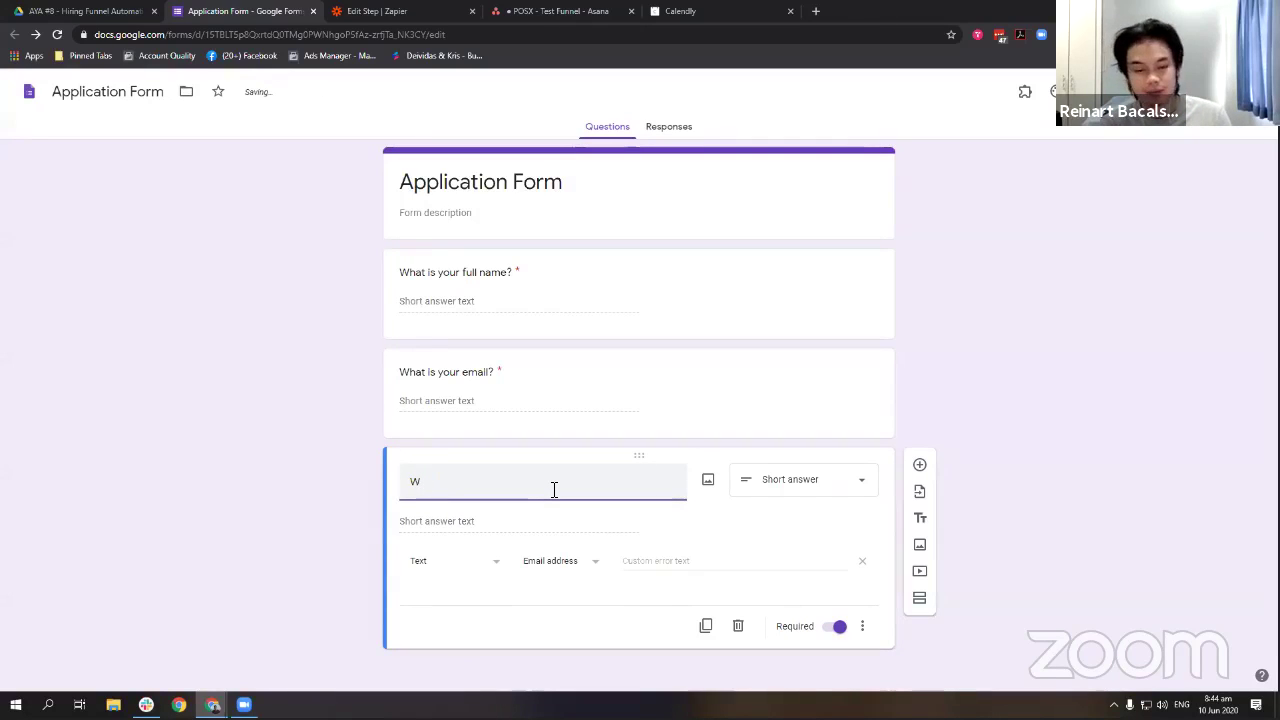
pyautogui.write('hat')
pyautogui.press('BackSpace')
pyautogui.press('BackSpace')
pyautogui.press('BackSpace')
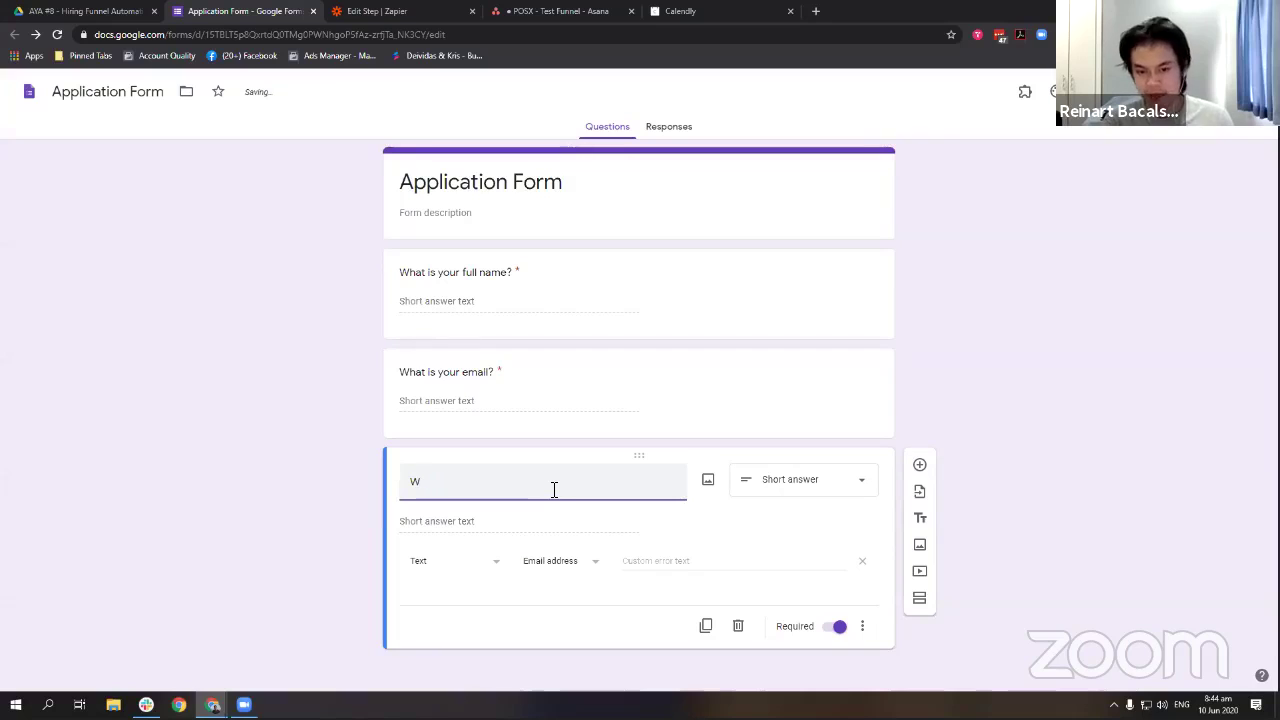
pyautogui.hotkey('ctrl', 'a')
pyautogui.press('BackSpace')
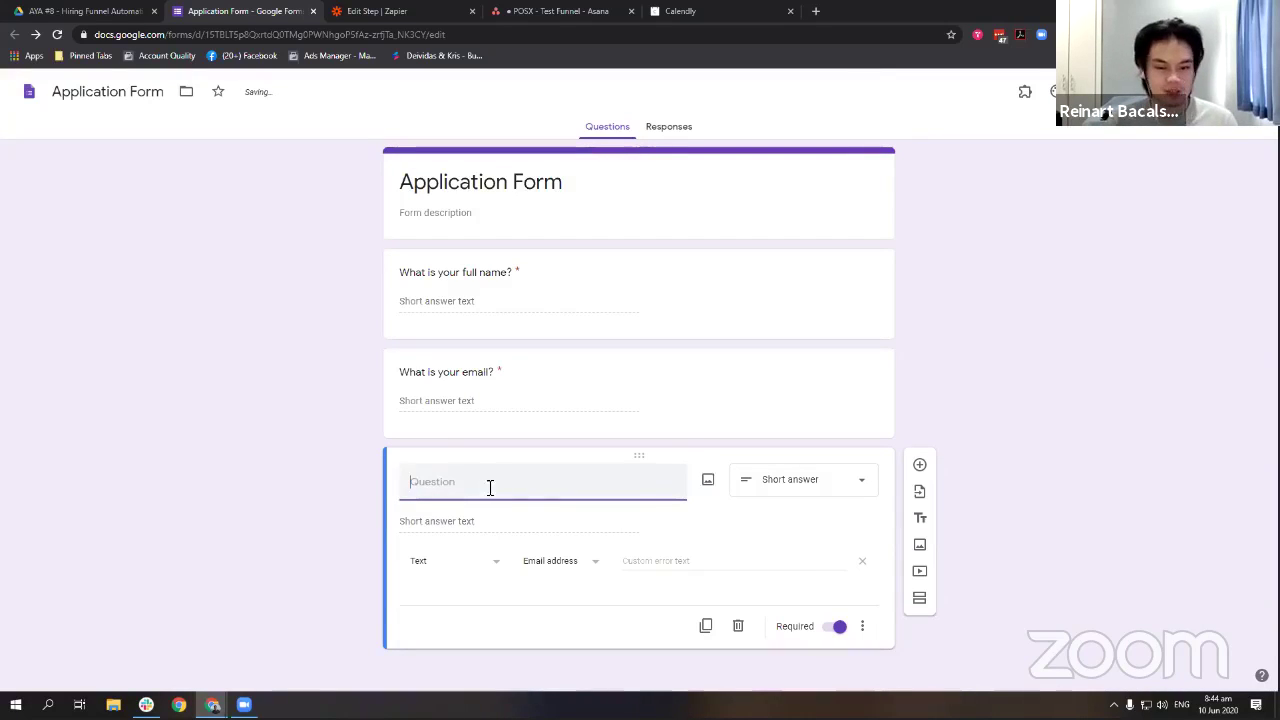
pyautogui.click(736, 630)
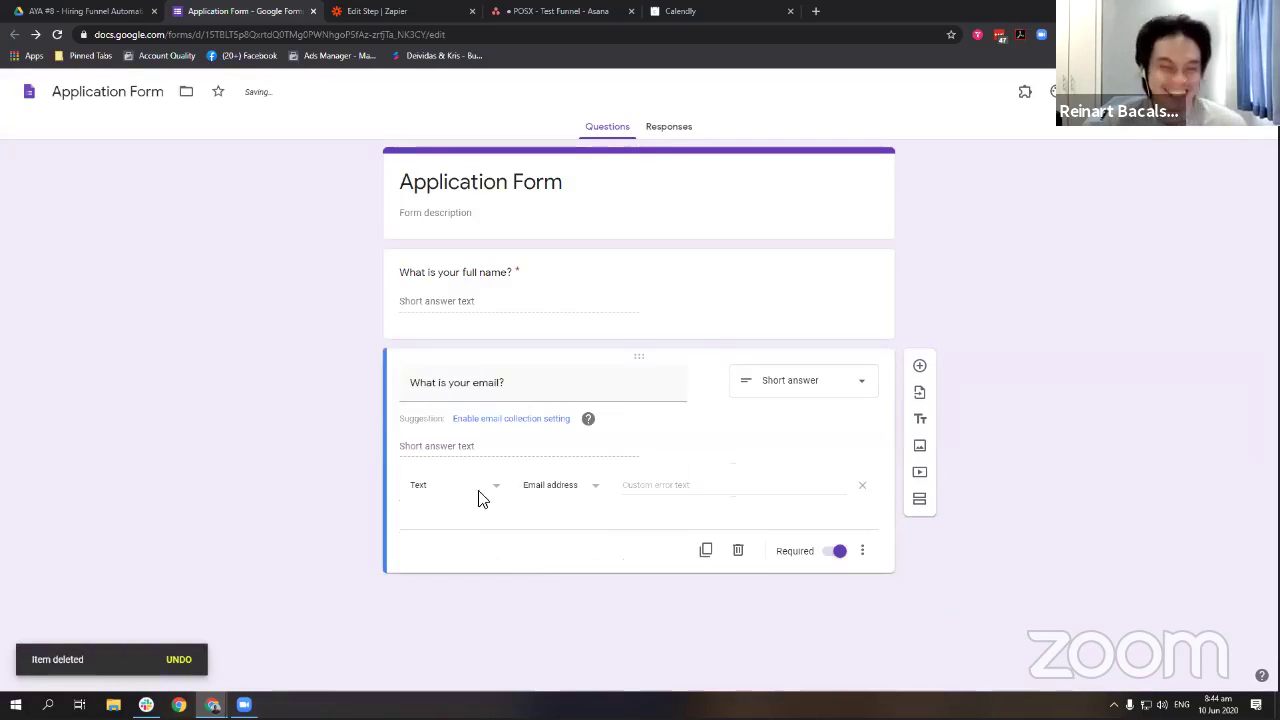
pyautogui.click(920, 418)
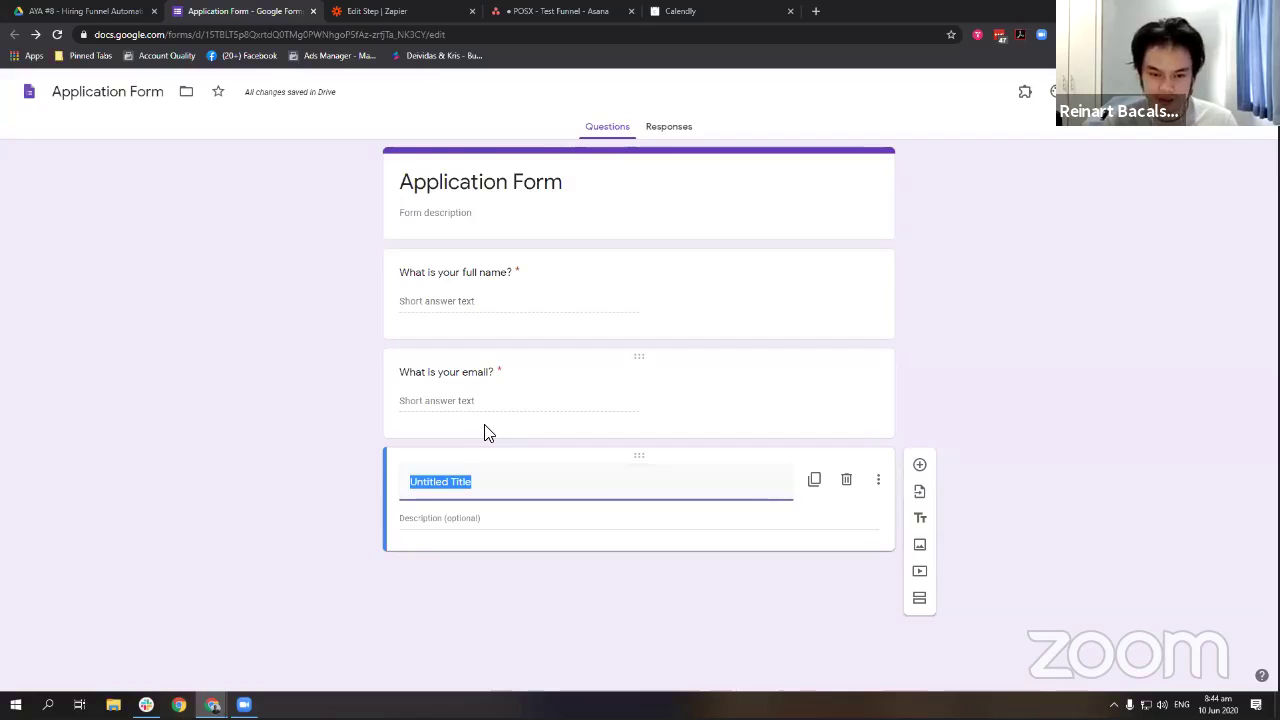
# Add a 'Details' title block at the top and title the lower section 'Questions'.
pyautogui.write('Q')
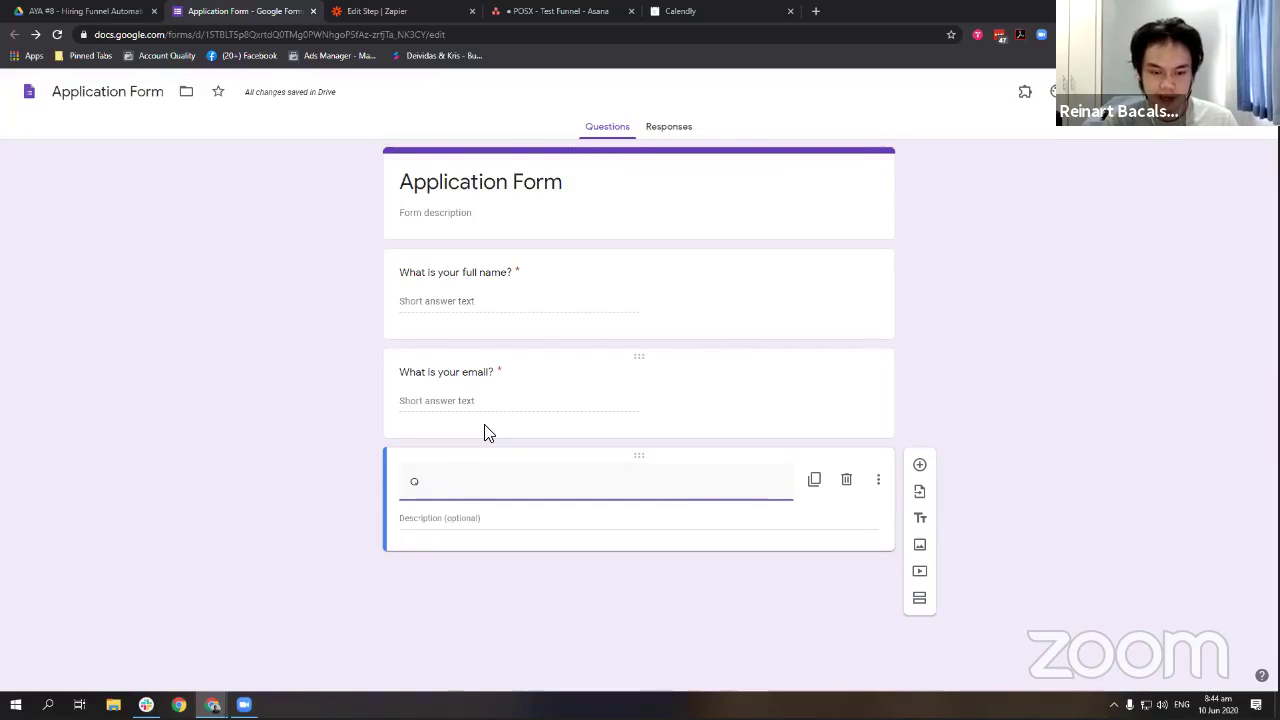
pyautogui.write('Uesuestion')
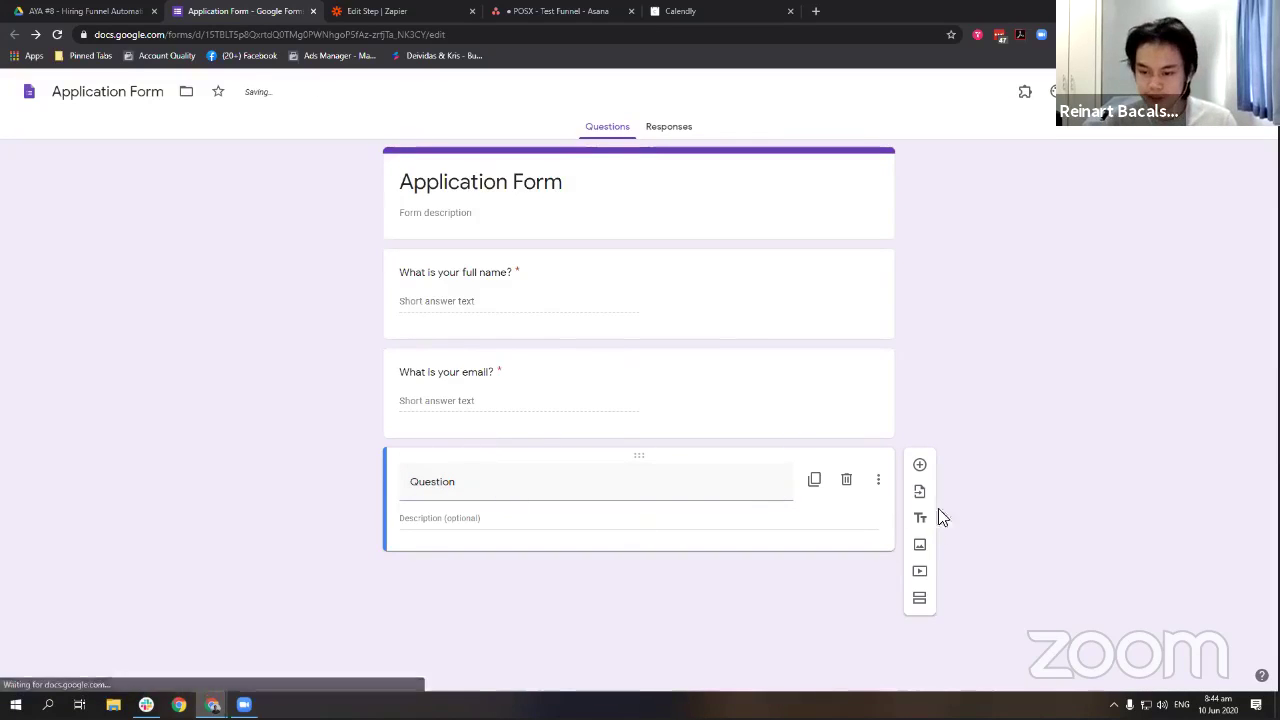
pyautogui.click(919, 519)
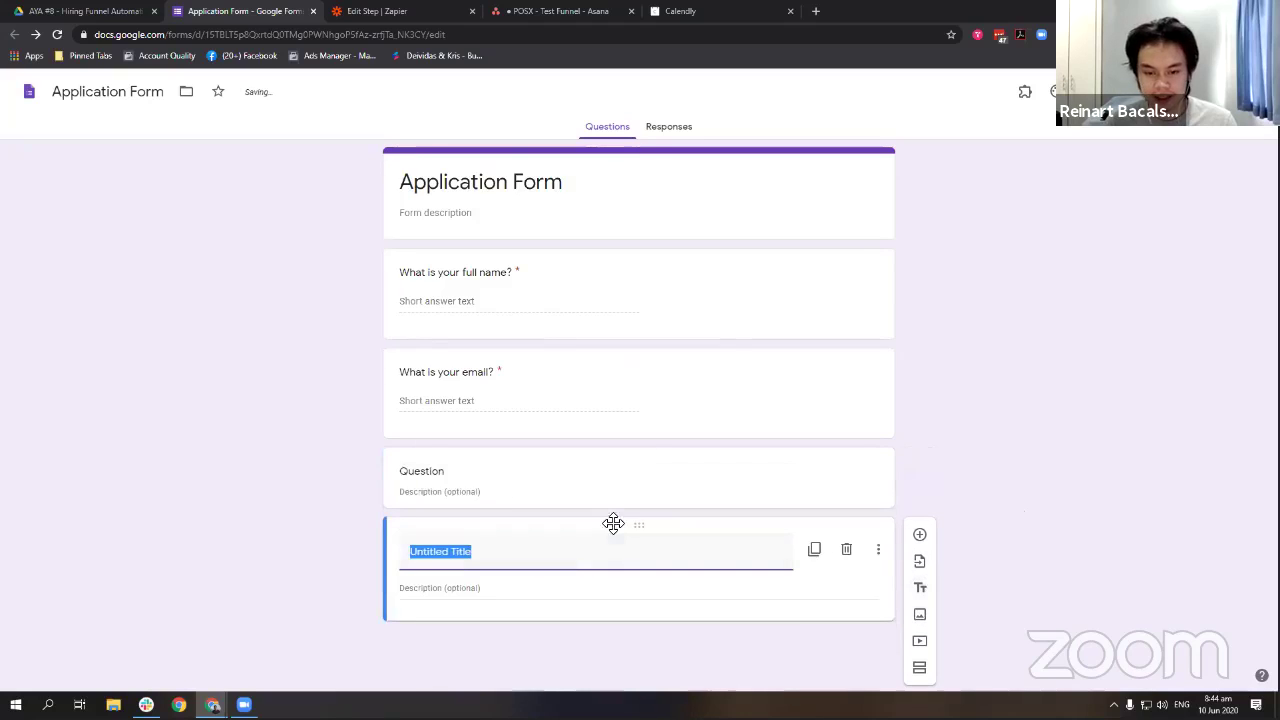
pyautogui.moveTo(613, 523); pyautogui.dragTo(640, 228)
pyautogui.write('De')
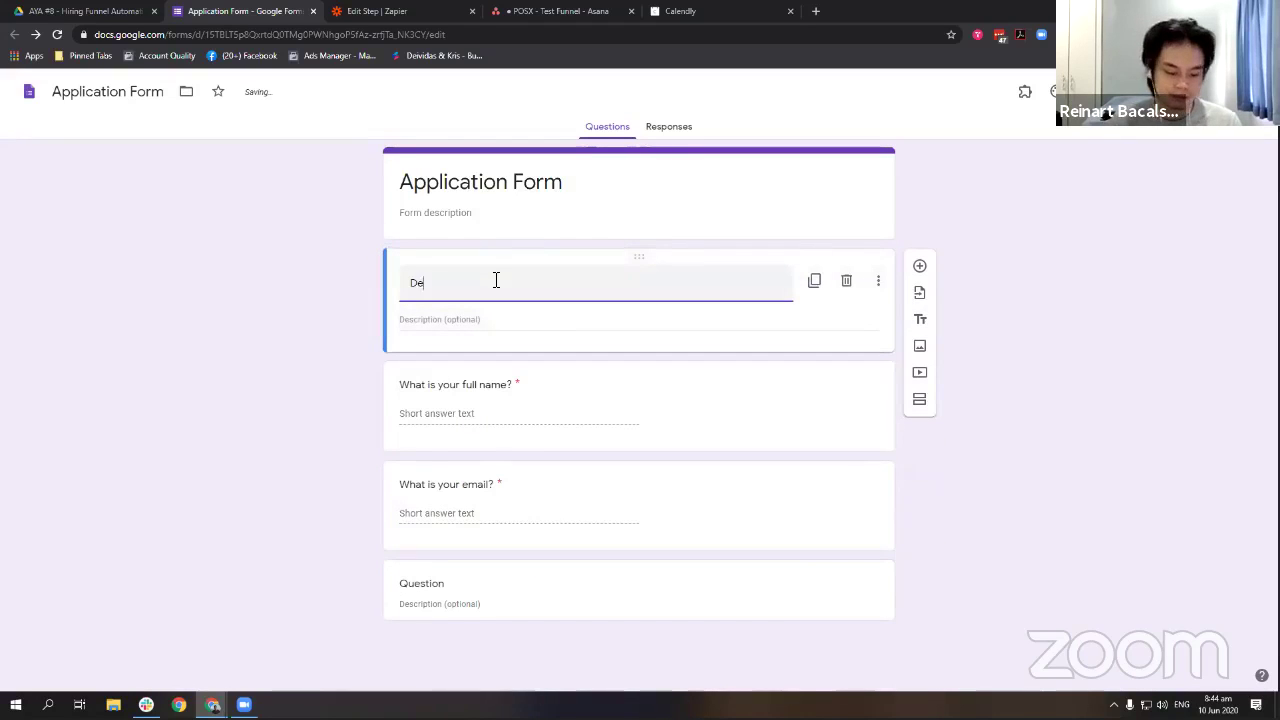
pyautogui.write('tails')
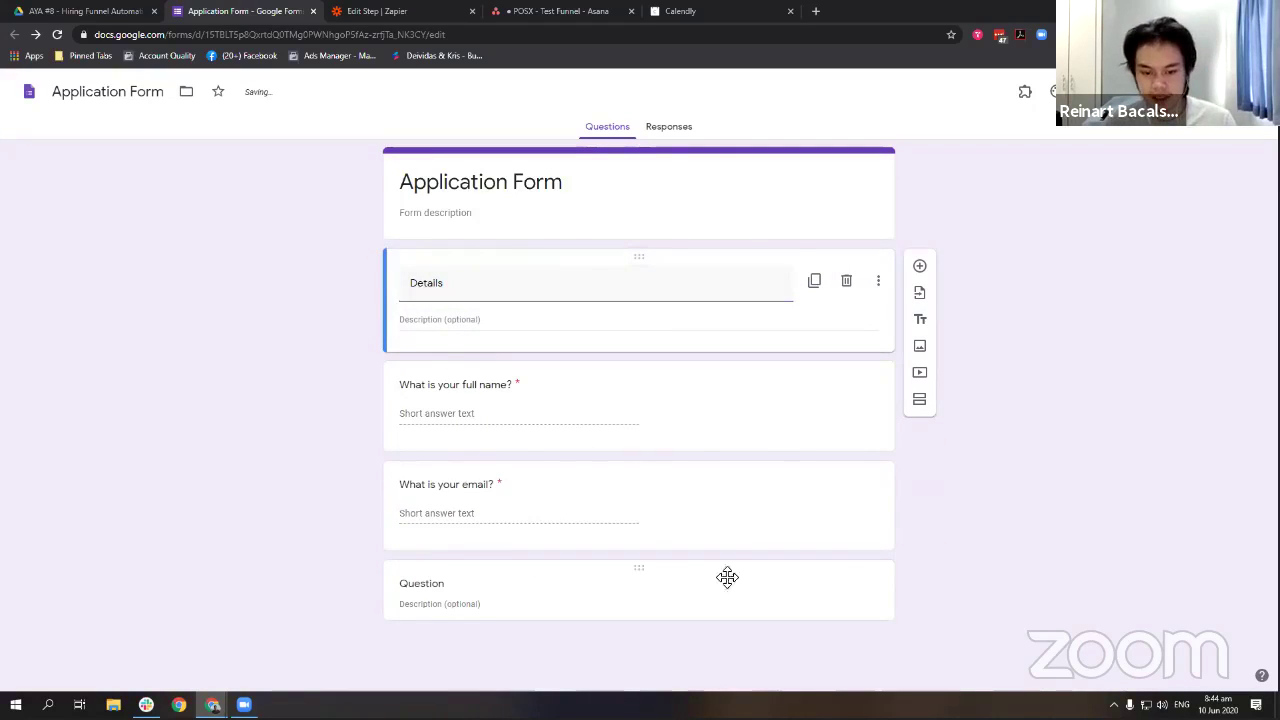
pyautogui.click(726, 577)
pyautogui.click(448, 560)
pyautogui.write('s')
pyautogui.click(1016, 545)
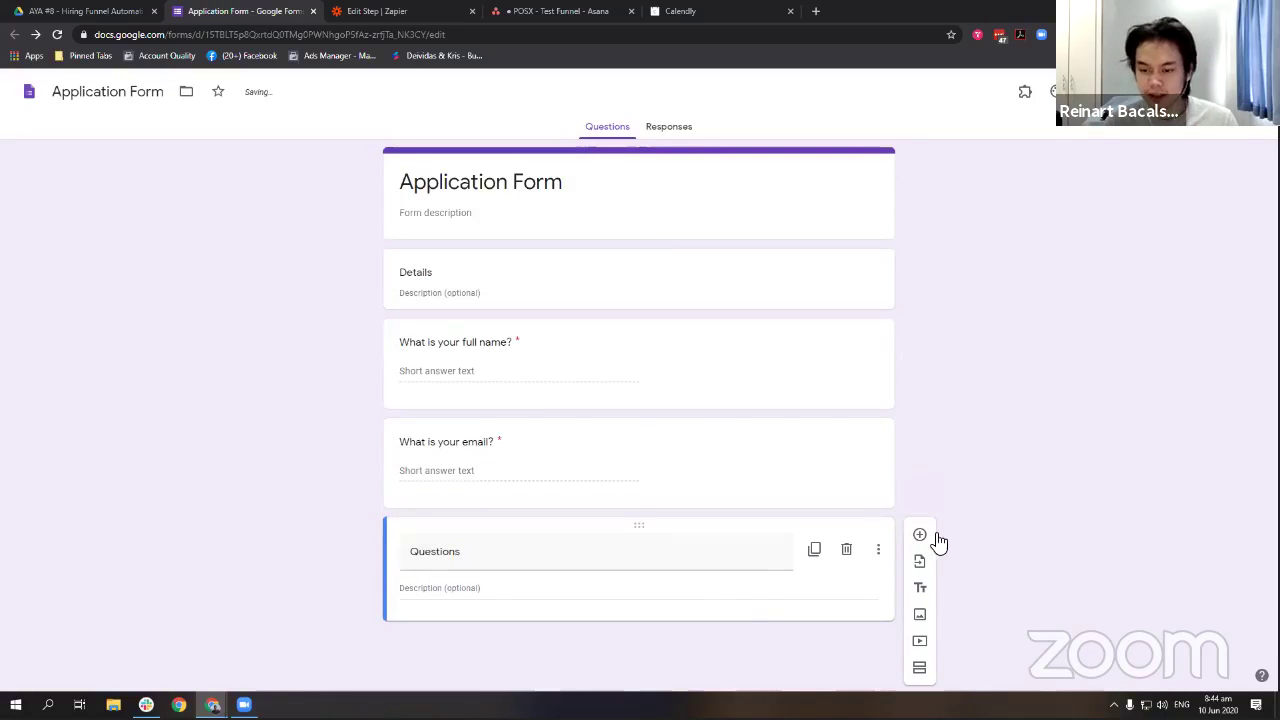
# Add a required Paragraph question, 'What's your experience using Facebook Ads?'.
pyautogui.click(936, 538)
pyautogui.write('W')
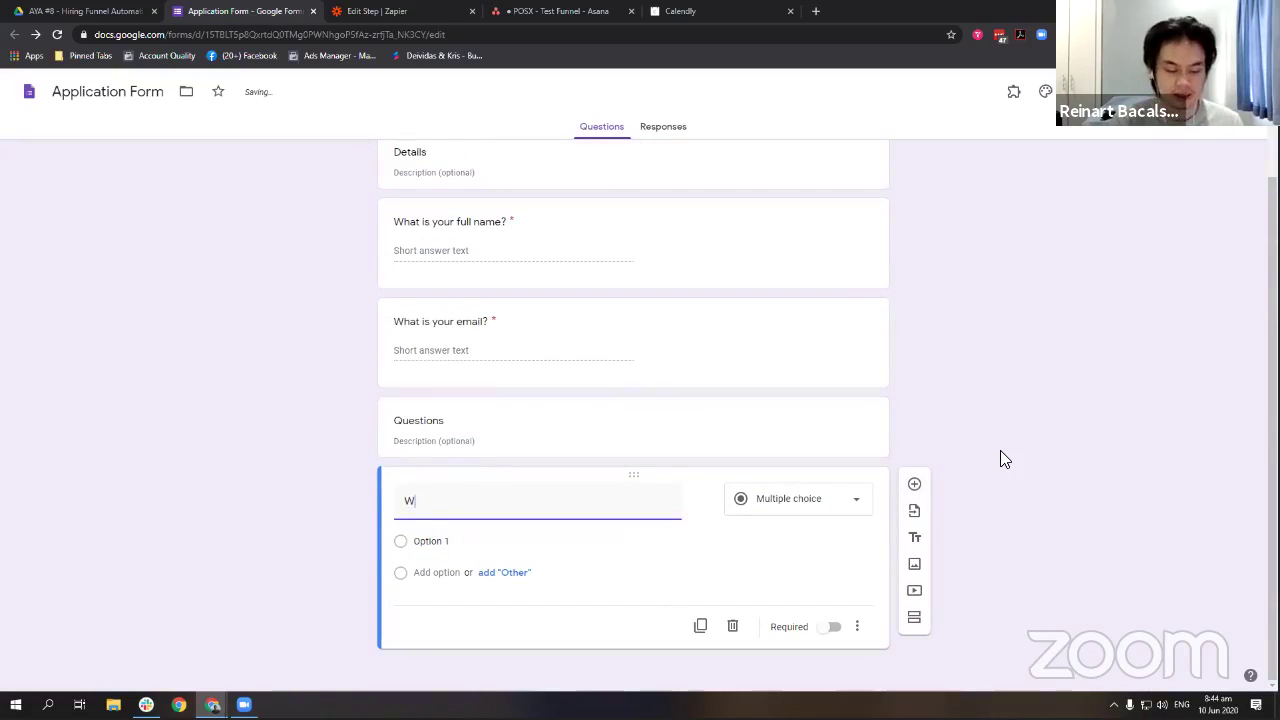
pyautogui.press('BackSpace')
pyautogui.write("What's your experie")
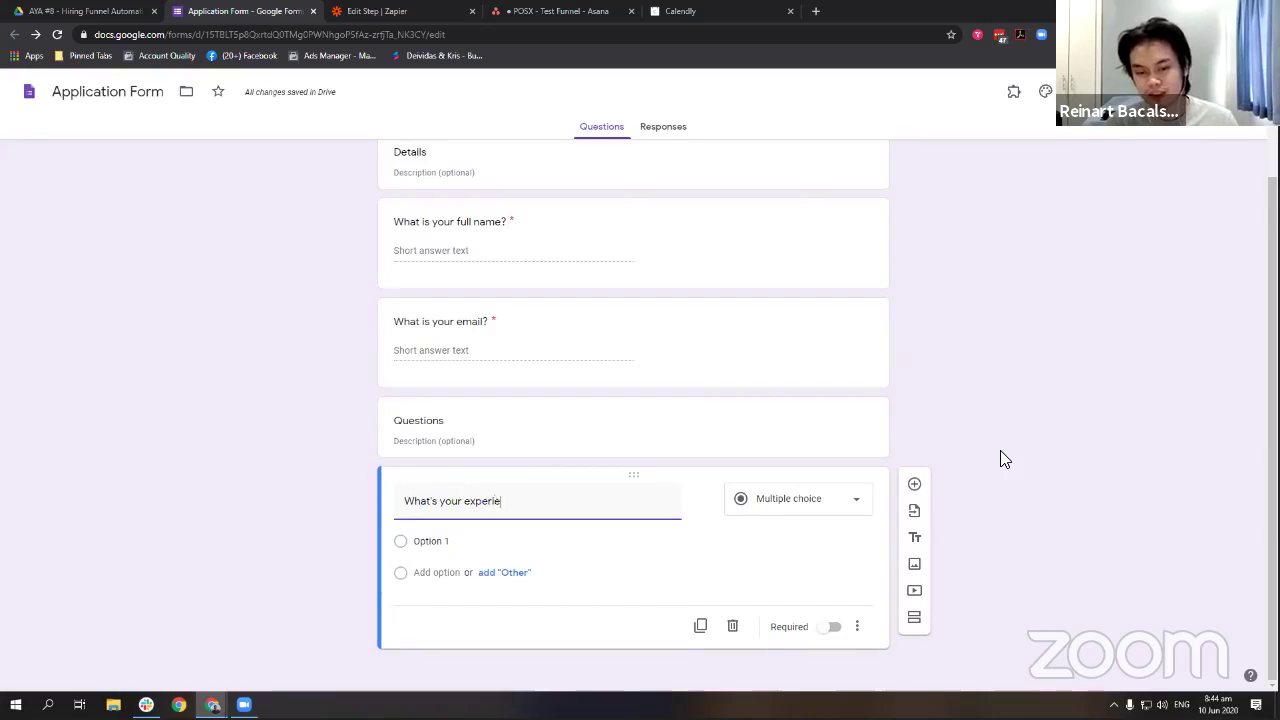
pyautogui.write('nce using Facebbook')
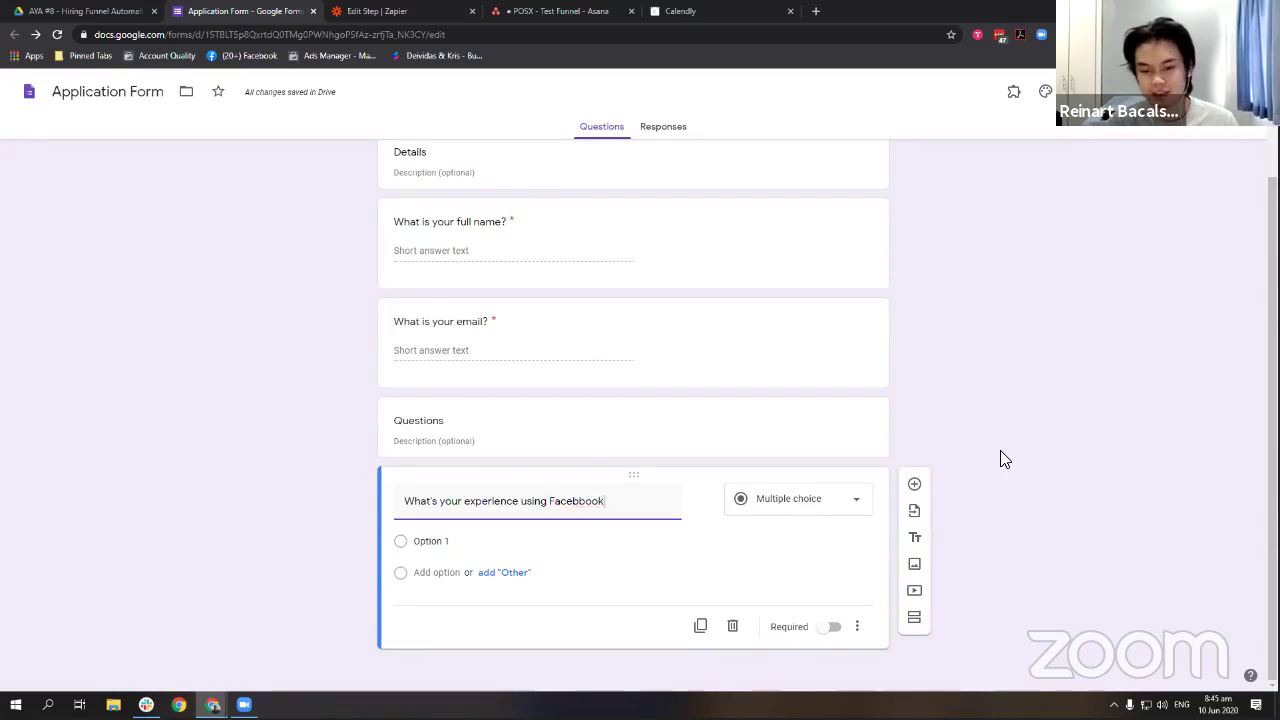
pyautogui.press('BackSpace')
pyautogui.press('BackSpace')
pyautogui.press('BackSpace')
pyautogui.press('BackSpace')
pyautogui.write('ook Ads?')
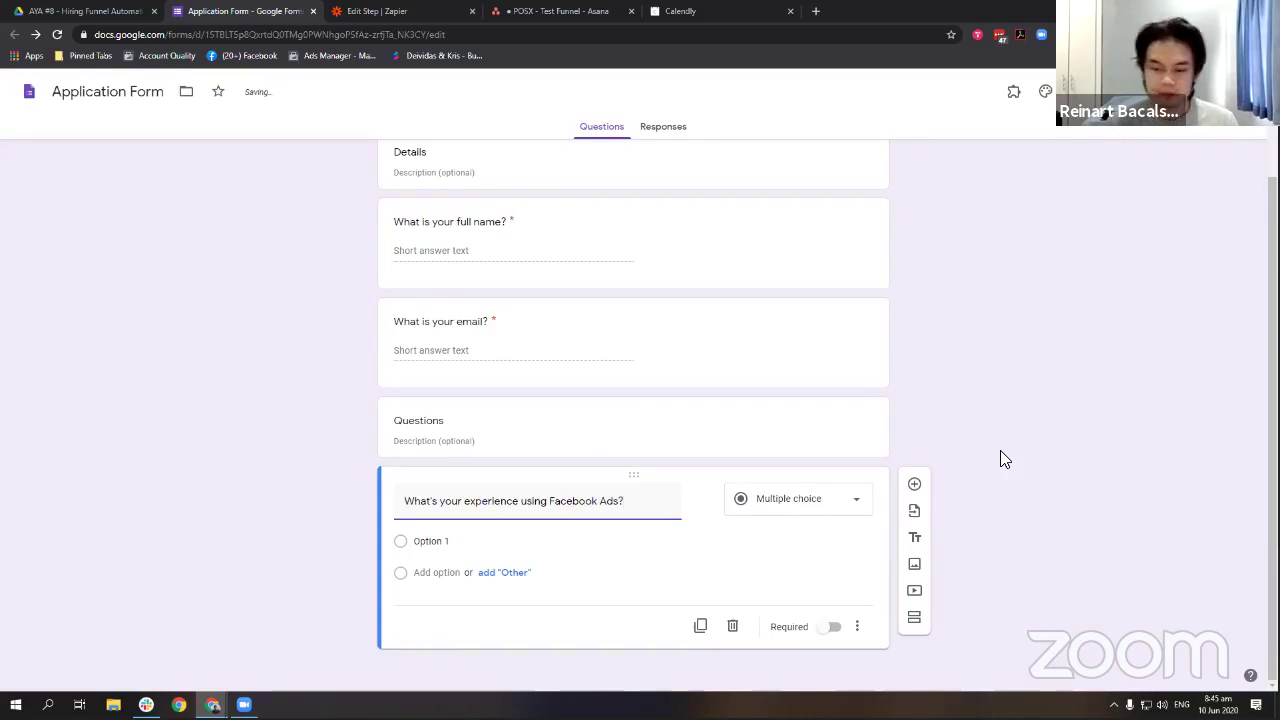
pyautogui.click(798, 505)
pyautogui.click(811, 328)
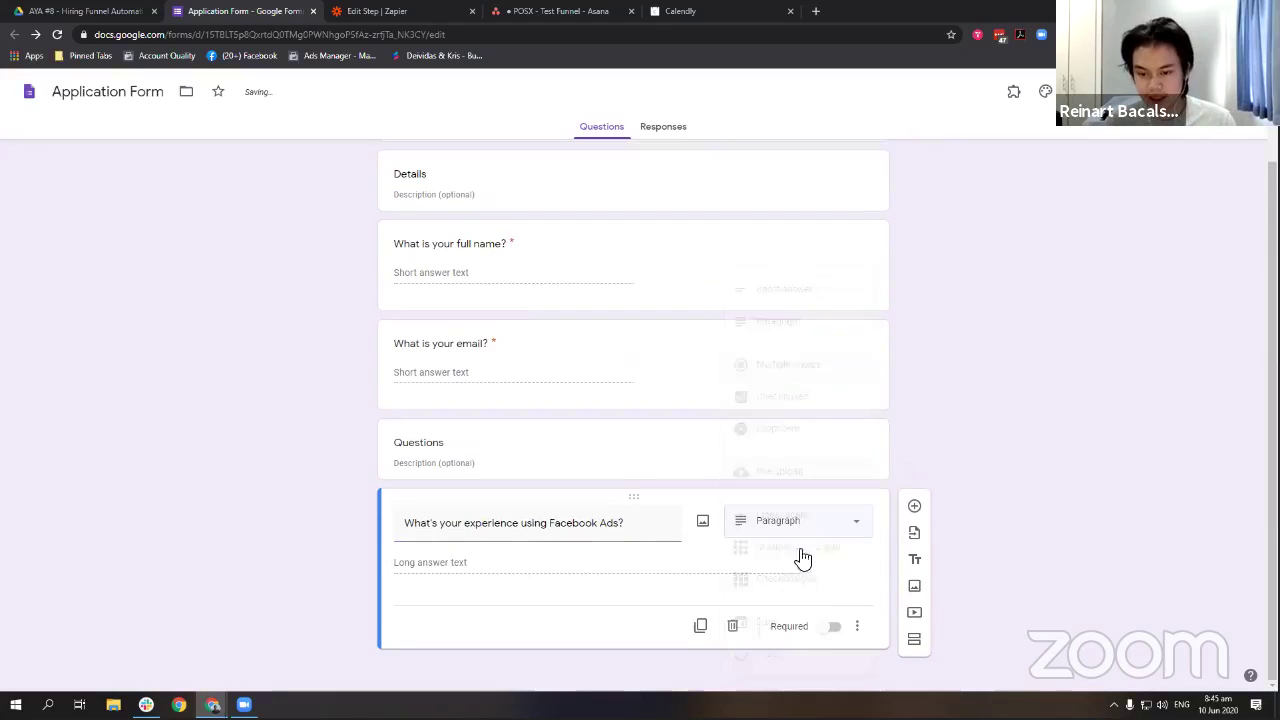
pyautogui.click(830, 627)
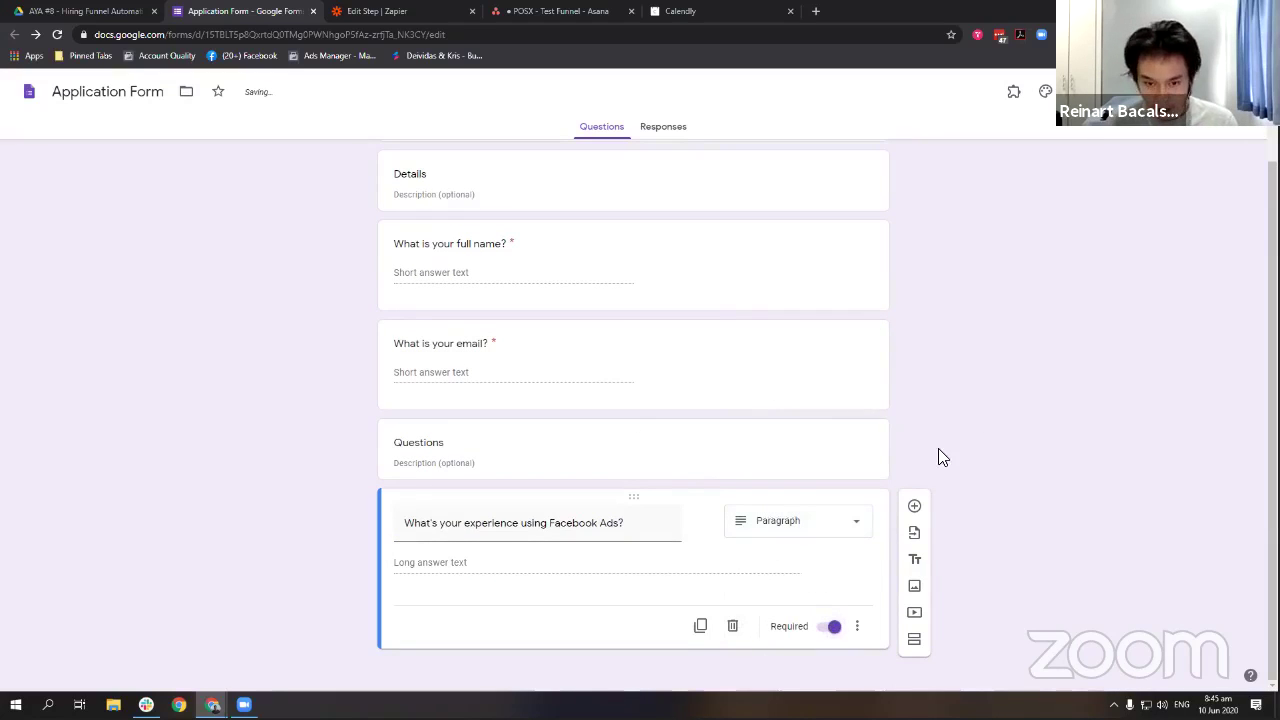
pyautogui.scroll(2, 1028, 386)
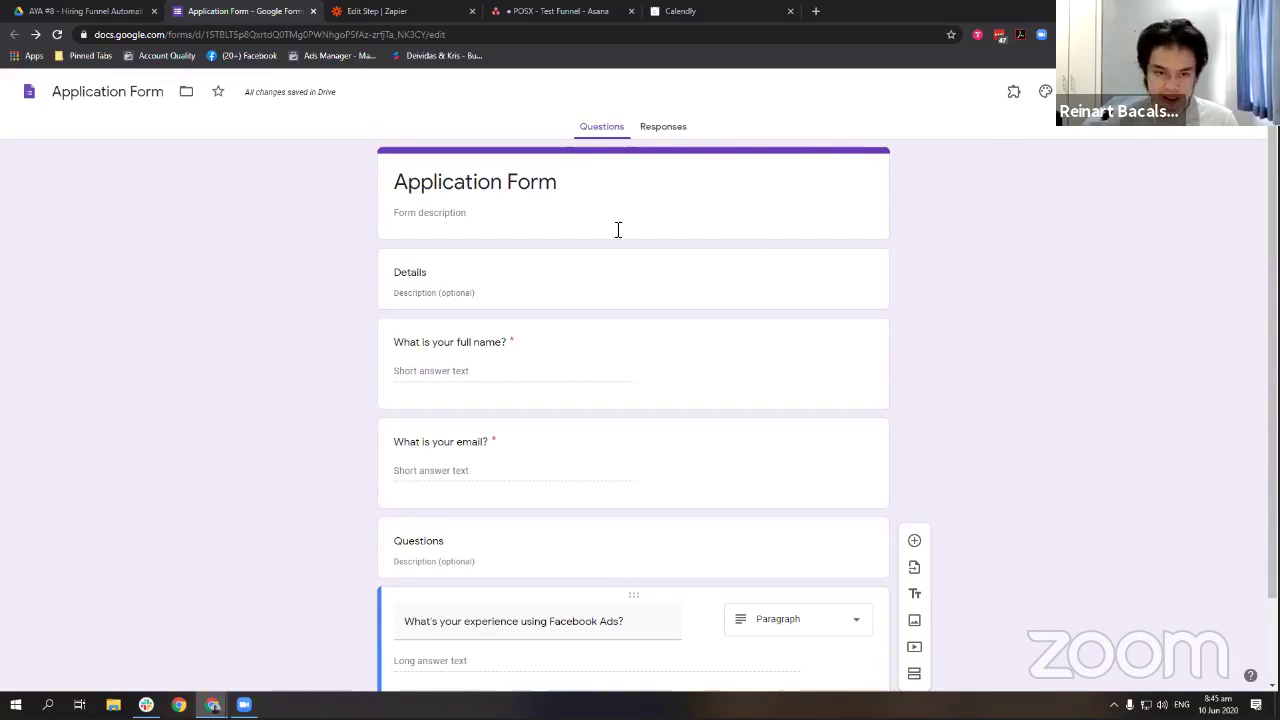
# Link the form's responses to a new spreadsheet, Application Form (Responses).
pyautogui.click(666, 132)
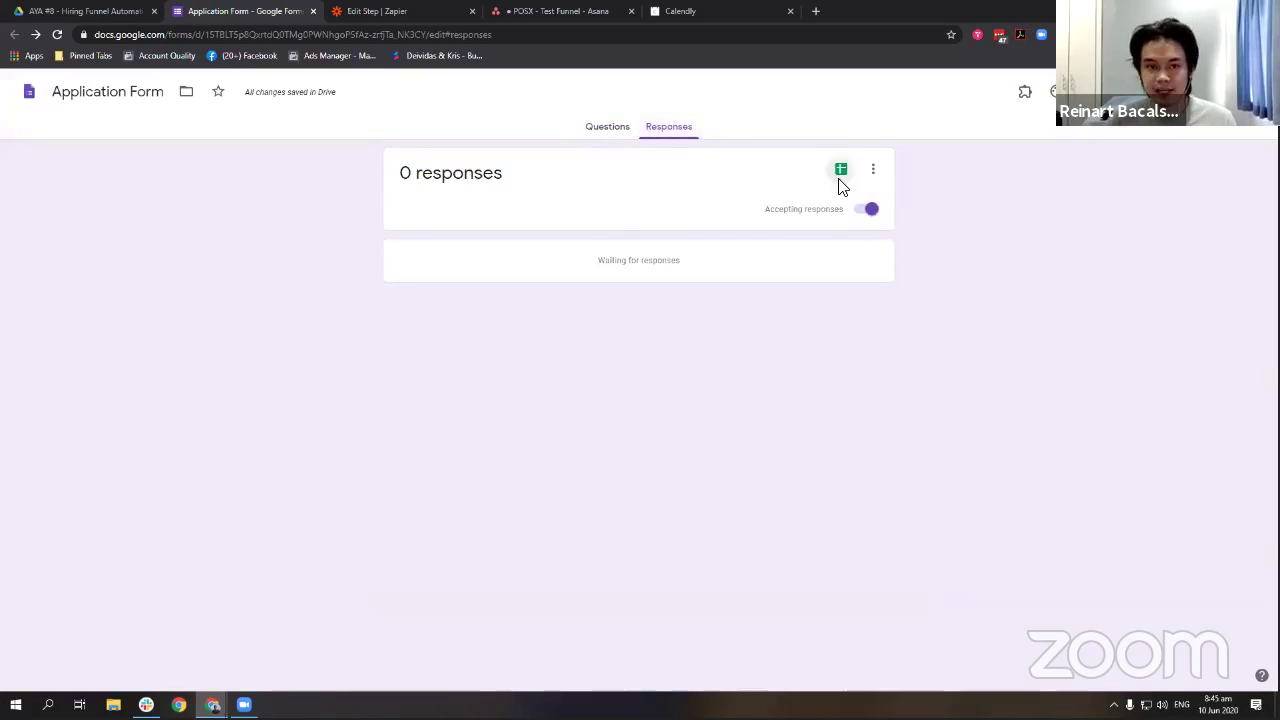
pyautogui.click(840, 180)
pyautogui.click(806, 257)
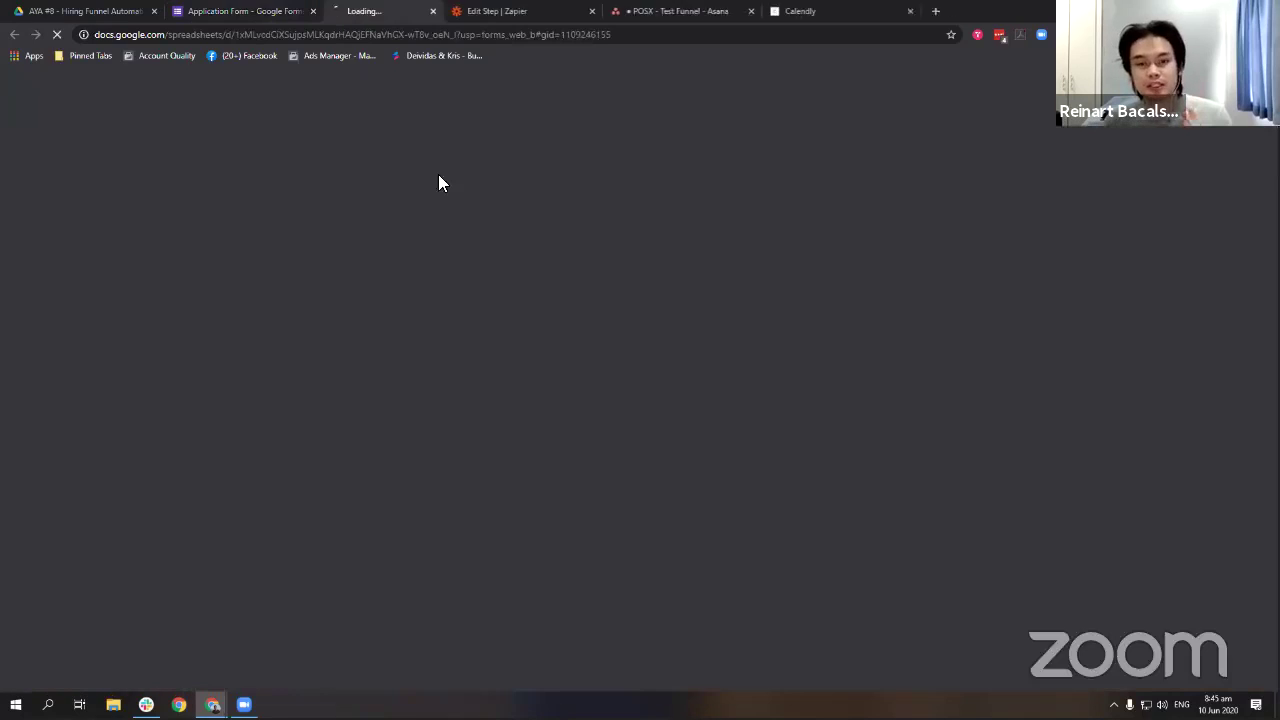
pyautogui.click(252, 11)
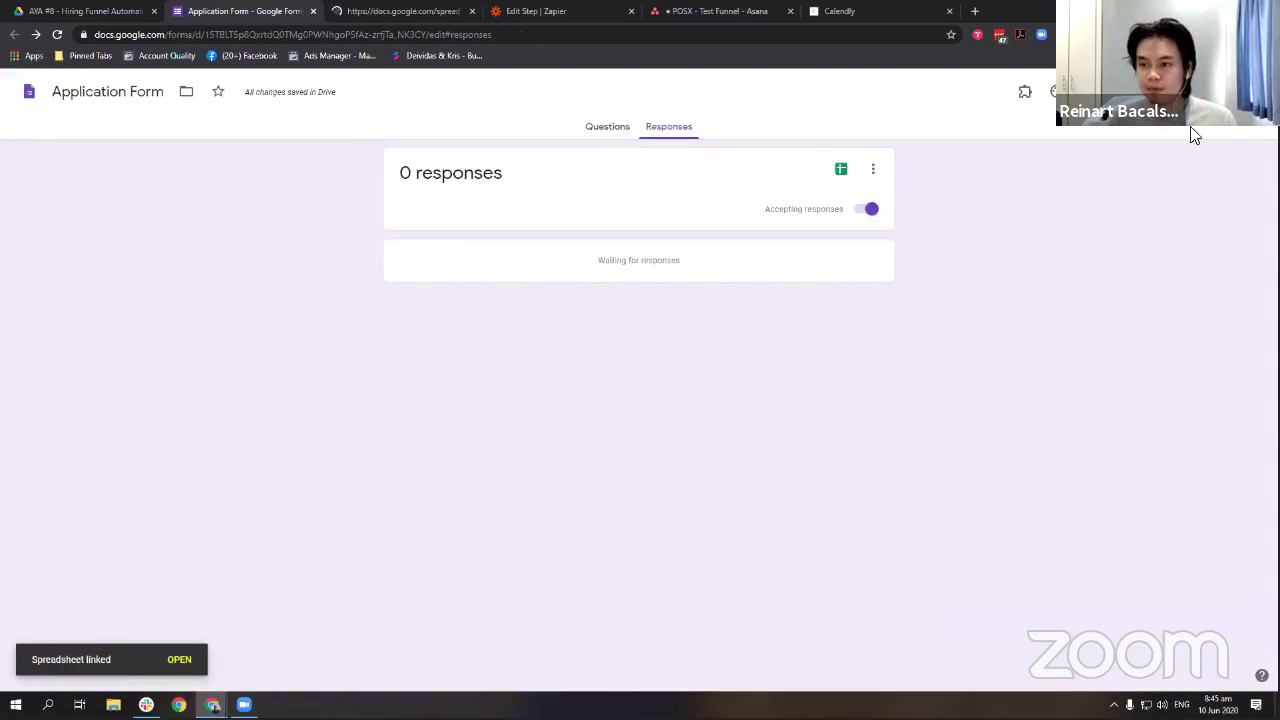
# Uncheck the restriction to organization users in Settings and save.
pyautogui.click(1055, 91)
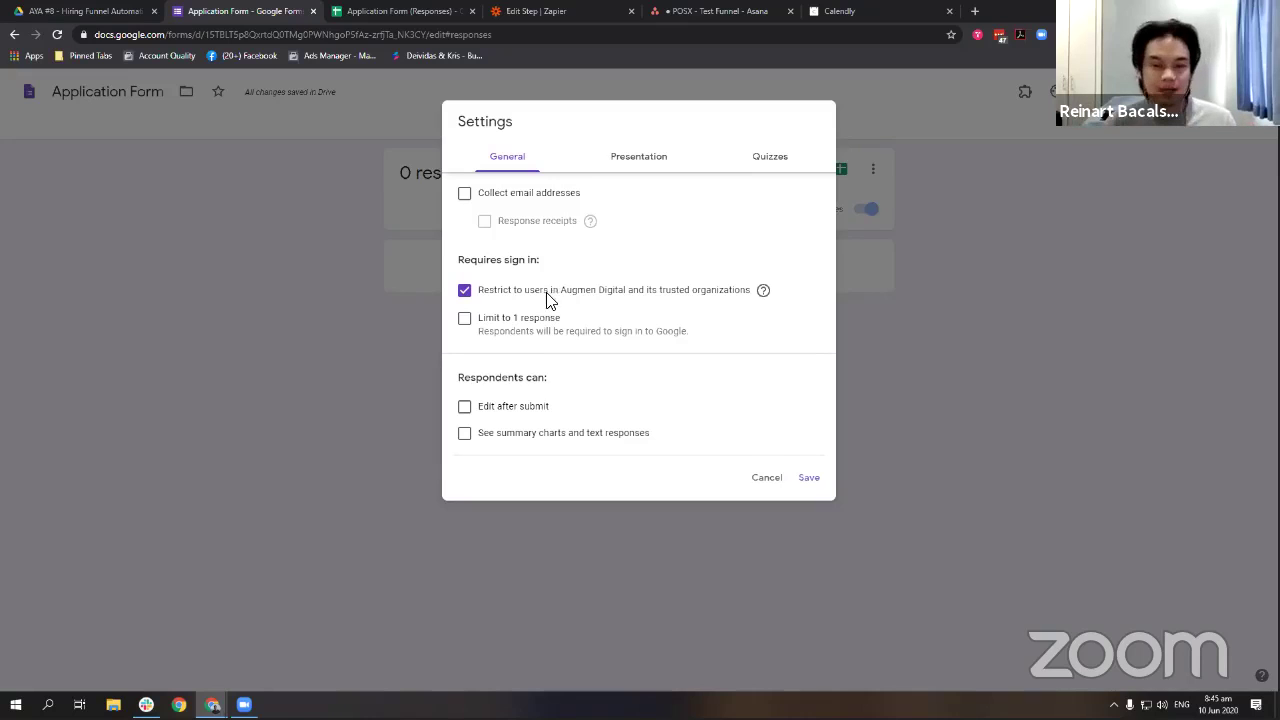
pyautogui.click(549, 292)
pyautogui.click(809, 464)
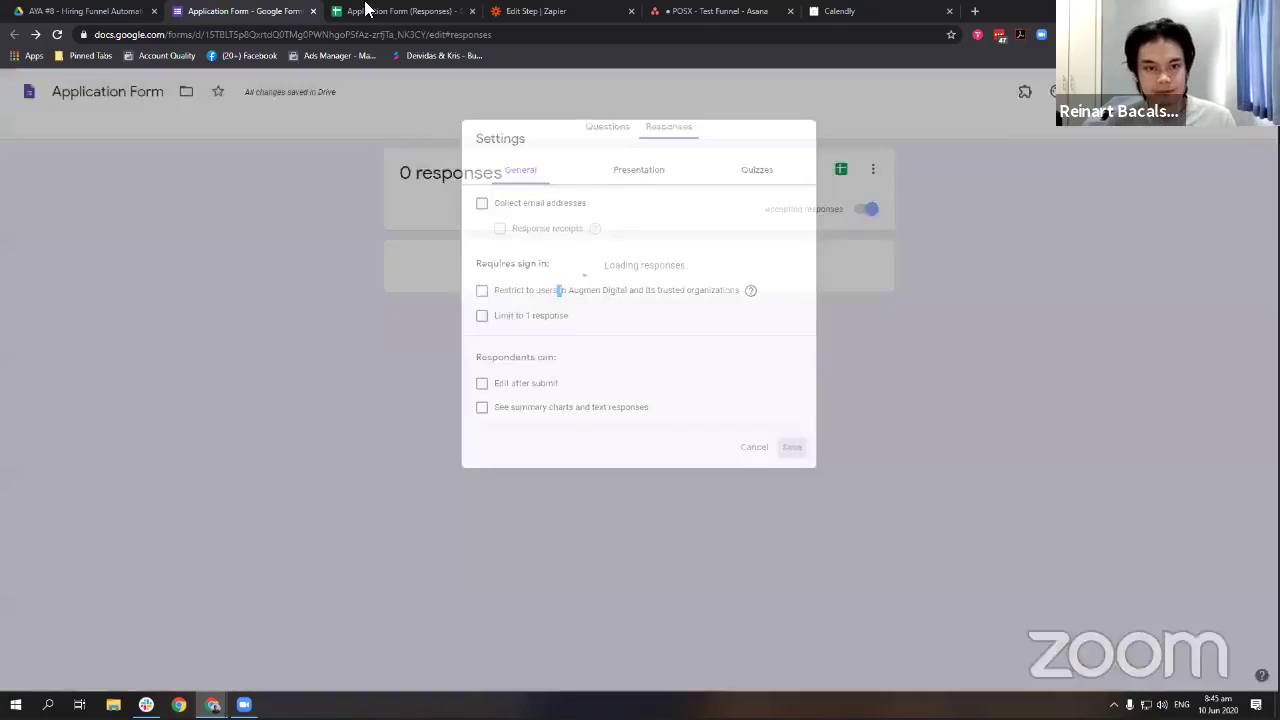
pyautogui.click(337, 12)
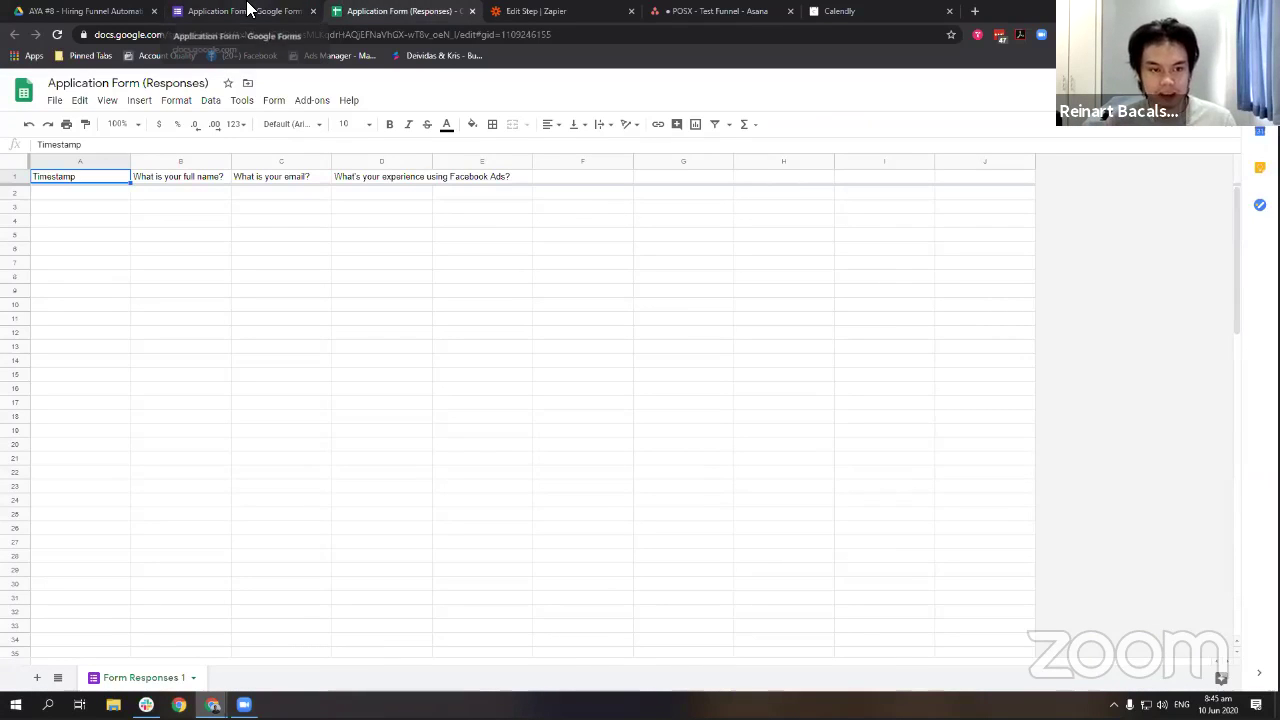
# Preview the form and enter the applicant's full name and email address.
pyautogui.click(247, 10)
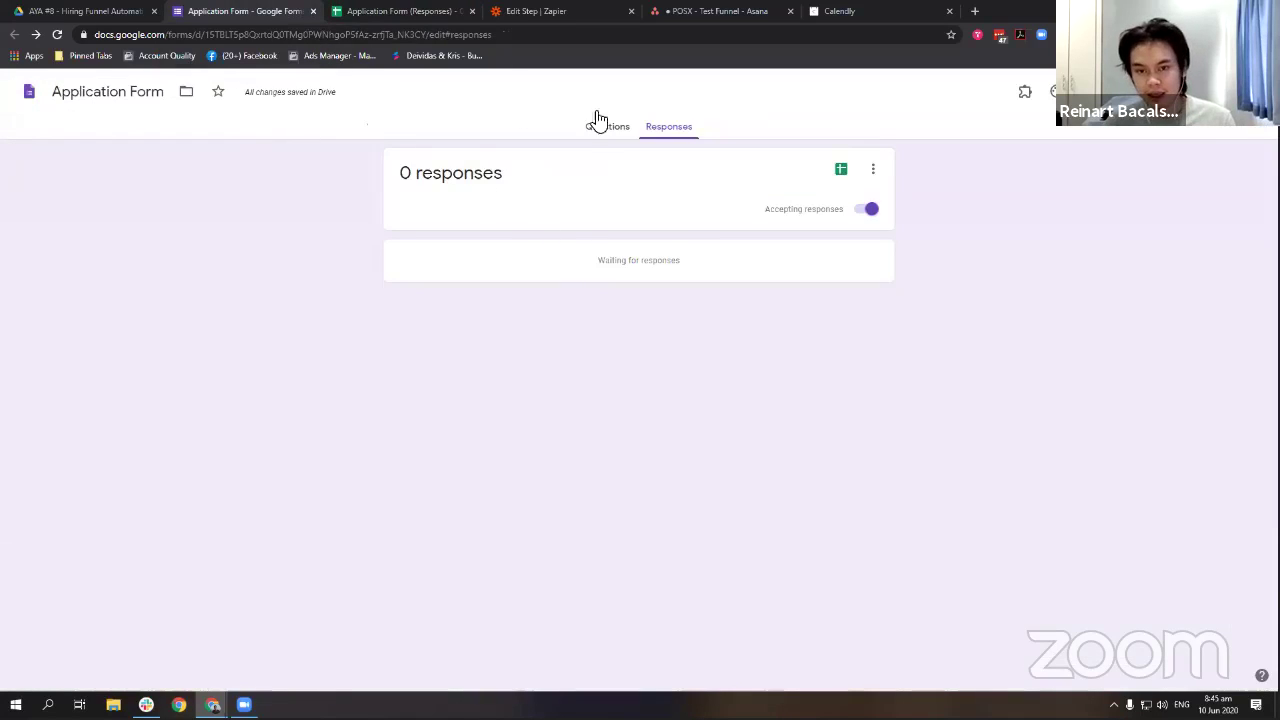
pyautogui.click(592, 127)
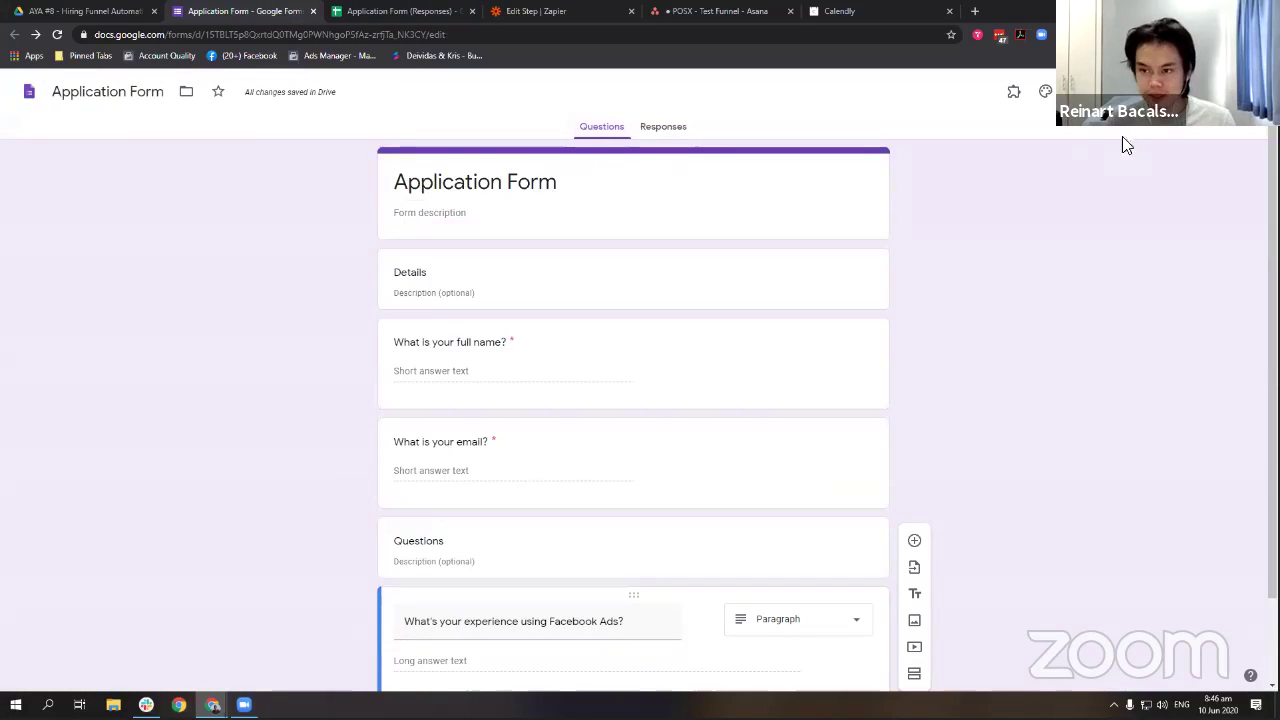
pyautogui.click(1077, 91)
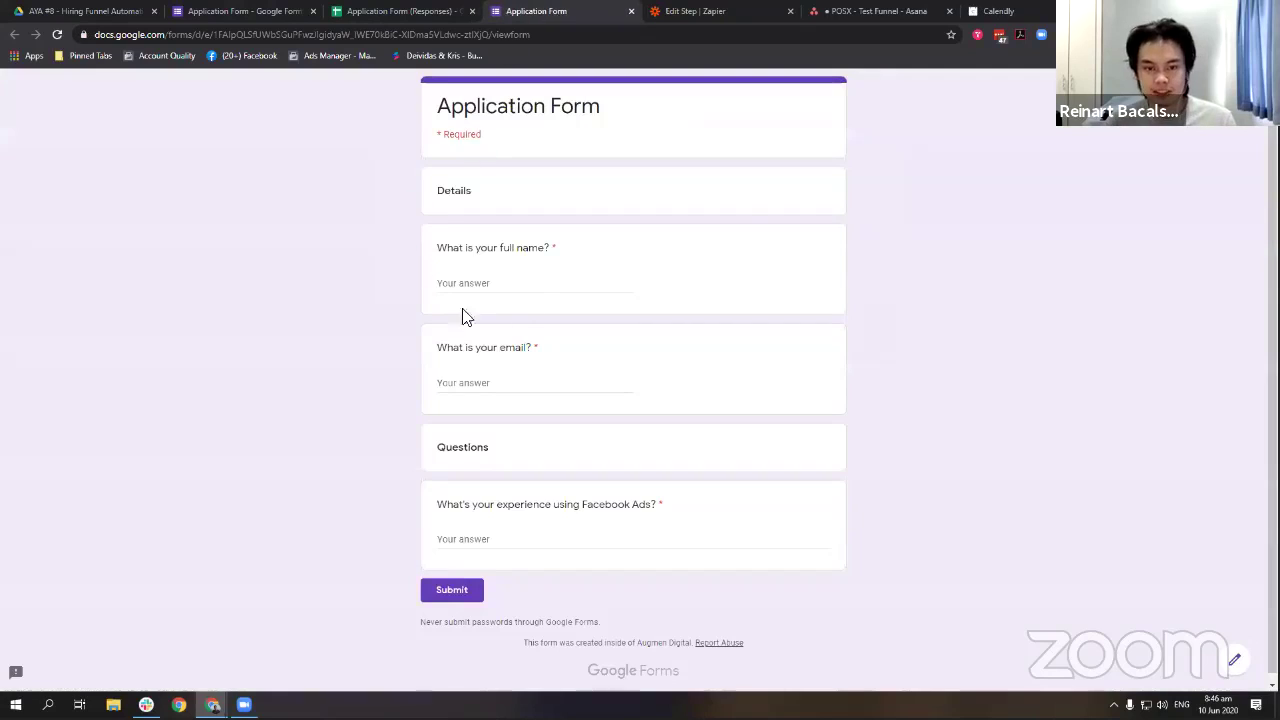
pyautogui.click(530, 290)
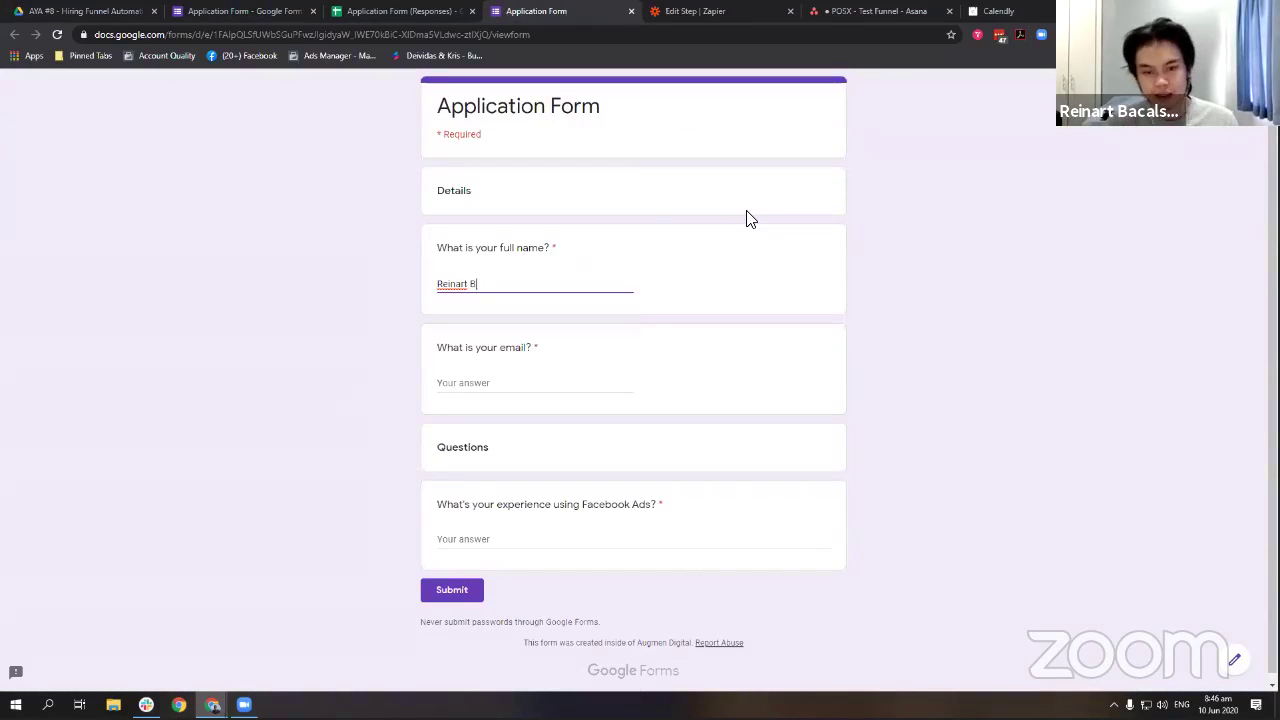
pyautogui.press('Tab')
pyautogui.write('reinart')
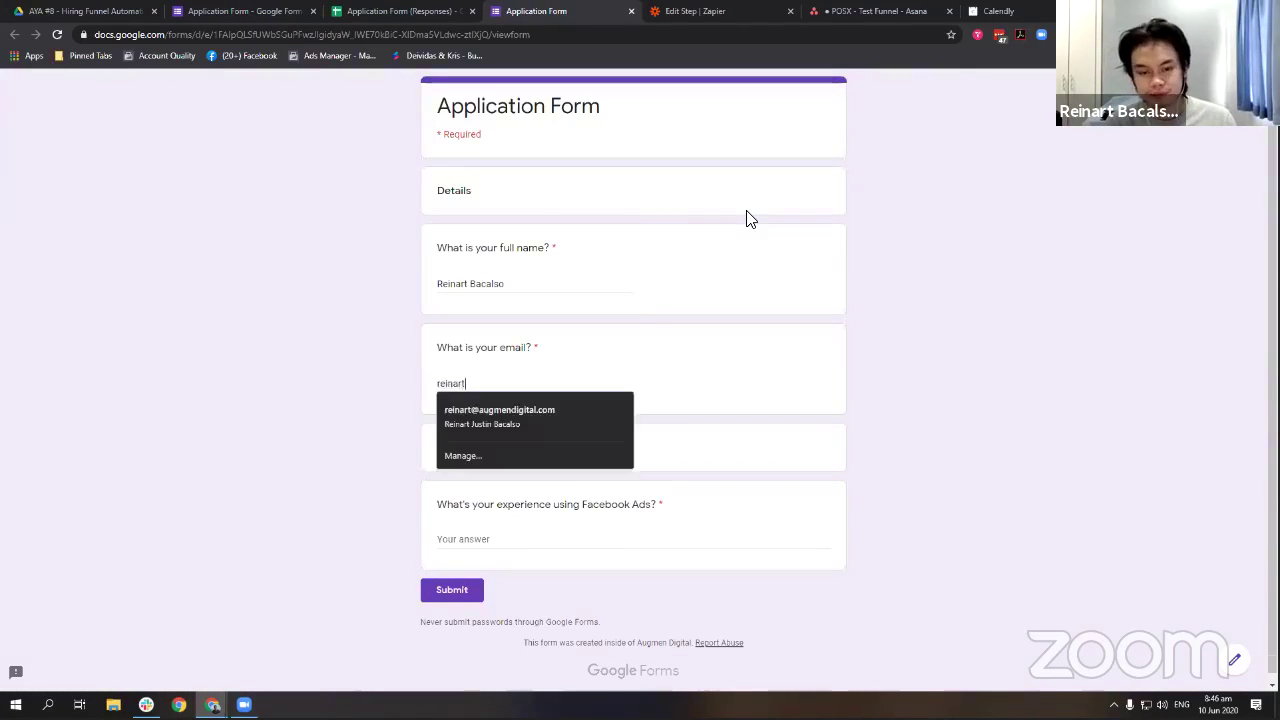
pyautogui.press('Tab')
pyautogui.click(557, 389)
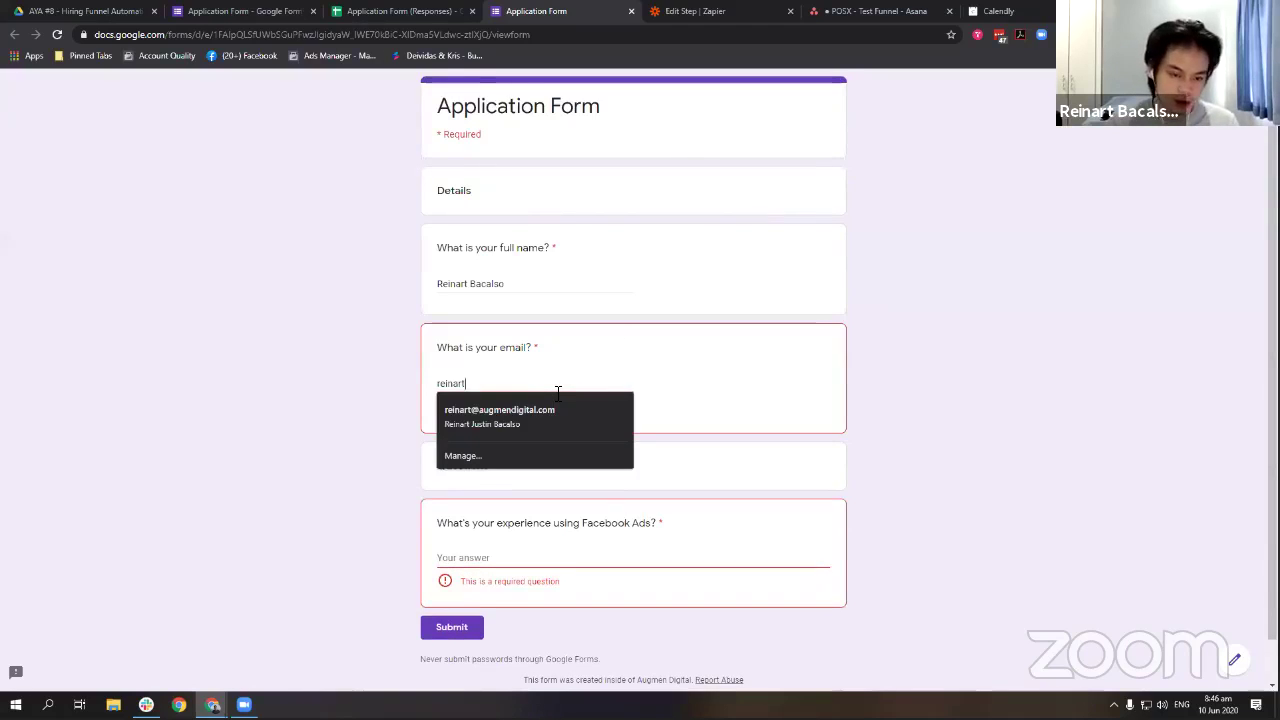
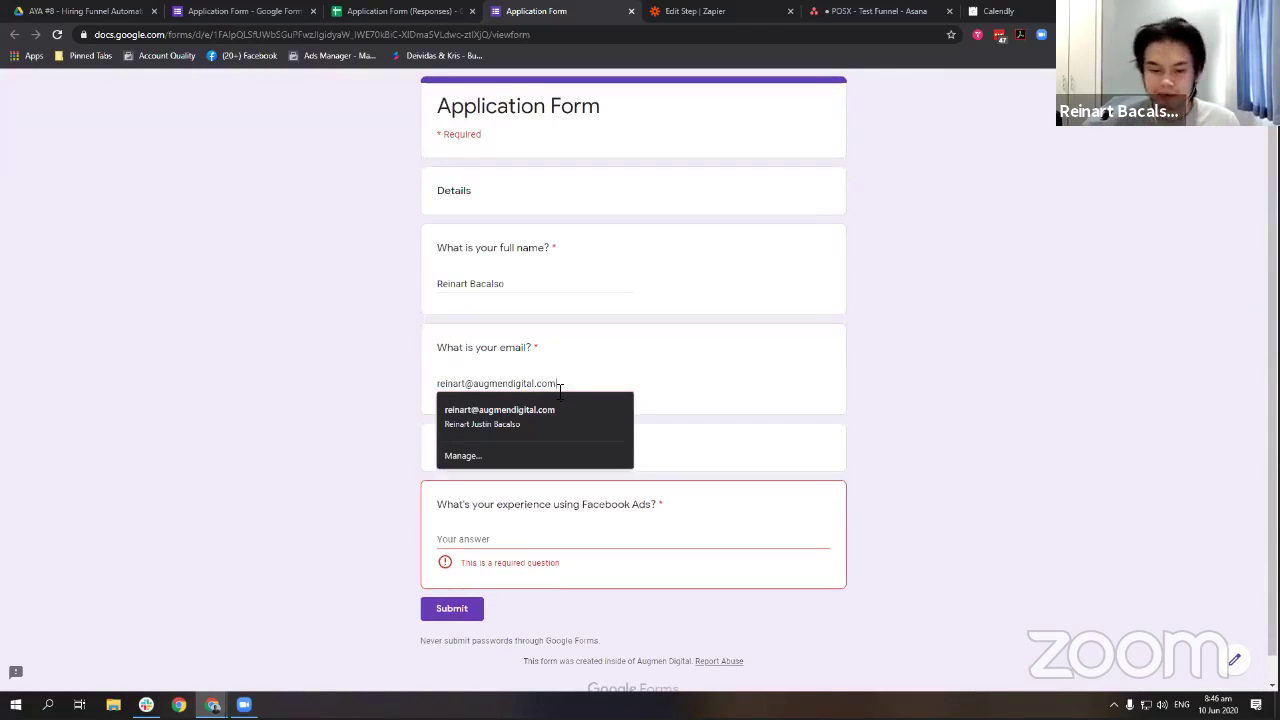
# Answer 'I have no experience with Facebook Ads' and submit the test response.
pyautogui.click(650, 540)
pyautogui.write('I have noe')
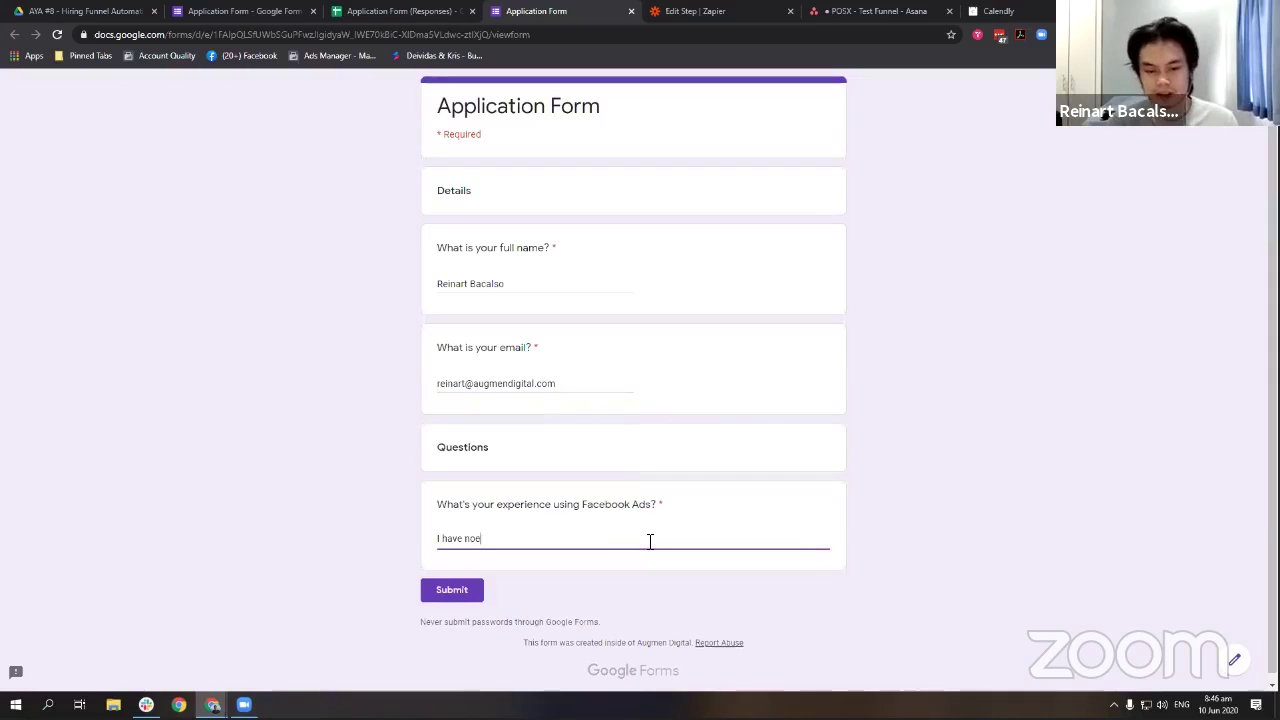
pyautogui.press('BackSpace')
pyautogui.write('expreience')
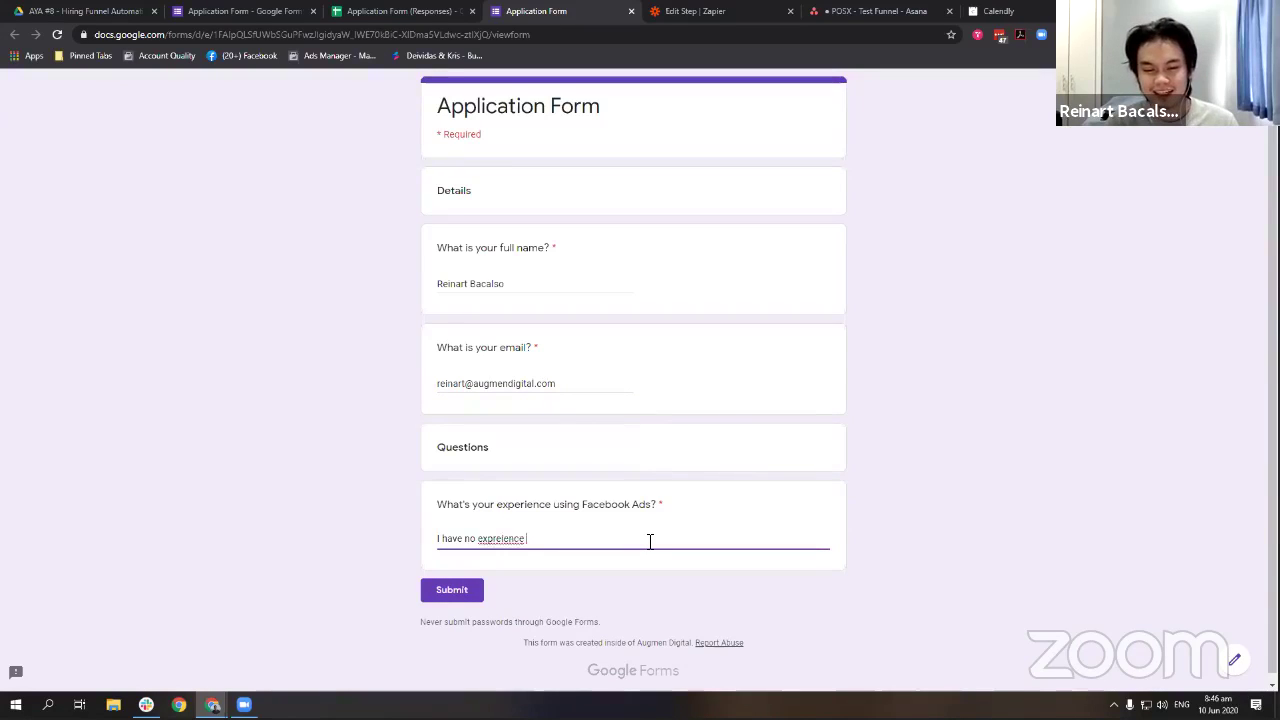
pyautogui.hotkey('ctrl', 'BackSpace')
pyautogui.write('experience ')
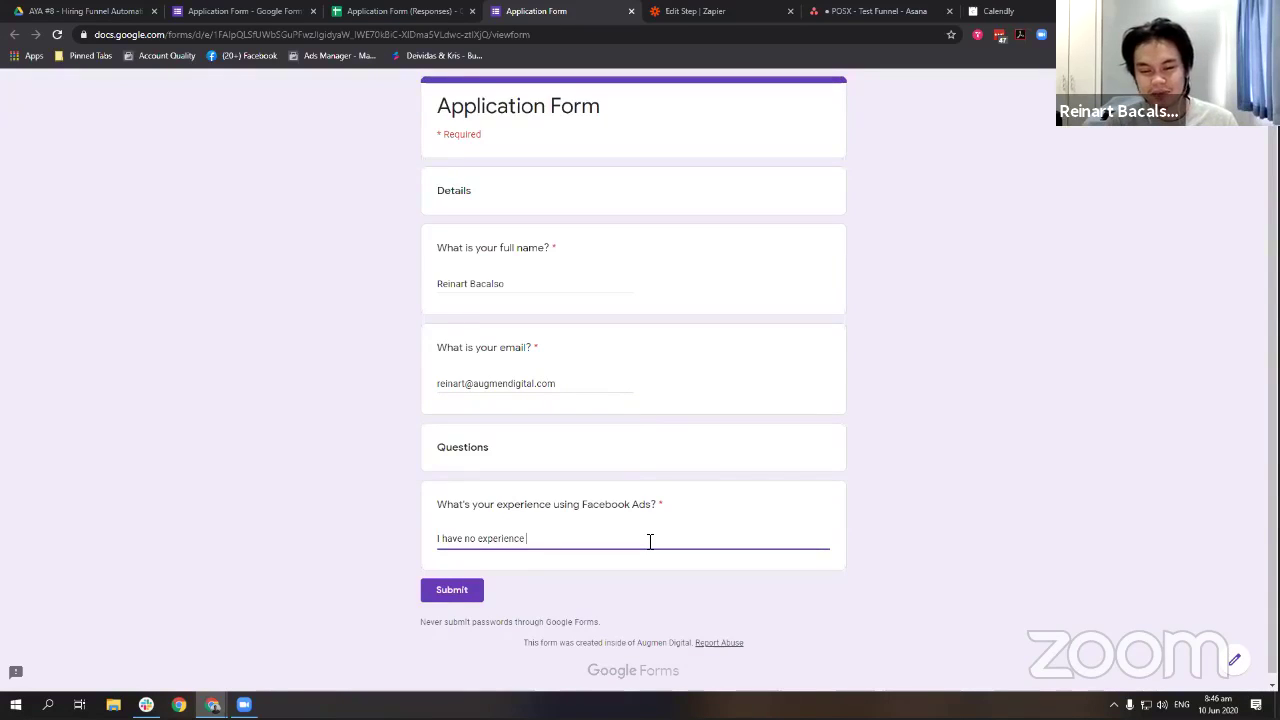
pyautogui.write('with Facebook')
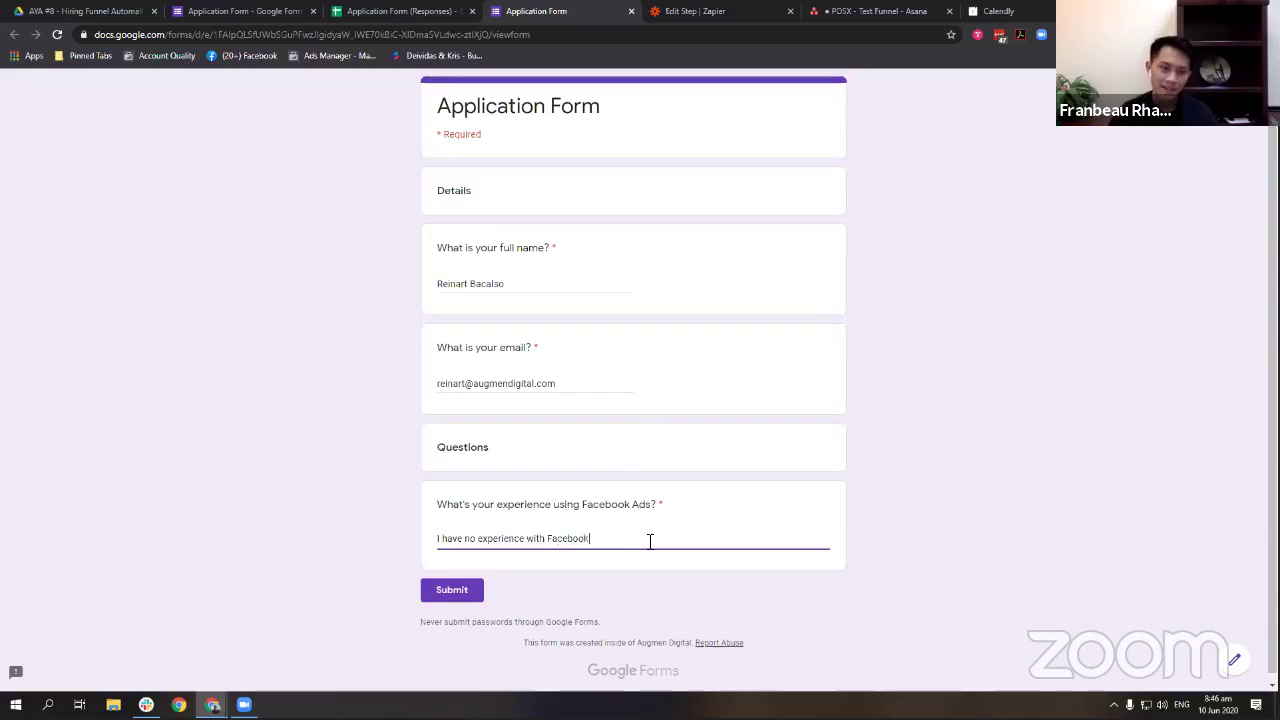
pyautogui.write(' Ads')
pyautogui.click(928, 479)
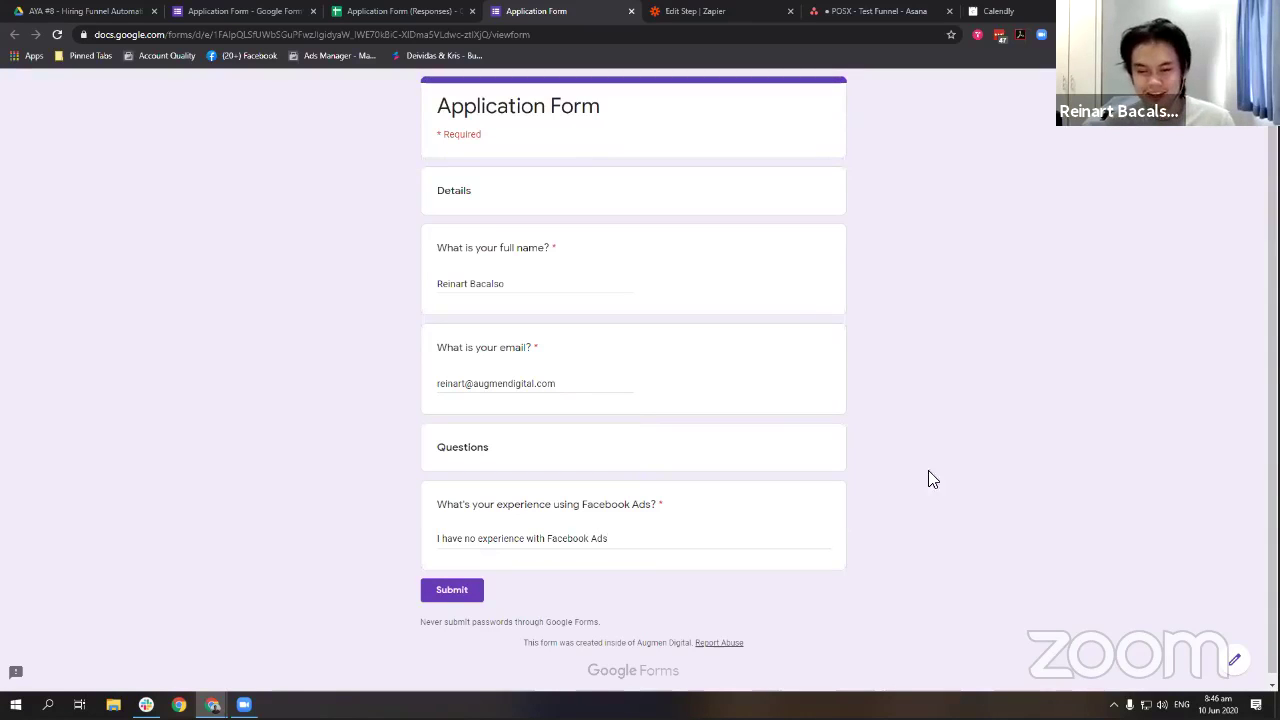
pyautogui.click(466, 596)
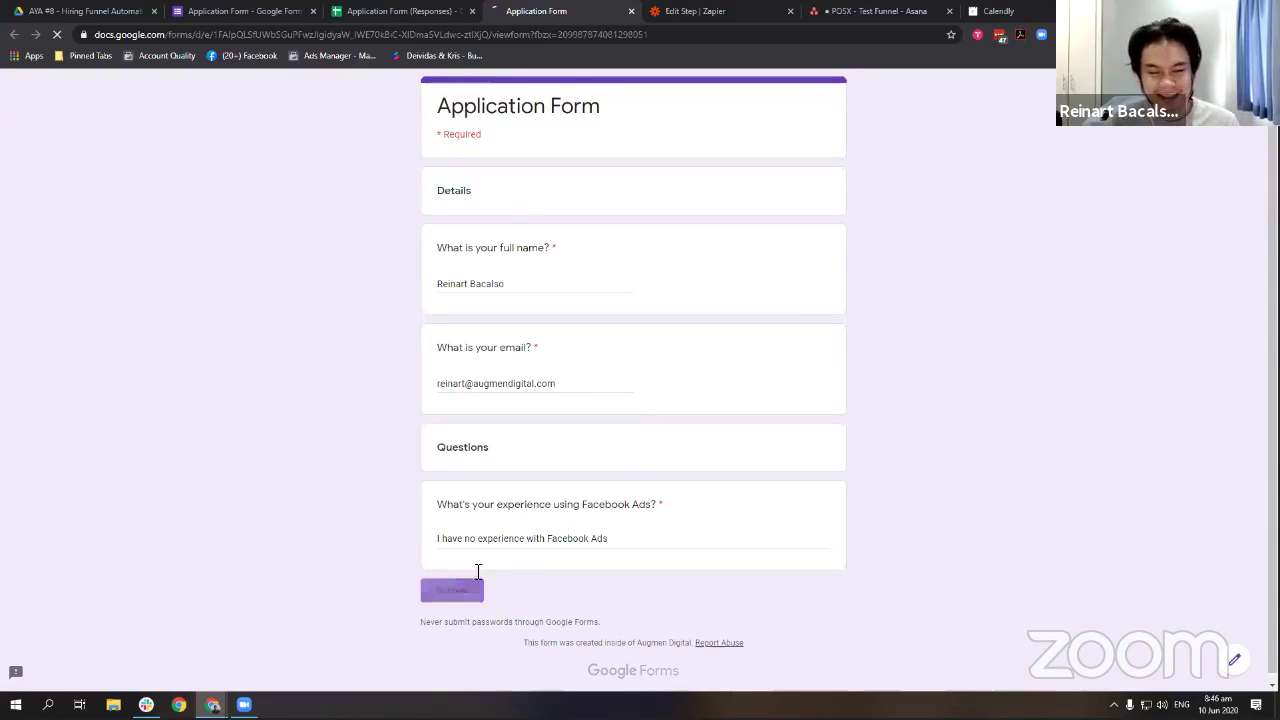
pyautogui.click(400, 11)
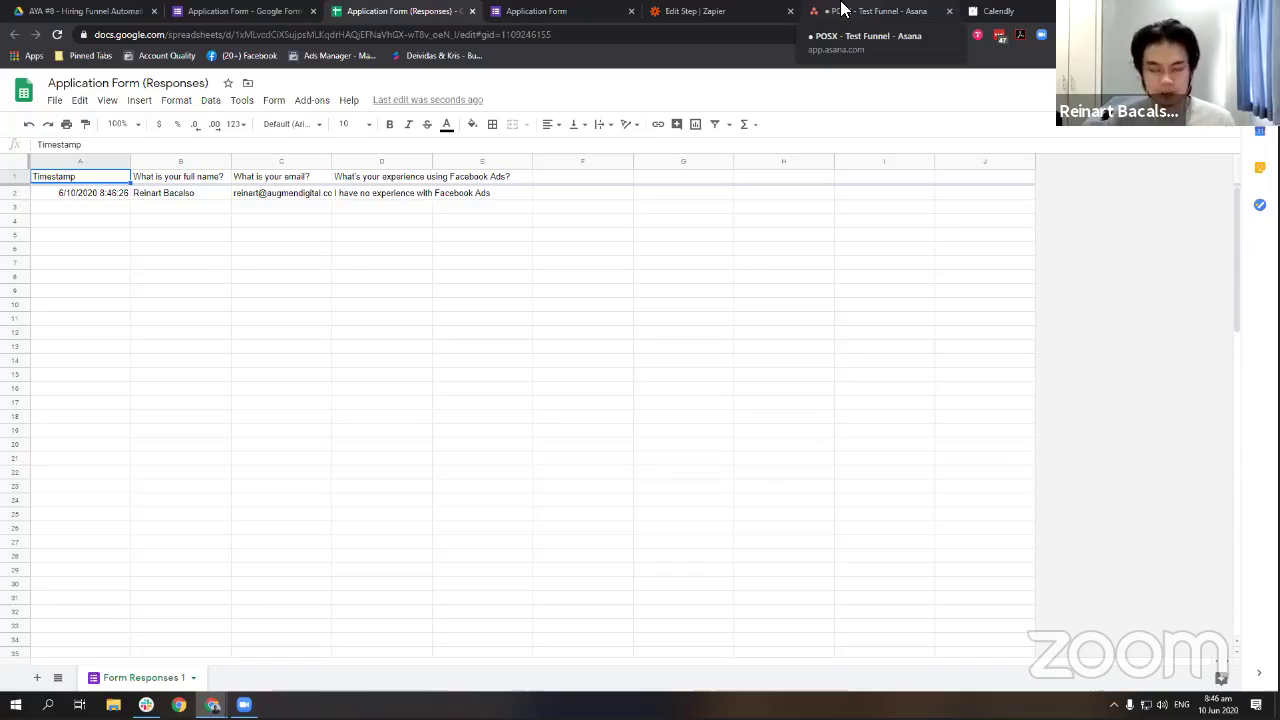
# After checking the new response row, switch to the Asana POSX - Test Funnel board.
pyautogui.click(840, 10)
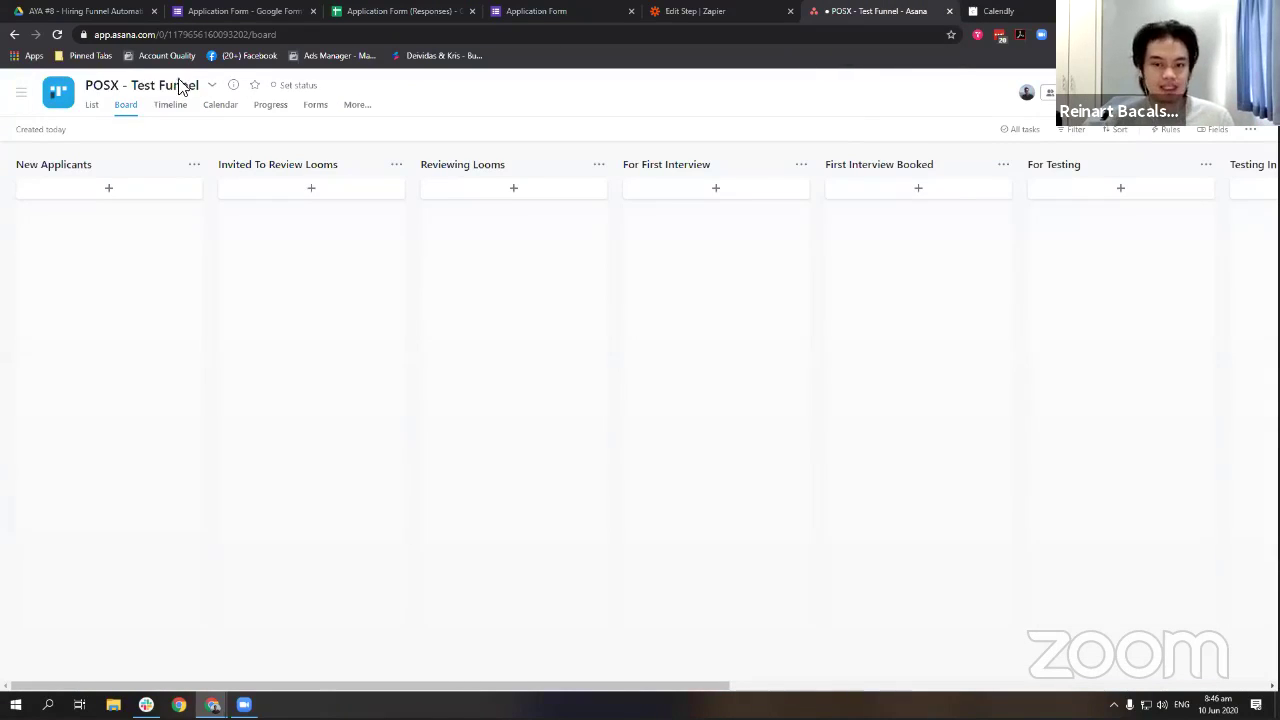
# Delete the Invited To Review Looms column, leaving its title unchanged first.
pyautogui.hscroll(5, 696, 335)
pyautogui.hscroll(-5, 746, 320)
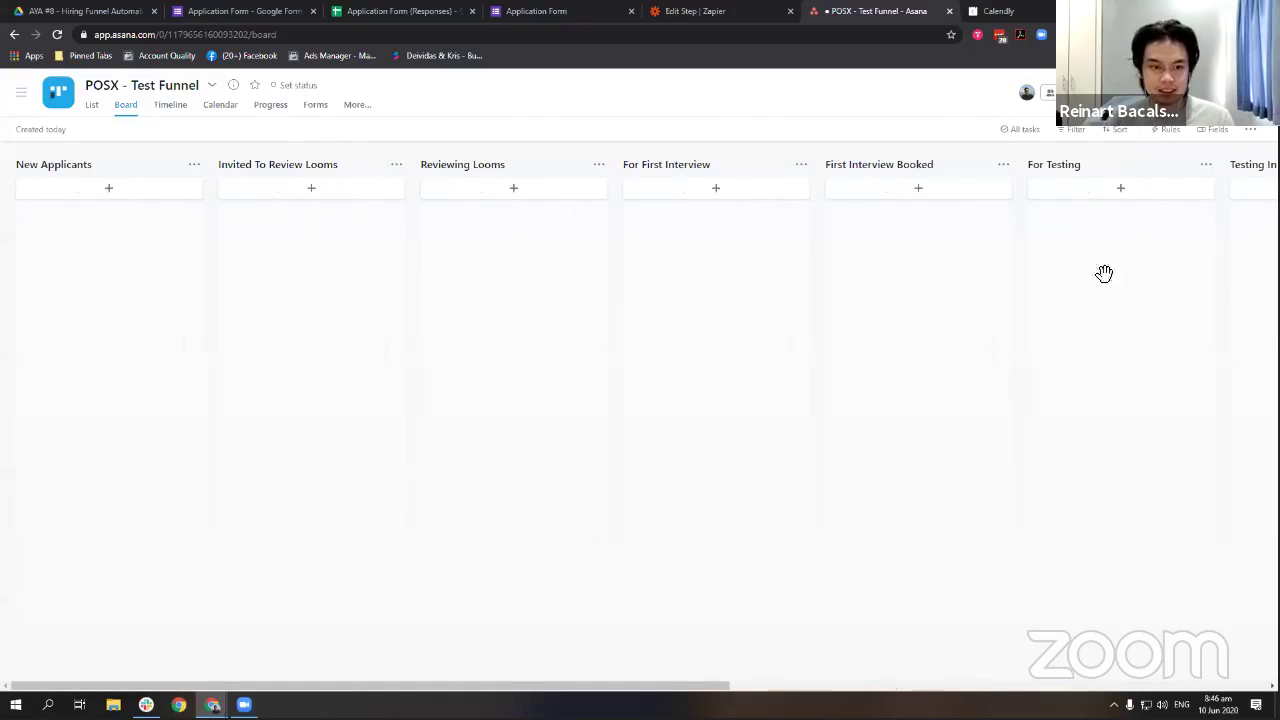
pyautogui.click(307, 165)
pyautogui.click(736, 269)
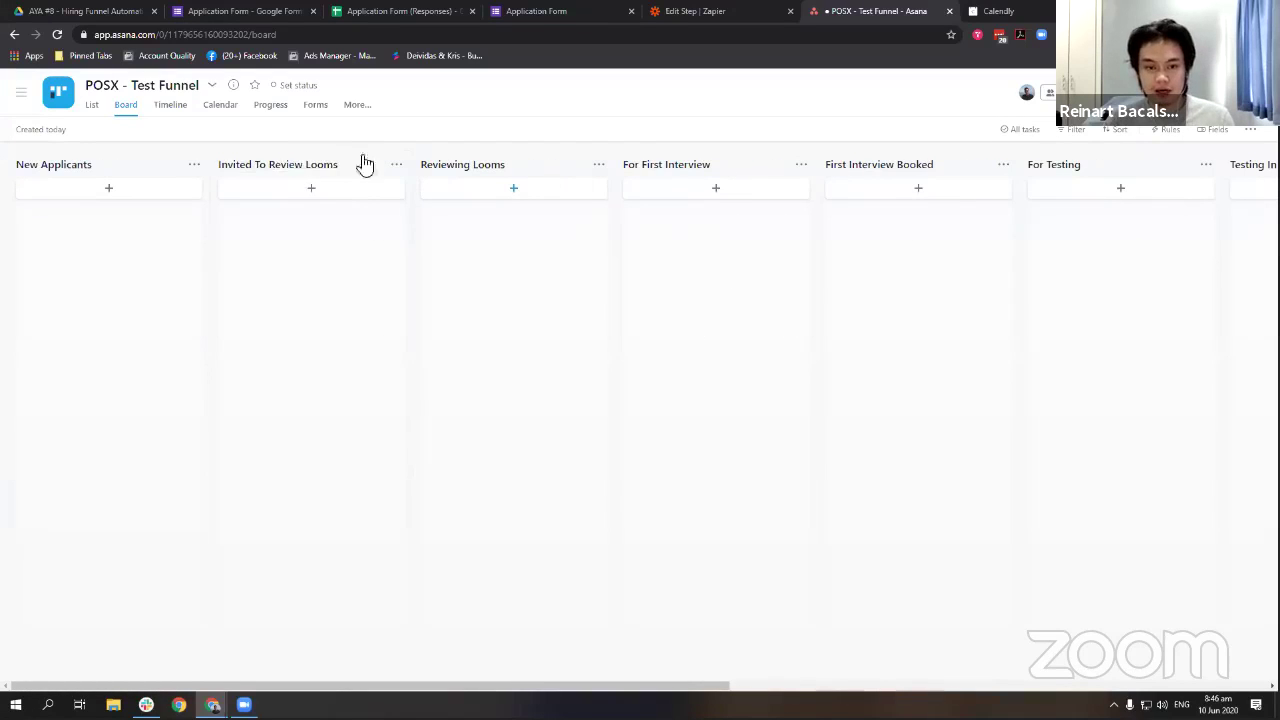
pyautogui.click(254, 168)
pyautogui.press('Return')
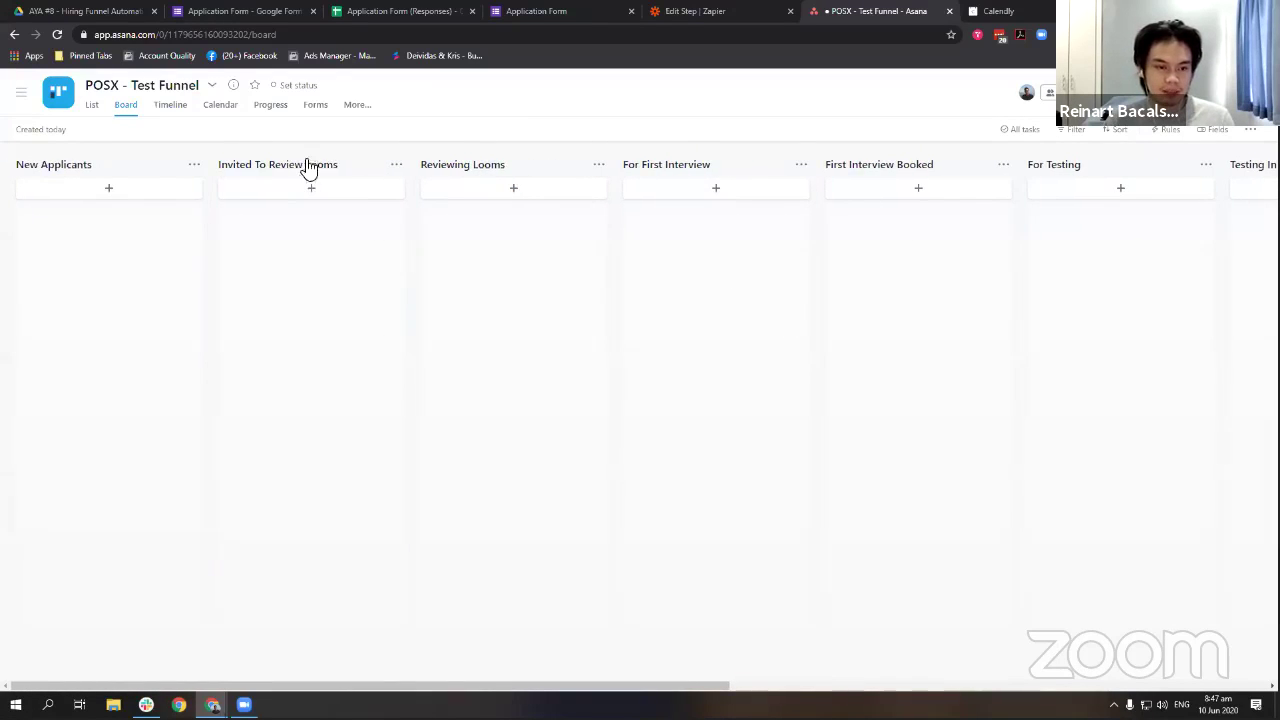
pyautogui.click(396, 166)
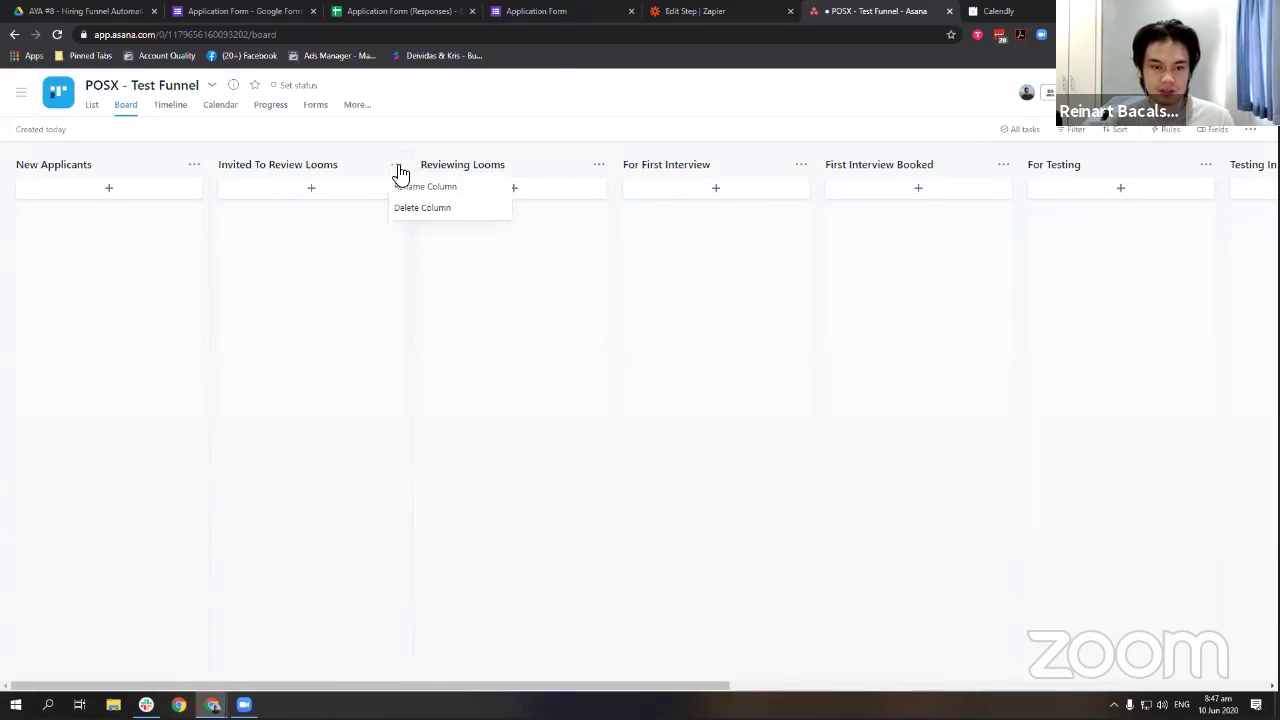
pyautogui.click(465, 208)
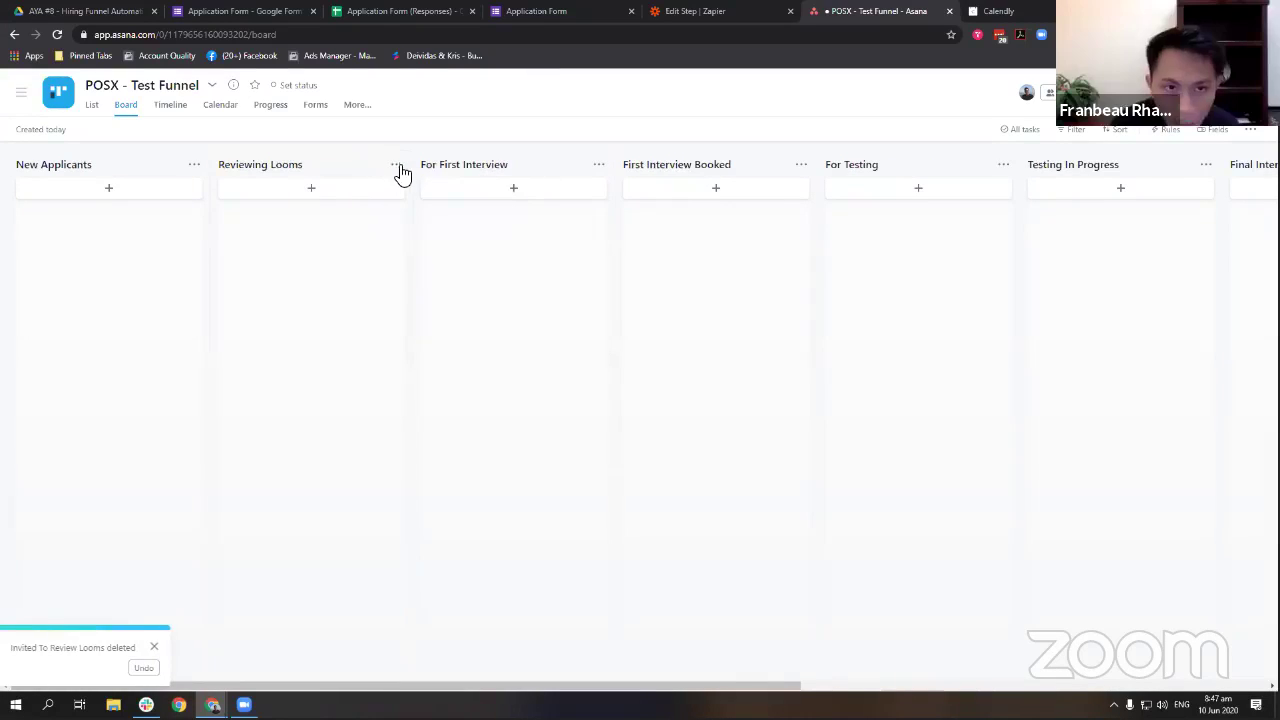
# Delete the Reviewing Looms column and review the remaining columns in List and Board views.
pyautogui.click(397, 165)
pyautogui.click(458, 208)
pyautogui.moveTo(466, 220); pyautogui.dragTo(423, 466)
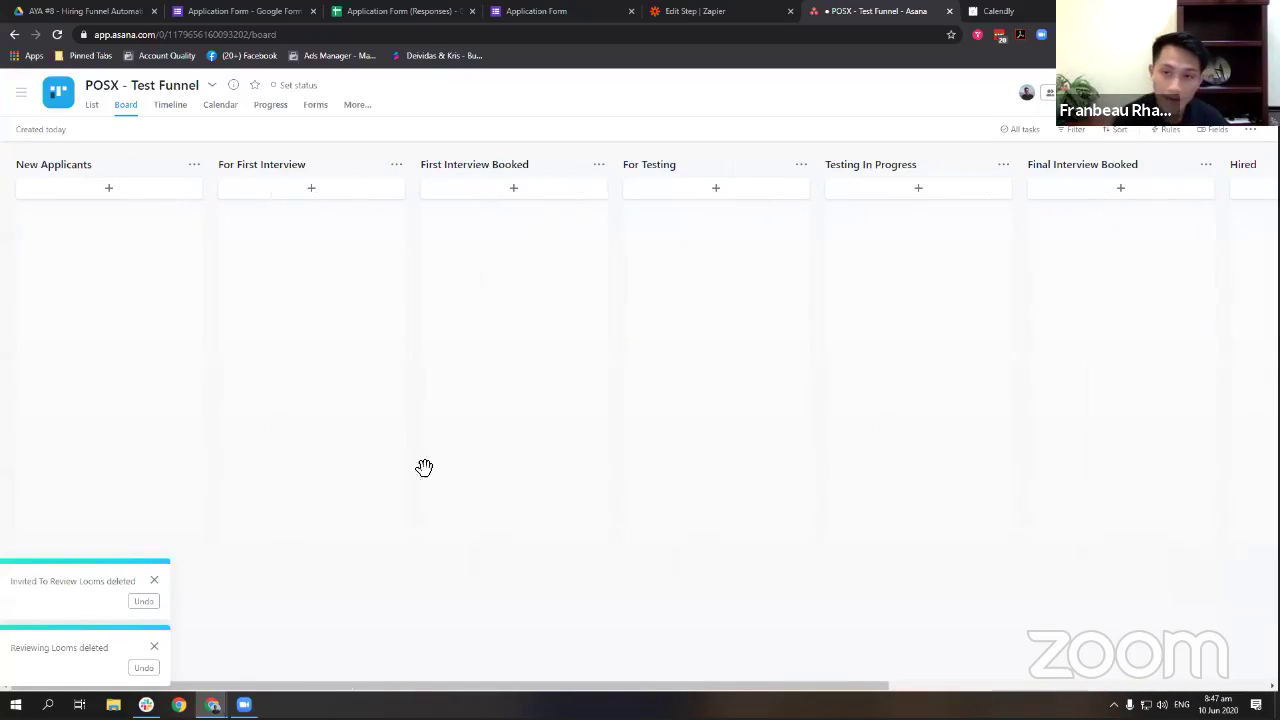
pyautogui.click(155, 583)
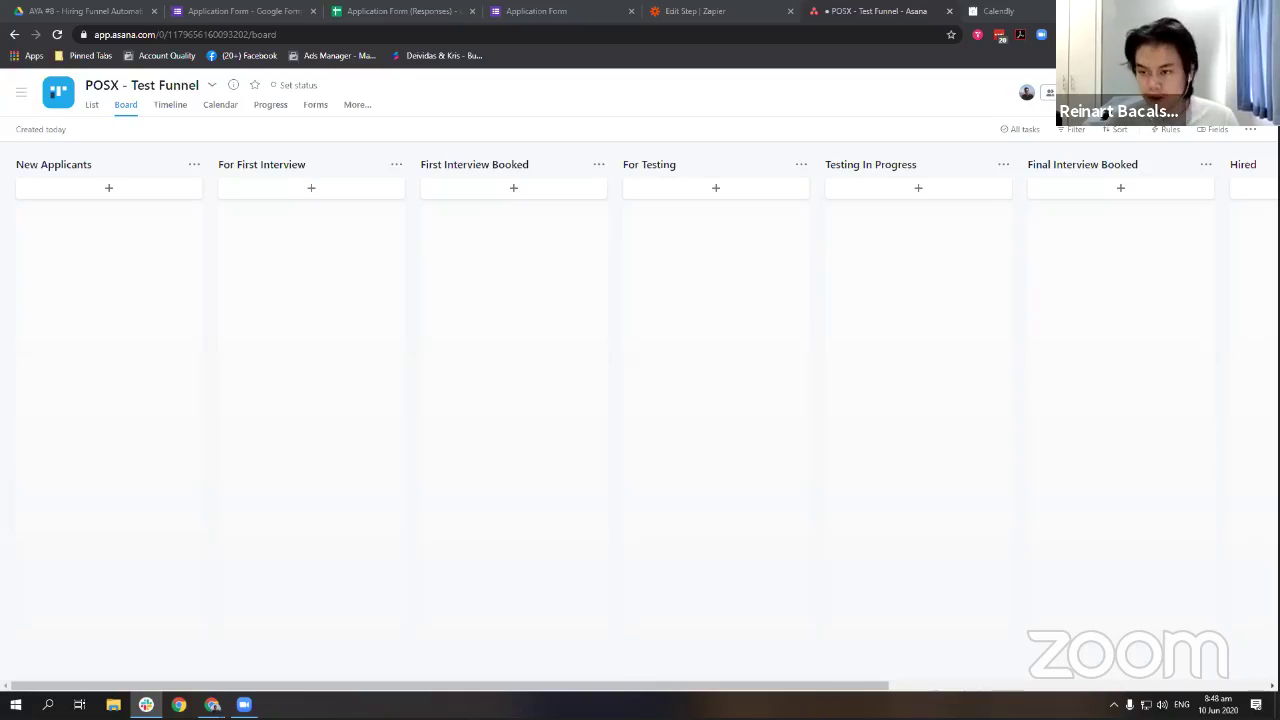
pyautogui.click(765, 314)
pyautogui.moveTo(765, 314); pyautogui.dragTo(1131, 286)
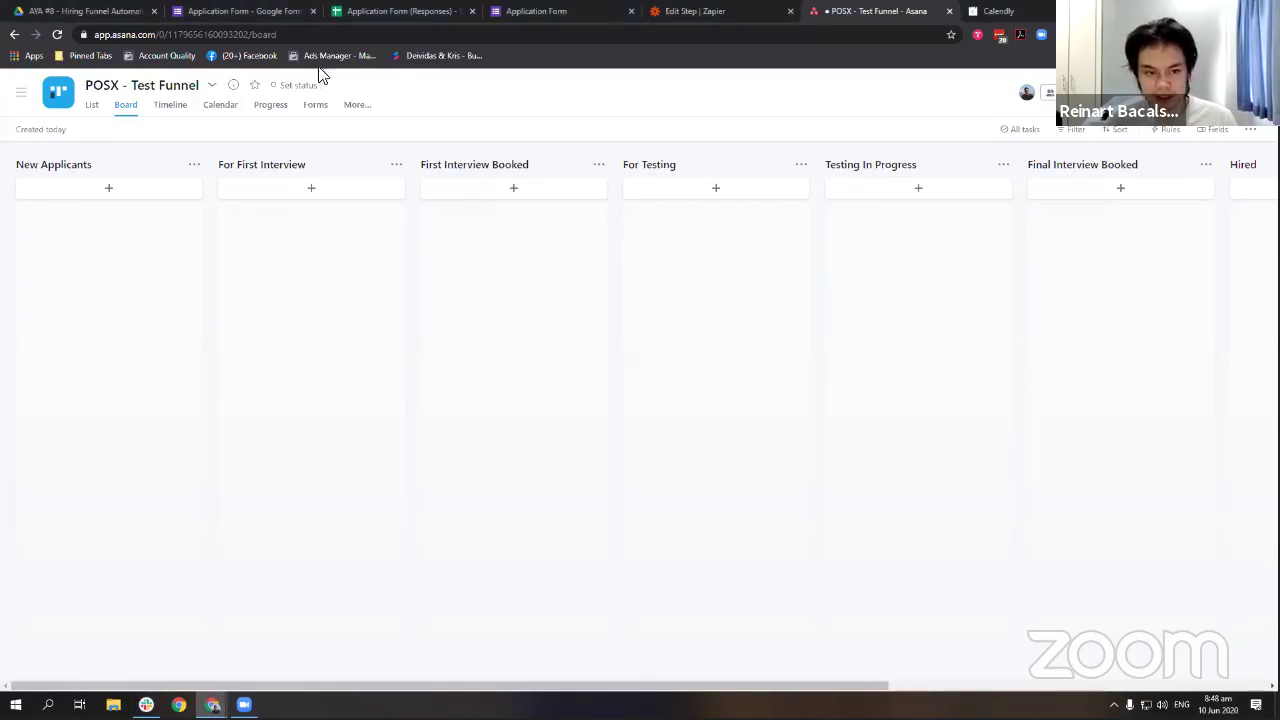
pyautogui.click(98, 106)
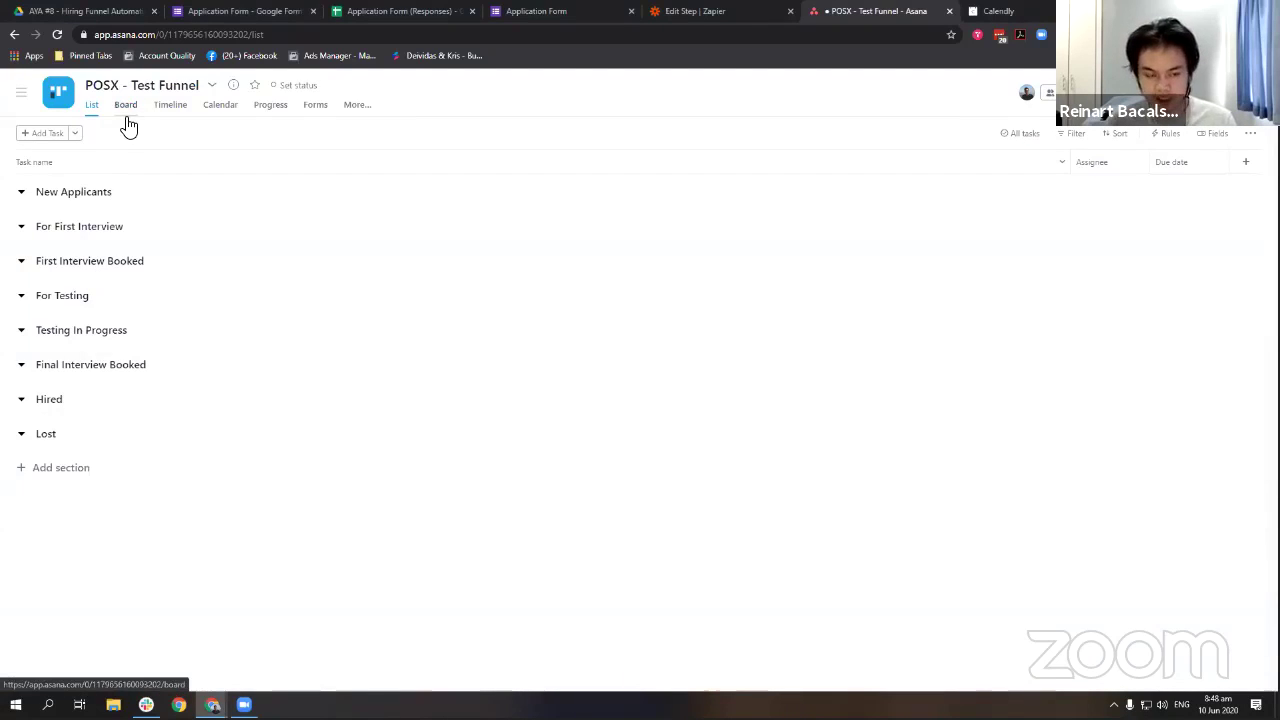
pyautogui.click(127, 116)
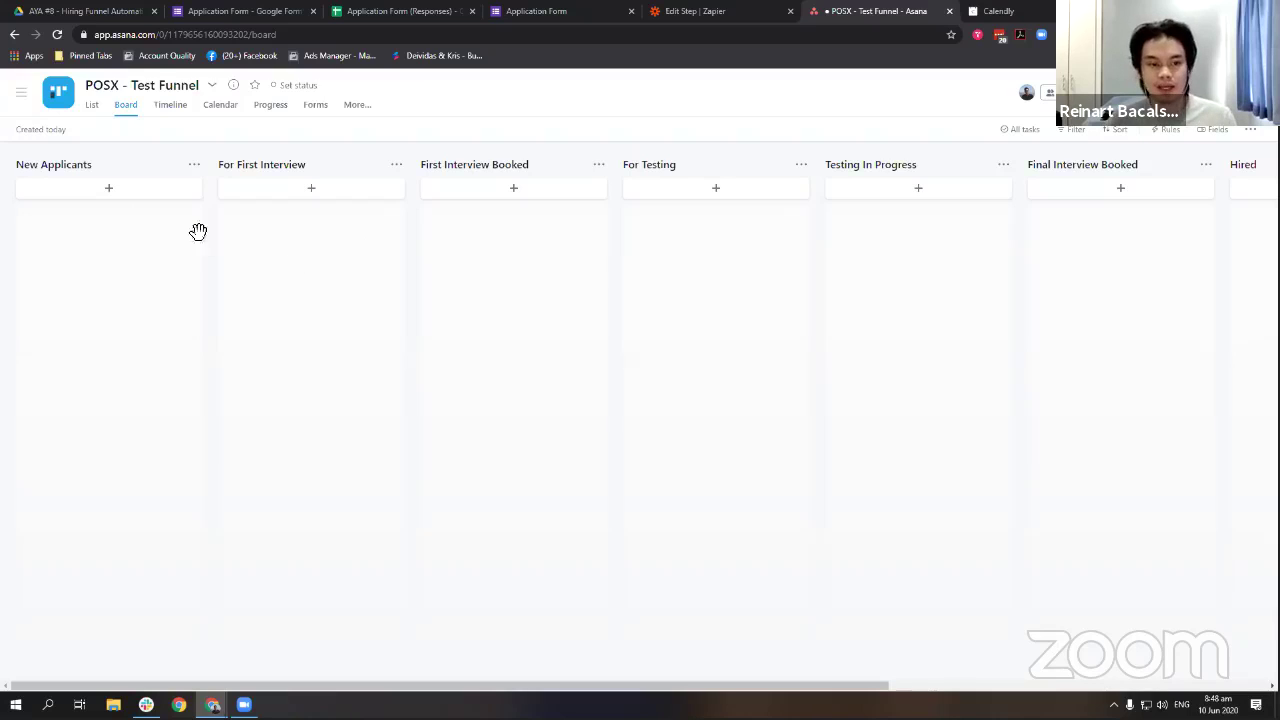
# Set the zap trigger to Google Forms 'New Response in Spreadsheet' and select the Google Forms account.
pyautogui.click(727, 9)
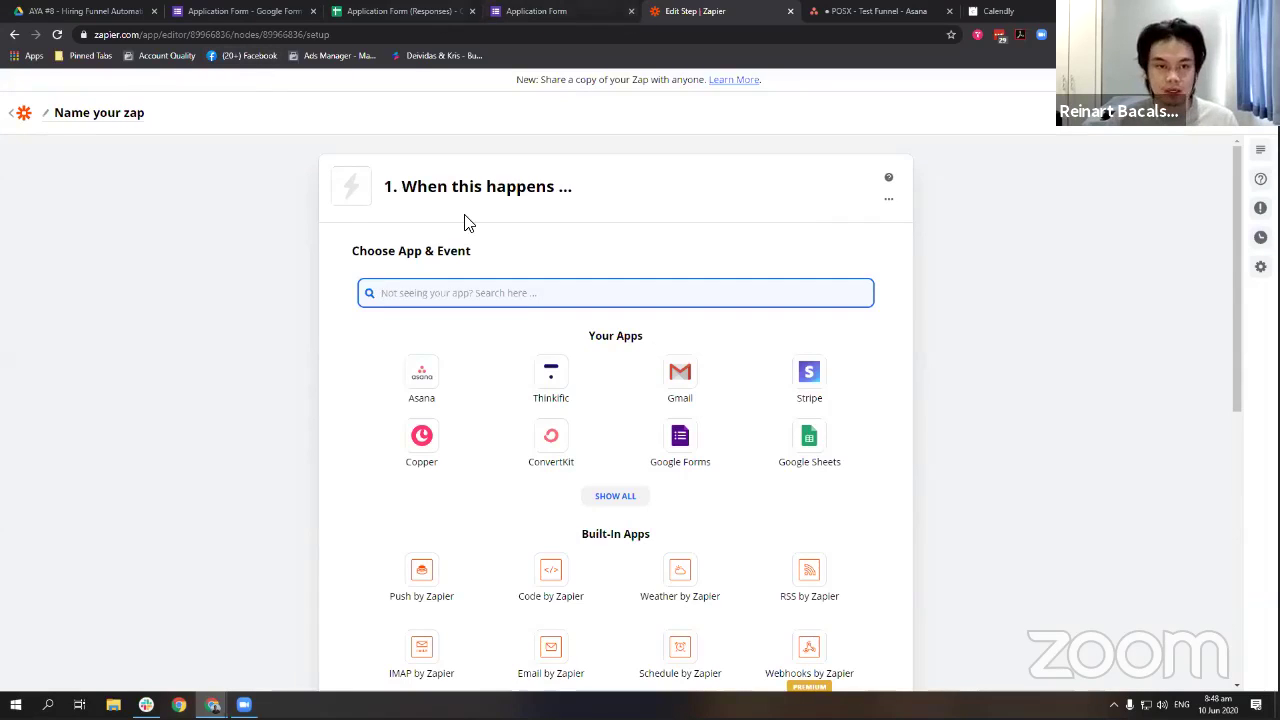
pyautogui.write('google ')
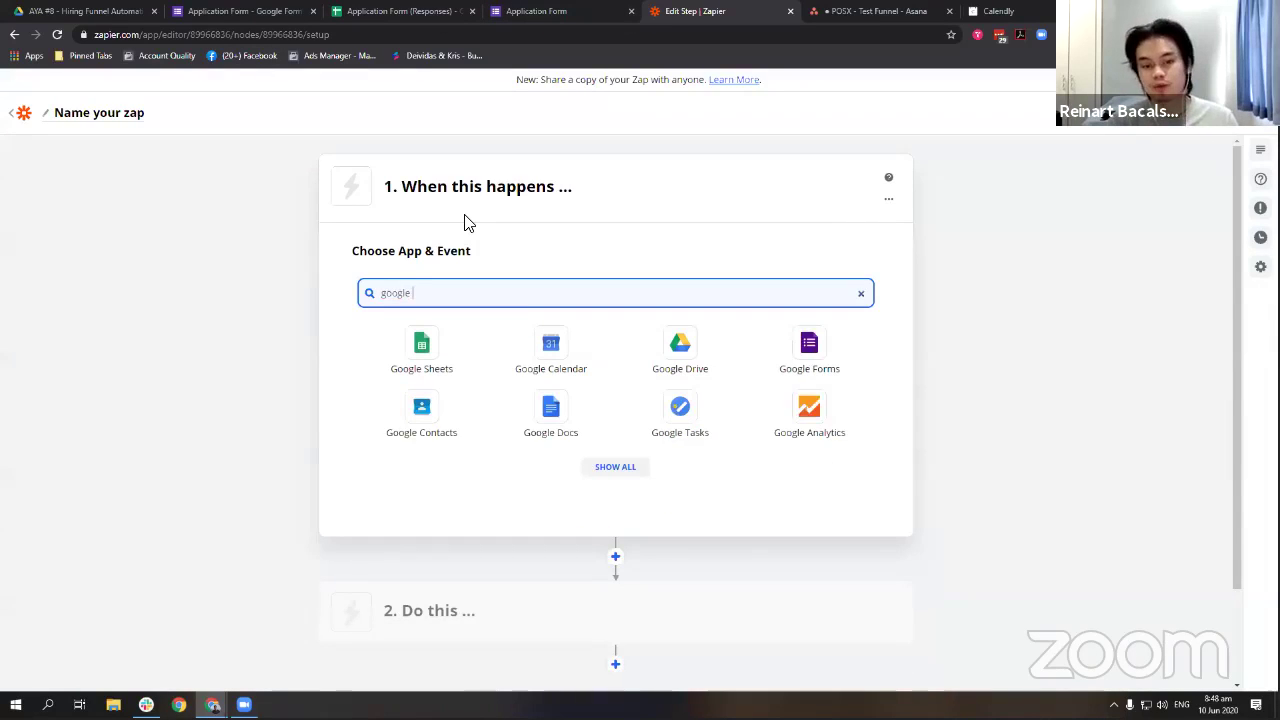
pyautogui.write('foorm')
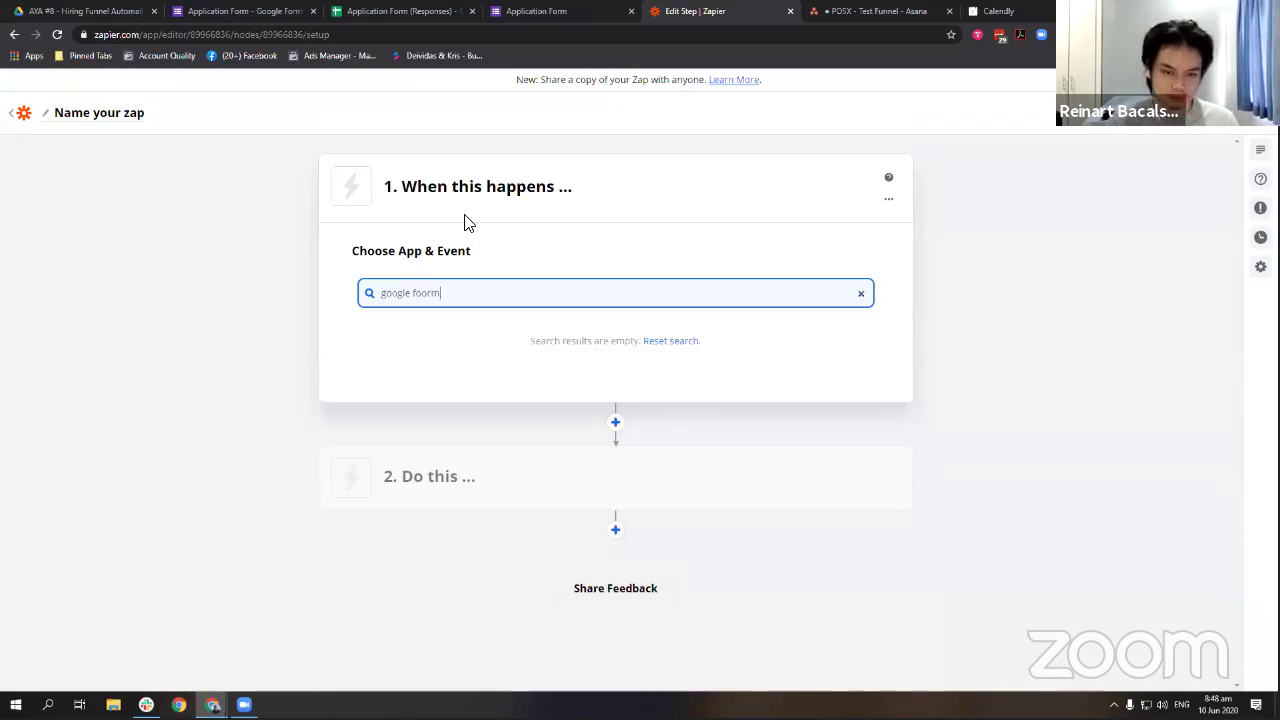
pyautogui.press('BackSpace')
pyautogui.press('BackSpace')
pyautogui.press('BackSpace')
pyautogui.write('r')
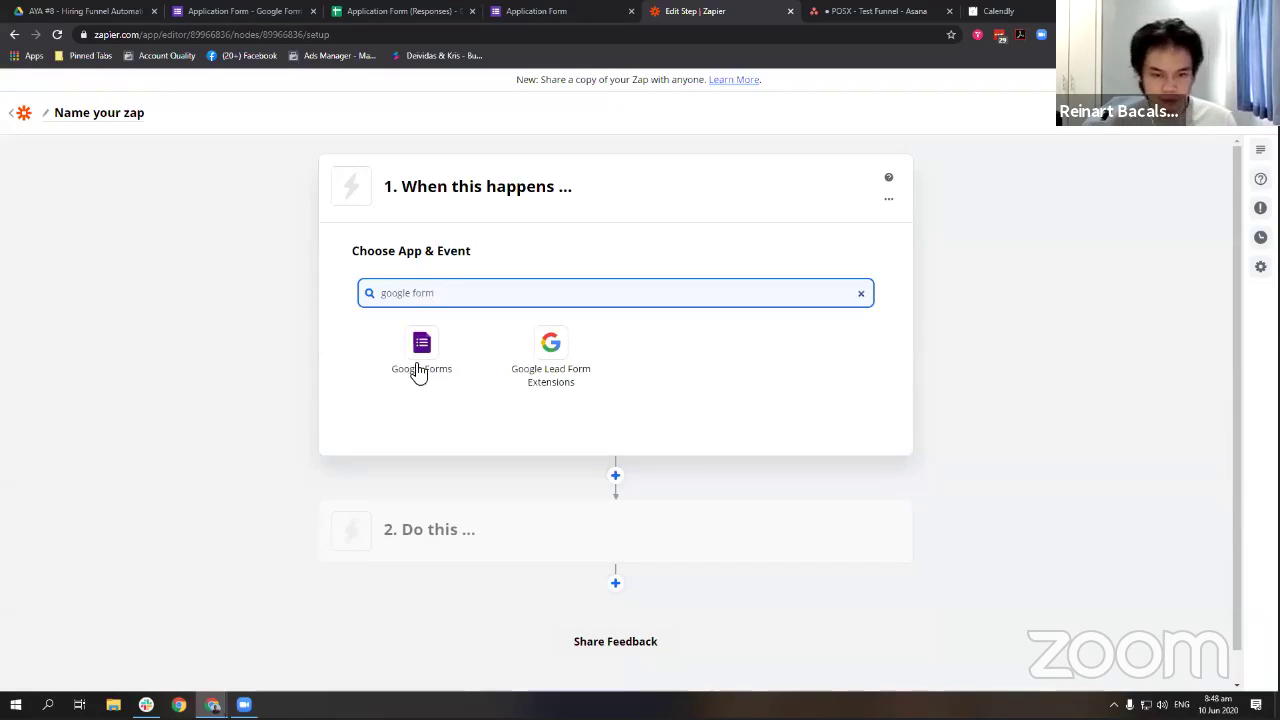
pyautogui.click(416, 366)
pyautogui.click(505, 355)
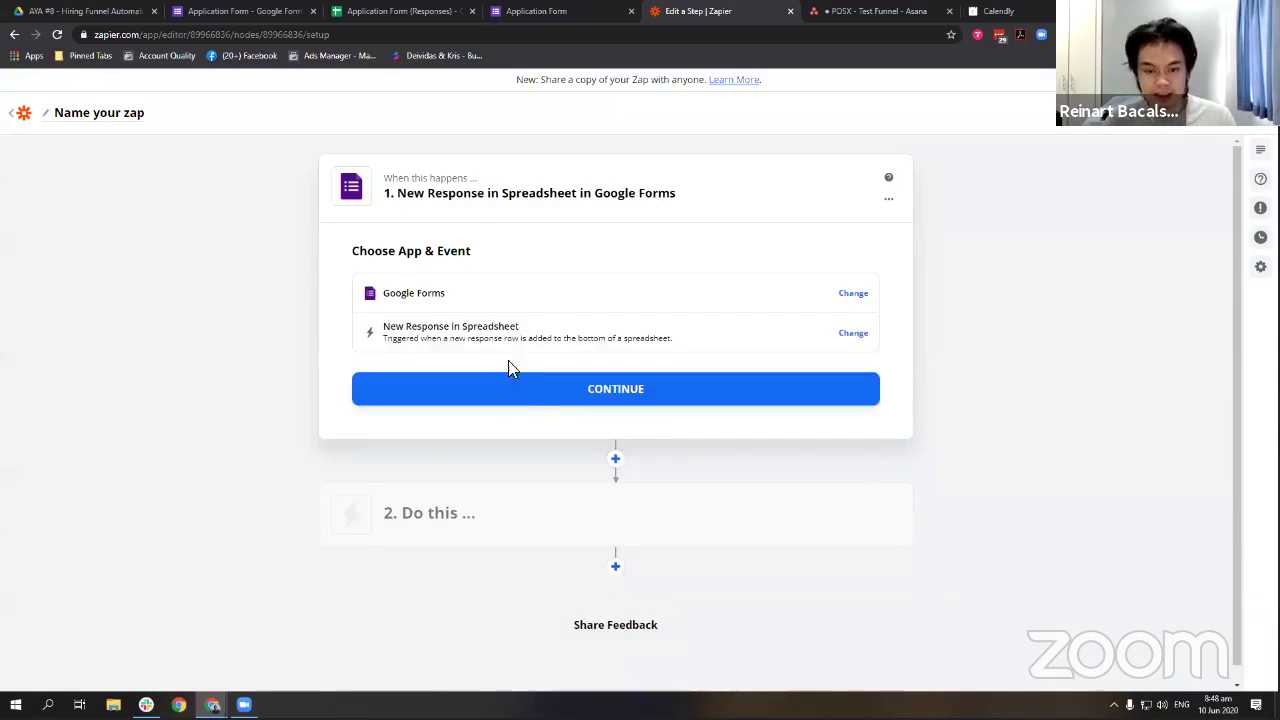
pyautogui.click(514, 392)
pyautogui.click(472, 341)
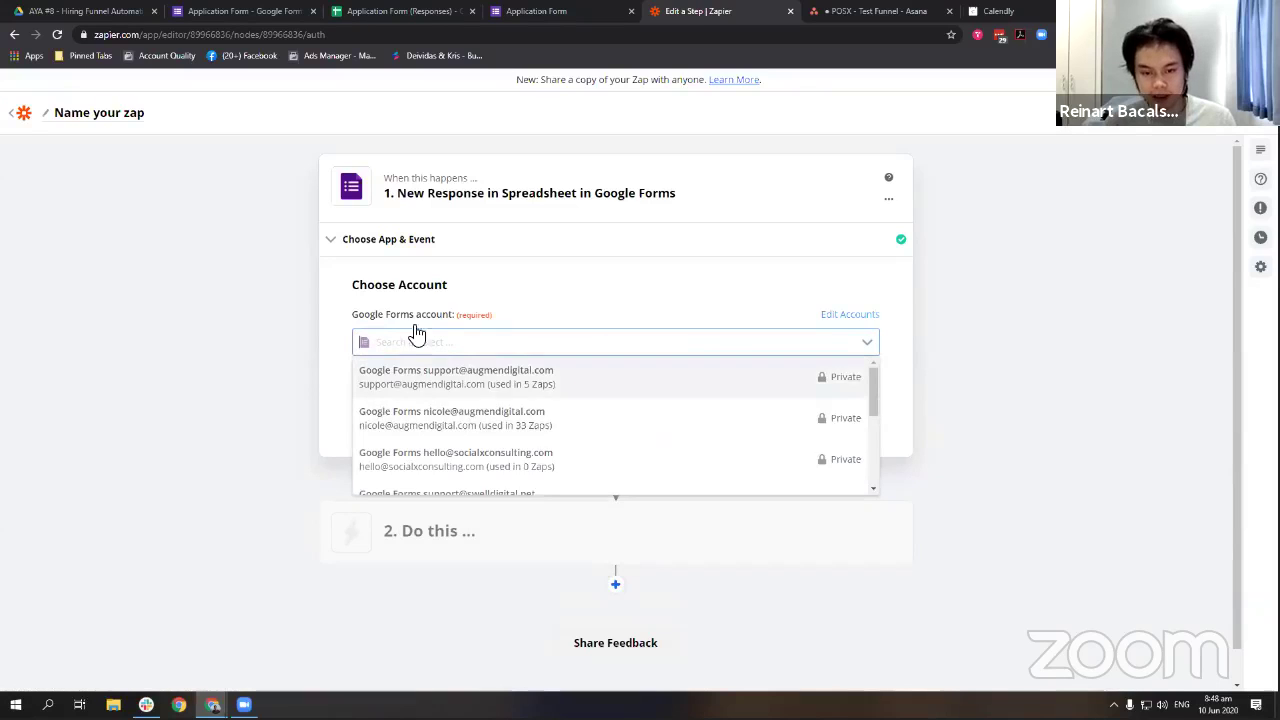
pyautogui.scroll(-2, 503, 437)
pyautogui.click(560, 411)
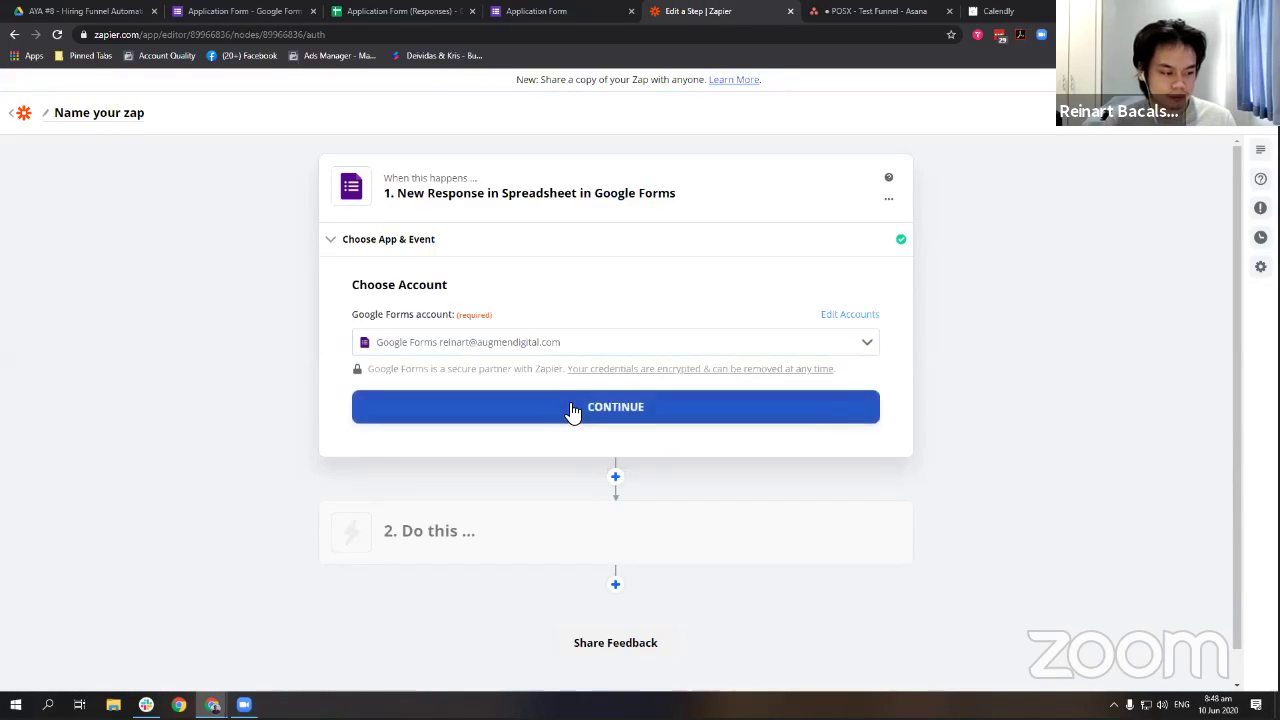
pyautogui.click(572, 408)
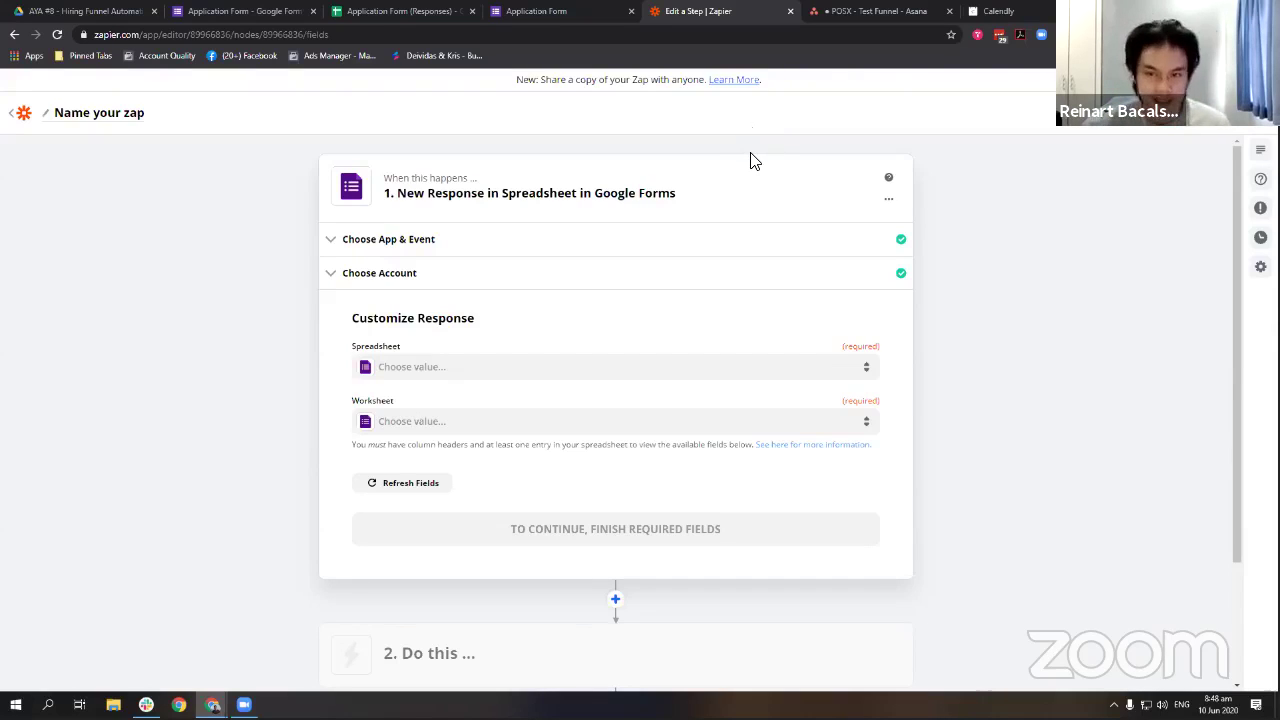
# Select spreadsheet 'Application Form (Responses)' and worksheet 'Form Responses 1' in the trigger settings.
pyautogui.click(244, 14)
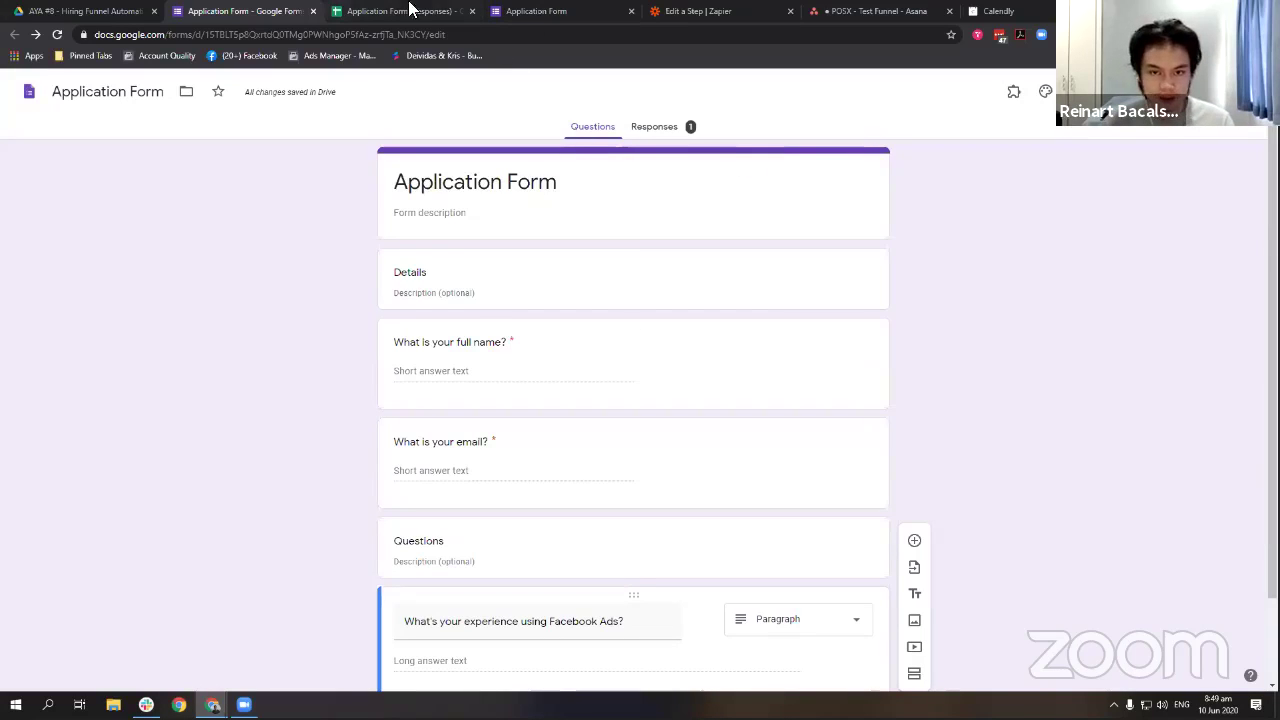
pyautogui.click(812, 10)
pyautogui.click(698, 10)
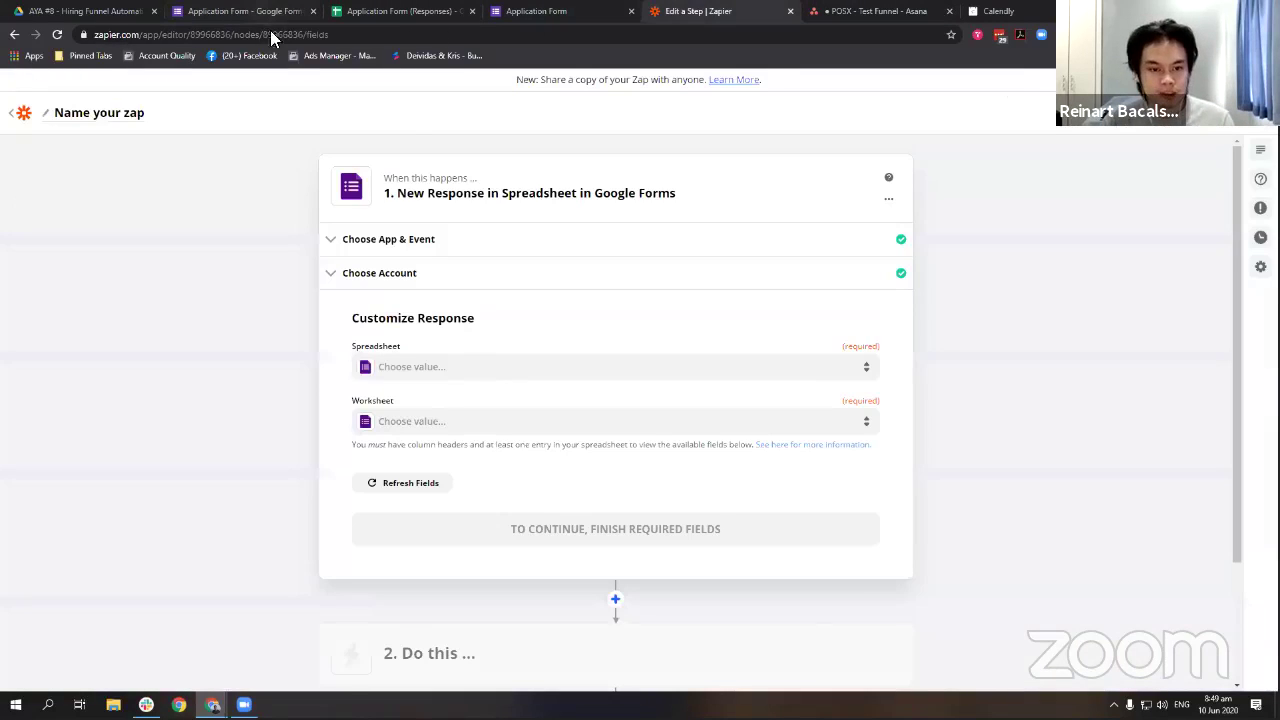
pyautogui.click(482, 368)
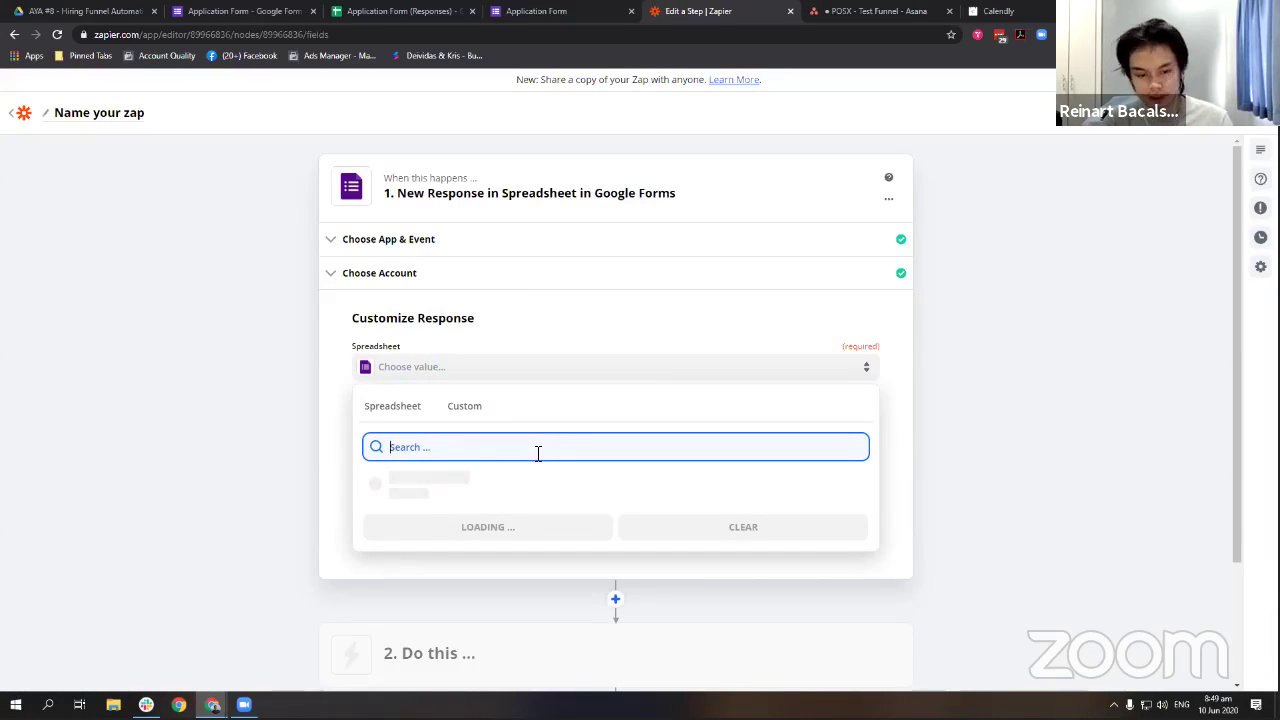
pyautogui.click(468, 337)
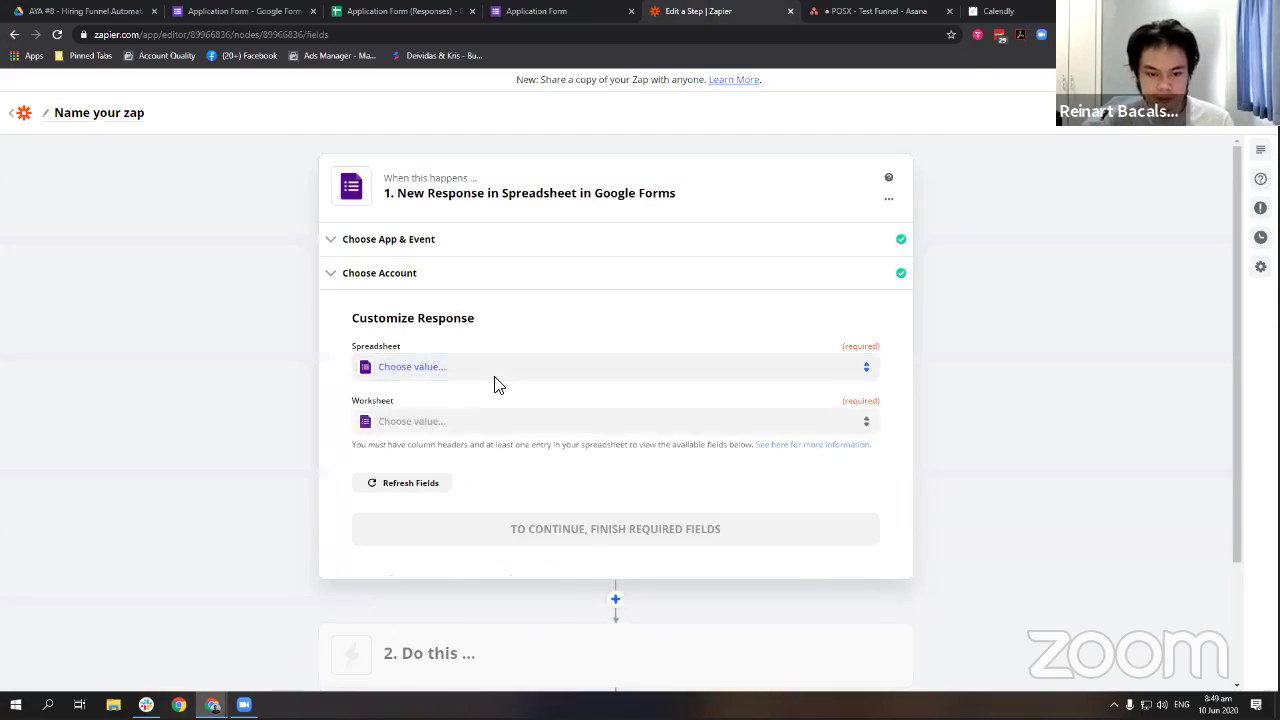
pyautogui.click(498, 373)
pyautogui.click(480, 514)
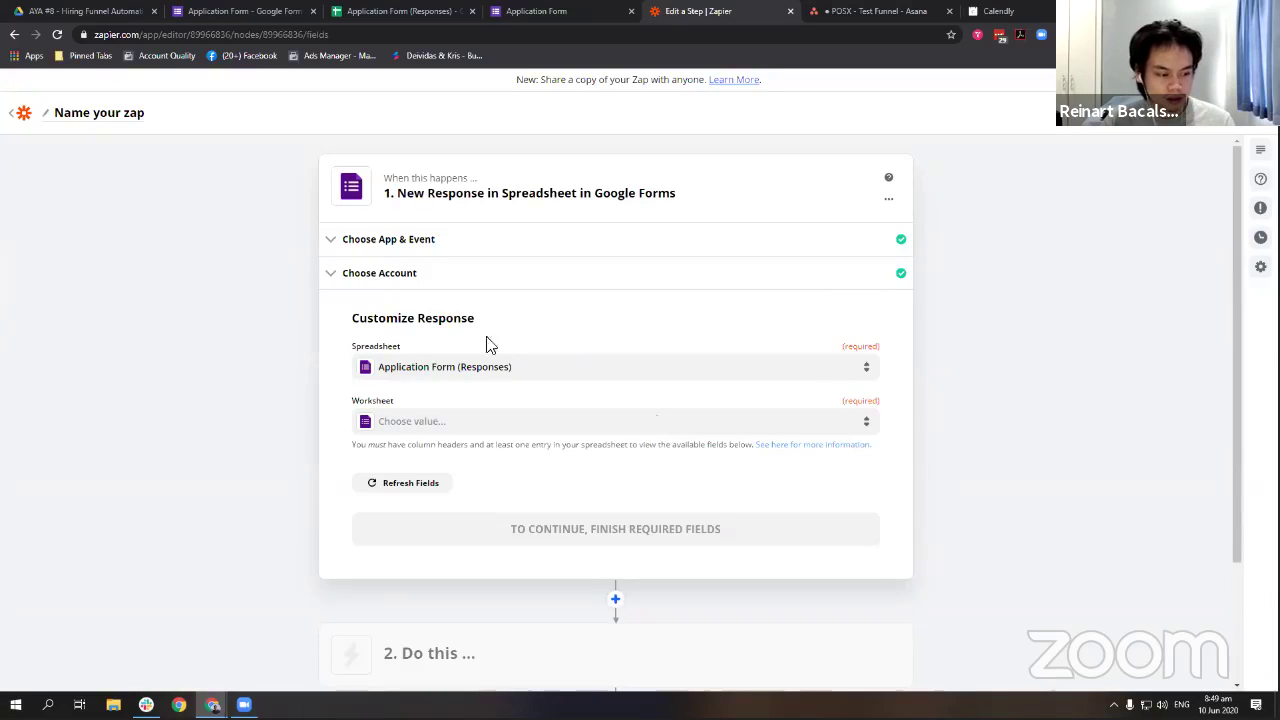
pyautogui.click(480, 430)
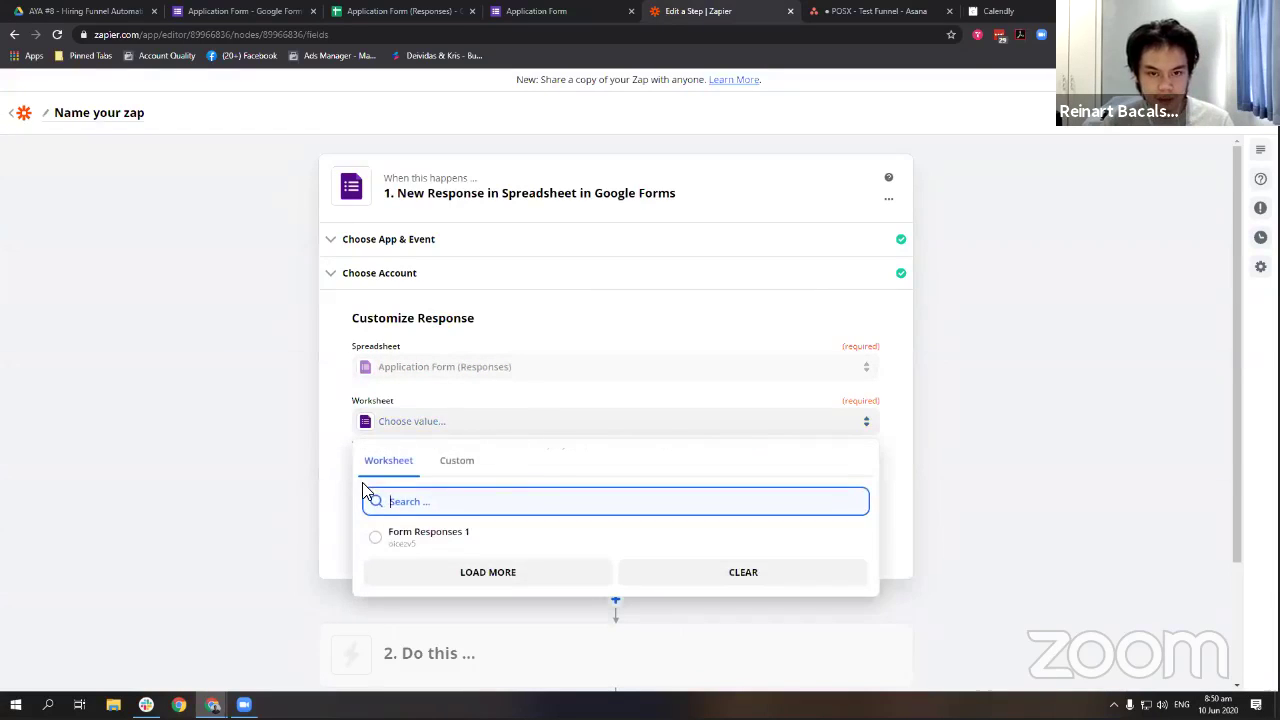
pyautogui.click(434, 535)
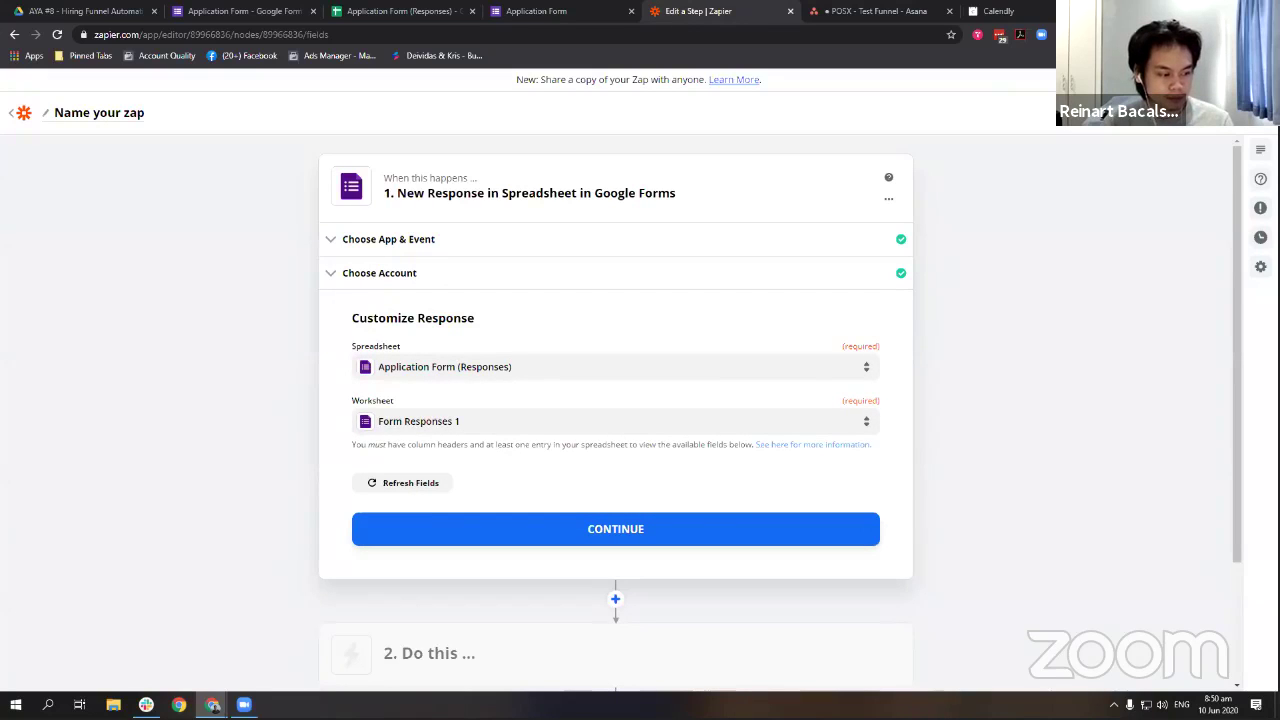
pyautogui.scroll(-1, 495, 468)
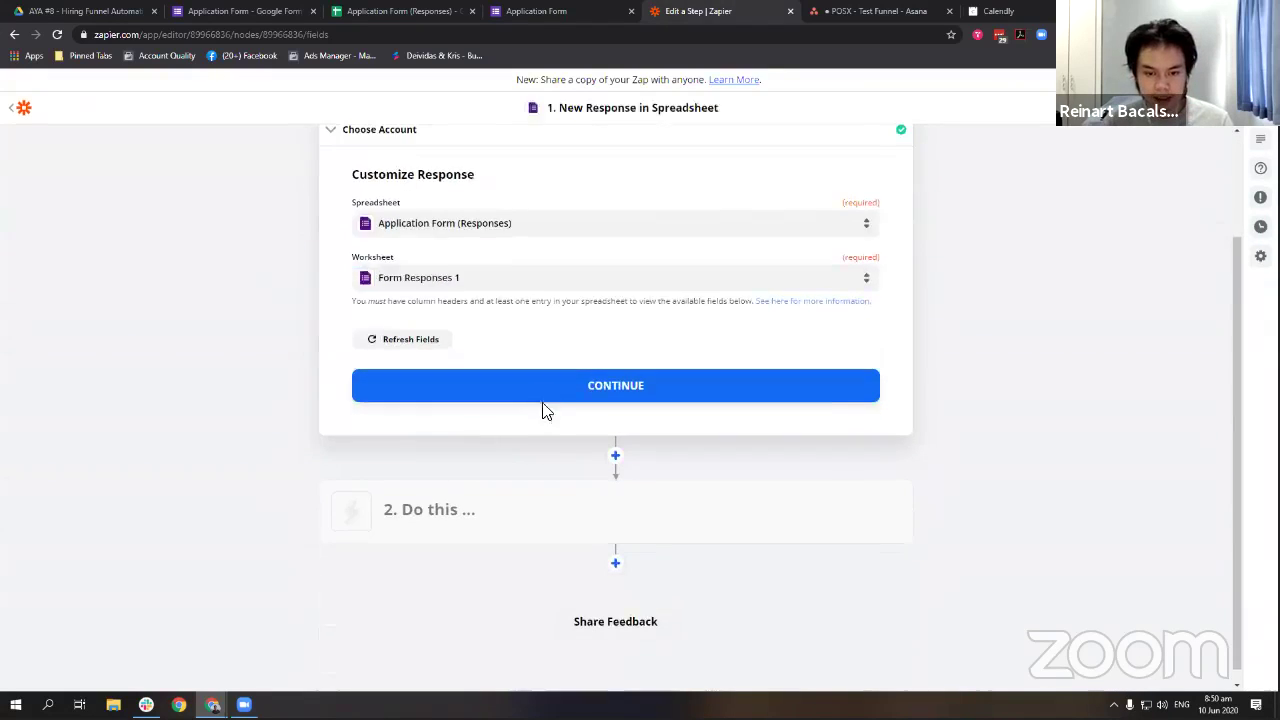
# Confirm the spreadsheet trigger settings and test it to fetch a sample response.
pyautogui.click(543, 404)
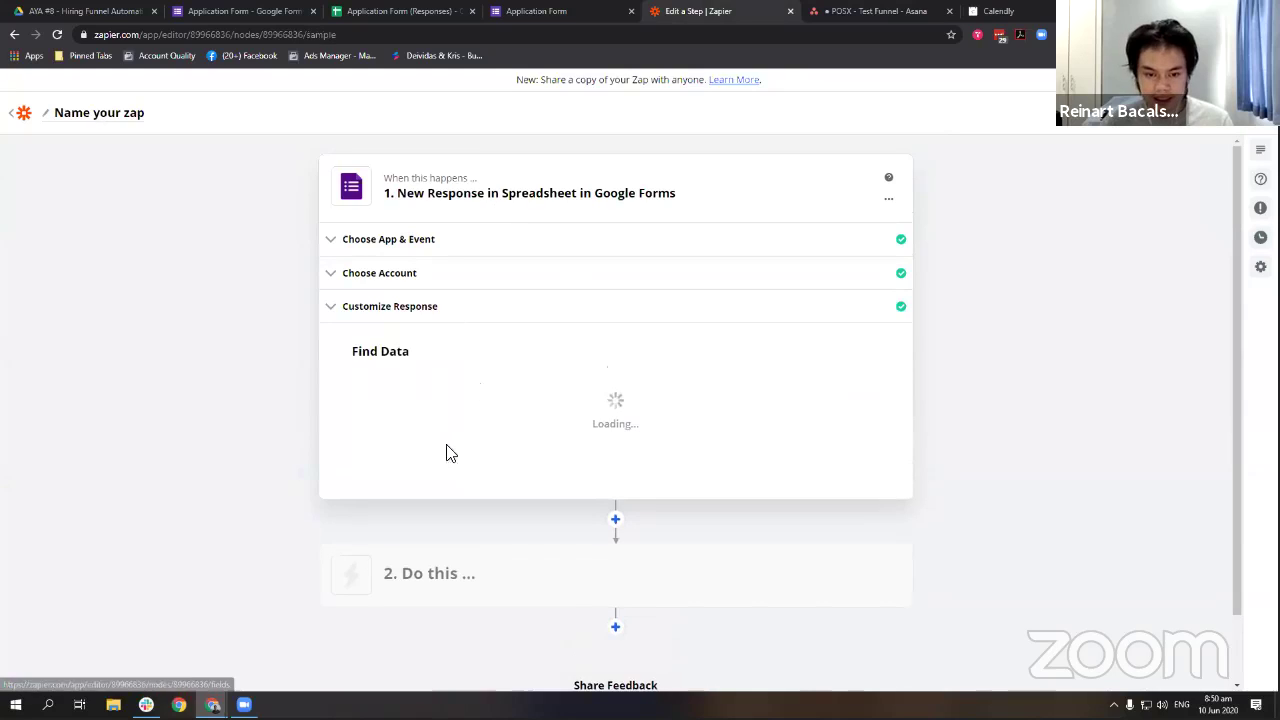
pyautogui.click(658, 566)
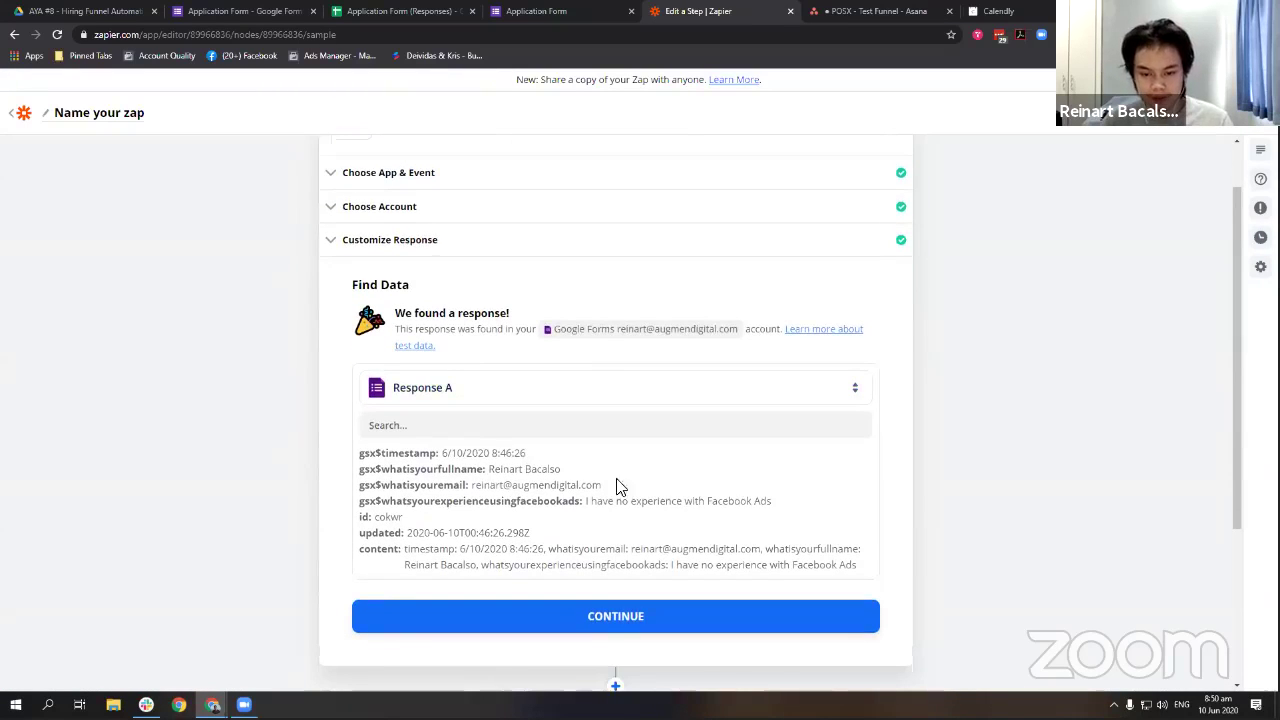
pyautogui.scroll(-3, 549, 432)
pyautogui.click(598, 376)
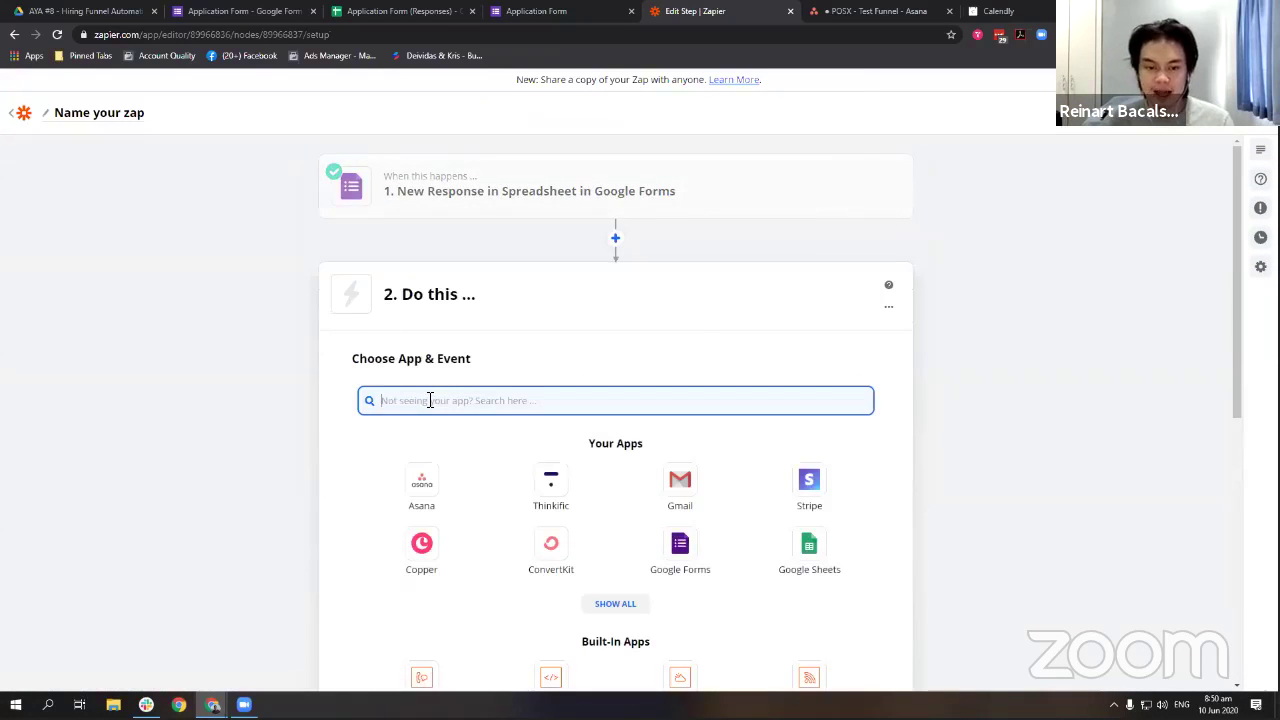
# Choose Asana's Create Task action and connect the personal Asana account.
pyautogui.click(420, 487)
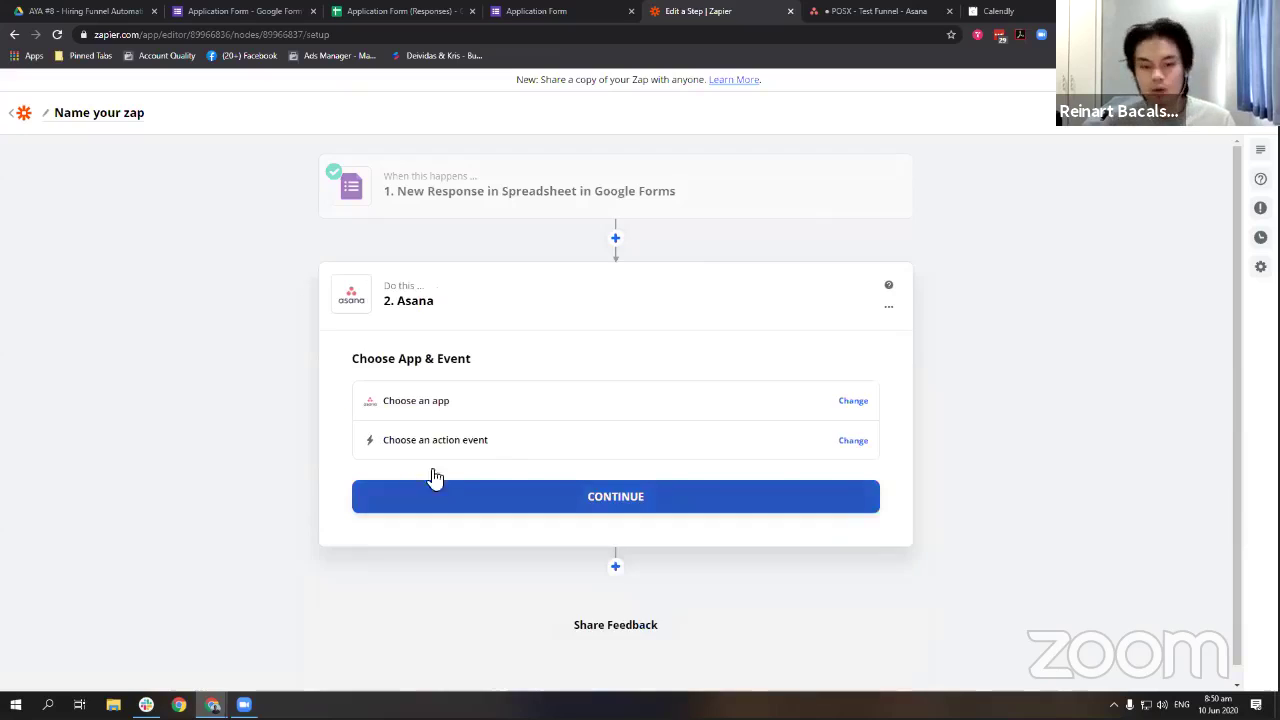
pyautogui.click(467, 549)
pyautogui.click(590, 500)
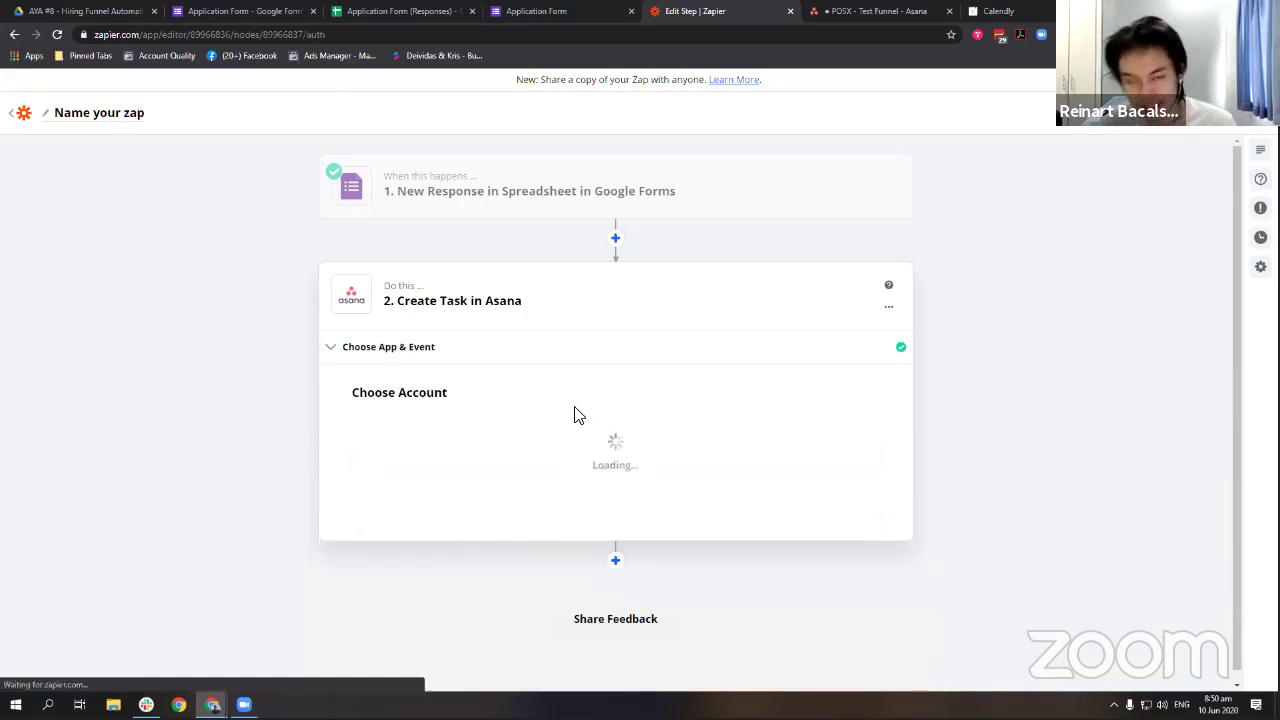
pyautogui.click(503, 450)
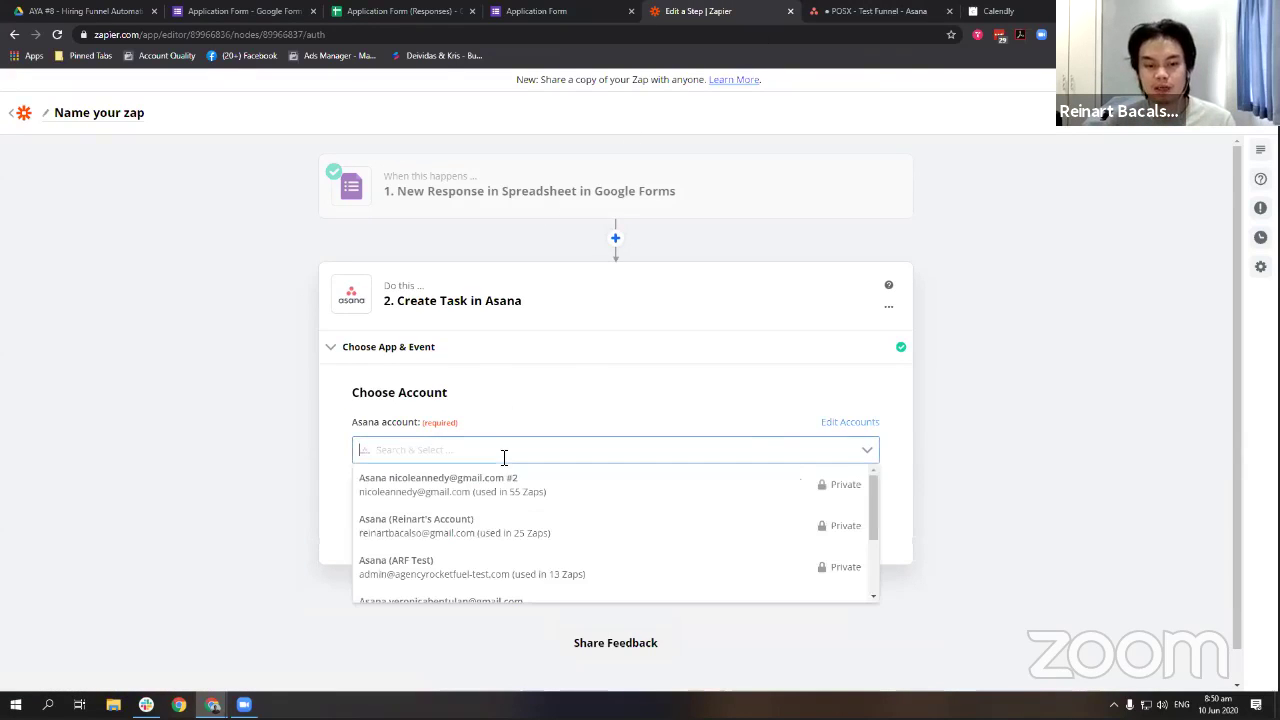
pyautogui.click(515, 523)
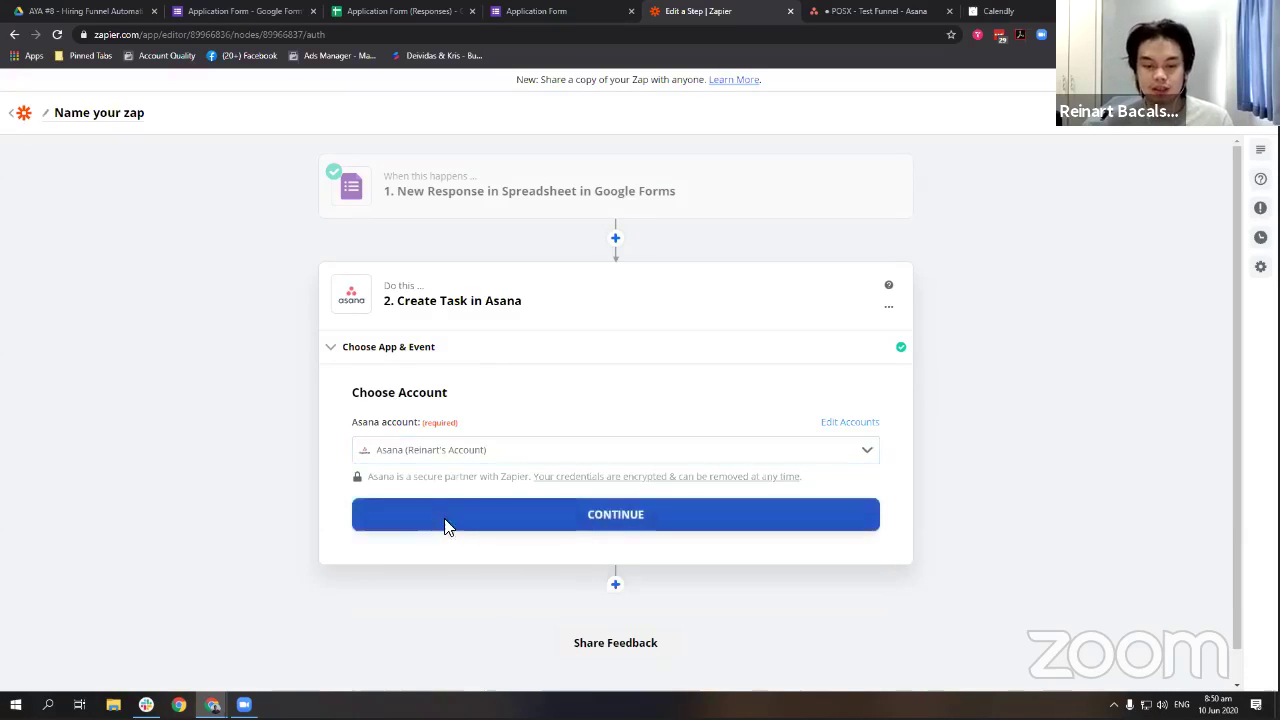
pyautogui.click(447, 527)
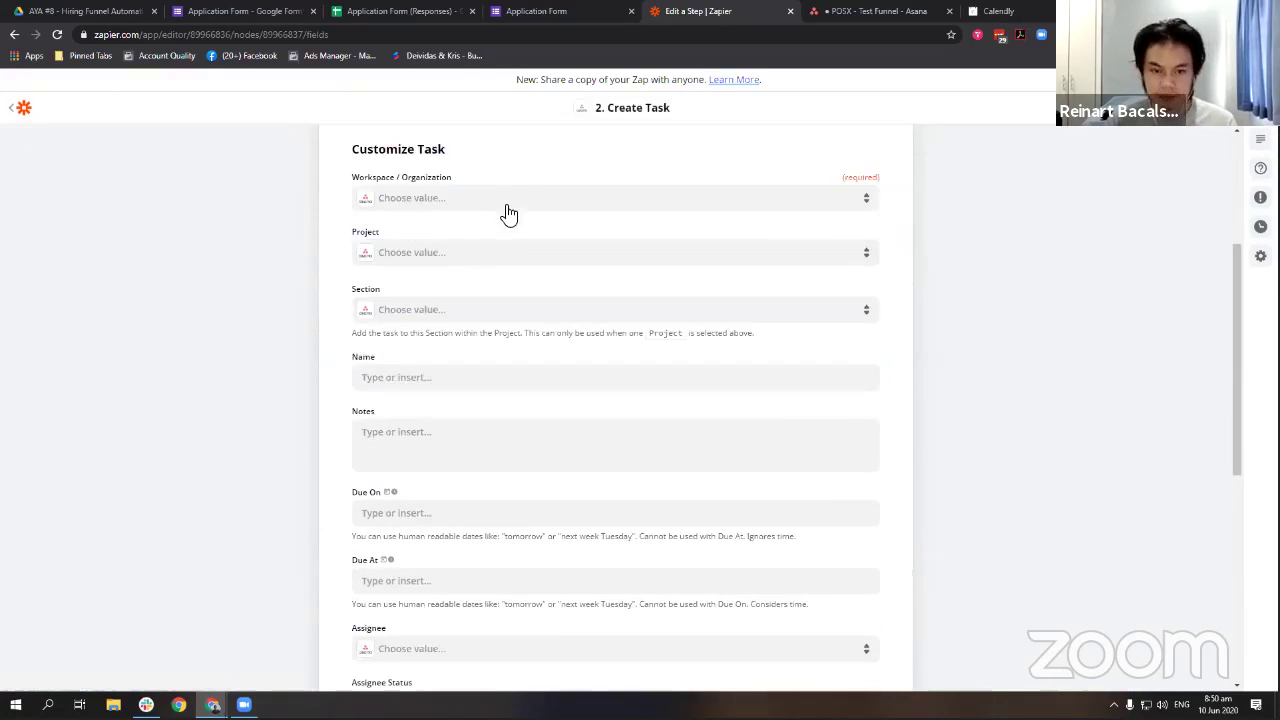
# Select the Augmen Digital workspace and search the project list for POSX.
pyautogui.click(507, 205)
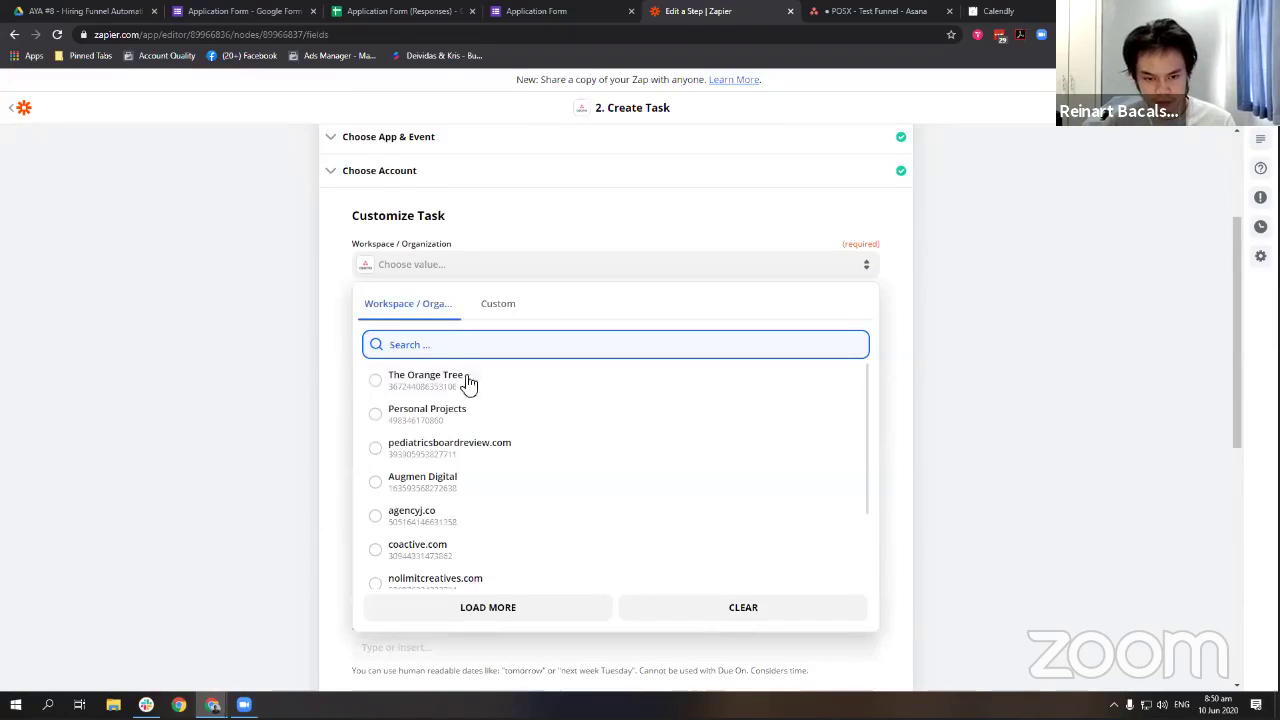
pyautogui.click(514, 480)
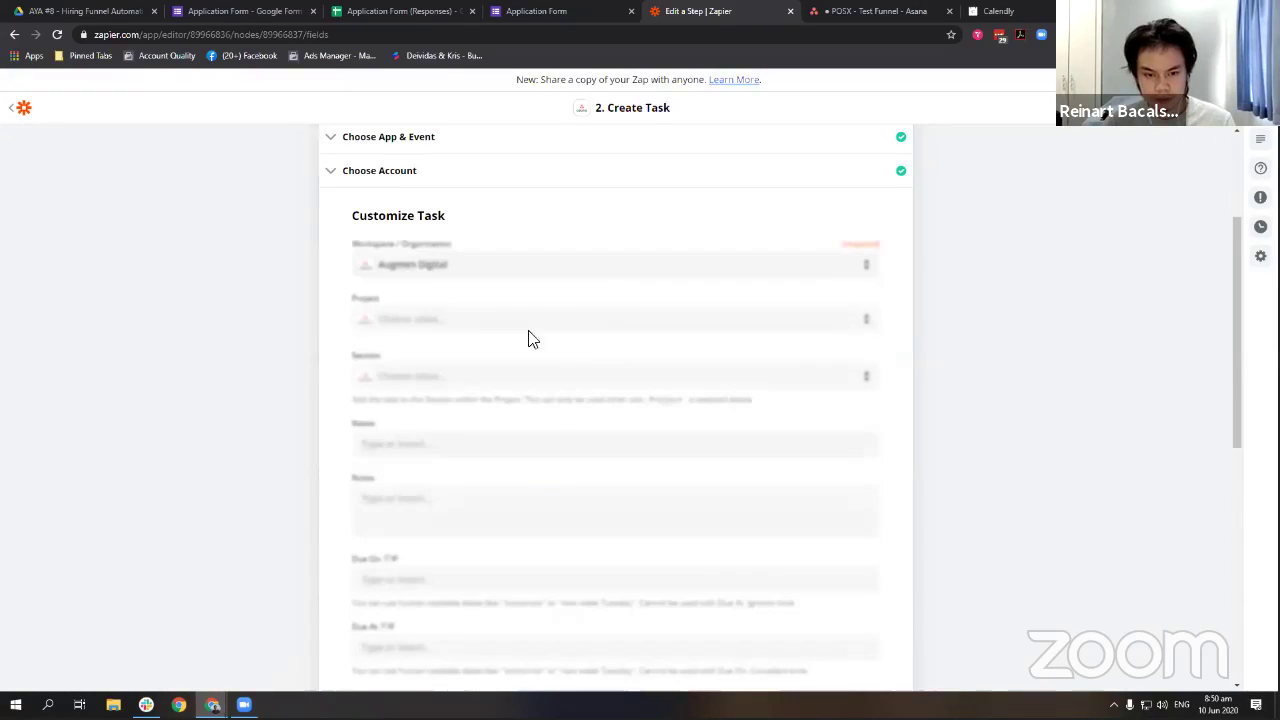
pyautogui.click(437, 322)
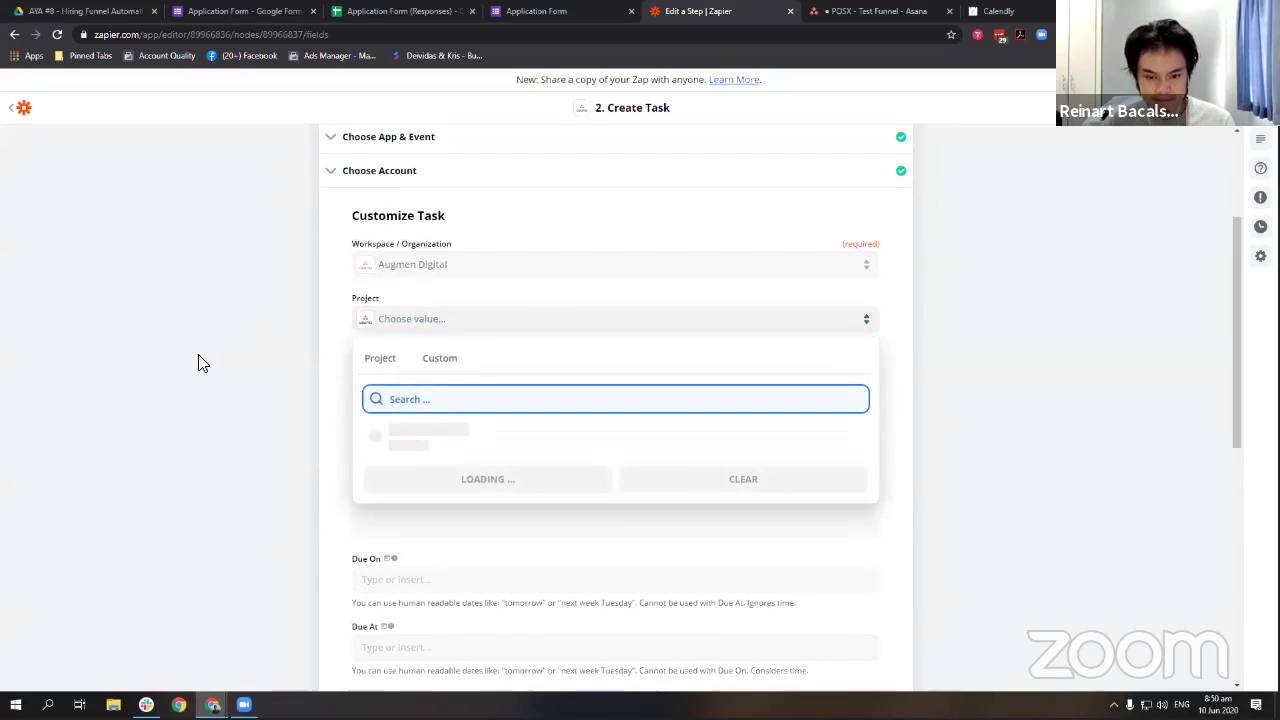
pyautogui.write('p')
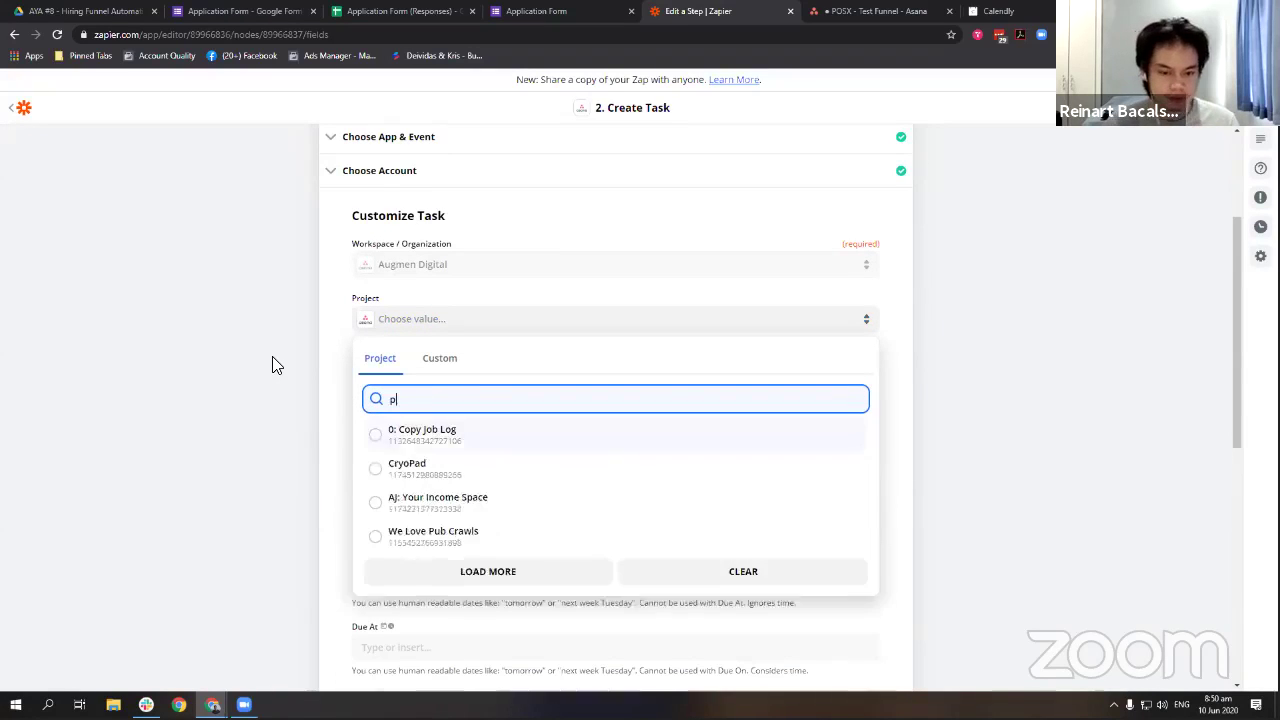
pyautogui.write('osx')
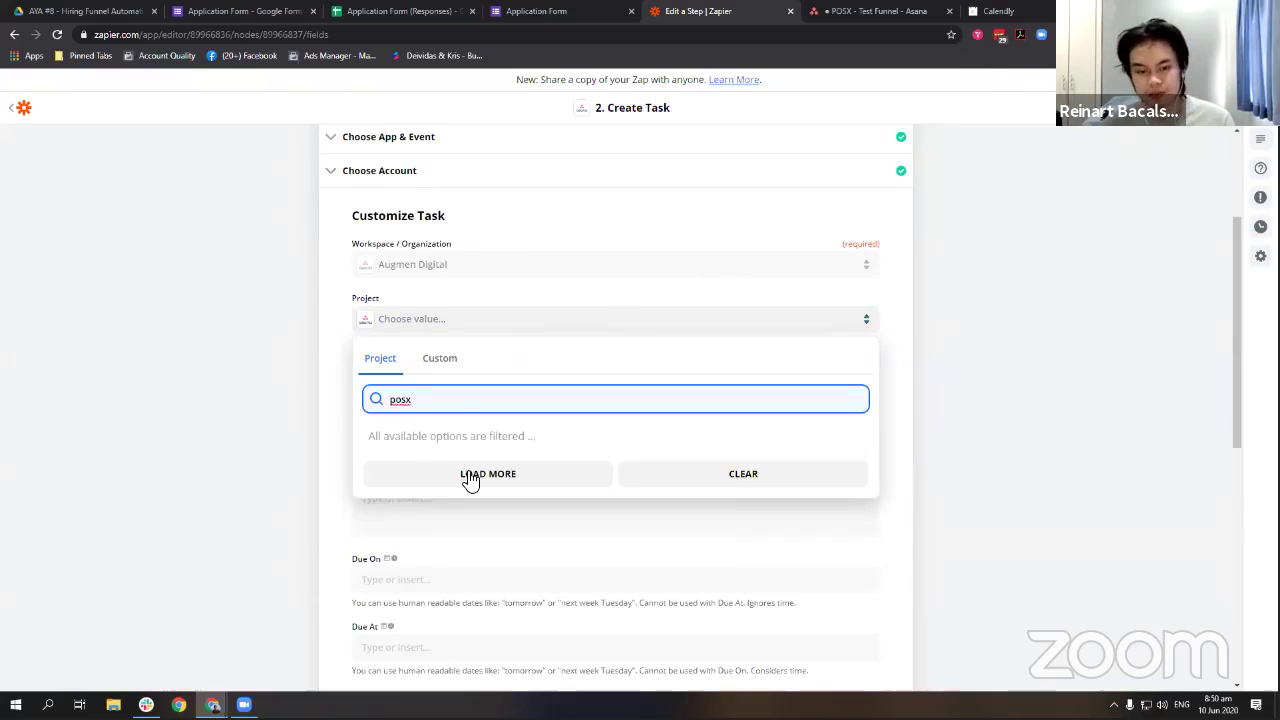
pyautogui.click(470, 478)
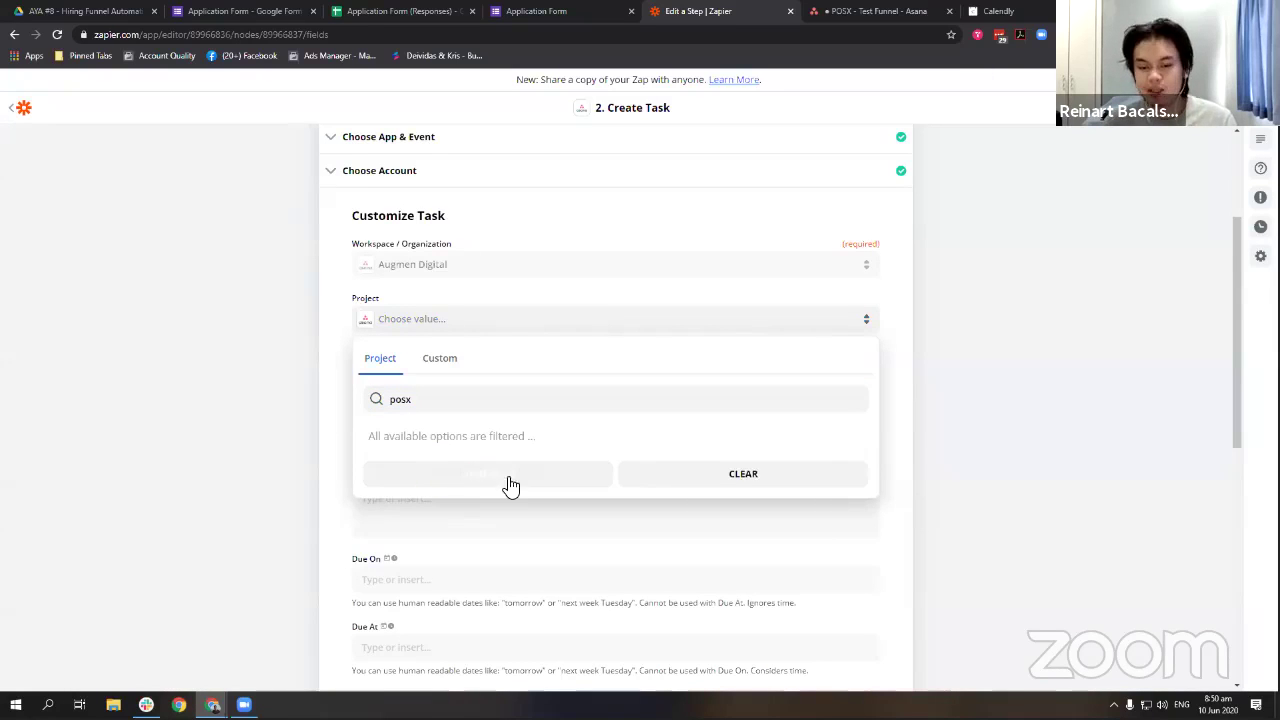
pyautogui.click(500, 485)
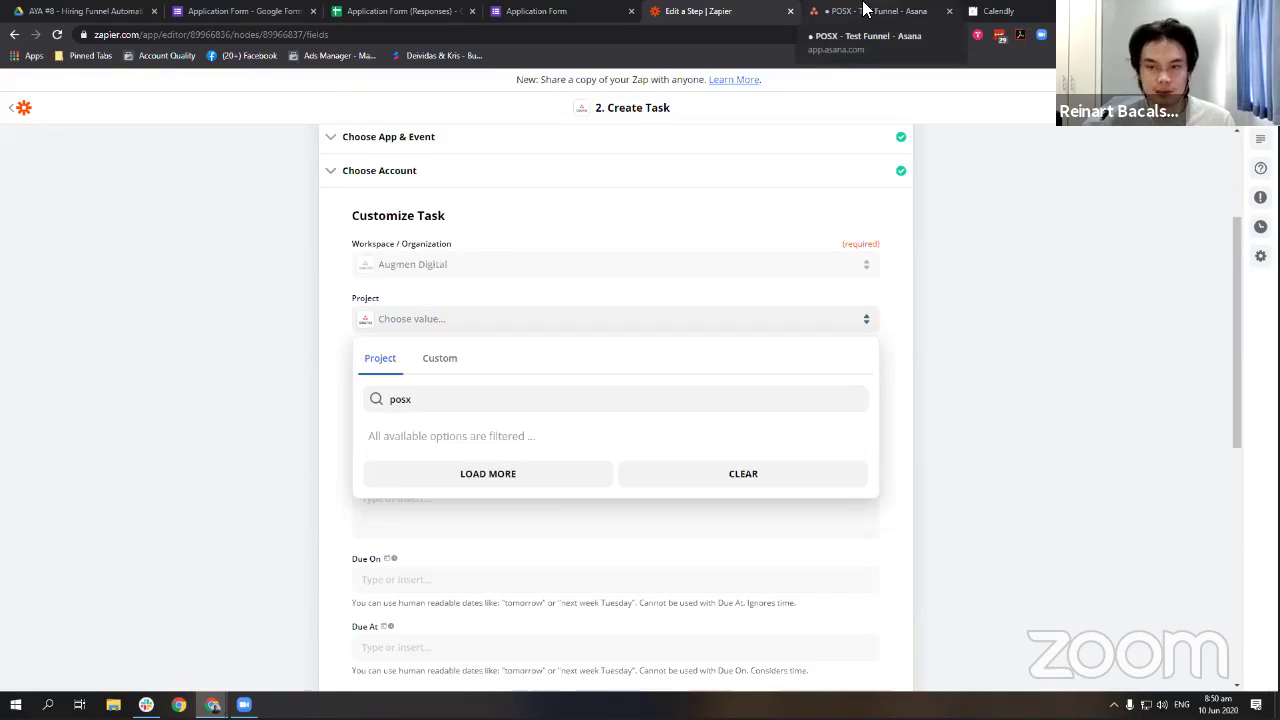
pyautogui.click(866, 10)
pyautogui.doubleClick(250, 36)
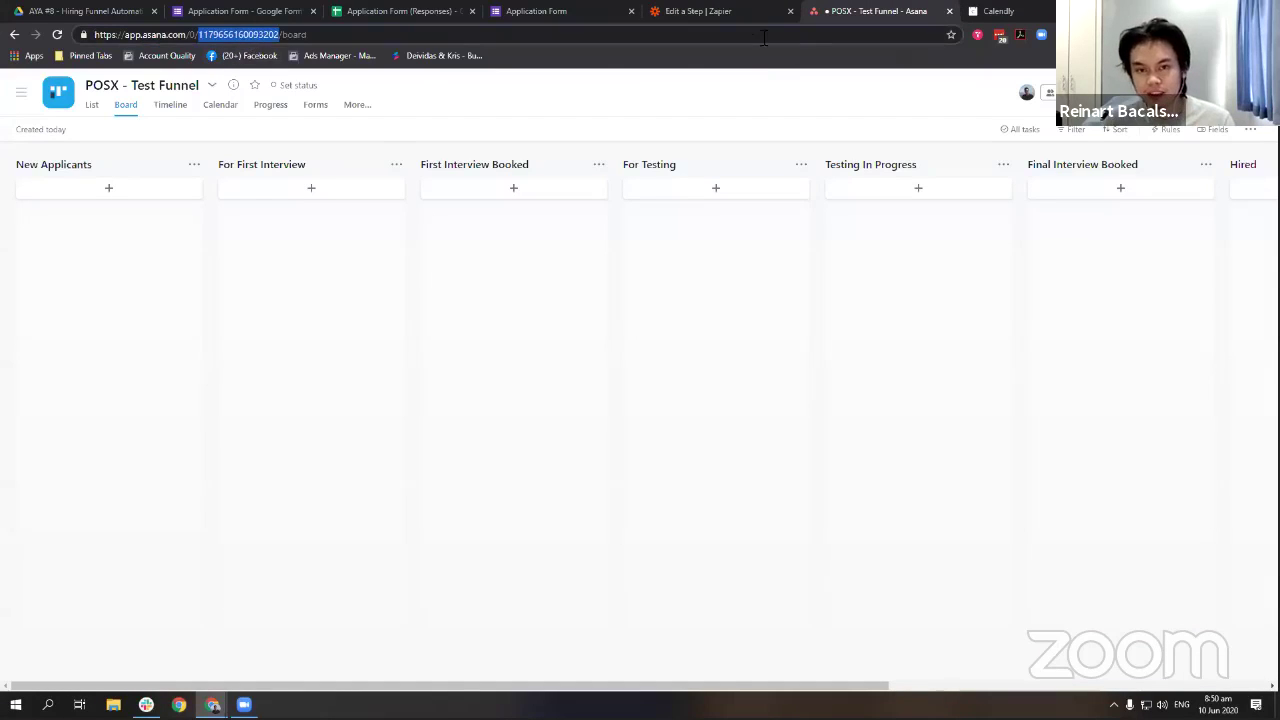
pyautogui.click(740, 11)
pyautogui.click(440, 358)
pyautogui.hotkey('ctrl', 'v')
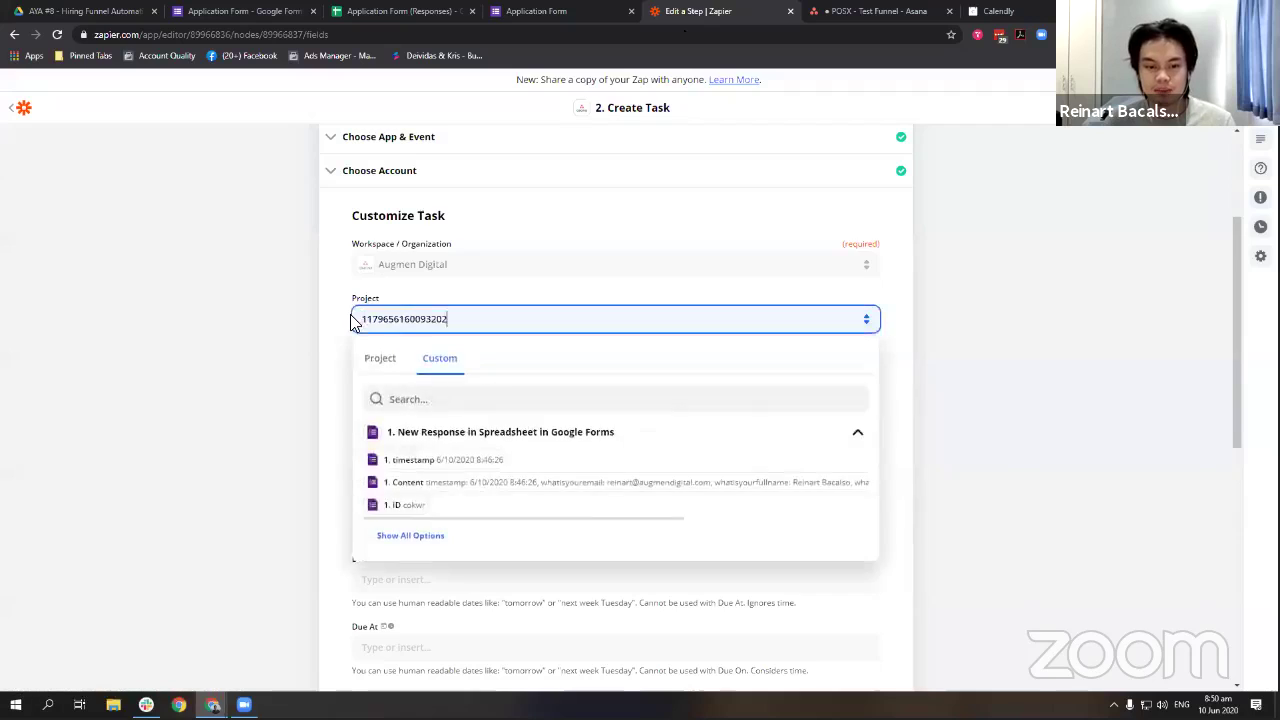
pyautogui.click(352, 363)
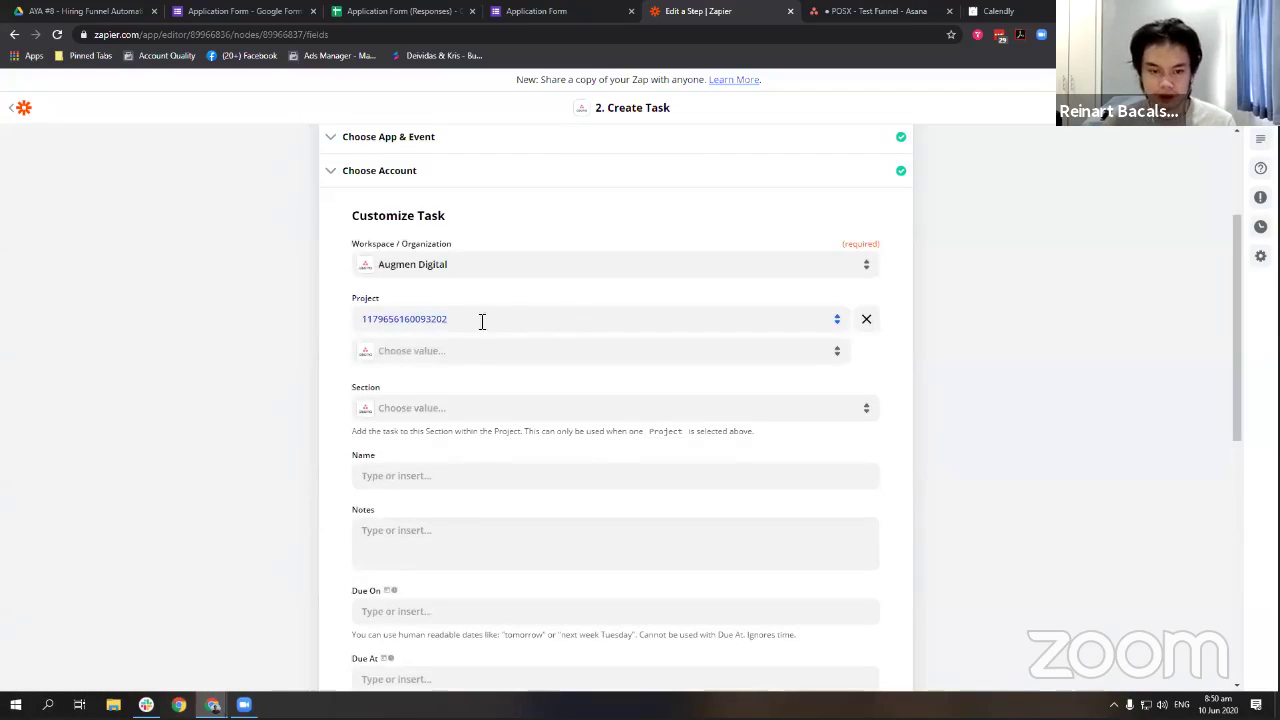
# Choose New Applicants as the task's section.
pyautogui.scroll(-1, 700, 340)
pyautogui.click(632, 345)
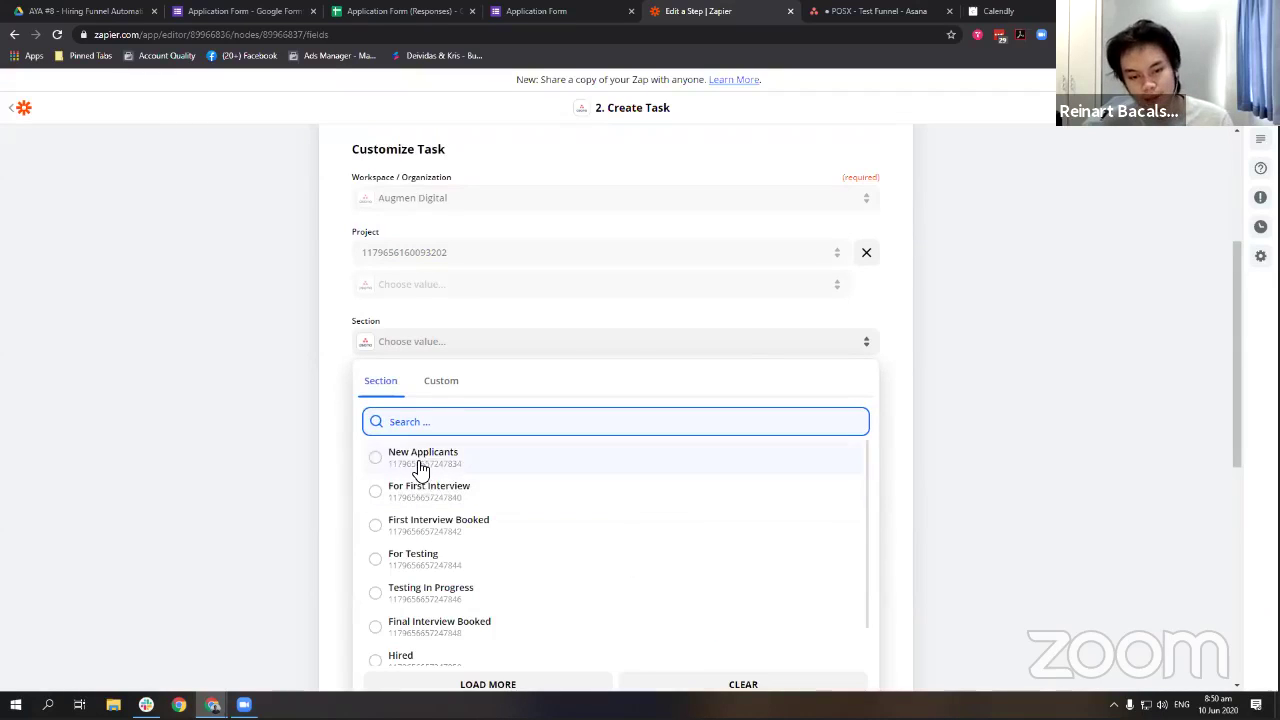
pyautogui.click(423, 460)
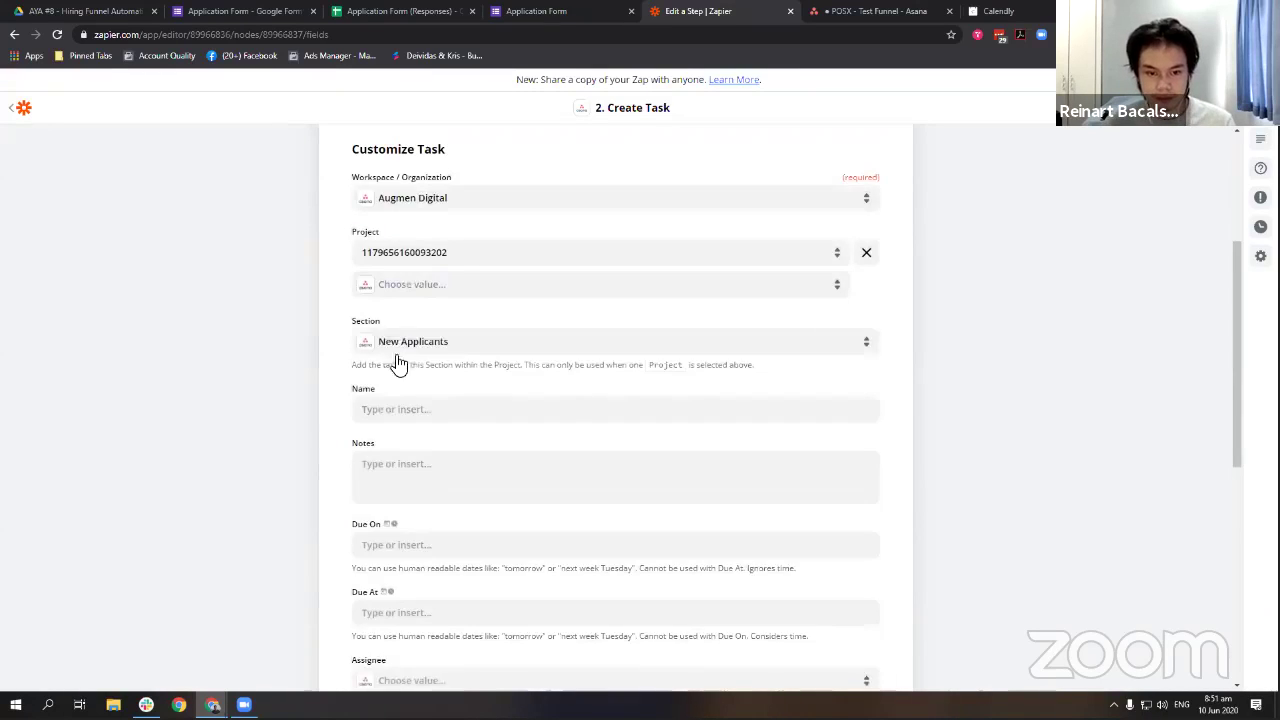
pyautogui.scroll(-2, 397, 363)
# Name the task with the applicant's full name followed by their email in parentheses.
pyautogui.click(450, 276)
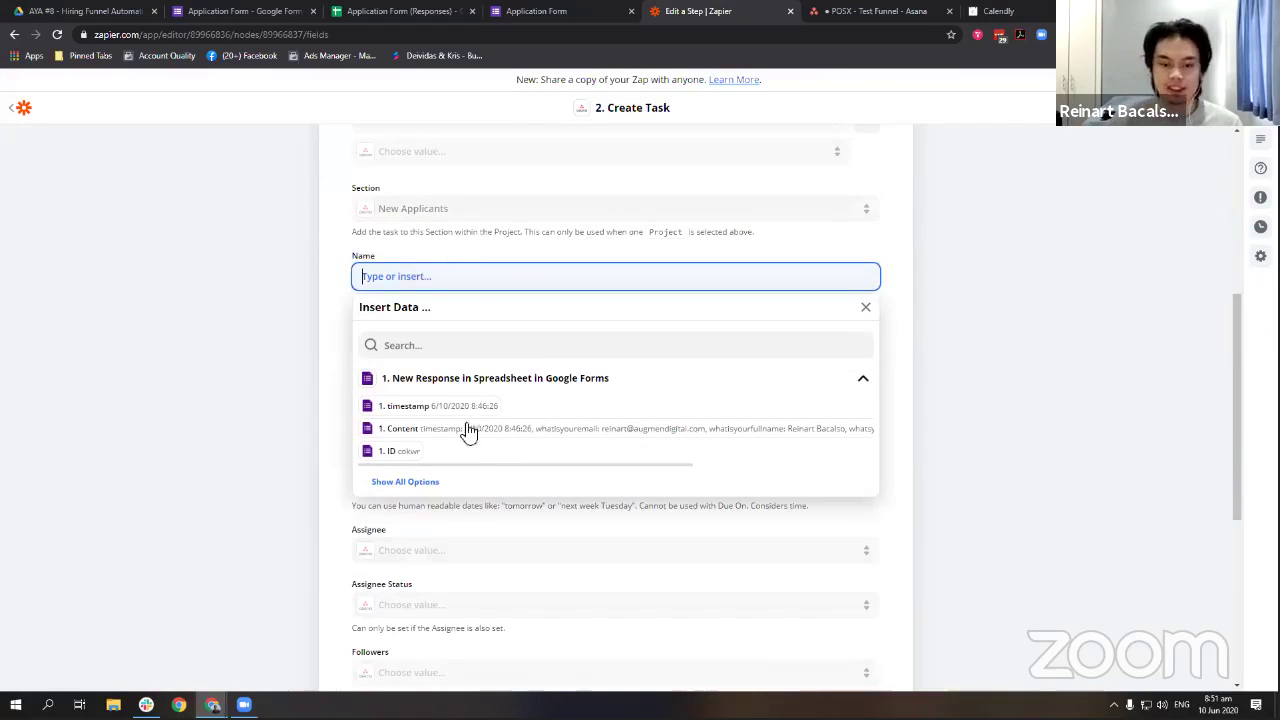
pyautogui.scroll(-2, 489, 441)
pyautogui.scroll(2, 487, 437)
pyautogui.click(449, 346)
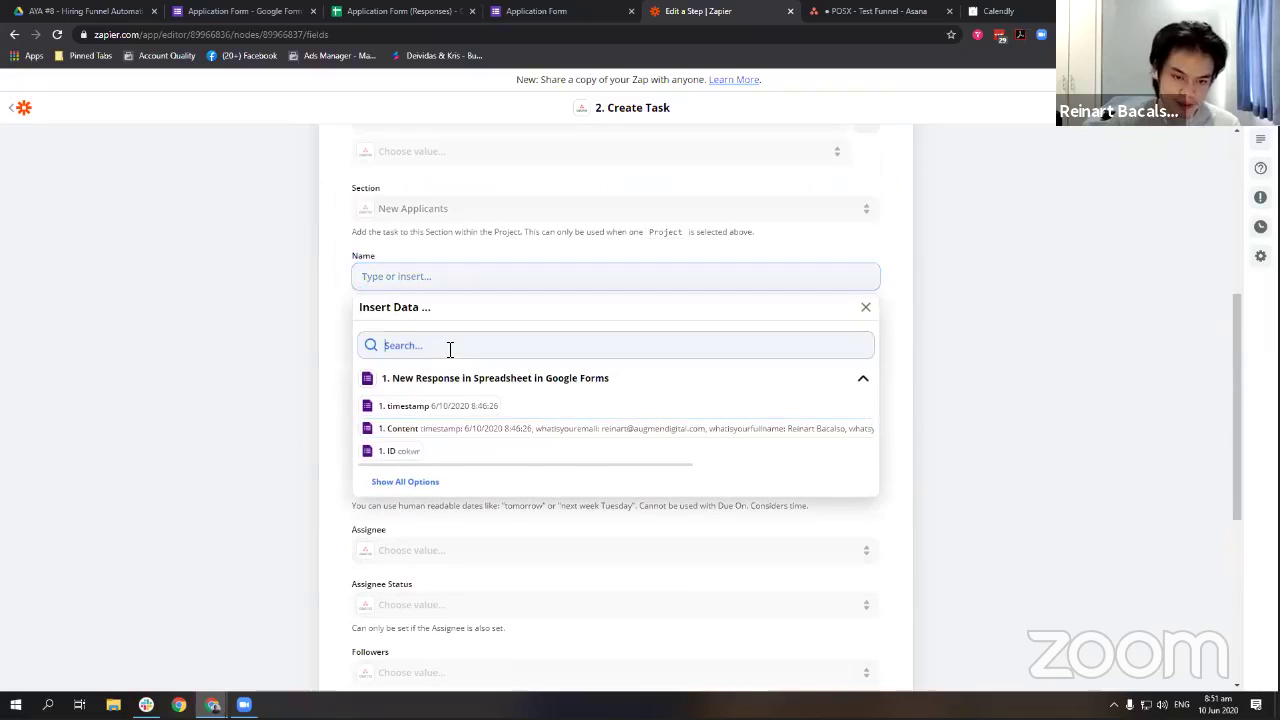
pyautogui.write('name')
pyautogui.click(440, 422)
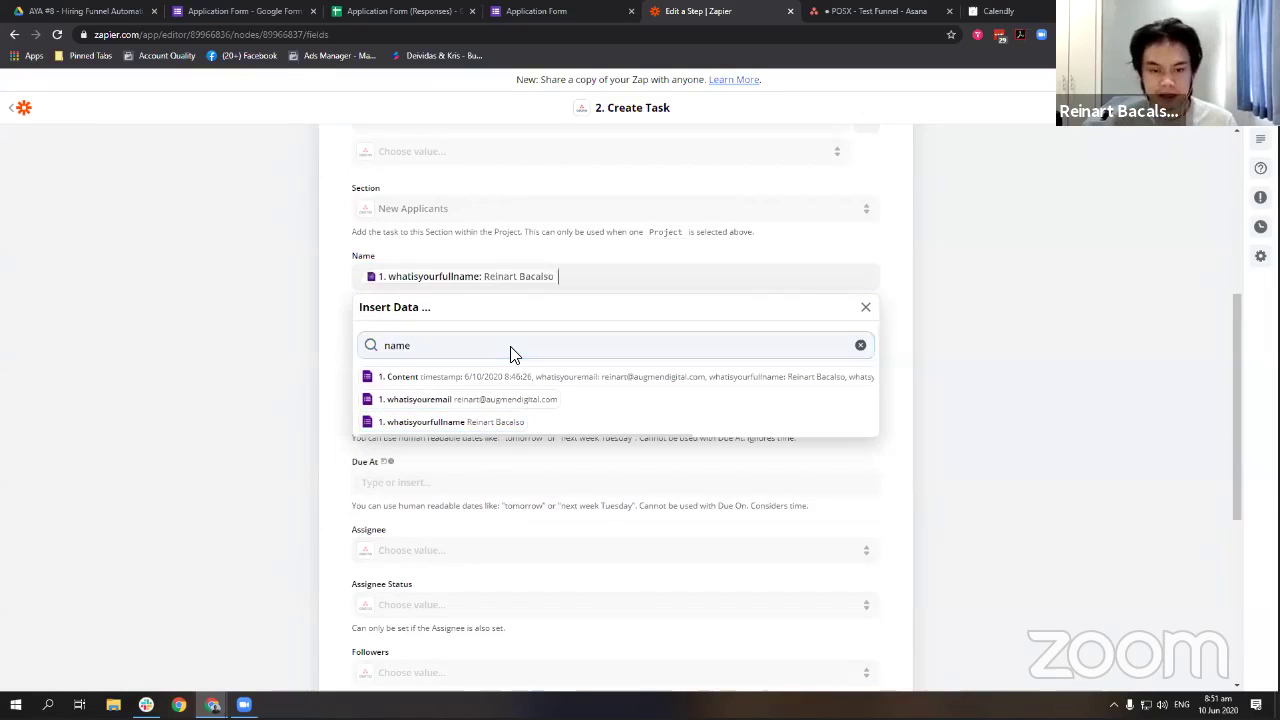
pyautogui.write('(')
pyautogui.click(520, 399)
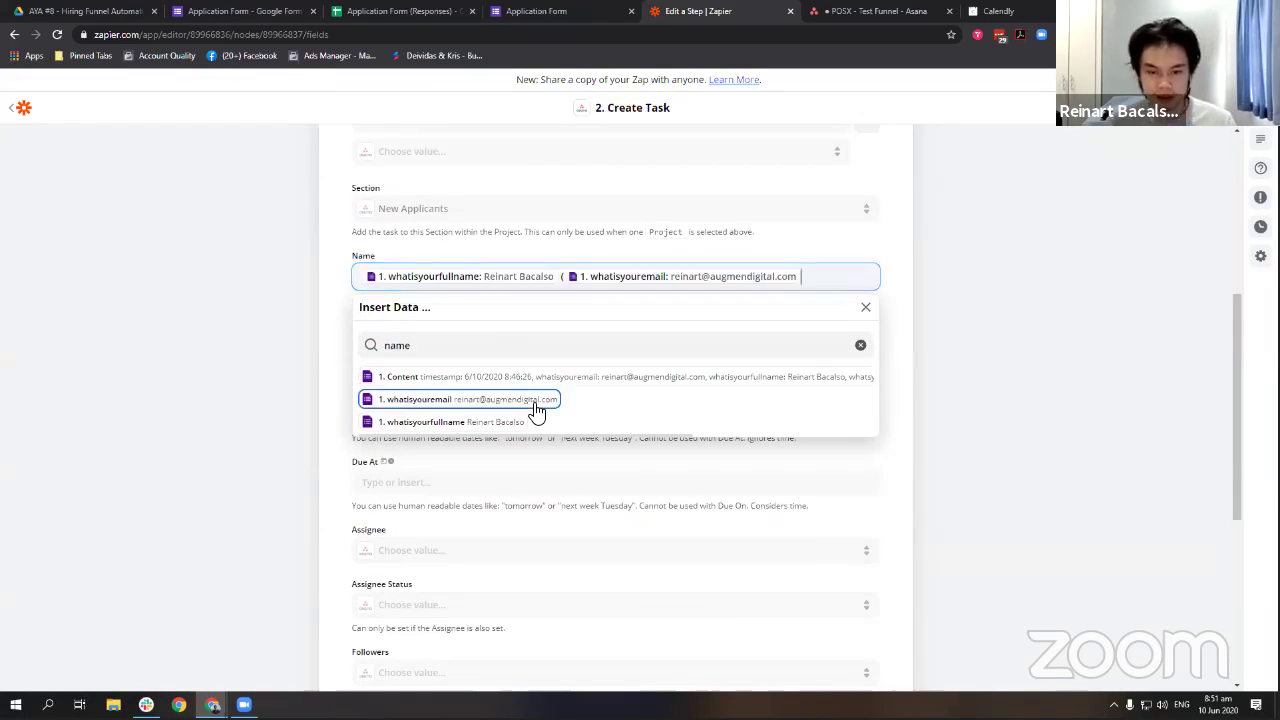
pyautogui.write(')')
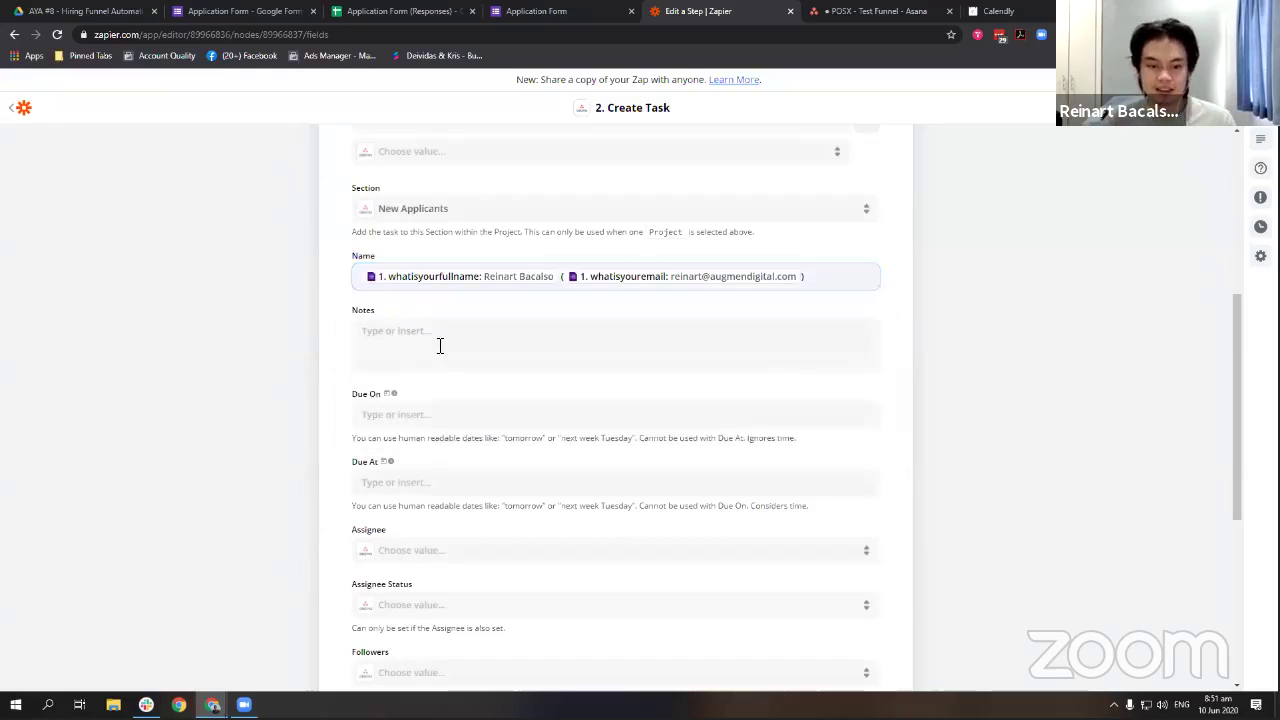
# Add '// Full Name' and '// Email' headings to Notes with their matching form answers.
pyautogui.click(440, 345)
pyautogui.write('//')
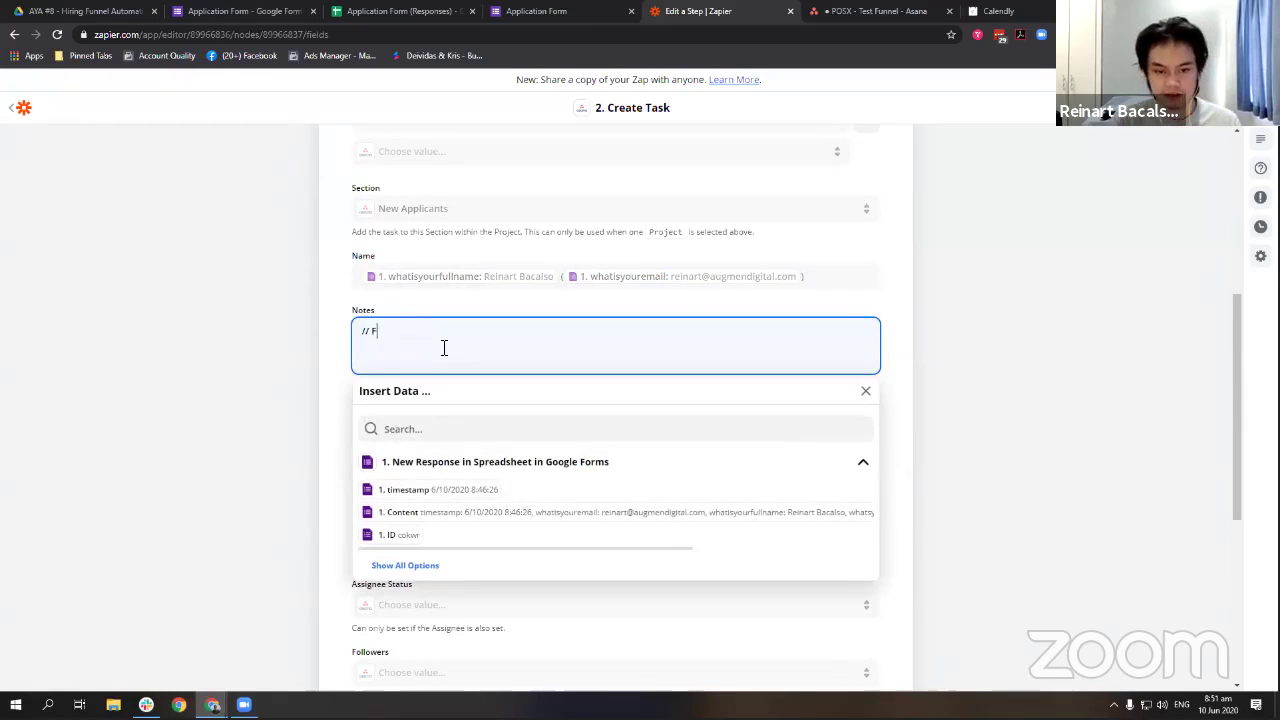
pyautogui.write(' Full Name')
pyautogui.press('Return')
pyautogui.press('Return')
pyautogui.press('Return')
pyautogui.press('Return')
pyautogui.press('Return')
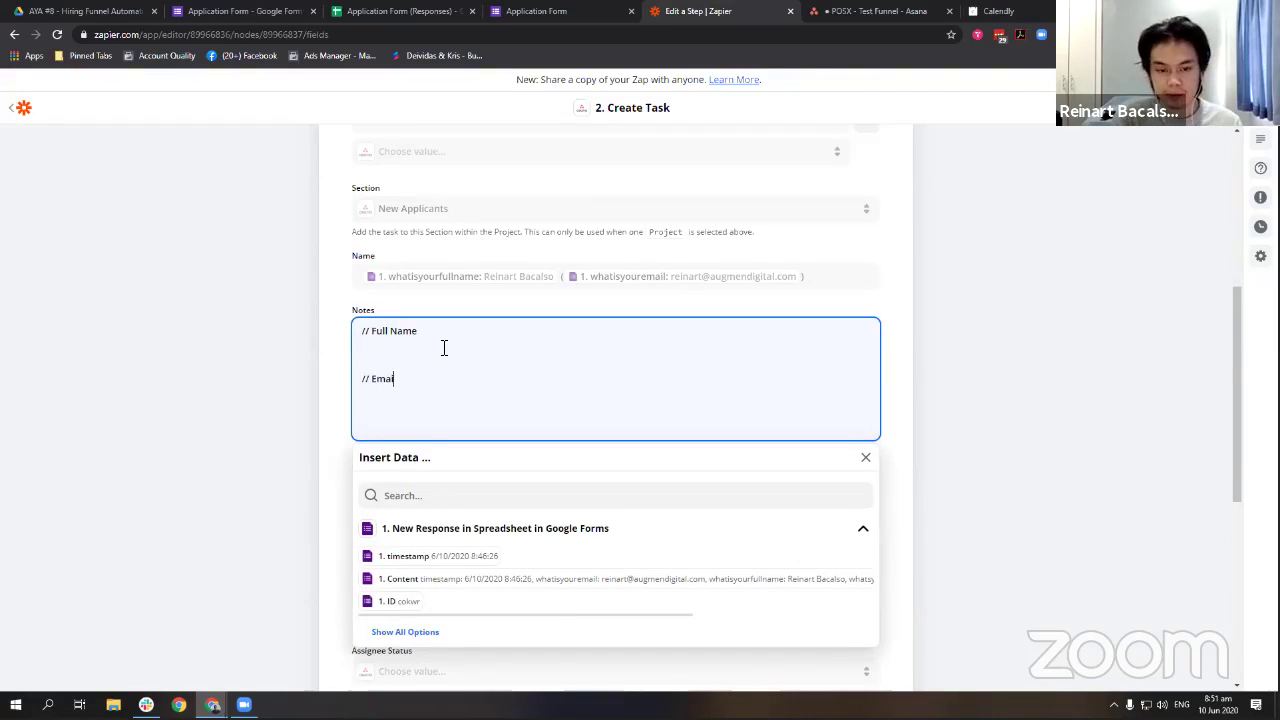
pyautogui.write('// Email')
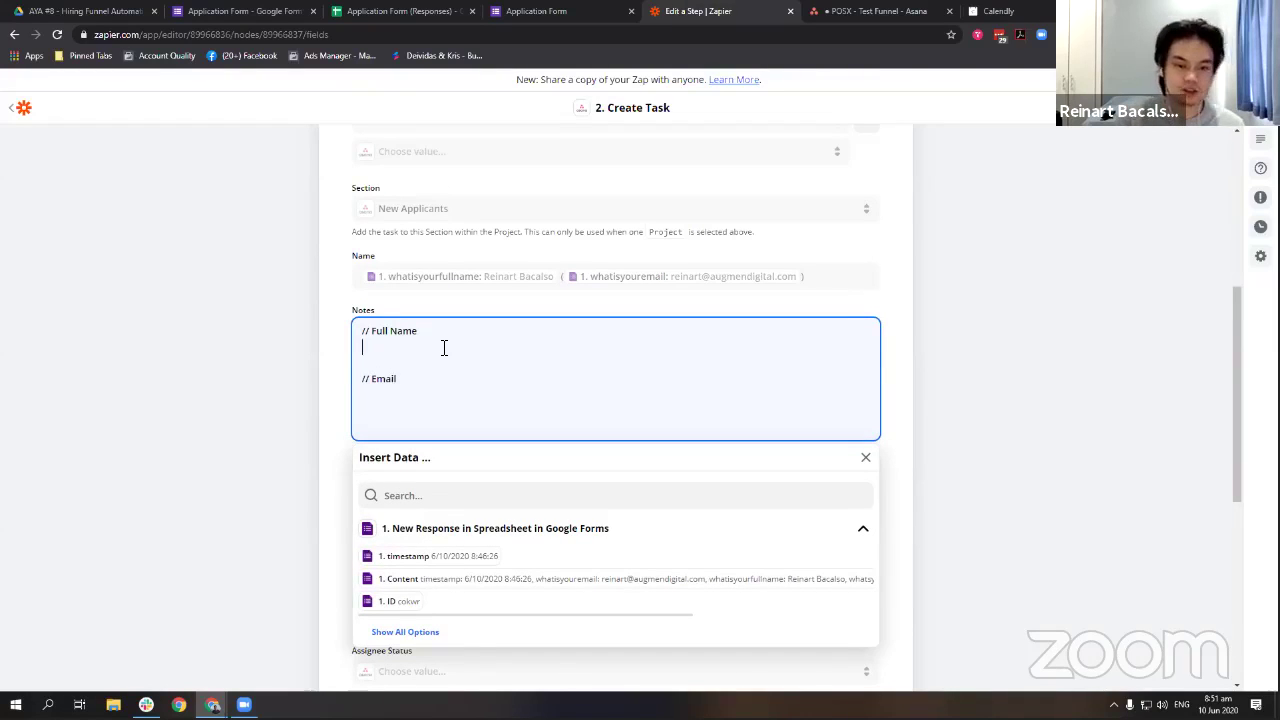
pyautogui.click(410, 631)
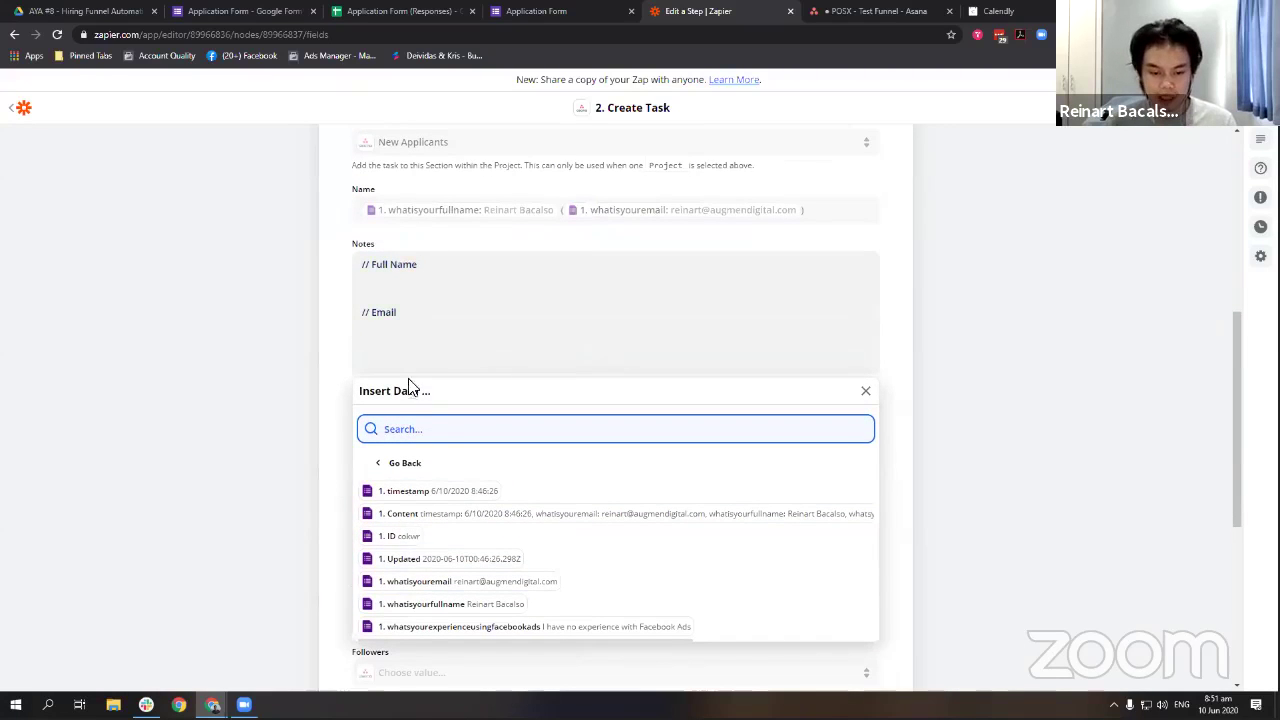
pyautogui.click(410, 604)
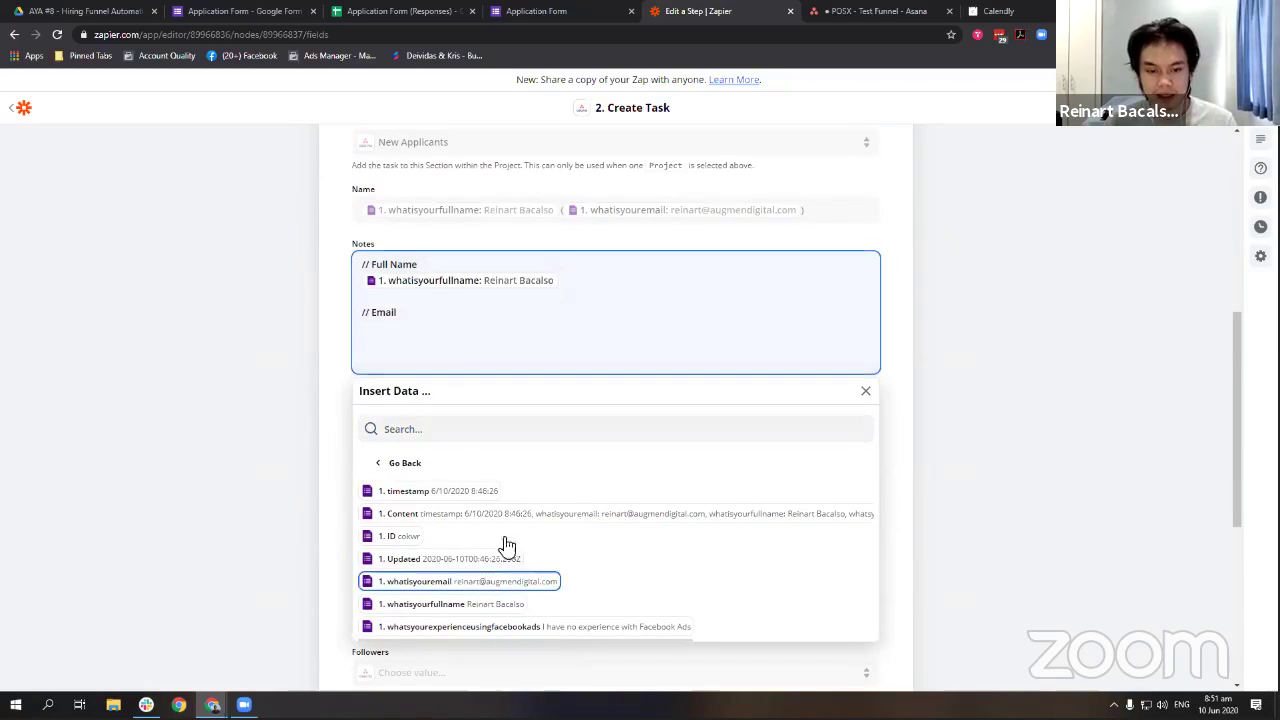
pyautogui.click(490, 581)
# Add the Facebook Ads experience question as a Notes heading with the applicant's answer.
pyautogui.scroll(-1, 620, 340)
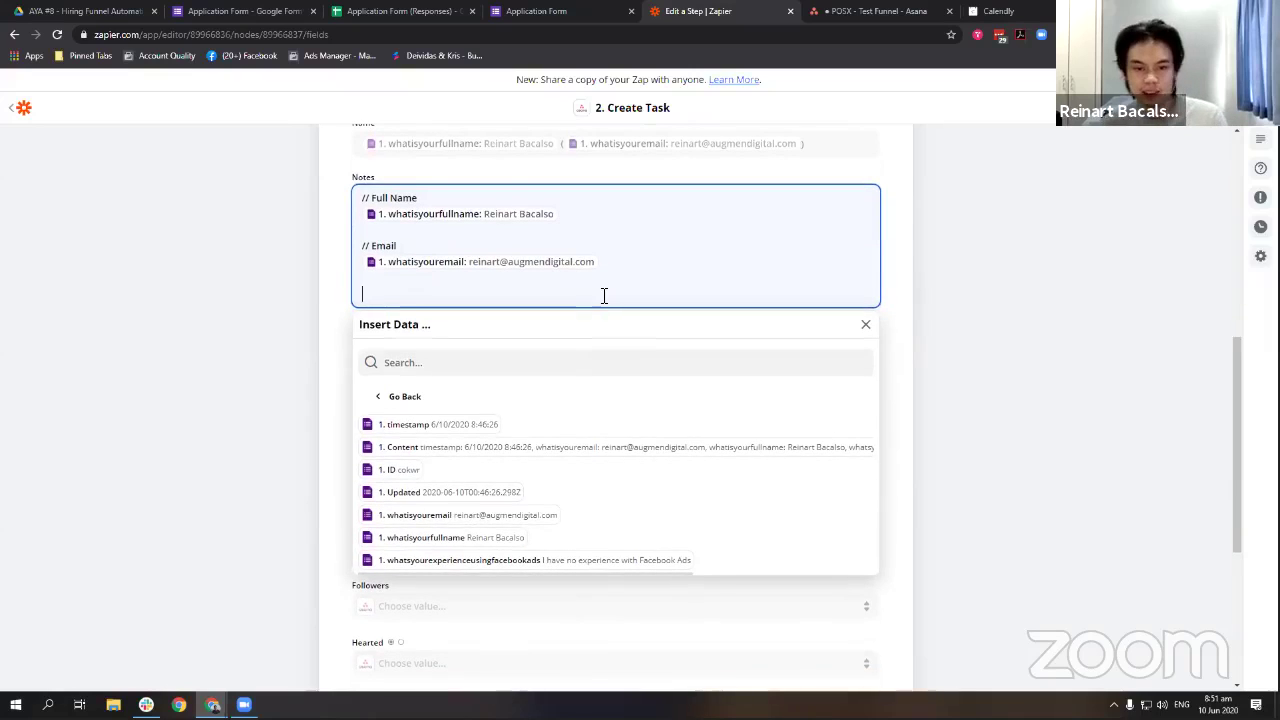
pyautogui.press('Return')
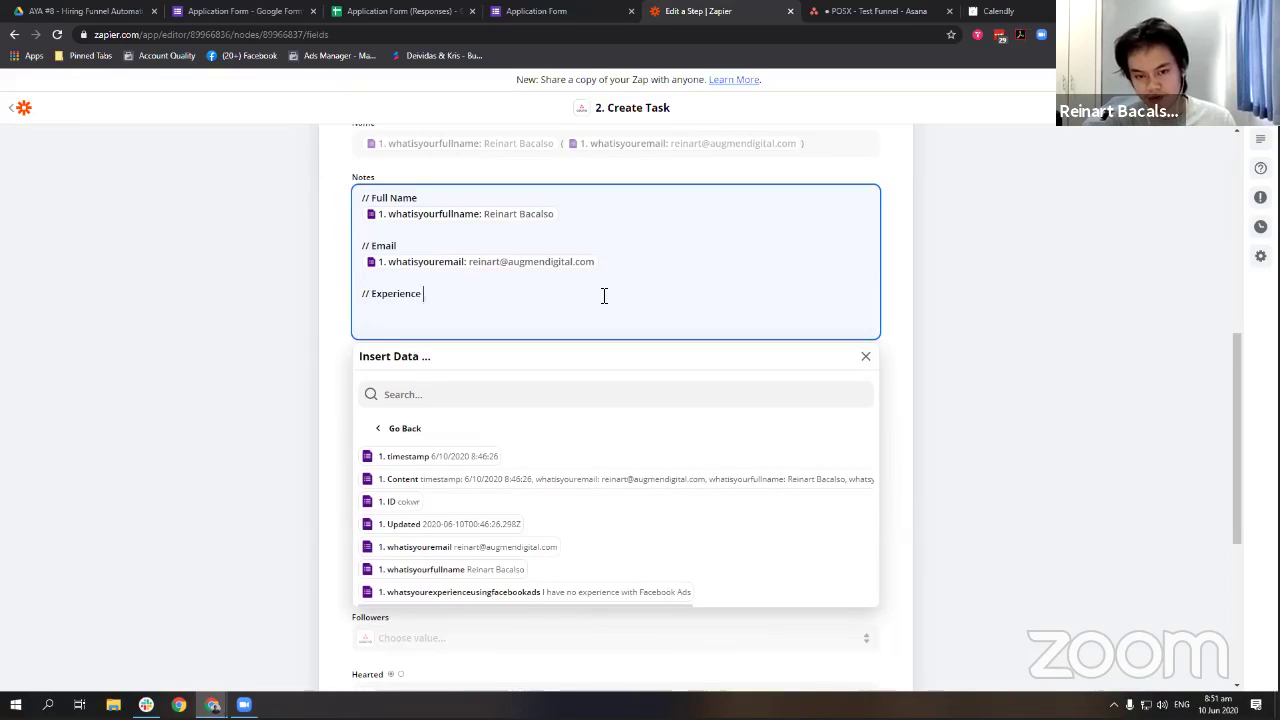
pyautogui.press('BackSpace')
pyautogui.press('BackSpace')
pyautogui.press('BackSpace')
pyautogui.press('BackSpace')
pyautogui.press('BackSpace')
pyautogui.press('BackSpace')
pyautogui.press('BackSpace')
pyautogui.press('BackSpace')
pyautogui.press('BackSpace')
pyautogui.press('BackSpace')
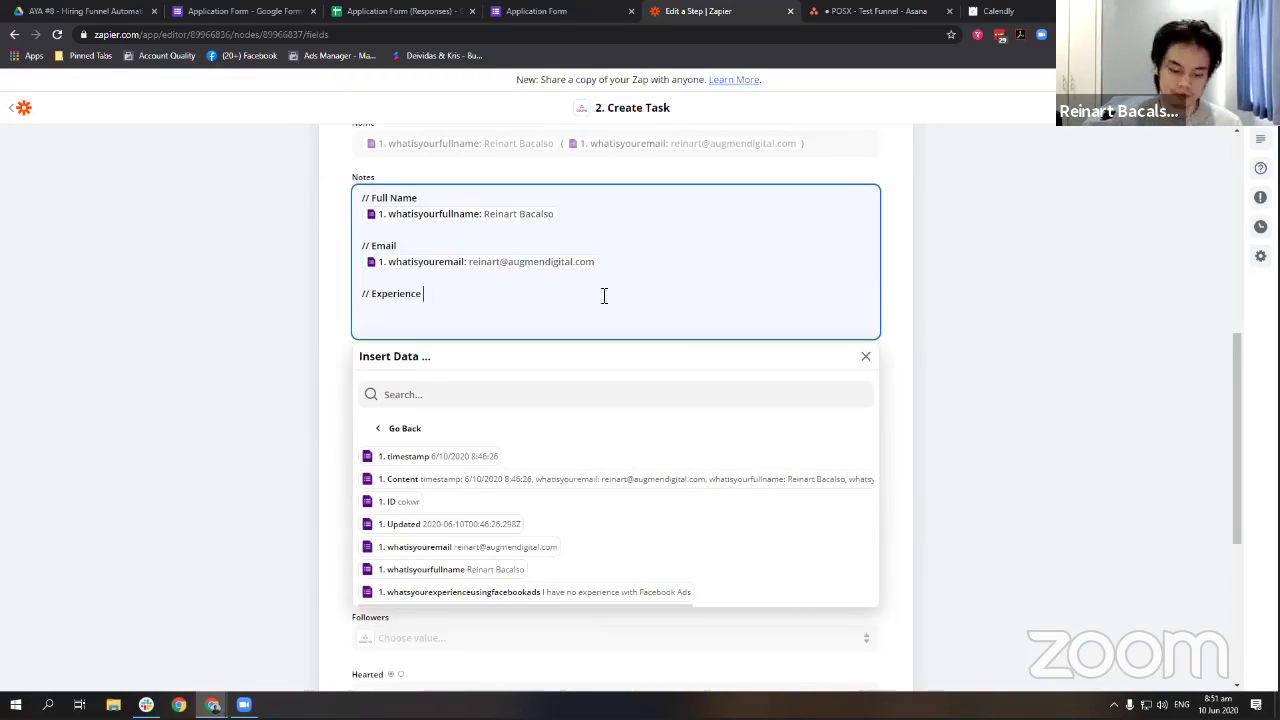
pyautogui.hotkey('ctrl', 'BackSpace')
pyautogui.click(291, 10)
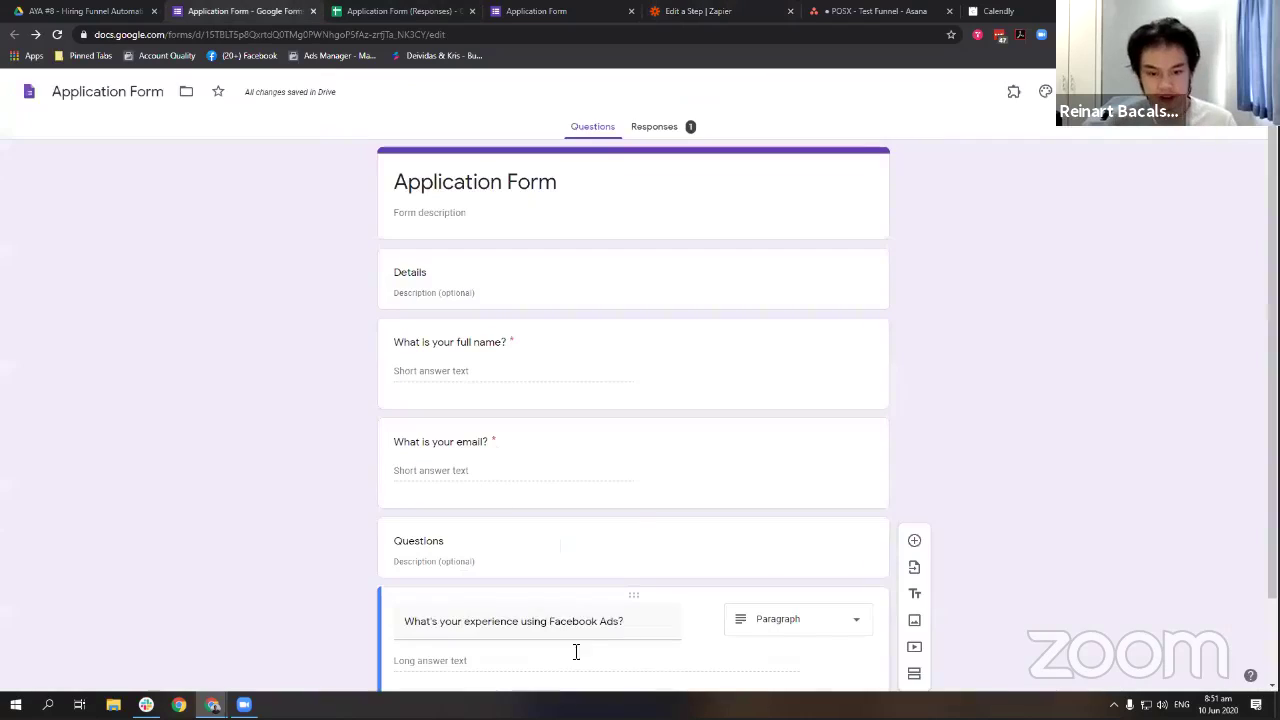
pyautogui.click(526, 627)
pyautogui.hotkey('ctrl', 'c')
pyautogui.click(729, 10)
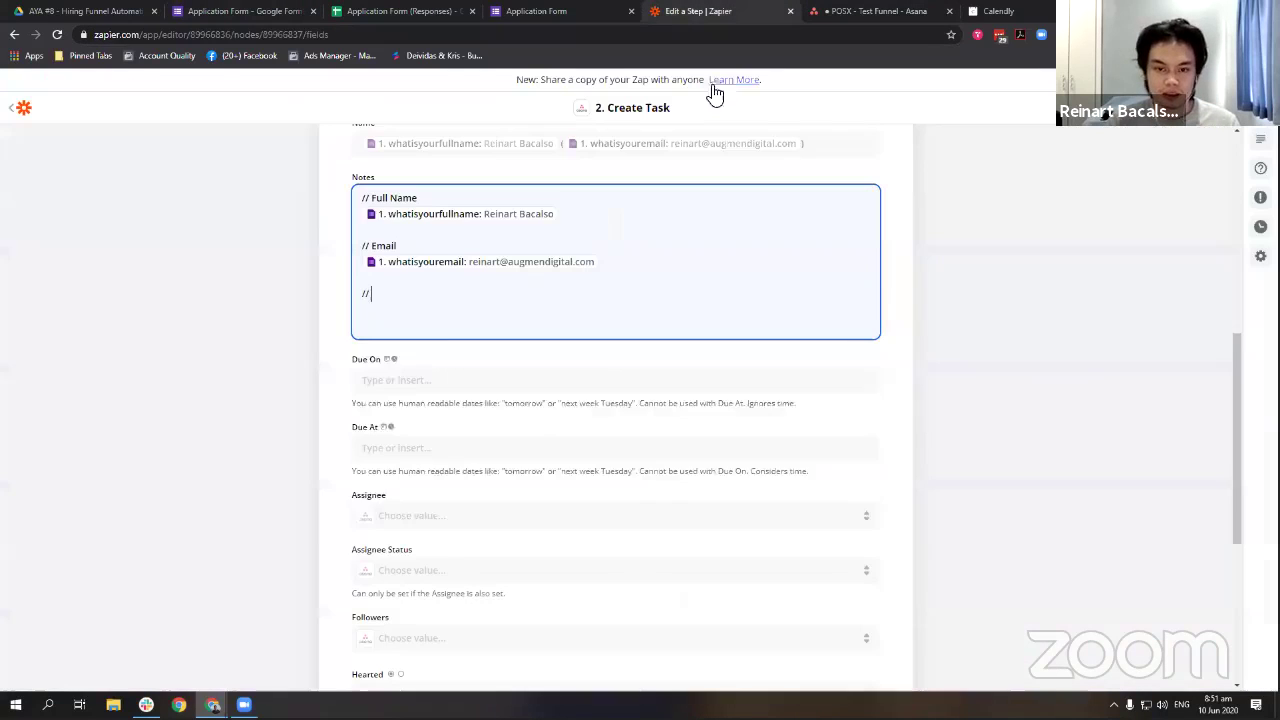
pyautogui.click(448, 312)
pyautogui.hotkey('ctrl', 'v')
pyautogui.press('Return')
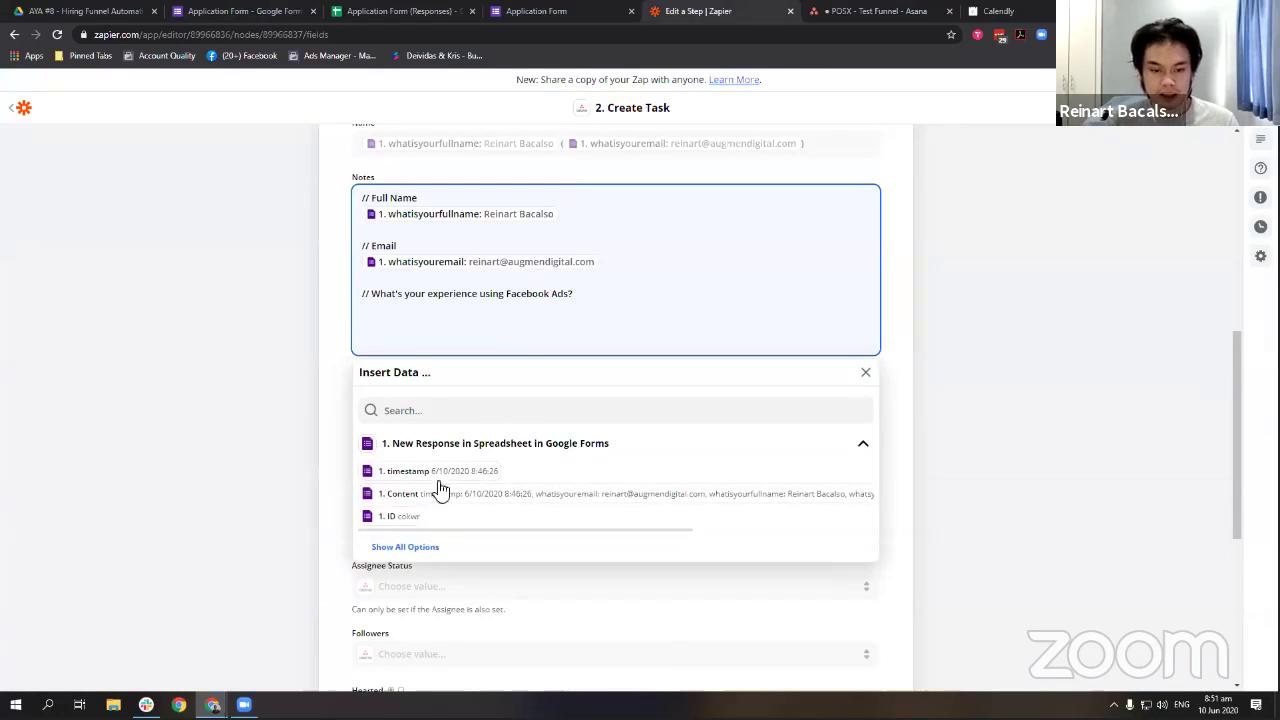
pyautogui.click(405, 547)
pyautogui.click(498, 612)
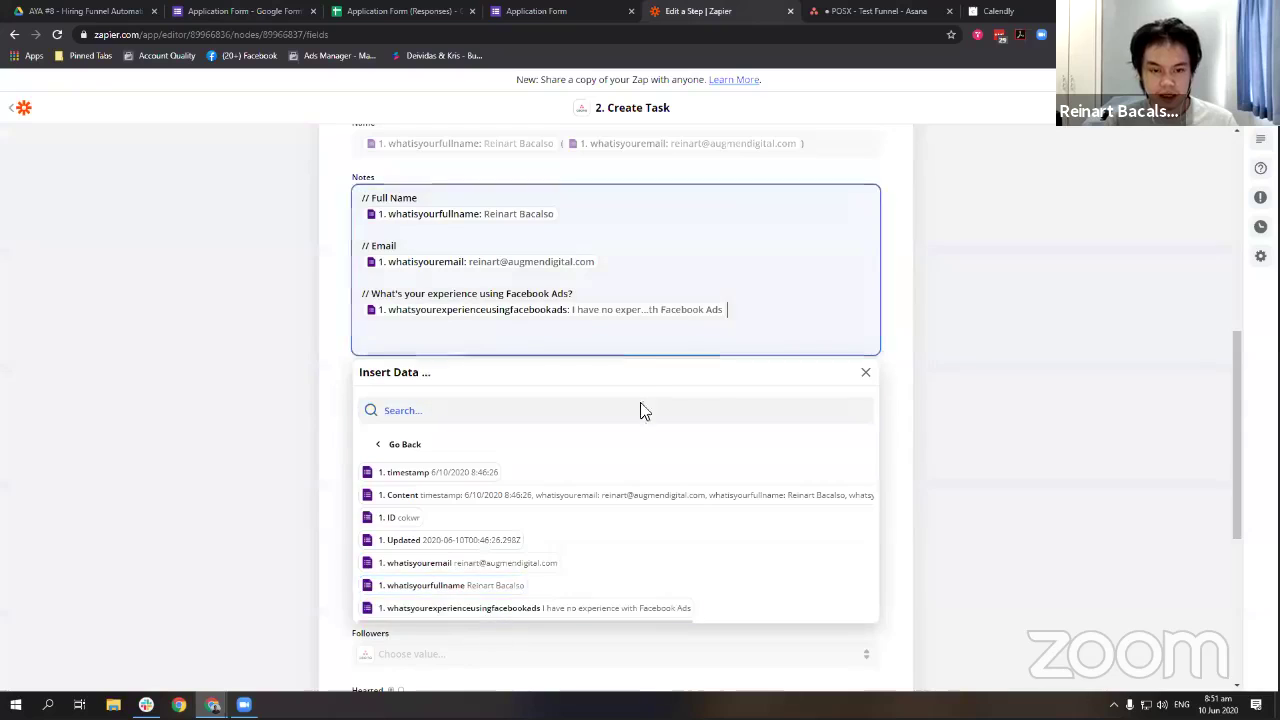
pyautogui.click(620, 343)
pyautogui.press('BackSpace')
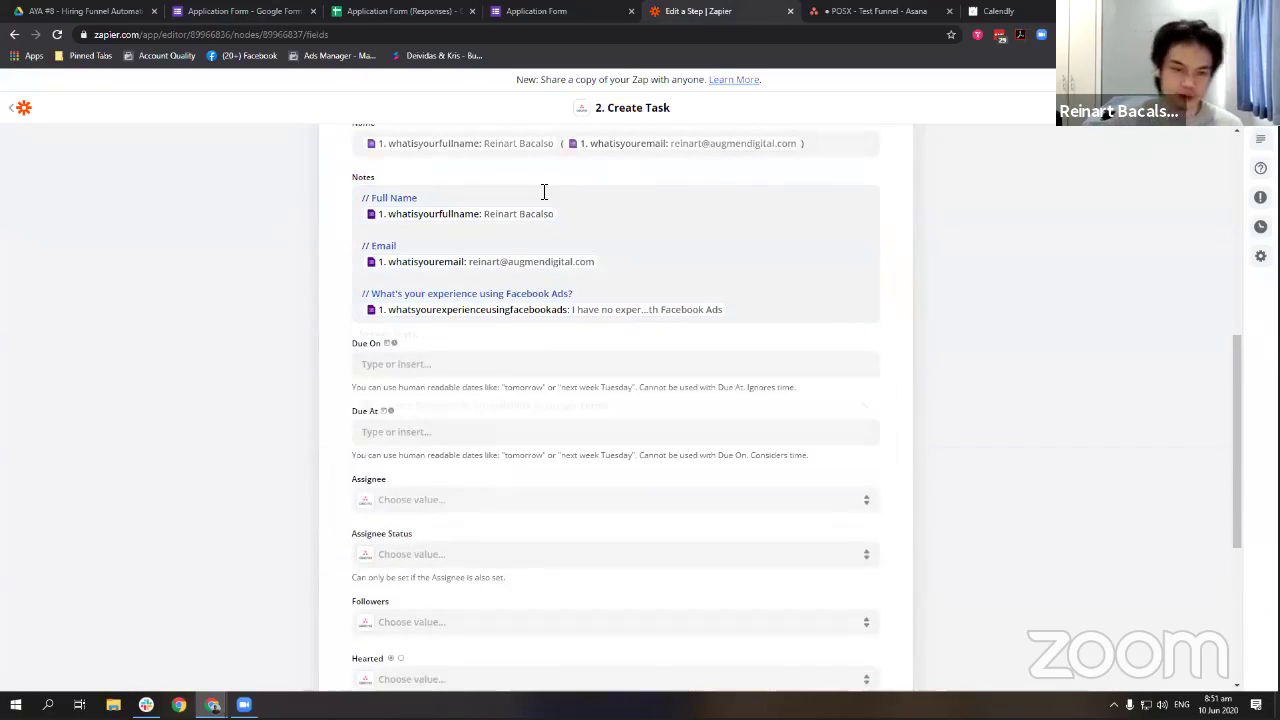
# Add a '// Date Submitted' heading at the top of Notes with the form timestamp.
pyautogui.click(540, 196)
pyautogui.press('Home')
pyautogui.press('Return')
pyautogui.press('Return')
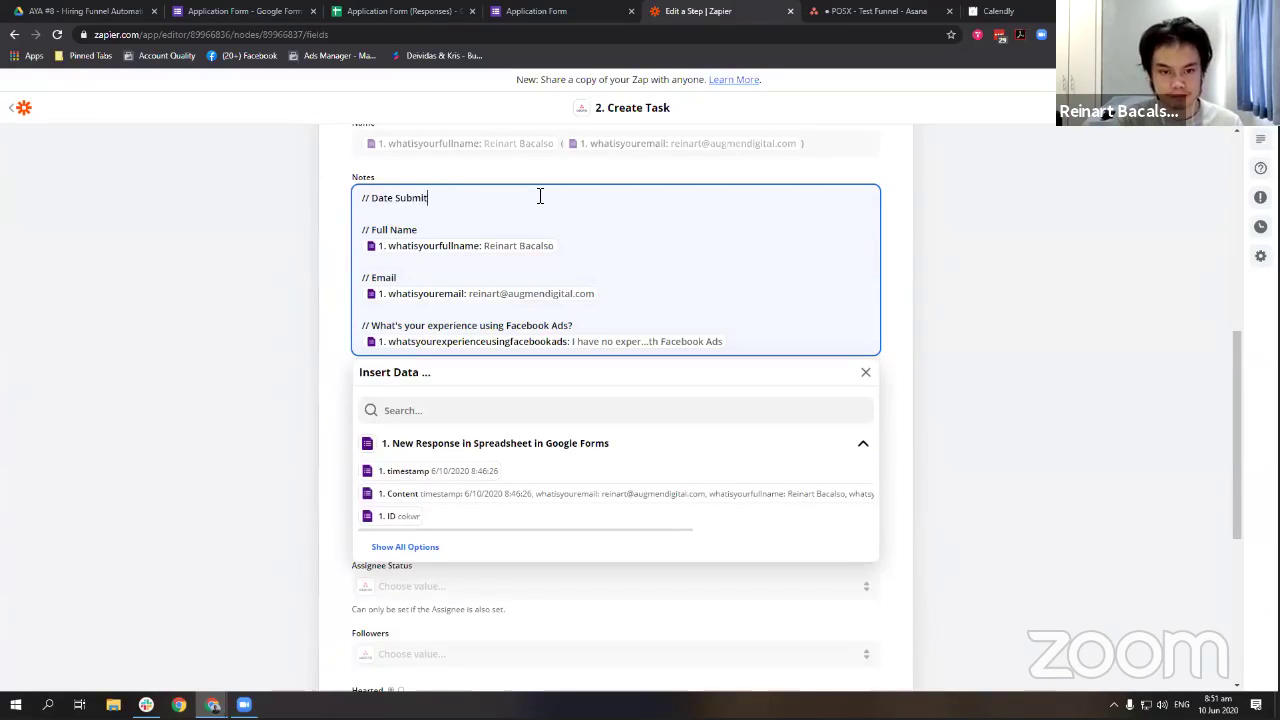
pyautogui.press('Return')
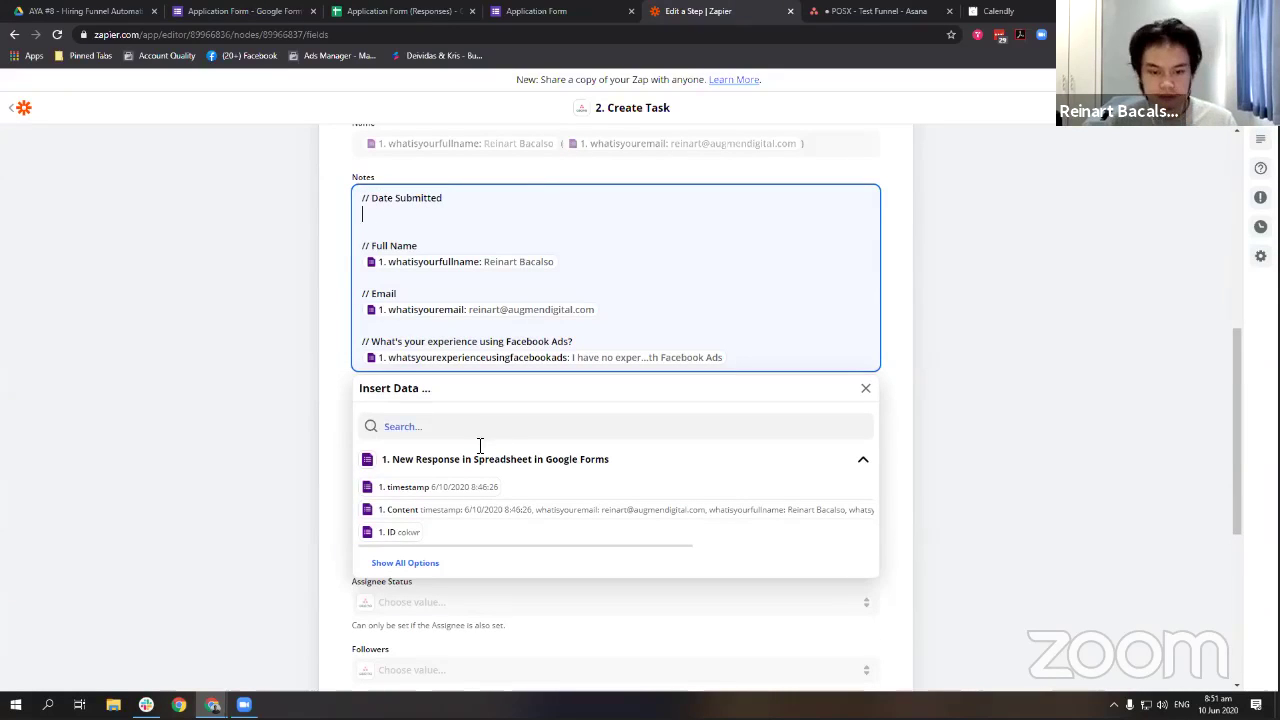
pyautogui.click(400, 488)
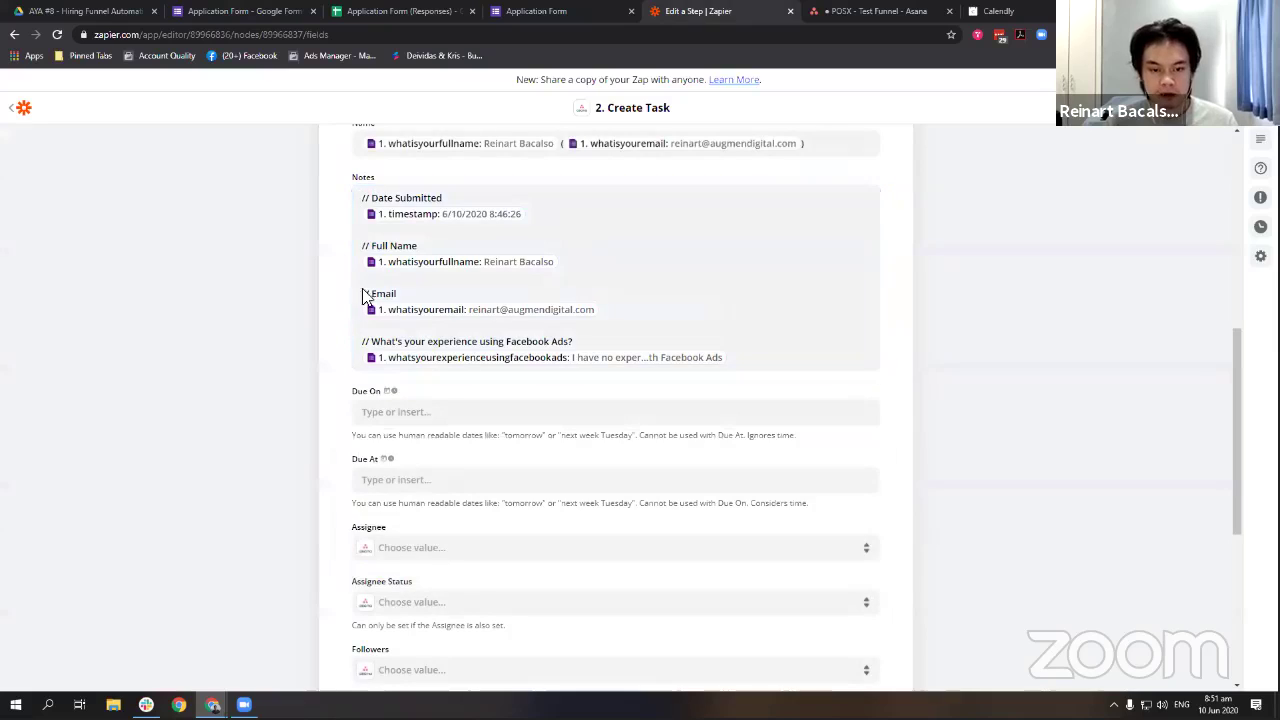
# Set the task's Due On field to 'tomorrow'.
pyautogui.click(450, 414)
pyautogui.write('tom')
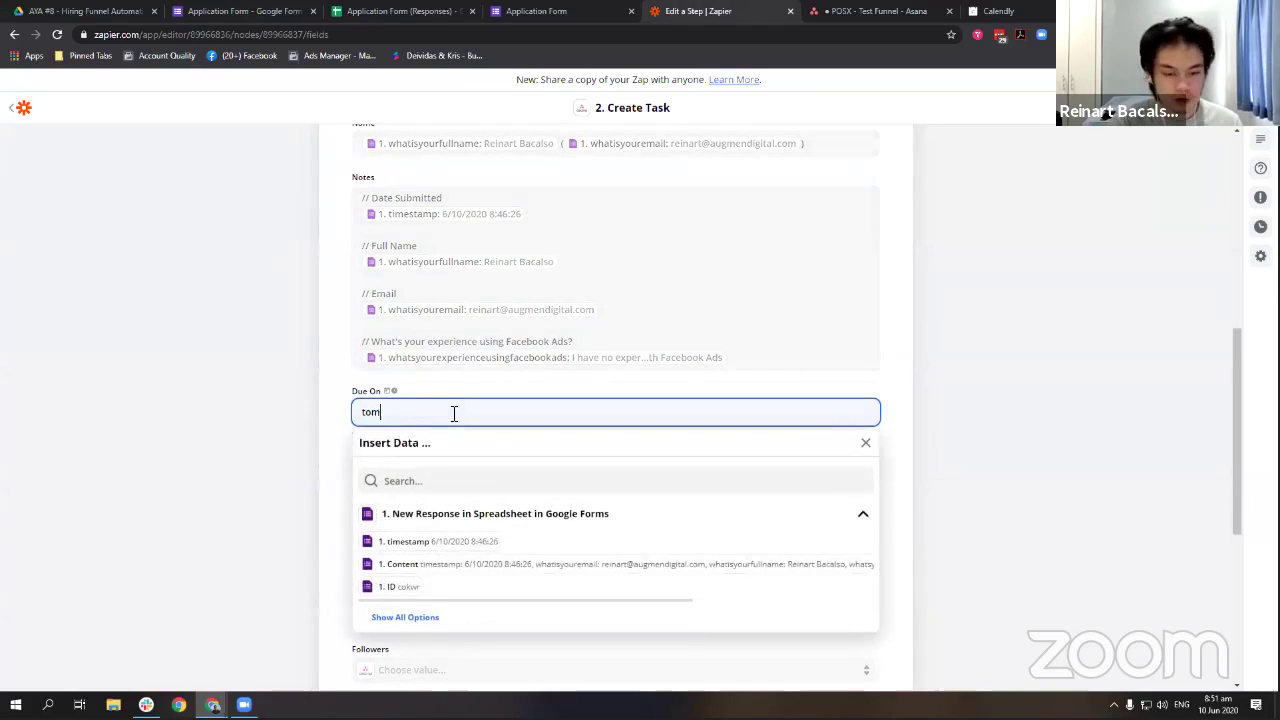
pyautogui.write('orrwo')
pyautogui.hotkey('ctrl', 'a')
pyautogui.write('t')
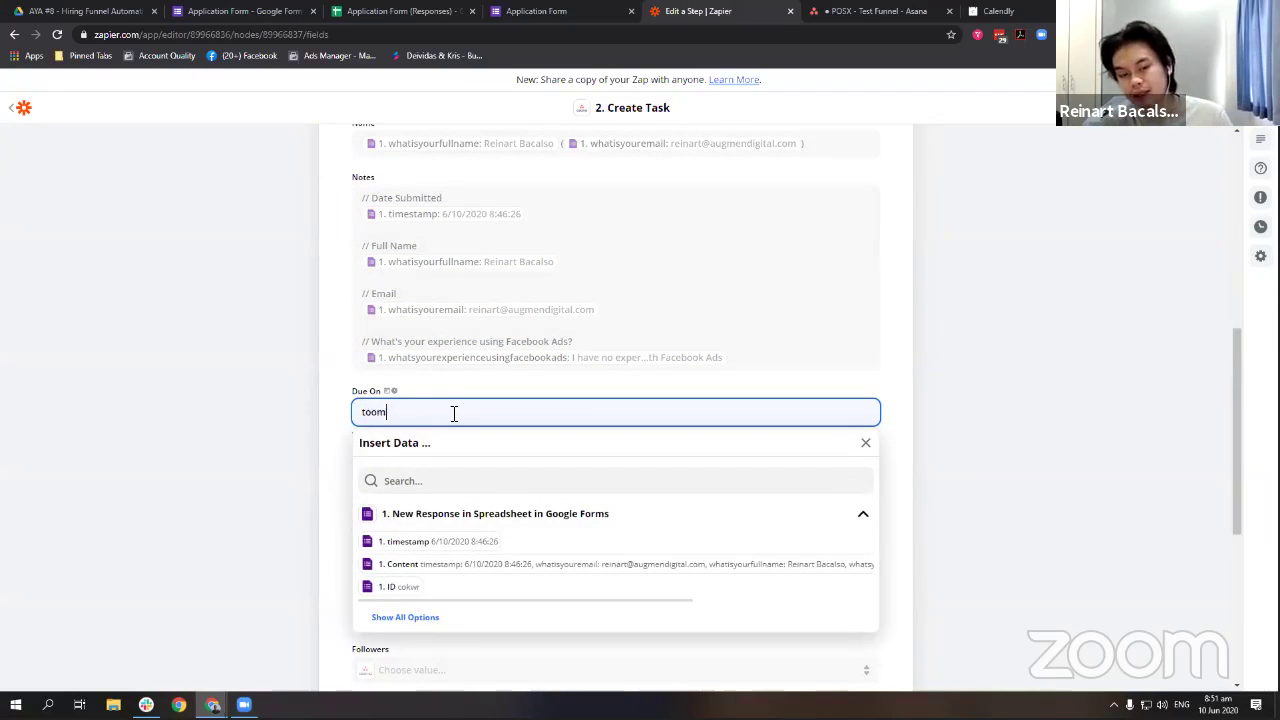
pyautogui.write('omorrow')
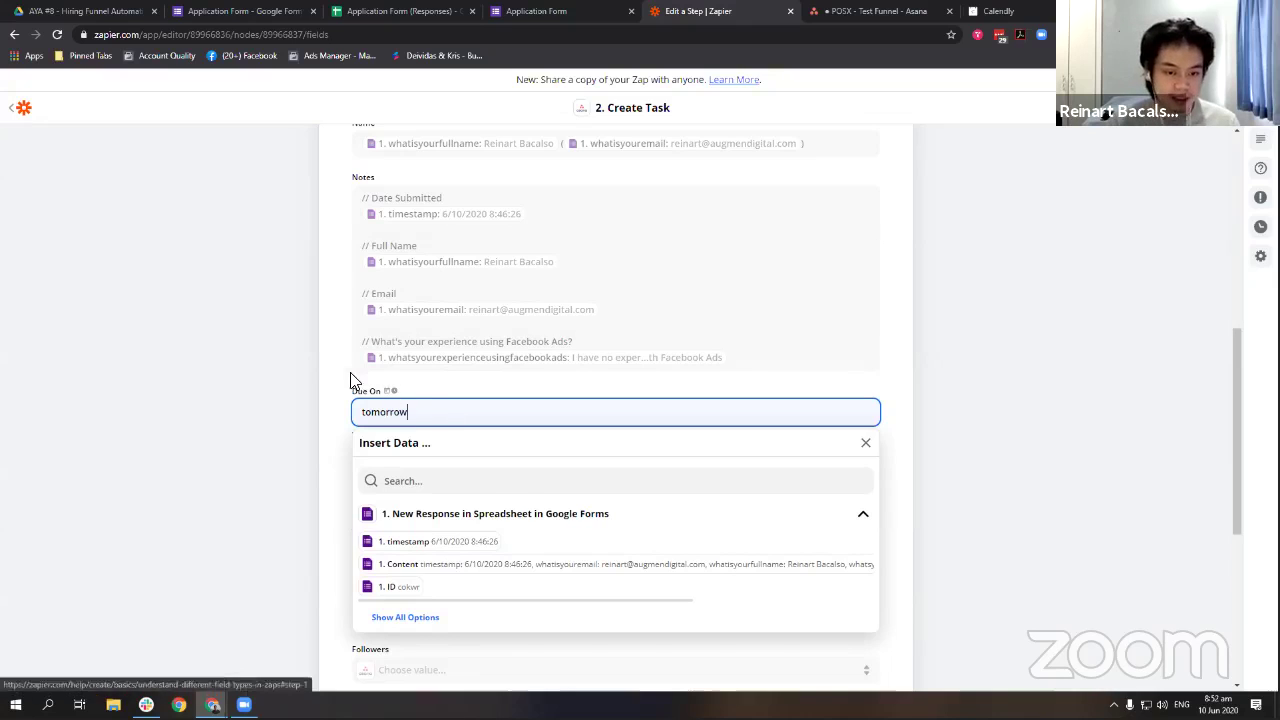
pyautogui.click(350, 385)
pyautogui.scroll(-2, 355, 330)
pyautogui.scroll(-1, 358, 257)
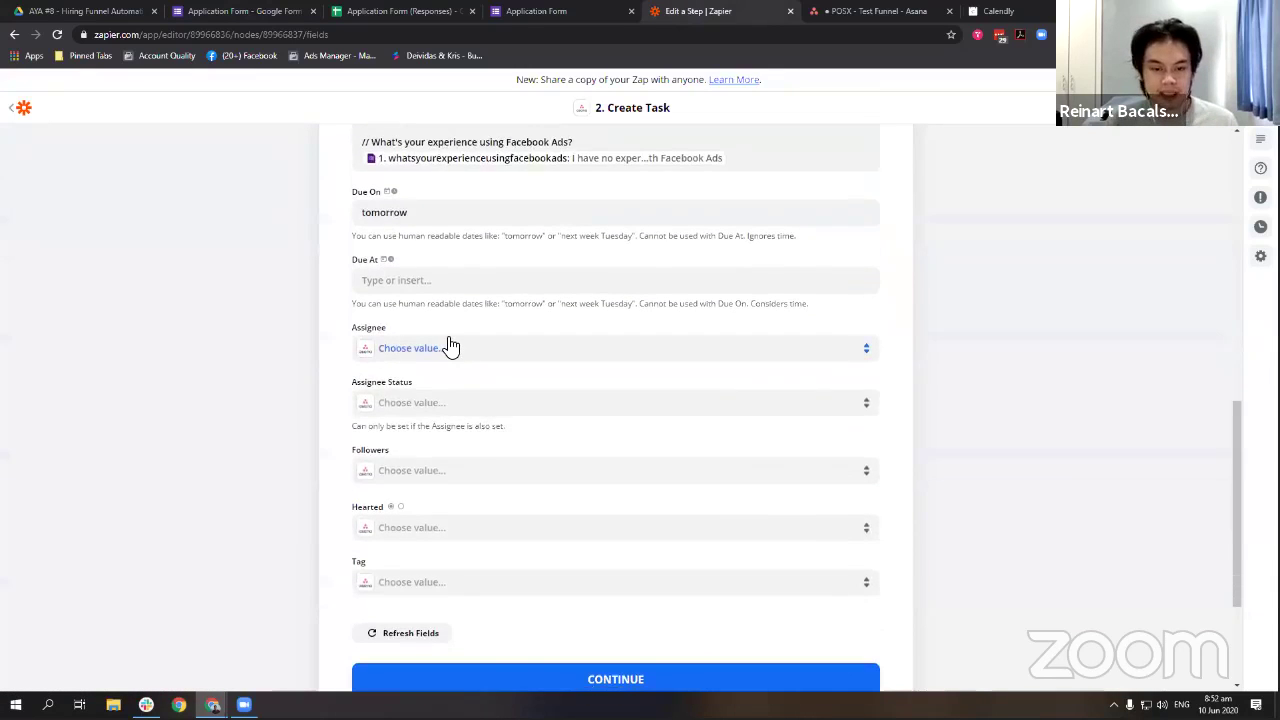
# Assign the task to one team member and add another as a follower.
pyautogui.click(449, 346)
pyautogui.write('rein')
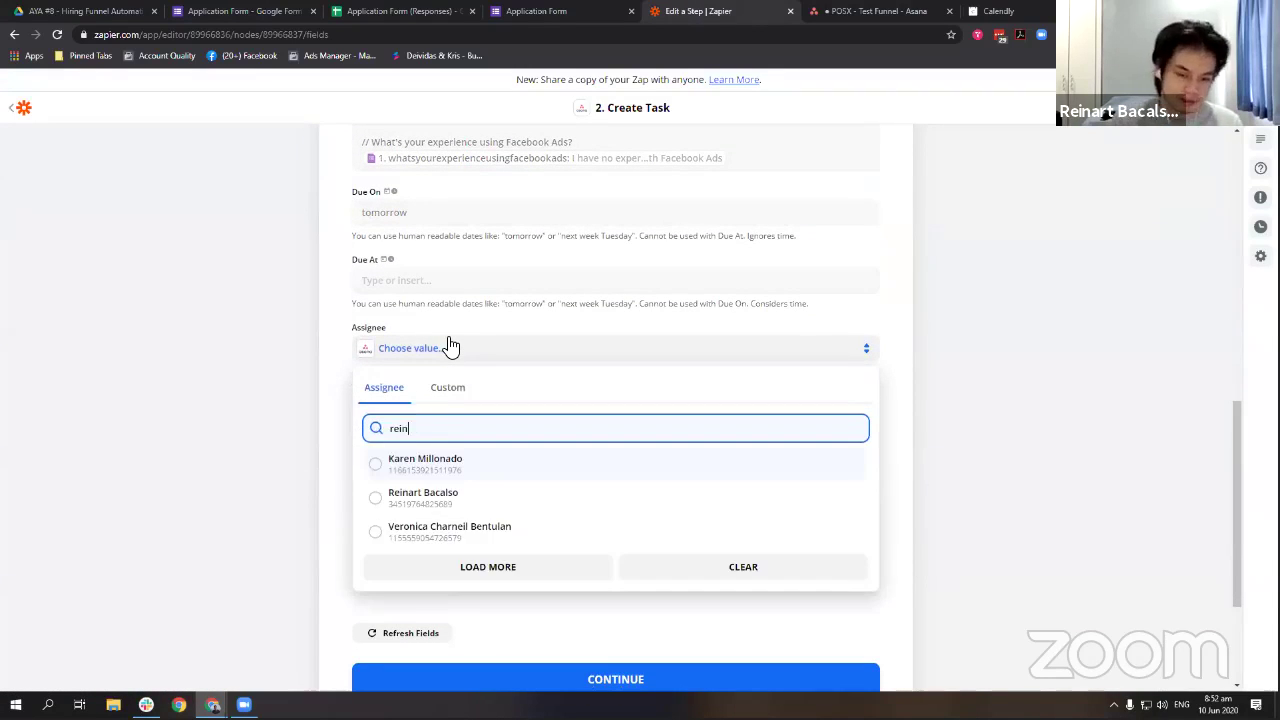
pyautogui.click(480, 508)
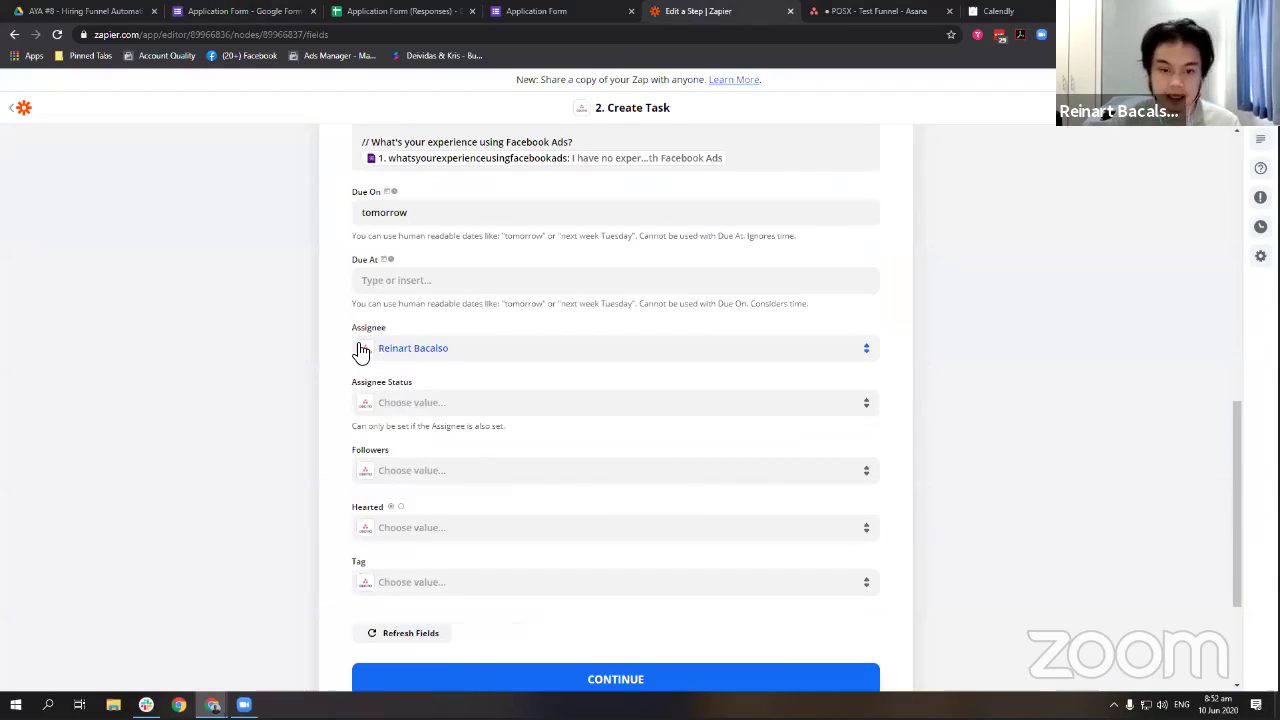
pyautogui.click(425, 470)
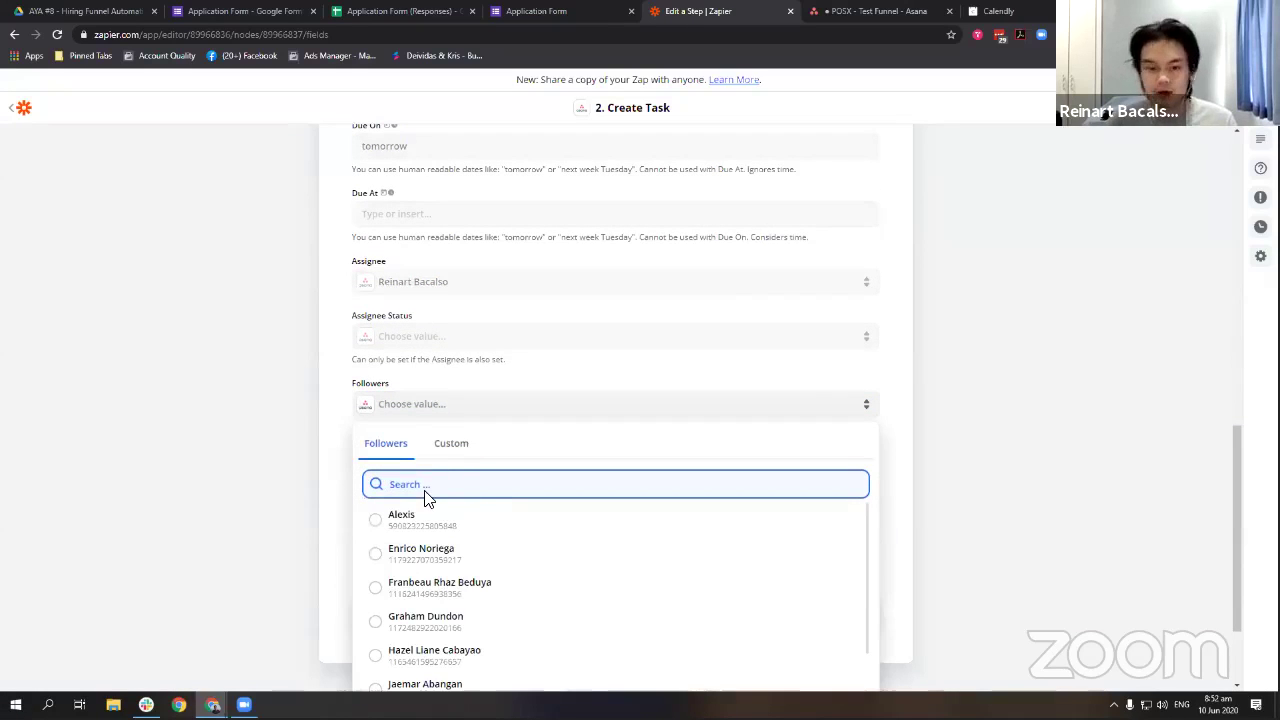
pyautogui.write('fran')
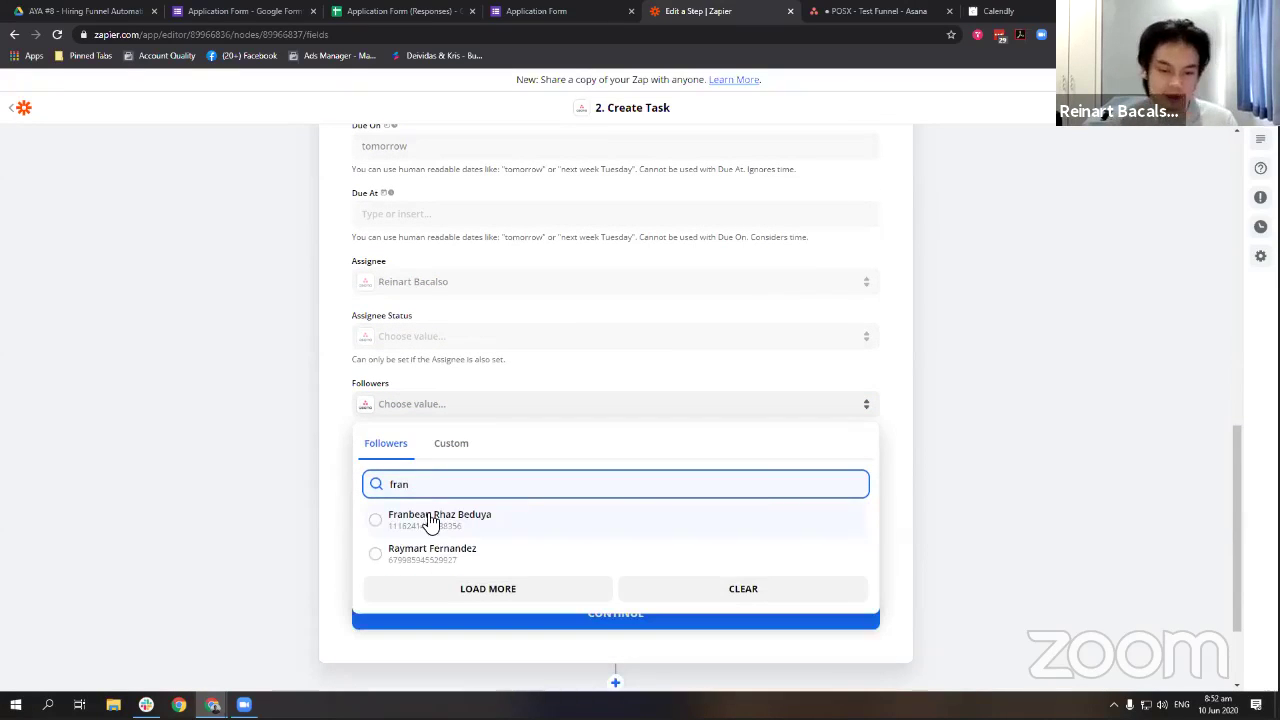
pyautogui.click(426, 523)
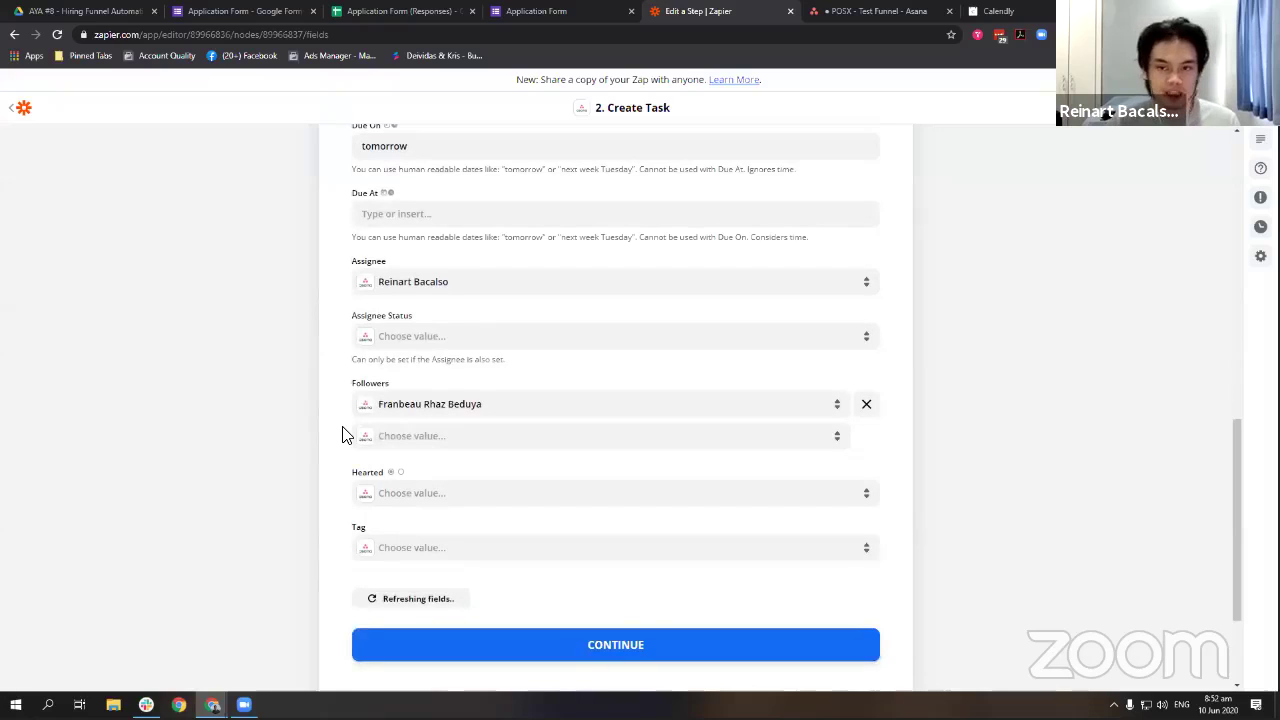
# Save the task settings and send a test task to Asana.
pyautogui.scroll(4, 580, 366)
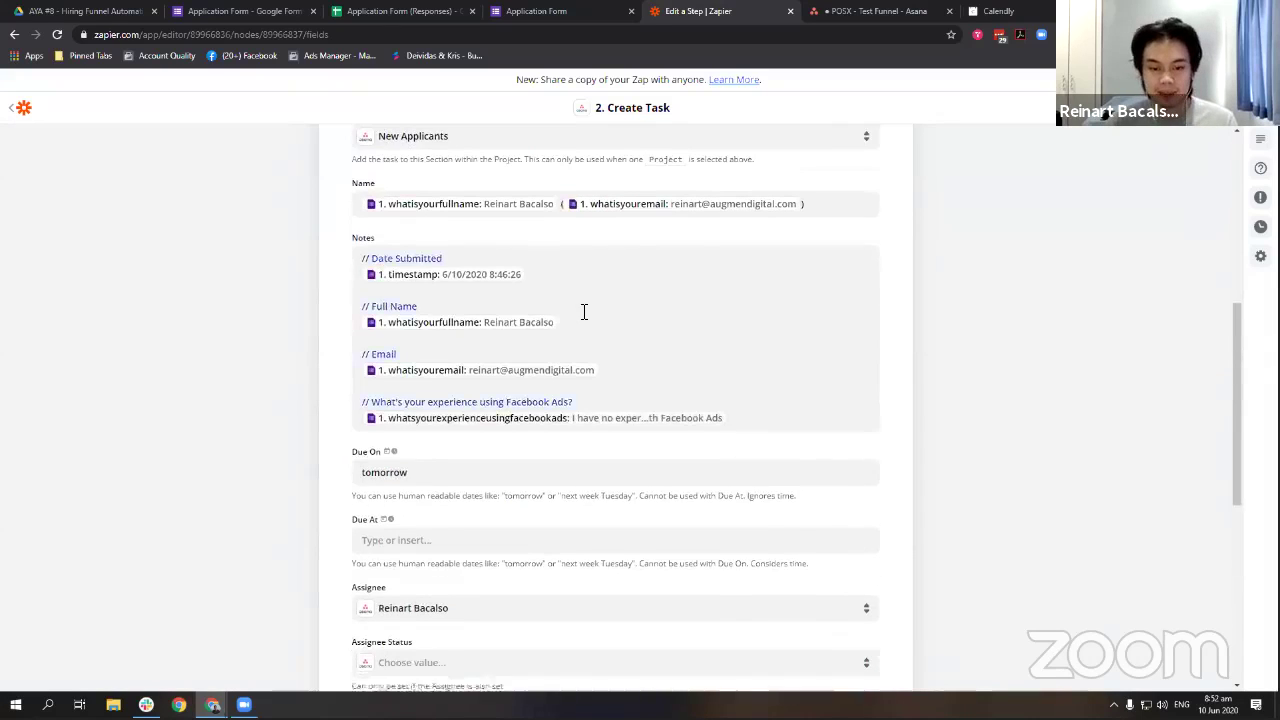
pyautogui.scroll(-4, 400, 414)
pyautogui.scroll(-2, 437, 451)
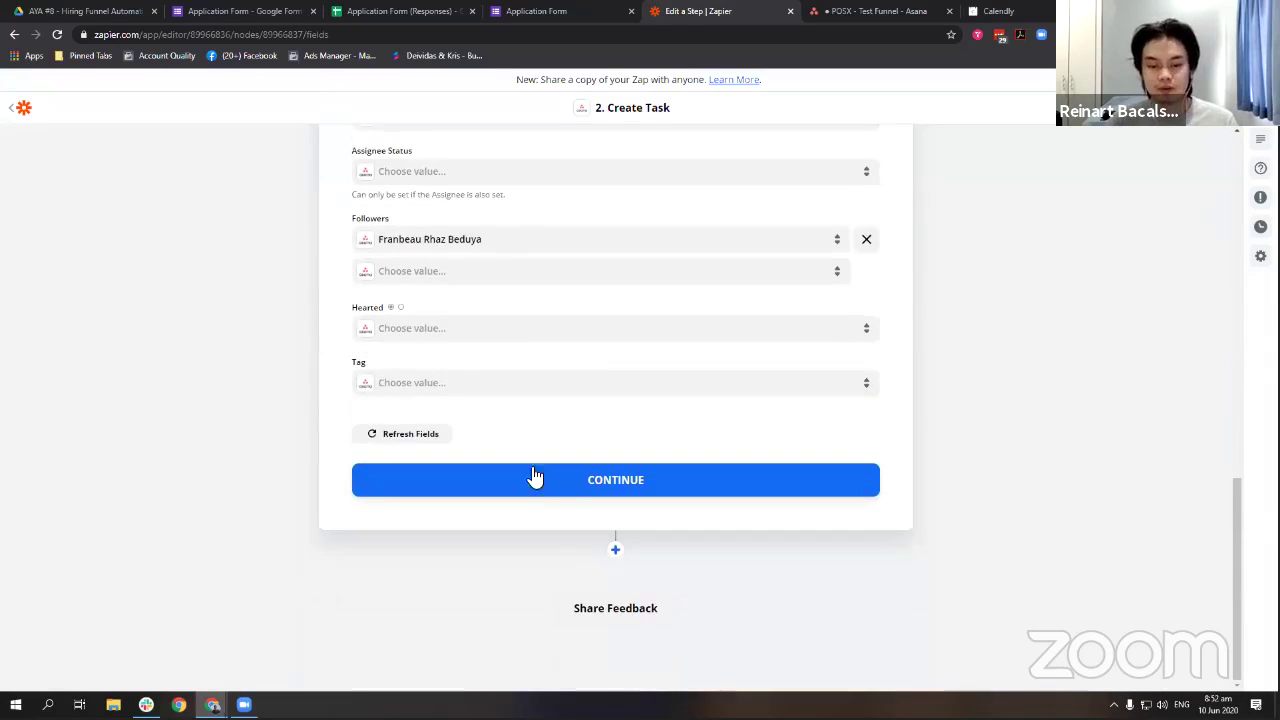
pyautogui.click(535, 478)
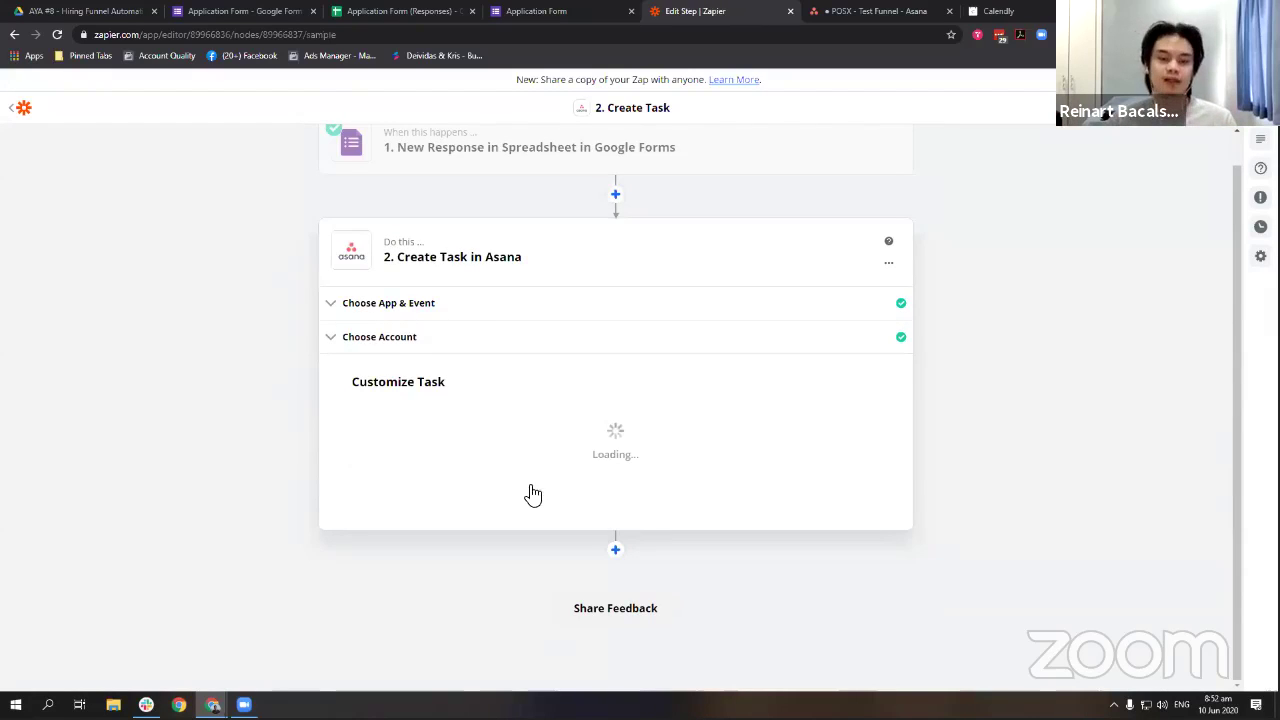
pyautogui.click(472, 480)
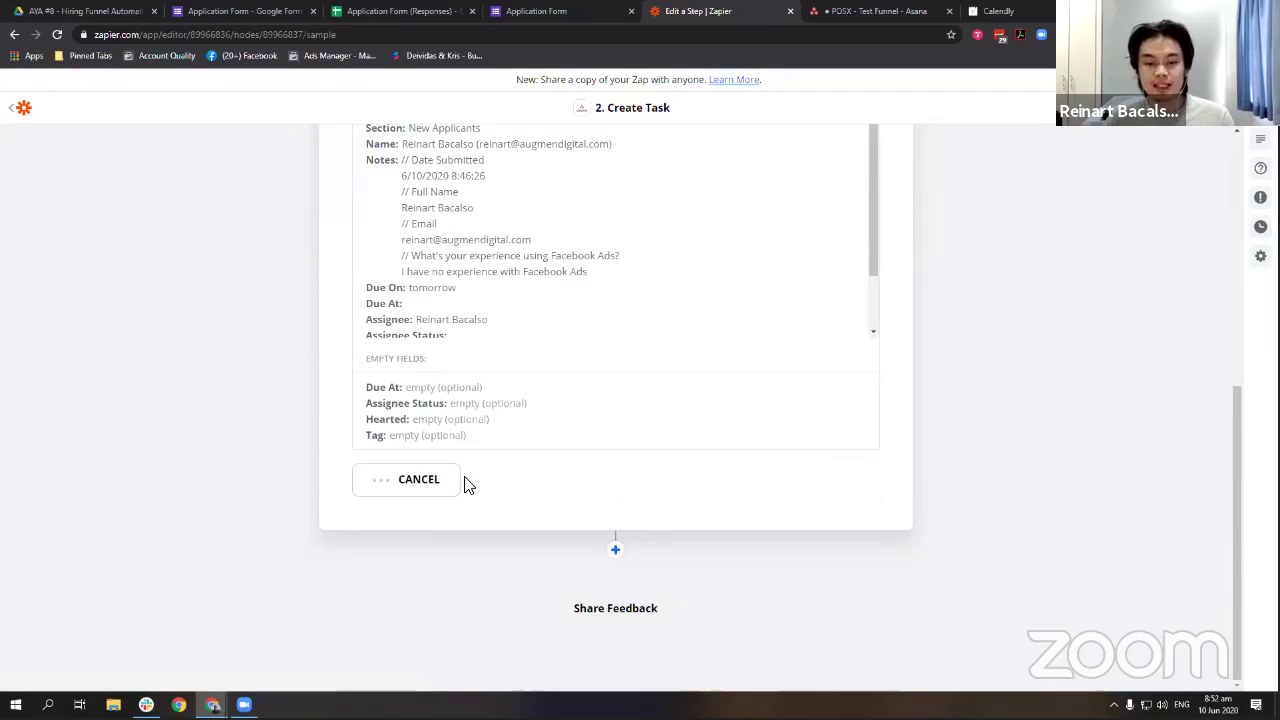
# Review the successful test, finish editing, and return to the zap's step overview.
pyautogui.scroll(2, 1100, 317)
pyautogui.scroll(1, 1087, 326)
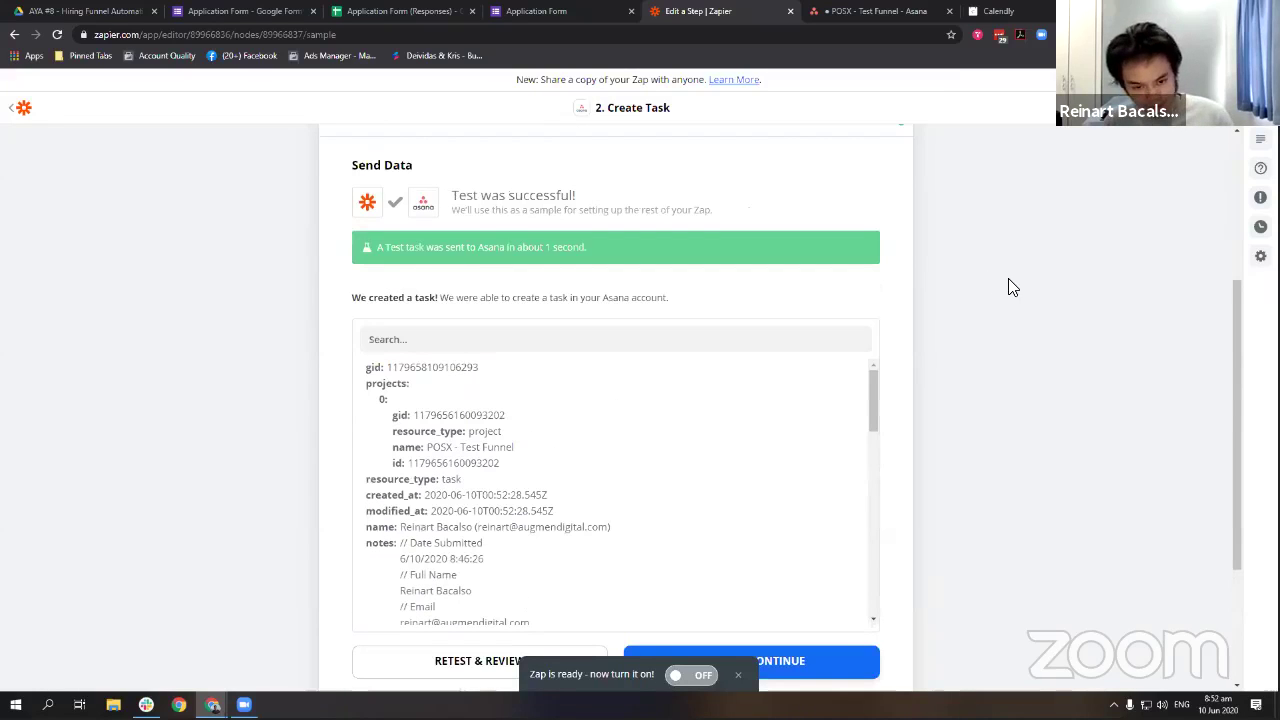
pyautogui.scroll(-3, 1008, 289)
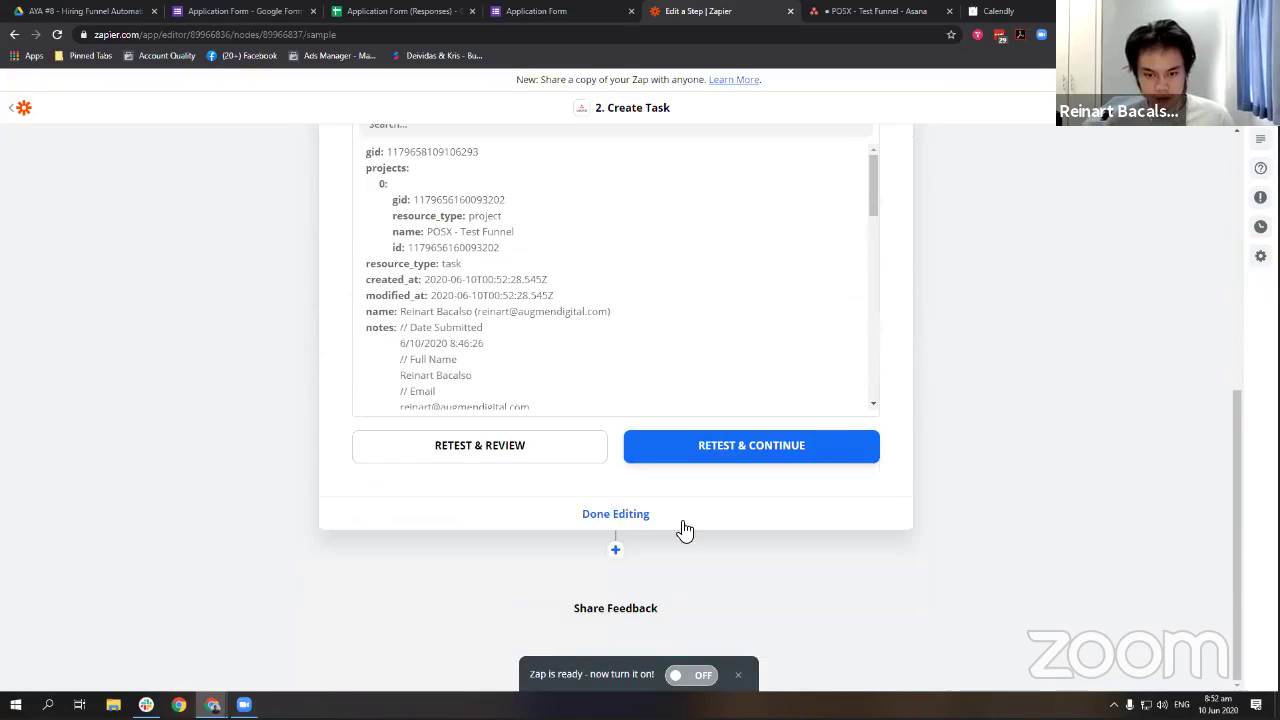
pyautogui.scroll(-5, 785, 338)
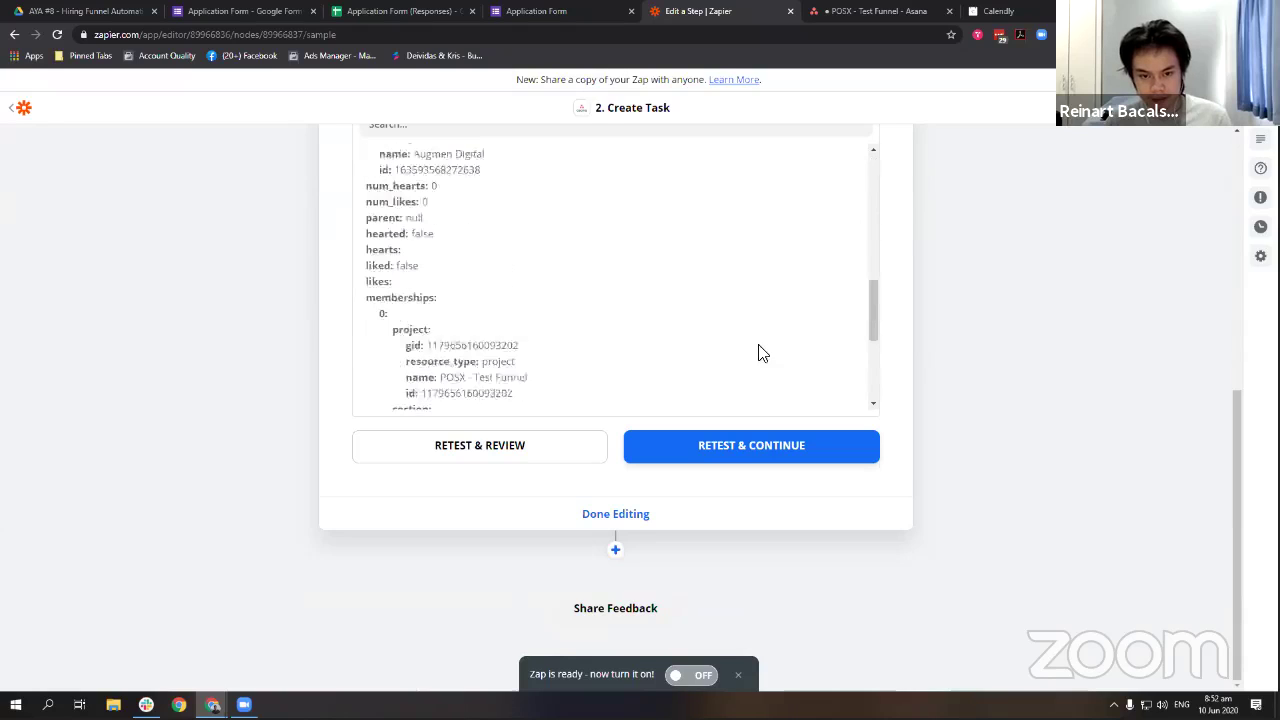
pyautogui.scroll(5, 760, 351)
pyautogui.click(655, 513)
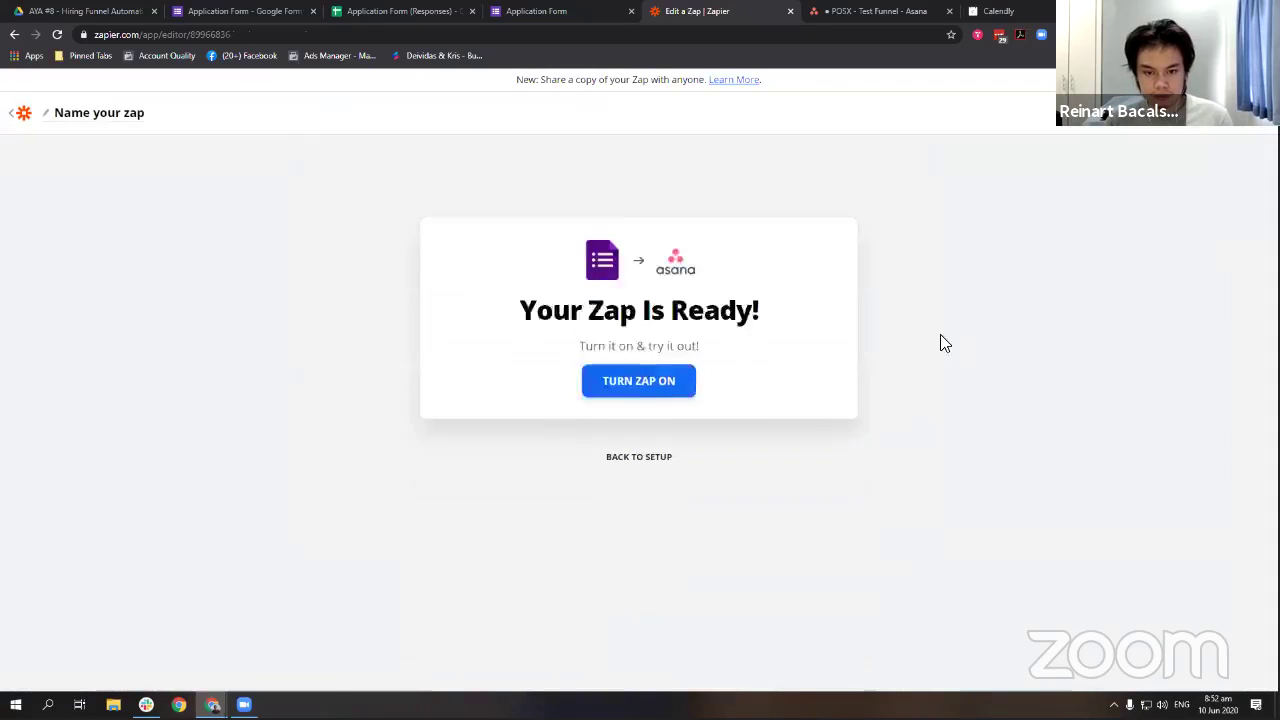
pyautogui.click(660, 404)
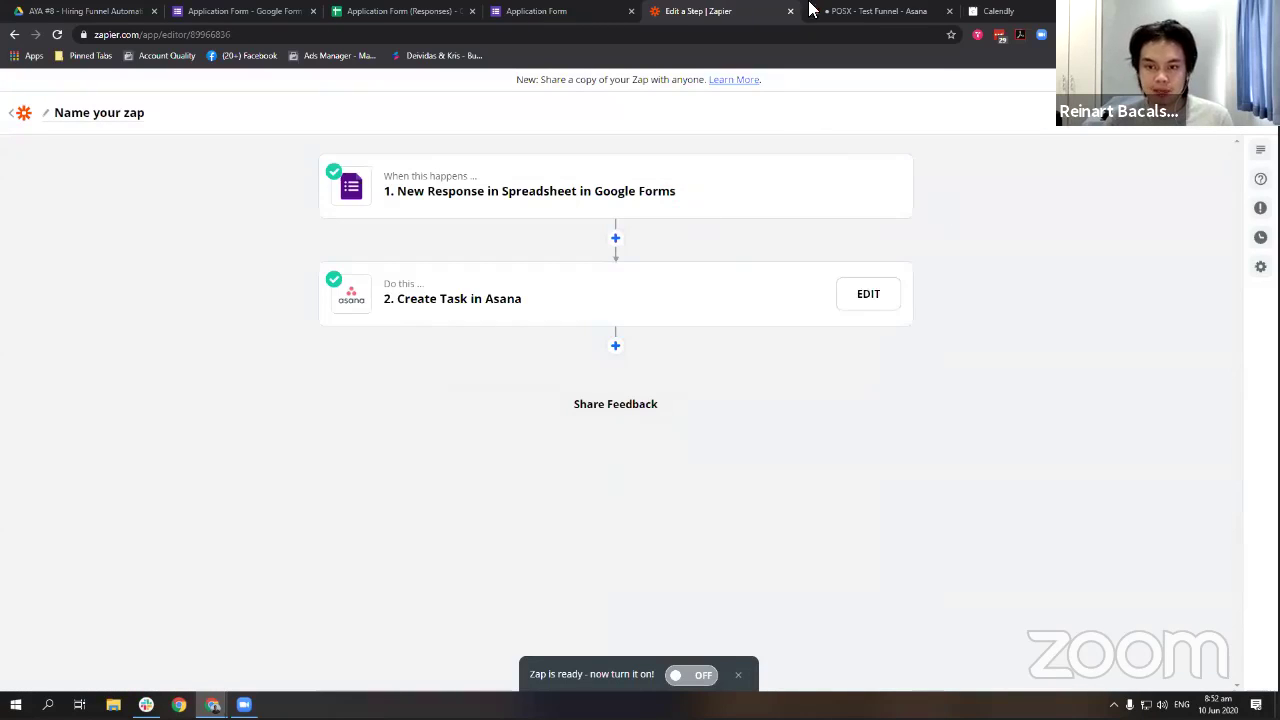
pyautogui.click(880, 11)
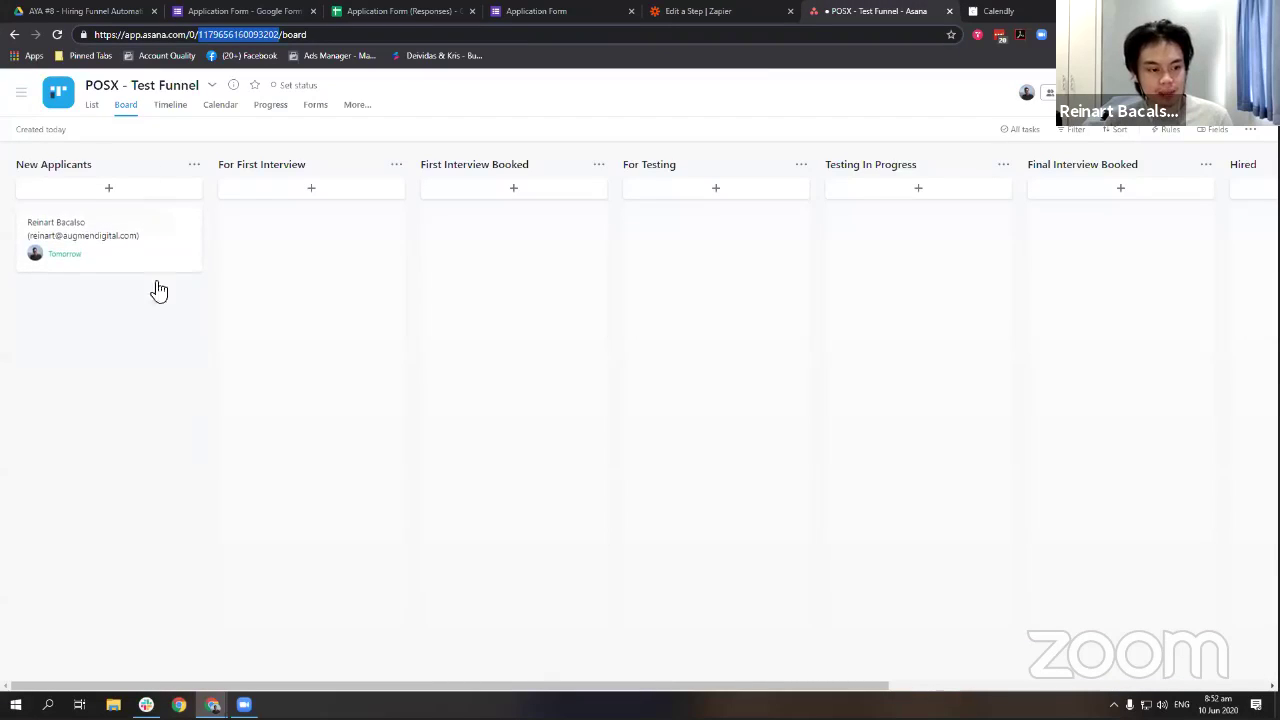
# Open the applicant's task in Asana and review the description's submitted answers.
pyautogui.click(118, 231)
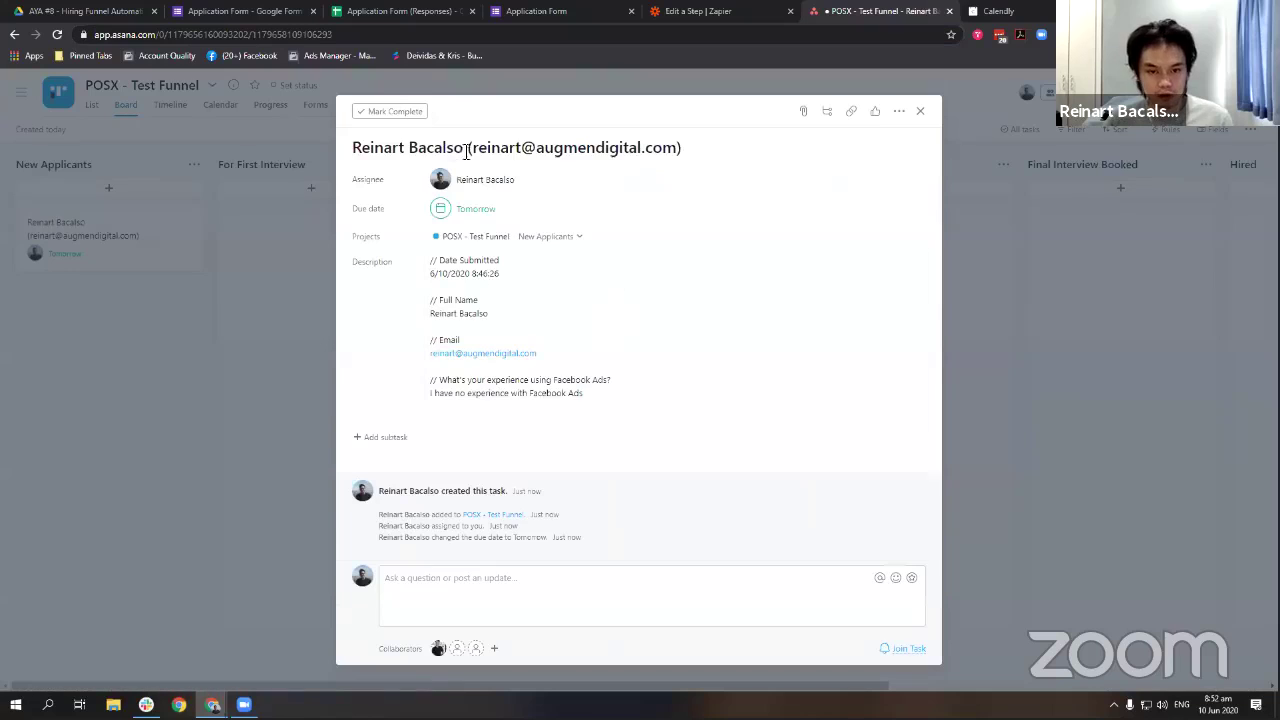
pyautogui.moveTo(608, 397); pyautogui.dragTo(606, 328)
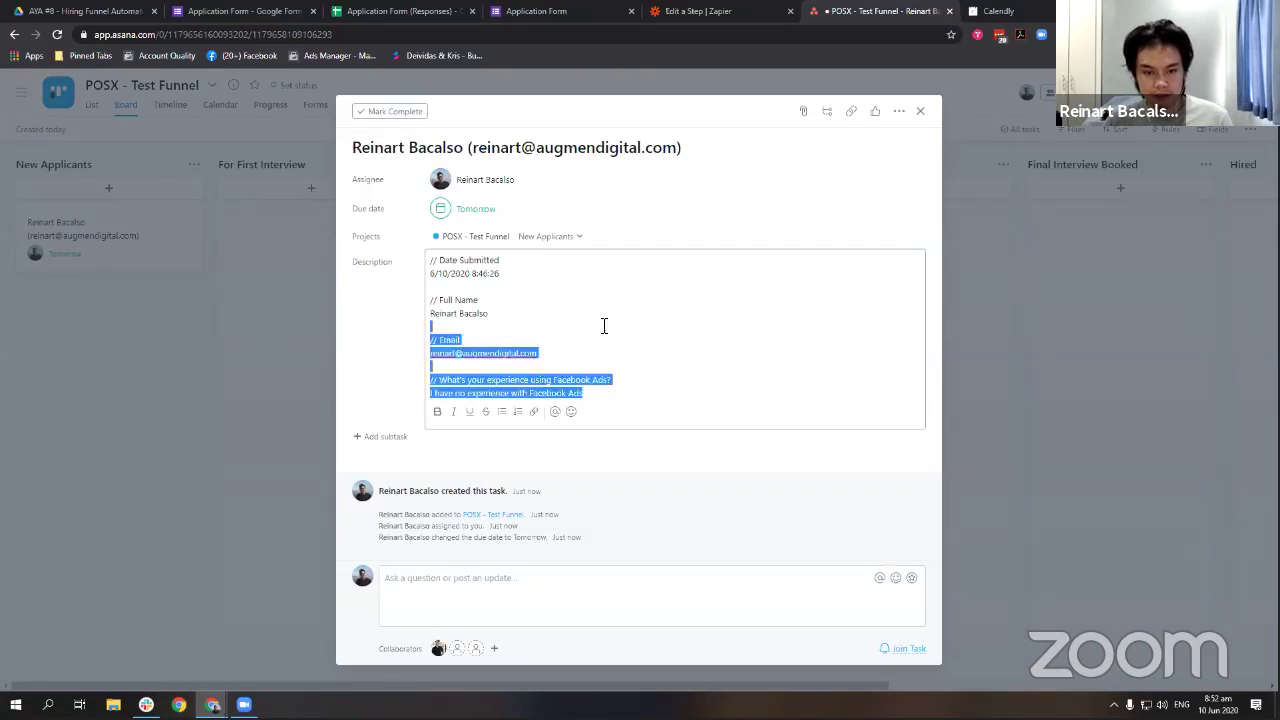
pyautogui.click(605, 324)
pyautogui.moveTo(486, 263); pyautogui.dragTo(775, 389)
pyautogui.click(776, 390)
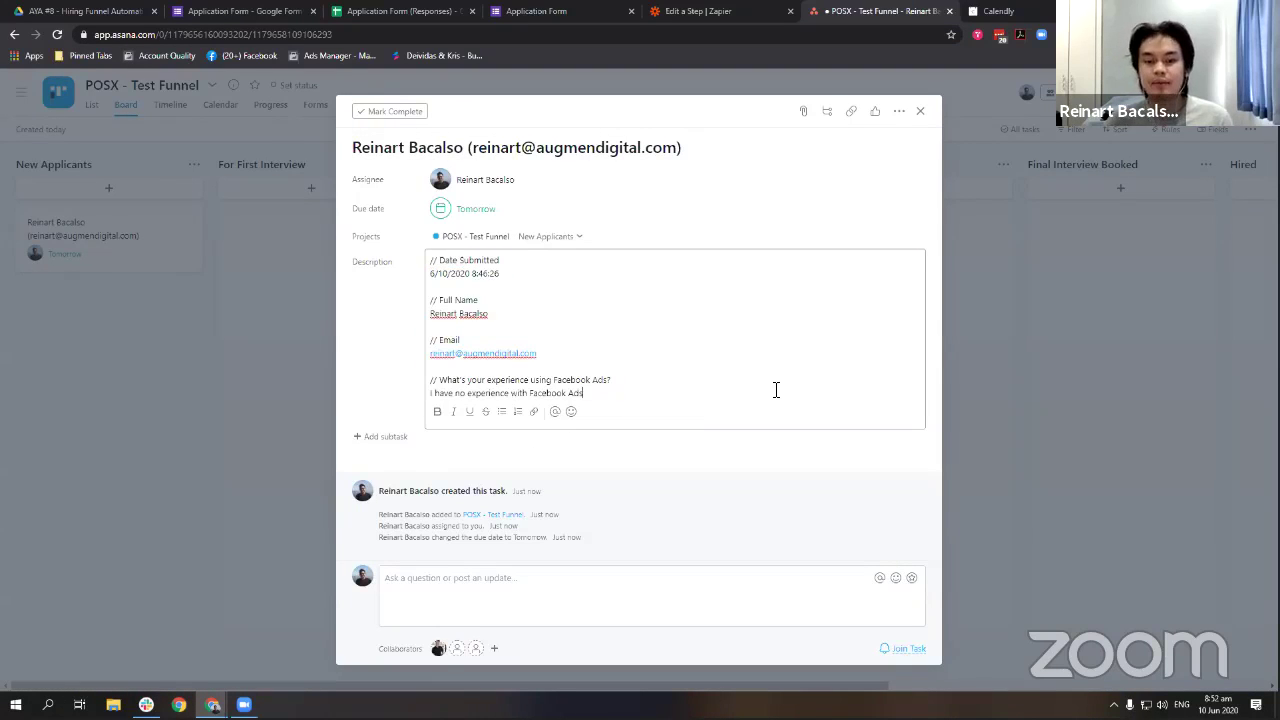
pyautogui.click(186, 412)
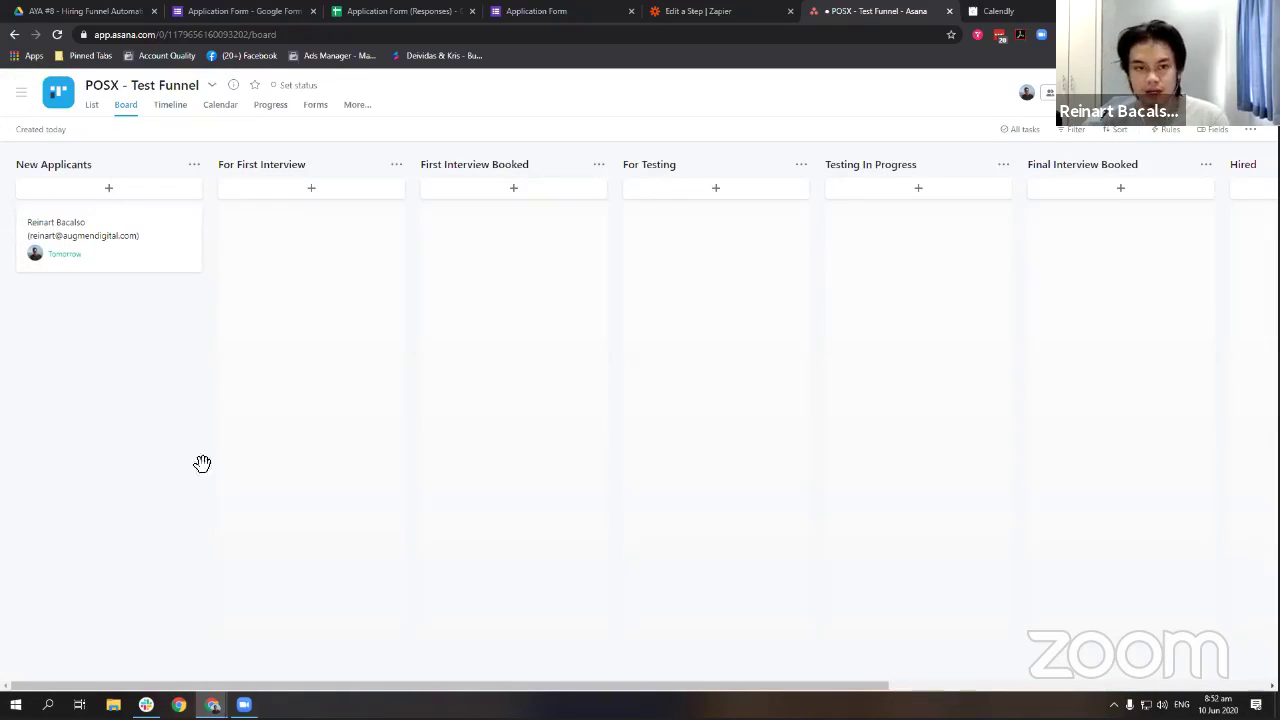
# Check the form and Zapier tabs, then reopen the applicant's task on the Asana board.
pyautogui.click(566, 11)
pyautogui.click(246, 11)
pyautogui.click(300, 349)
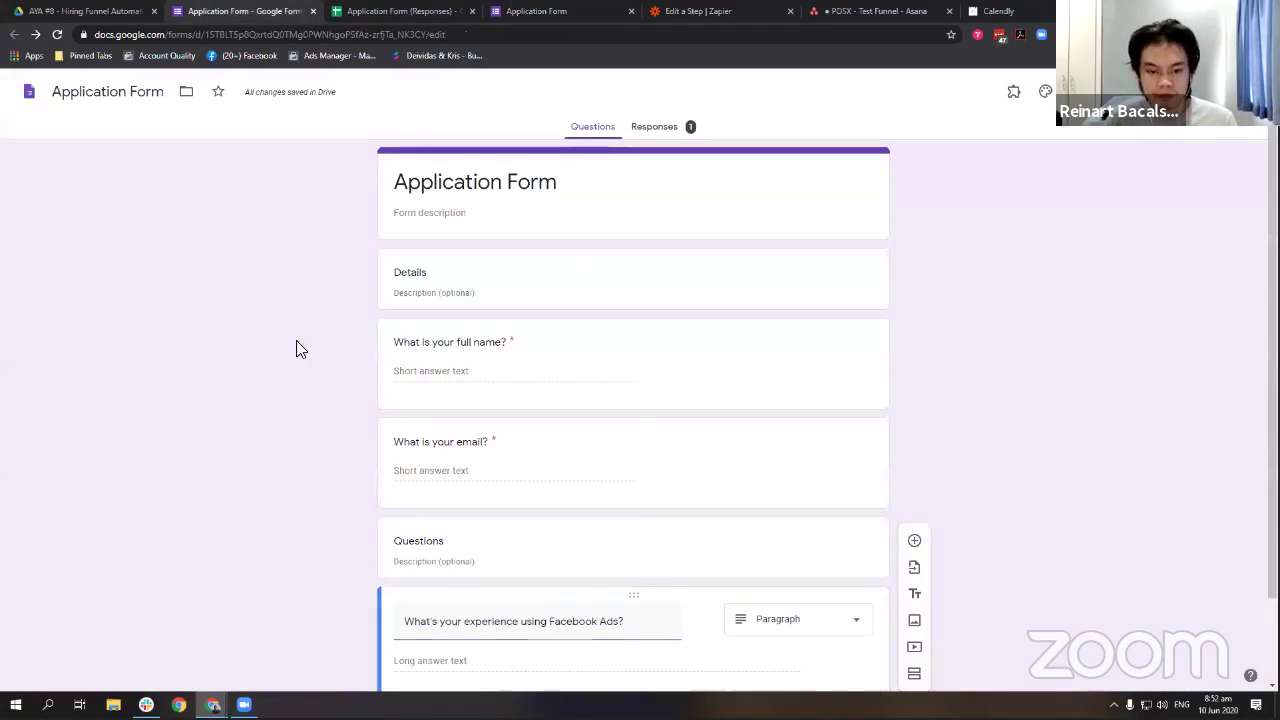
pyautogui.click(870, 11)
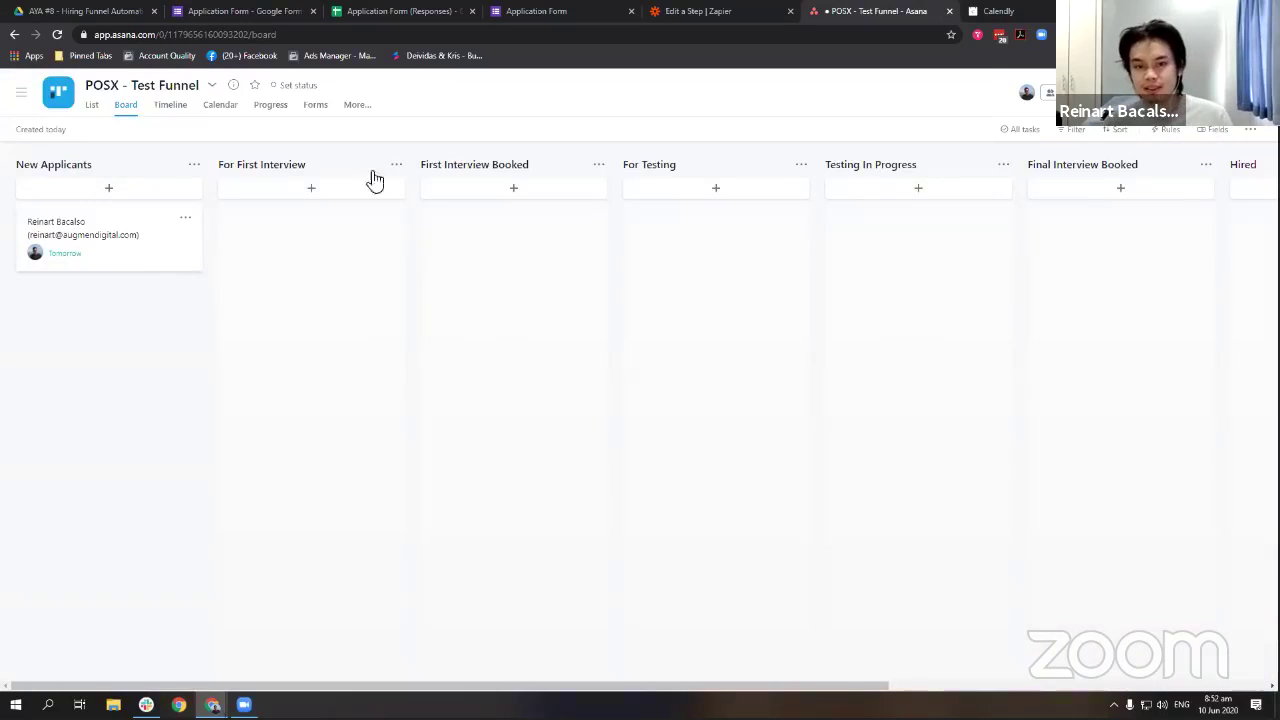
pyautogui.click(714, 11)
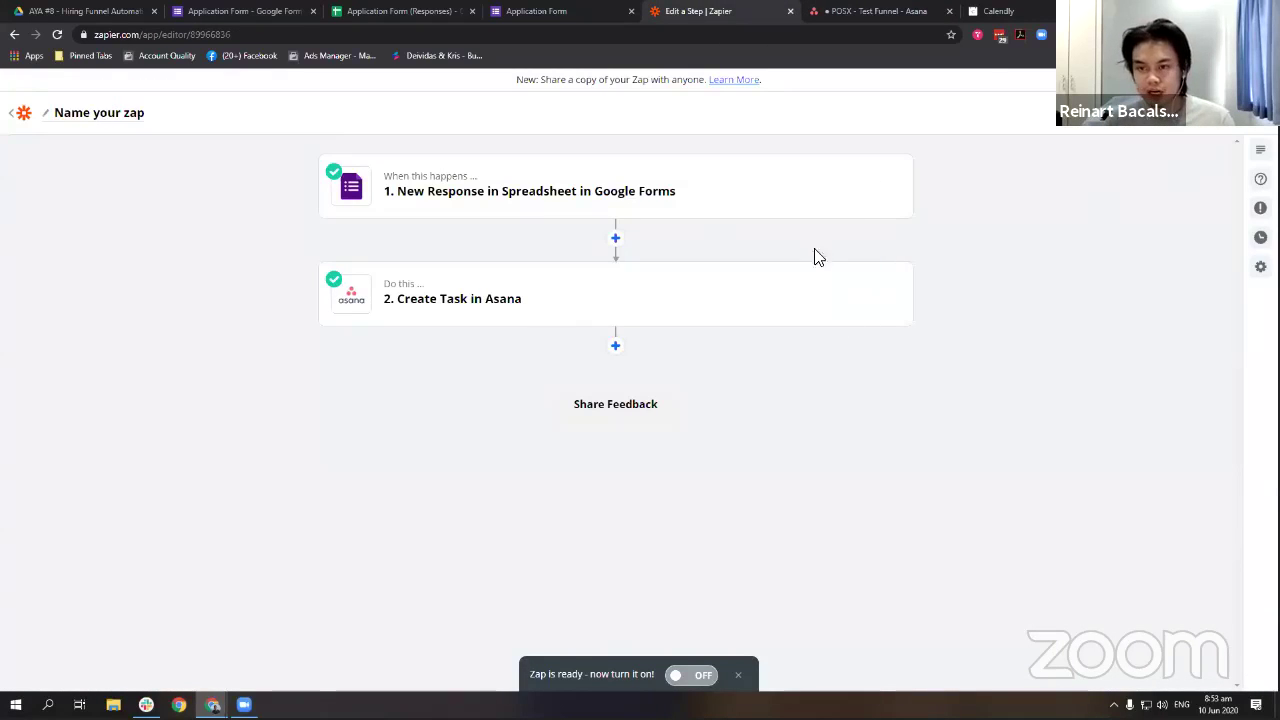
pyautogui.click(883, 14)
pyautogui.click(128, 242)
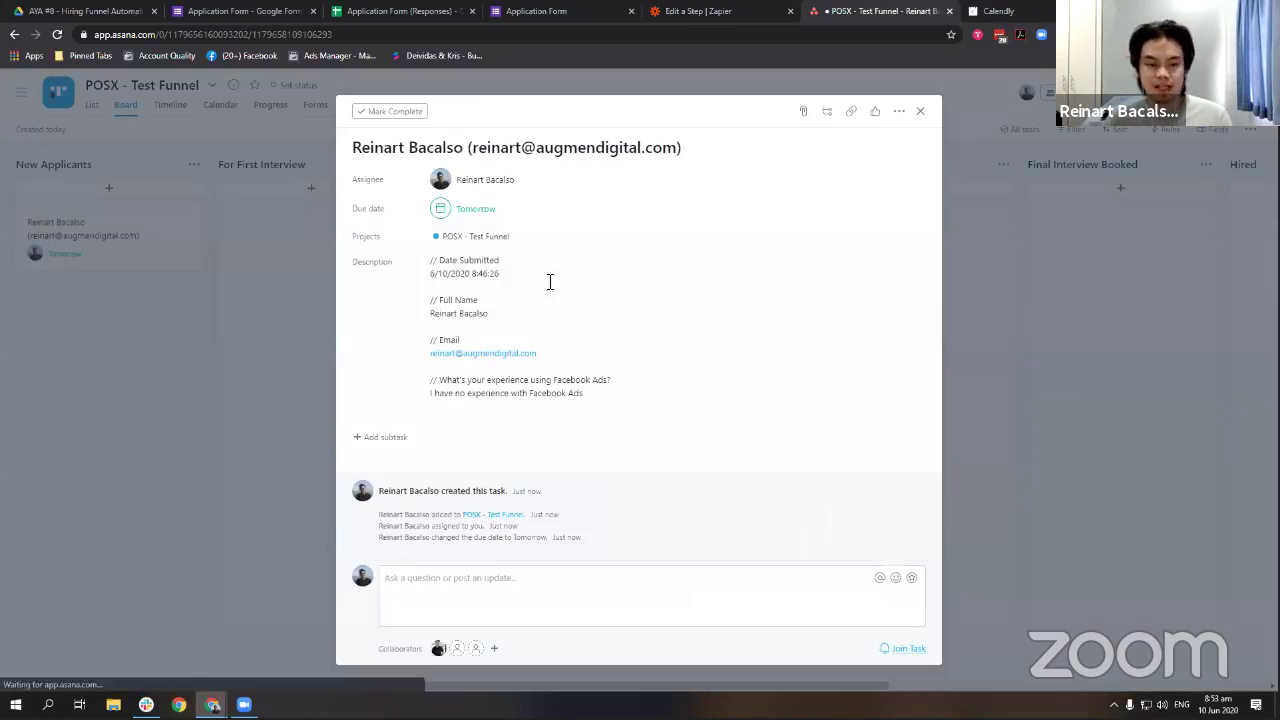
# Start a Gmail draft to the applicant from the task's email link and check the templates.
pyautogui.click(503, 354)
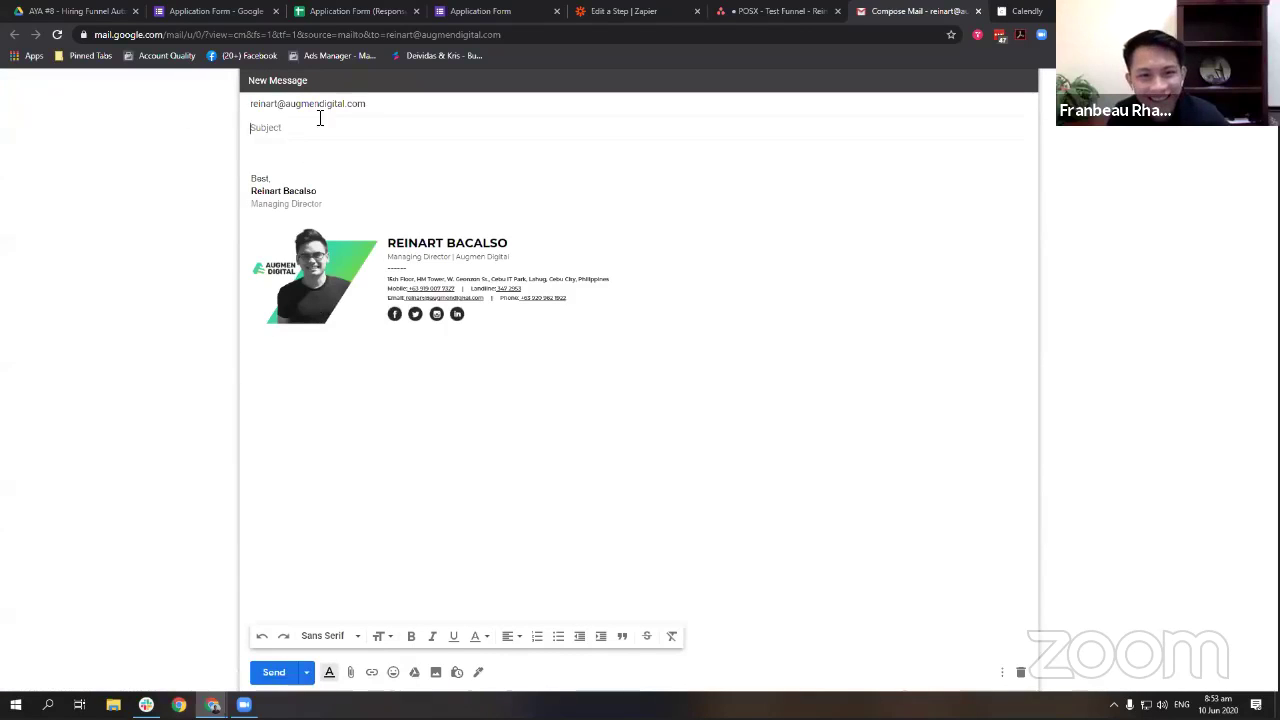
pyautogui.click(1003, 673)
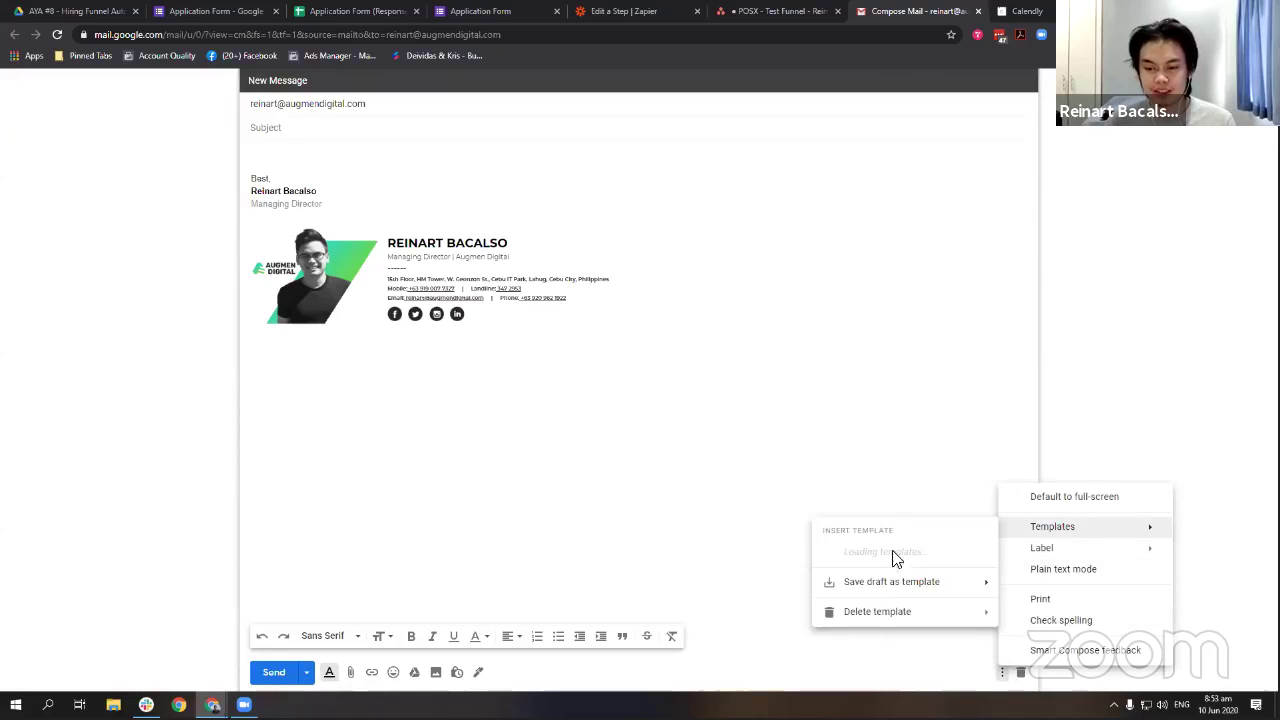
pyautogui.click(471, 180)
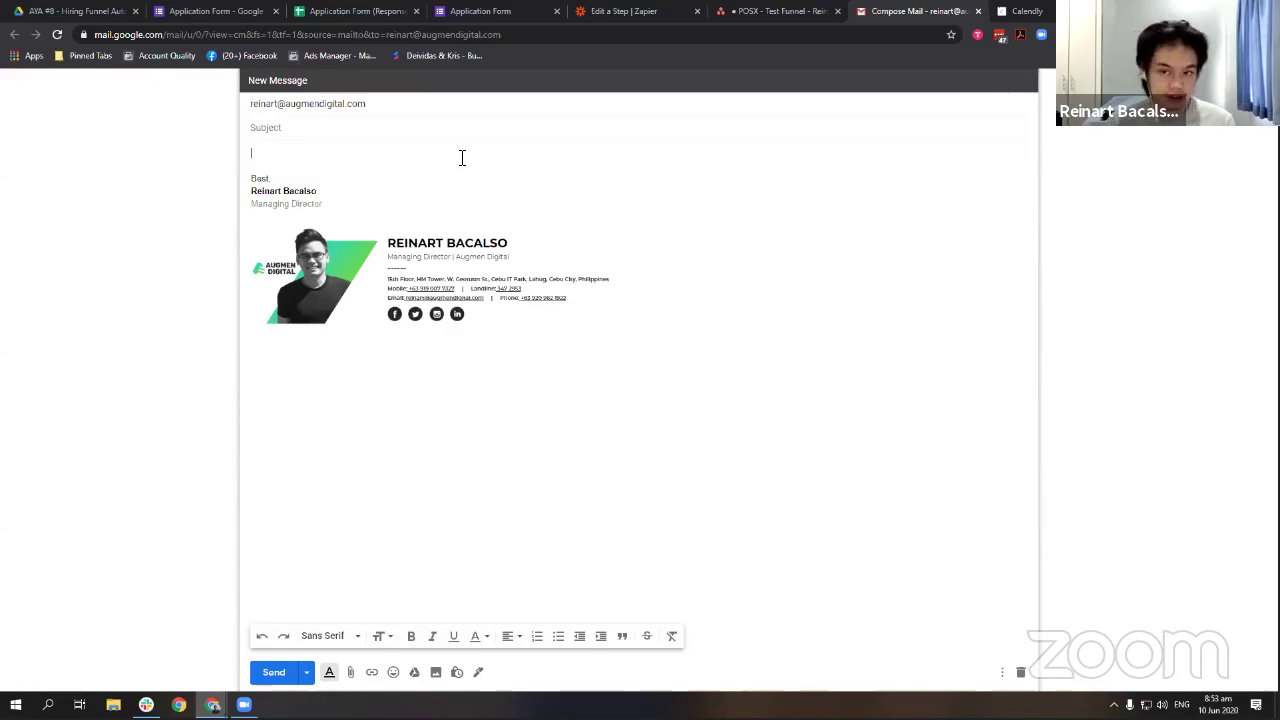
pyautogui.click(1003, 673)
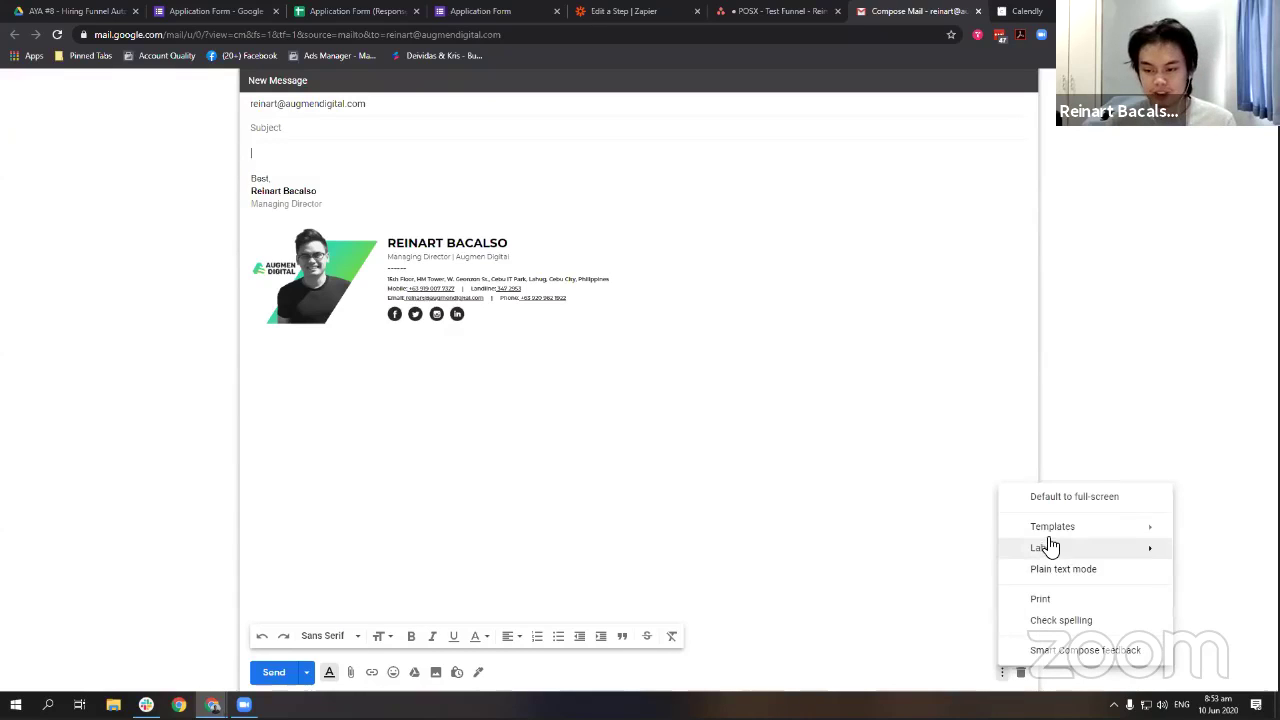
pyautogui.moveTo(1054, 526)
pyautogui.click(336, 153)
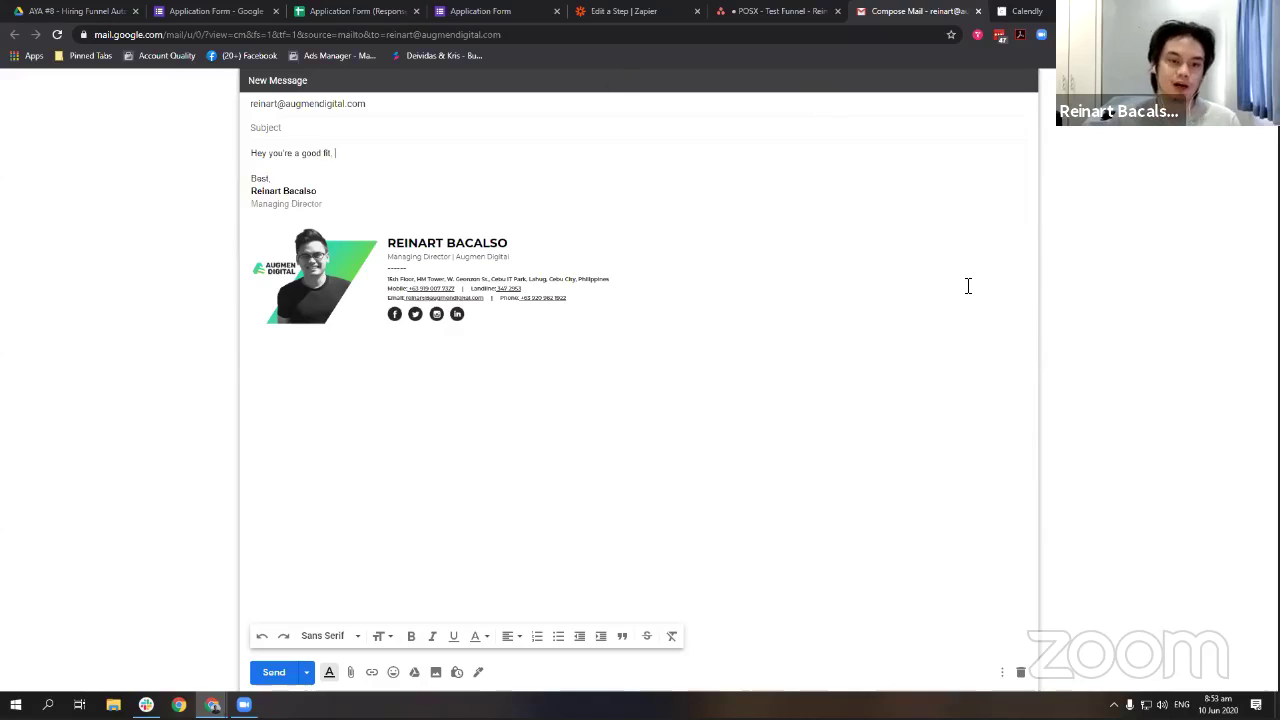
# Write the first-interview booking invitation and move the applicant's card to For First Interview.
pyautogui.write('fi')
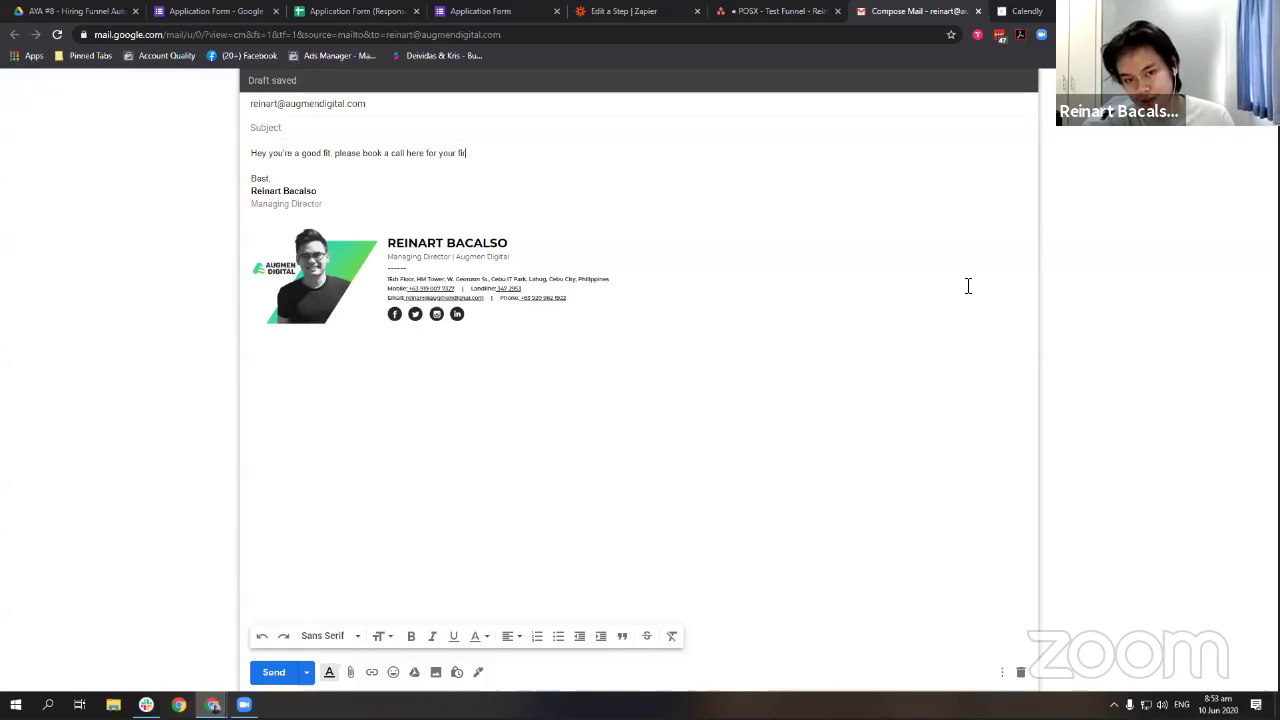
pyautogui.write('rst inrev')
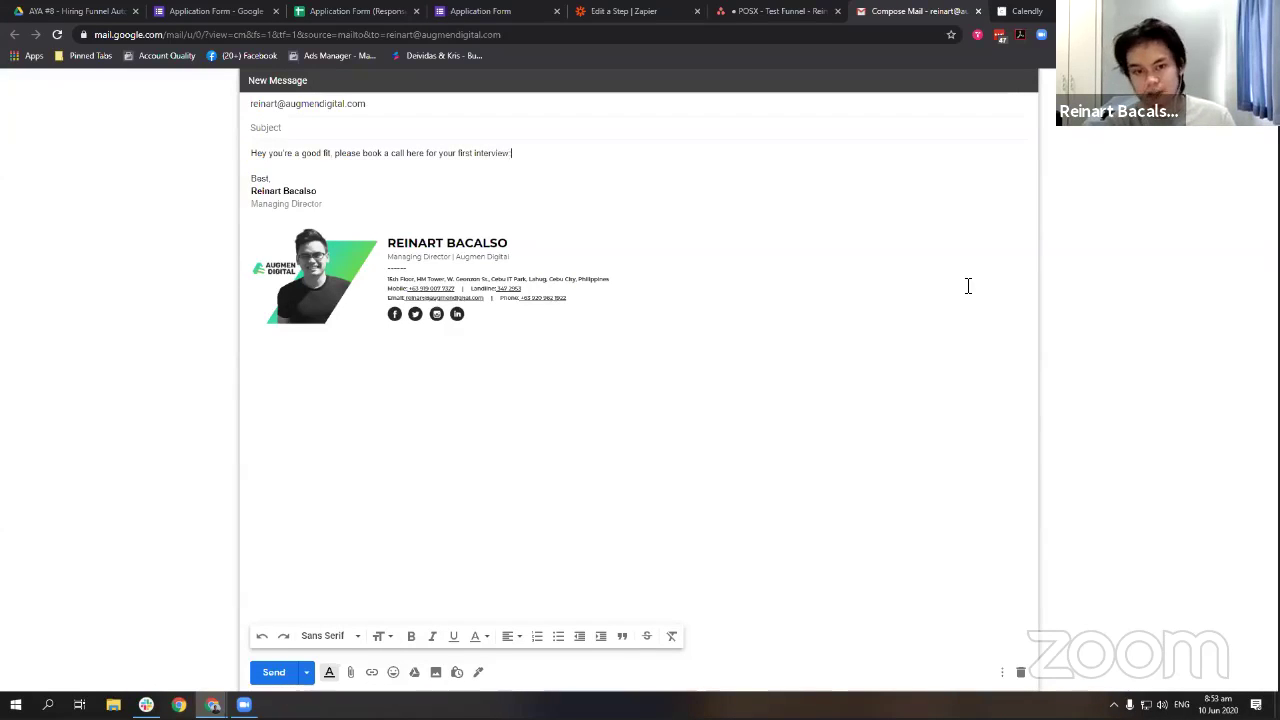
pyautogui.press('Return')
pyautogui.hotkey('ctrl', 'shift', 'Tab')
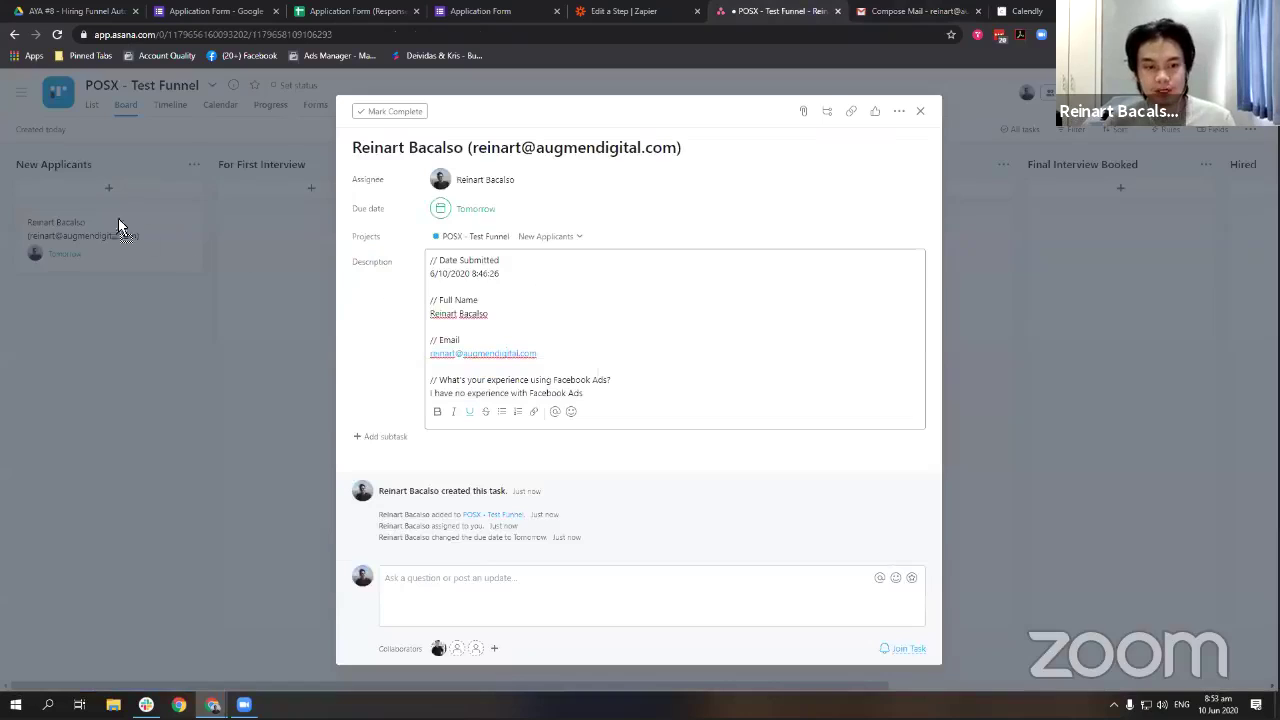
pyautogui.moveTo(118, 220); pyautogui.dragTo(320, 263)
pyautogui.hotkey('ctrl', 'Tab')
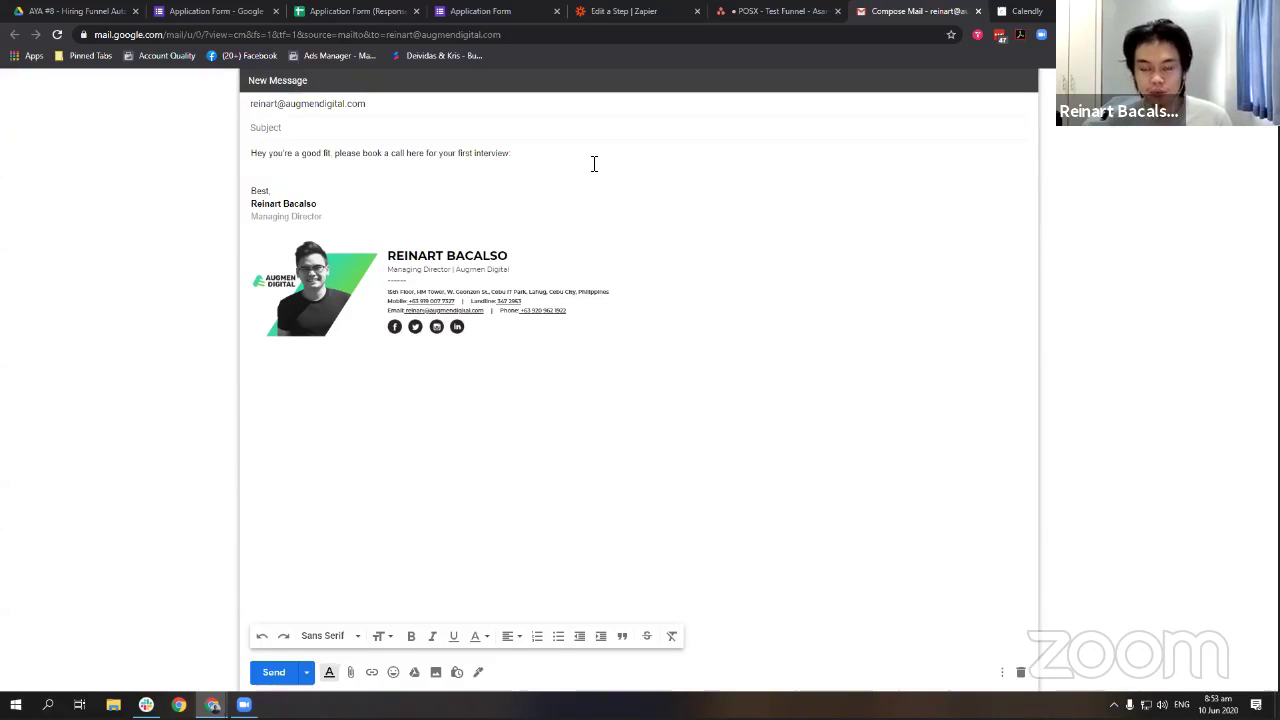
# Keep the applicant's card in For First Interview and start a new Calendly team event type.
pyautogui.click(736, 11)
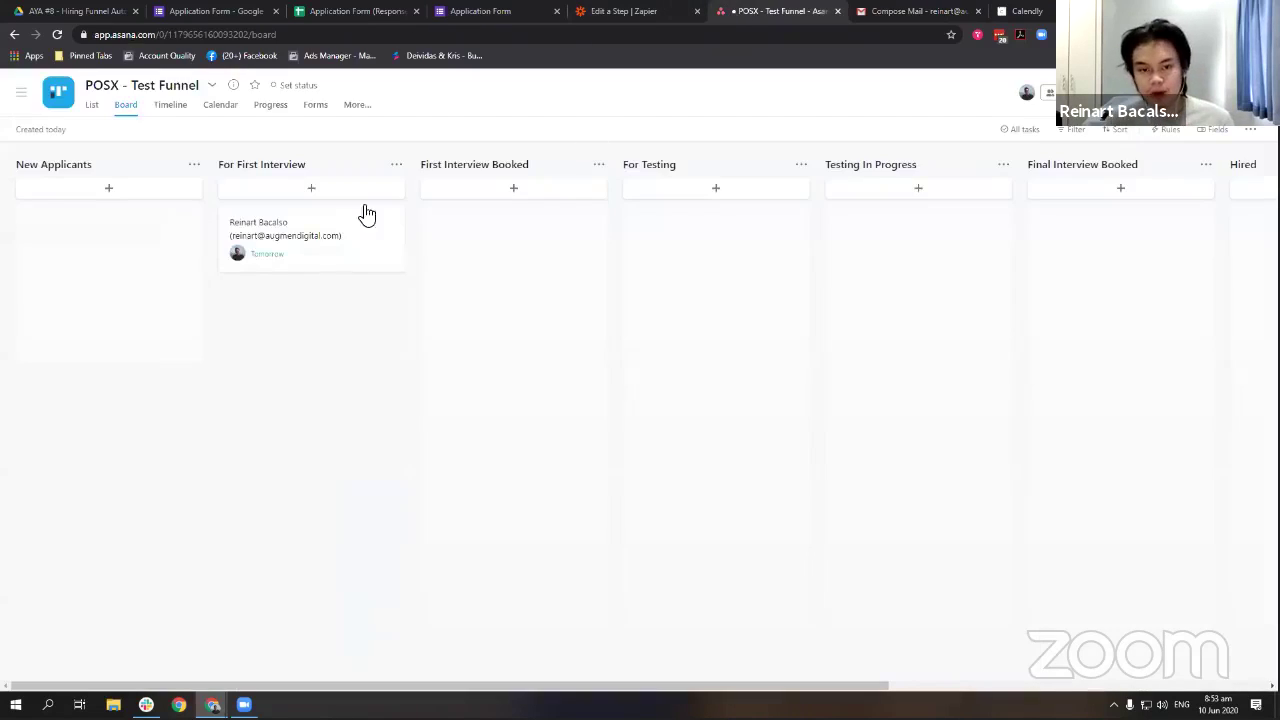
pyautogui.moveTo(280, 234); pyautogui.dragTo(310, 260)
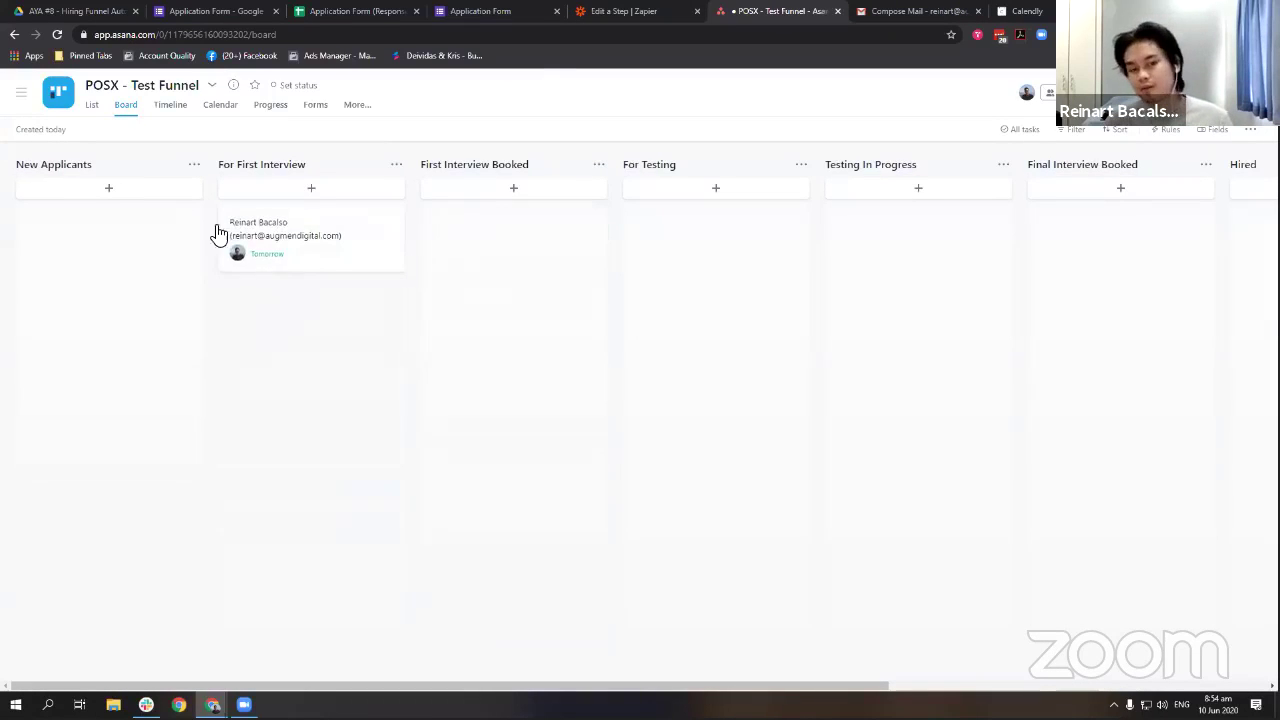
pyautogui.moveTo(214, 234); pyautogui.dragTo(329, 271)
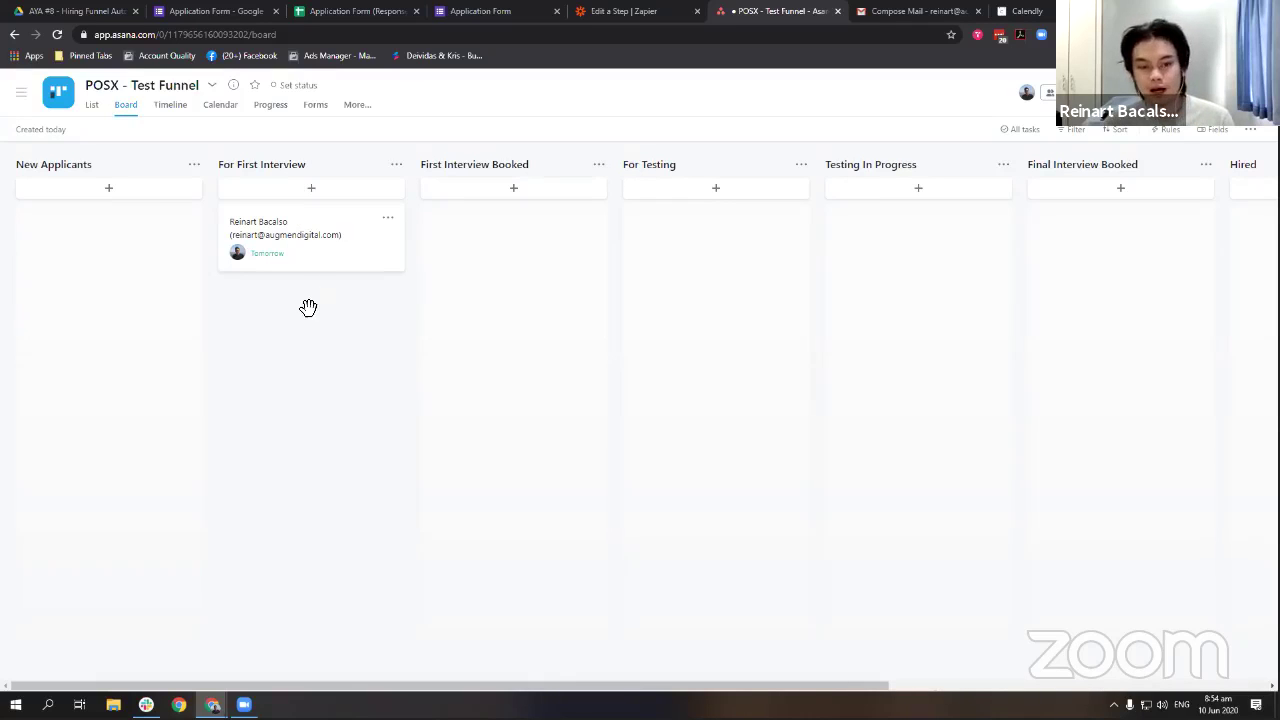
pyautogui.click(1050, 11)
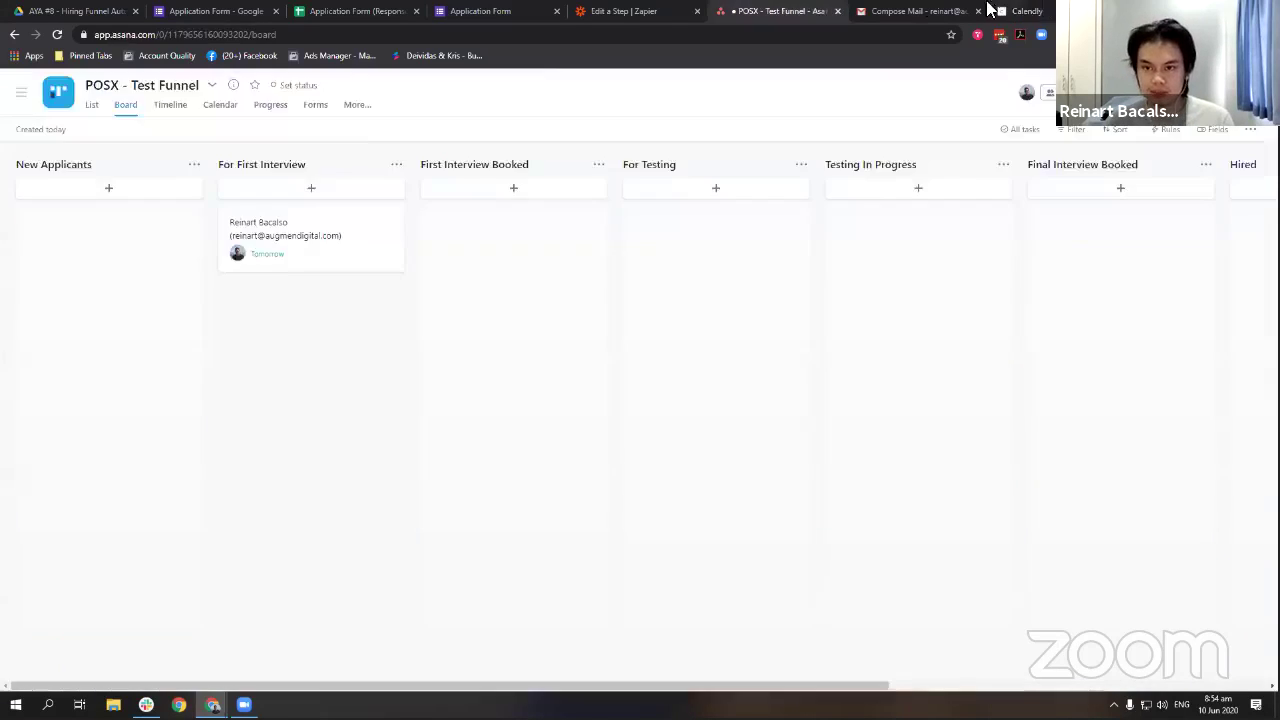
pyautogui.click(900, 257)
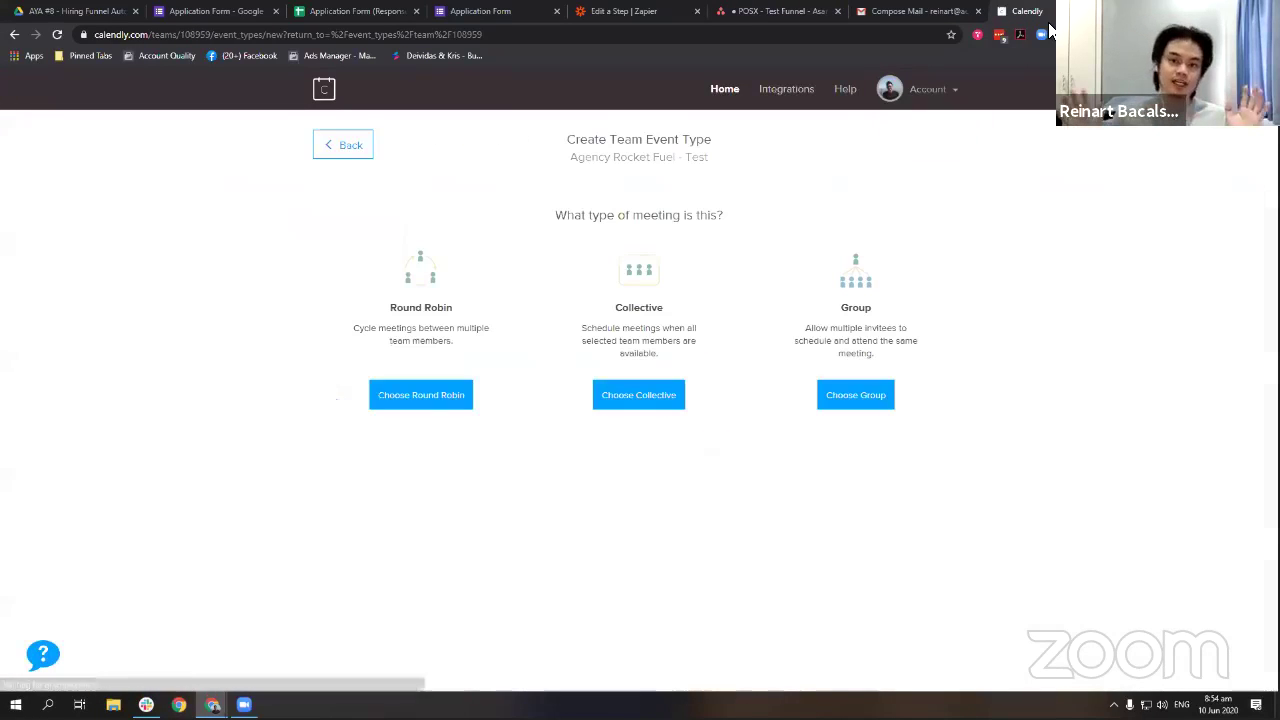
# Make a collective event 'Intro Call (Test)' described 'Test event for the intro call.'.
pyautogui.click(640, 398)
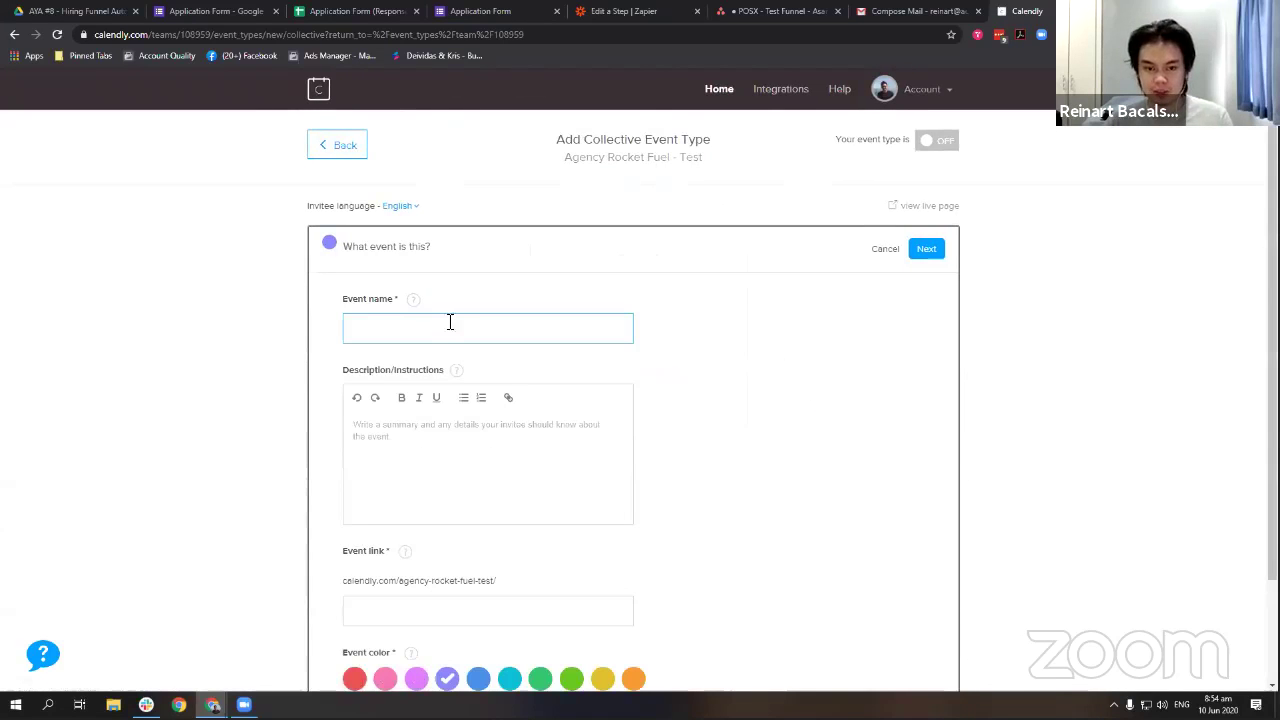
pyautogui.click(444, 333)
pyautogui.write('Intro Call (Test')
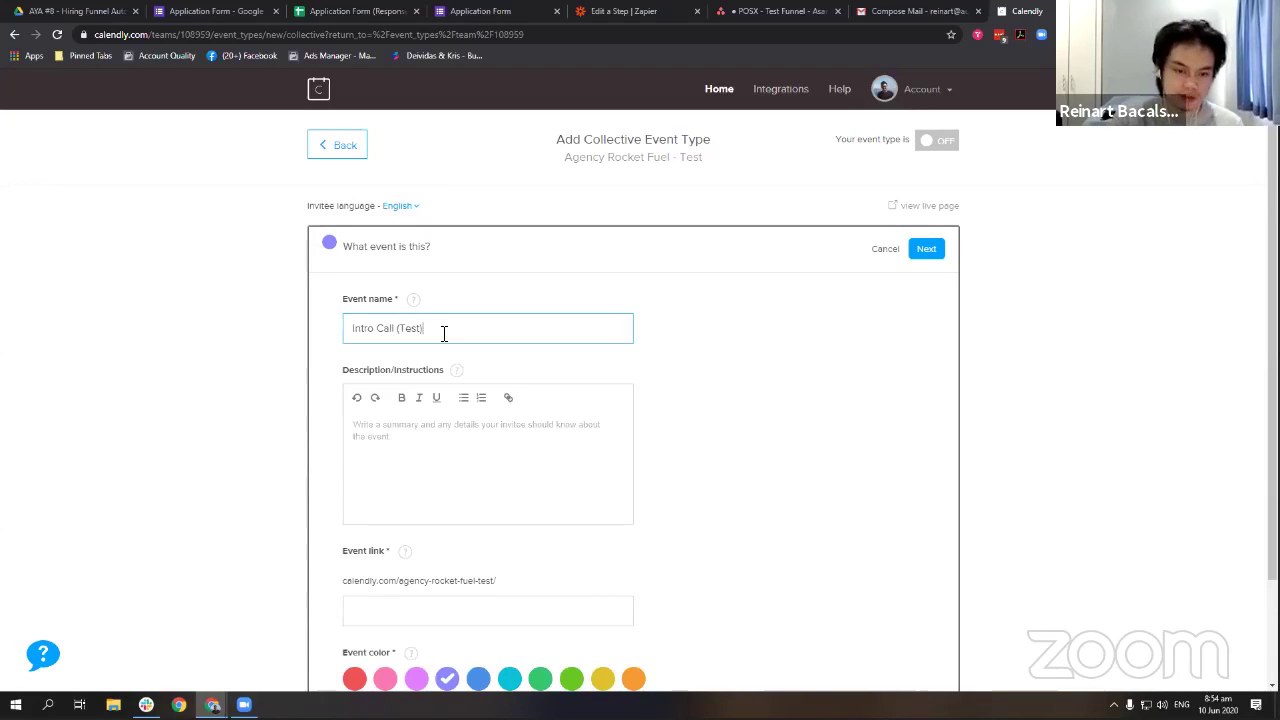
pyautogui.click(510, 472)
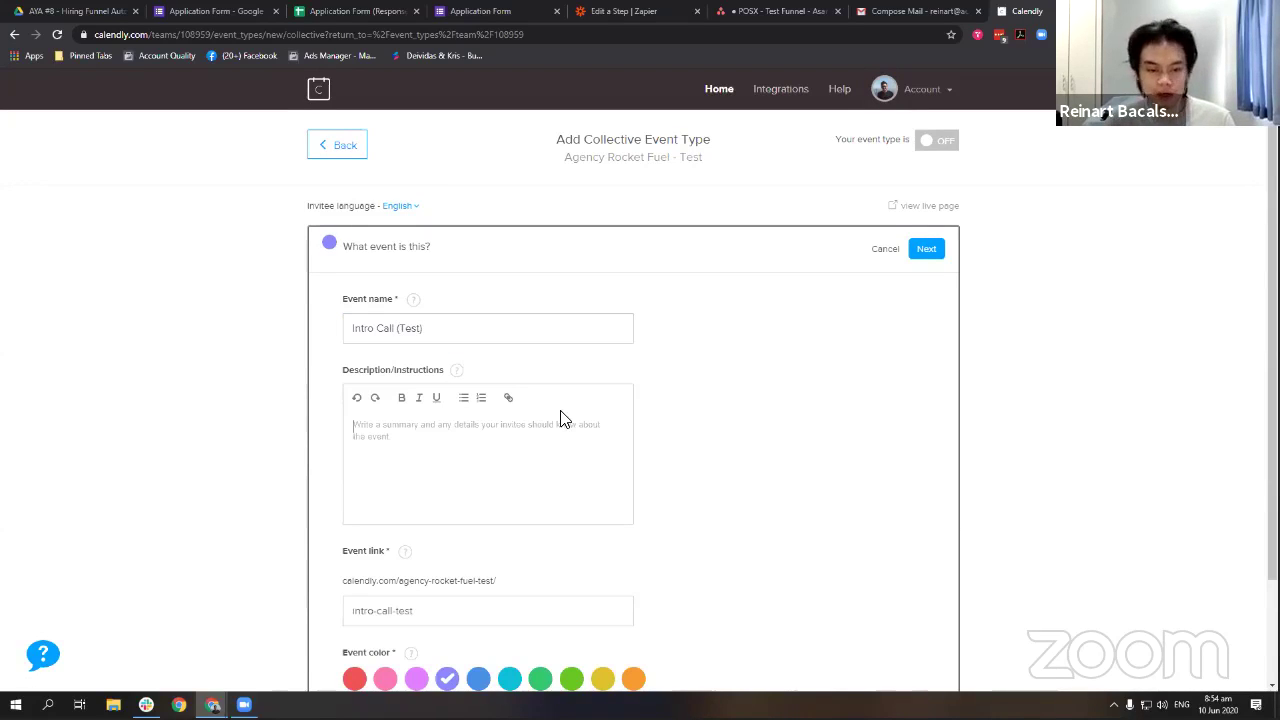
pyautogui.write('Test event for the intro call.')
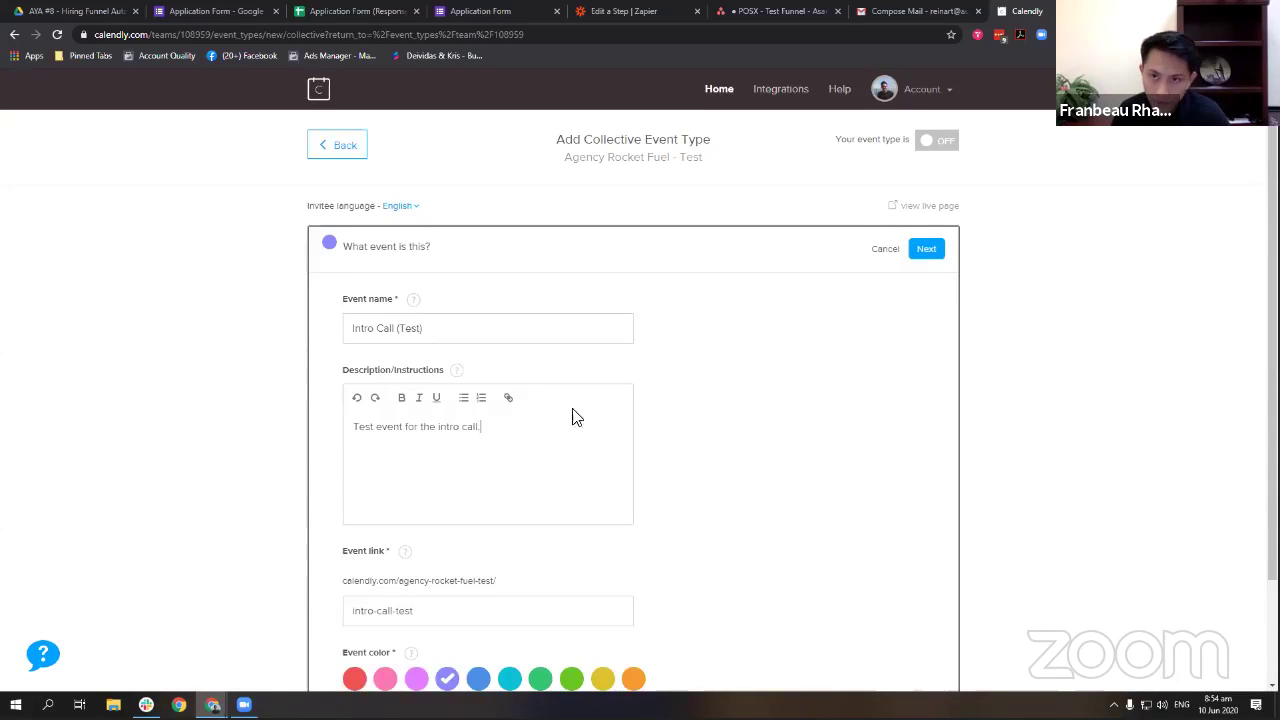
pyautogui.scroll(-2, 576, 416)
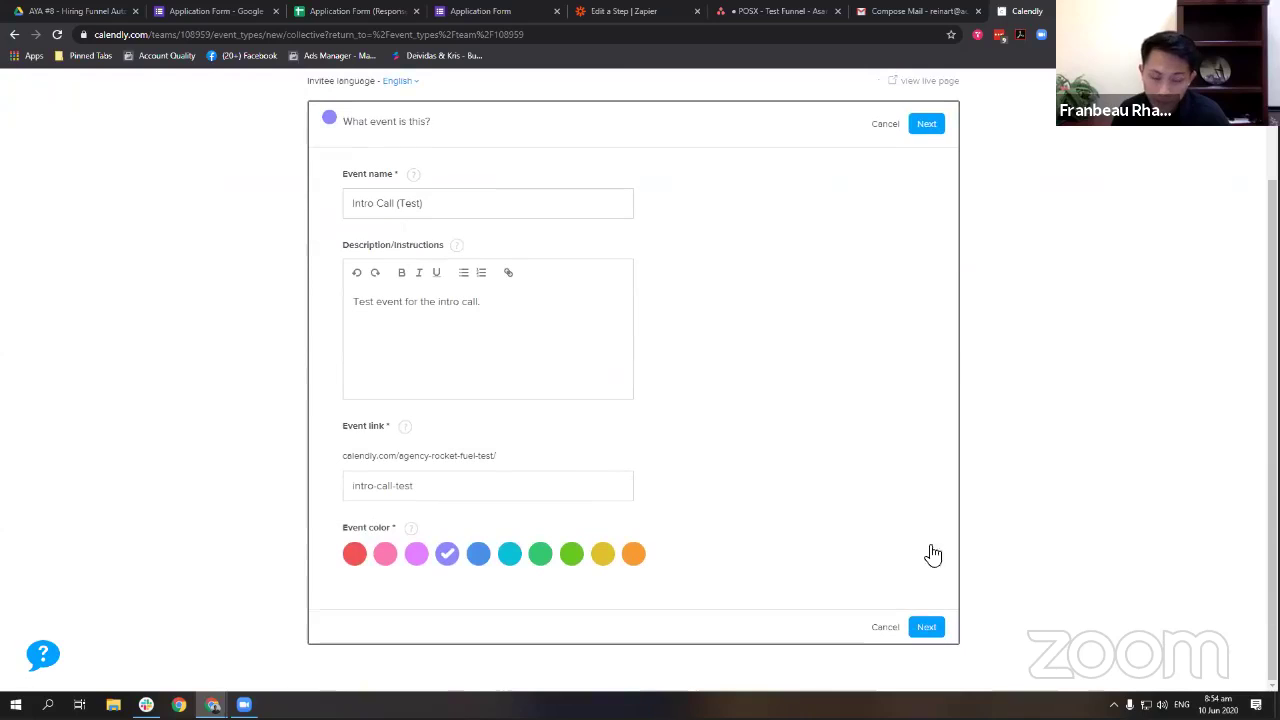
pyautogui.click(926, 625)
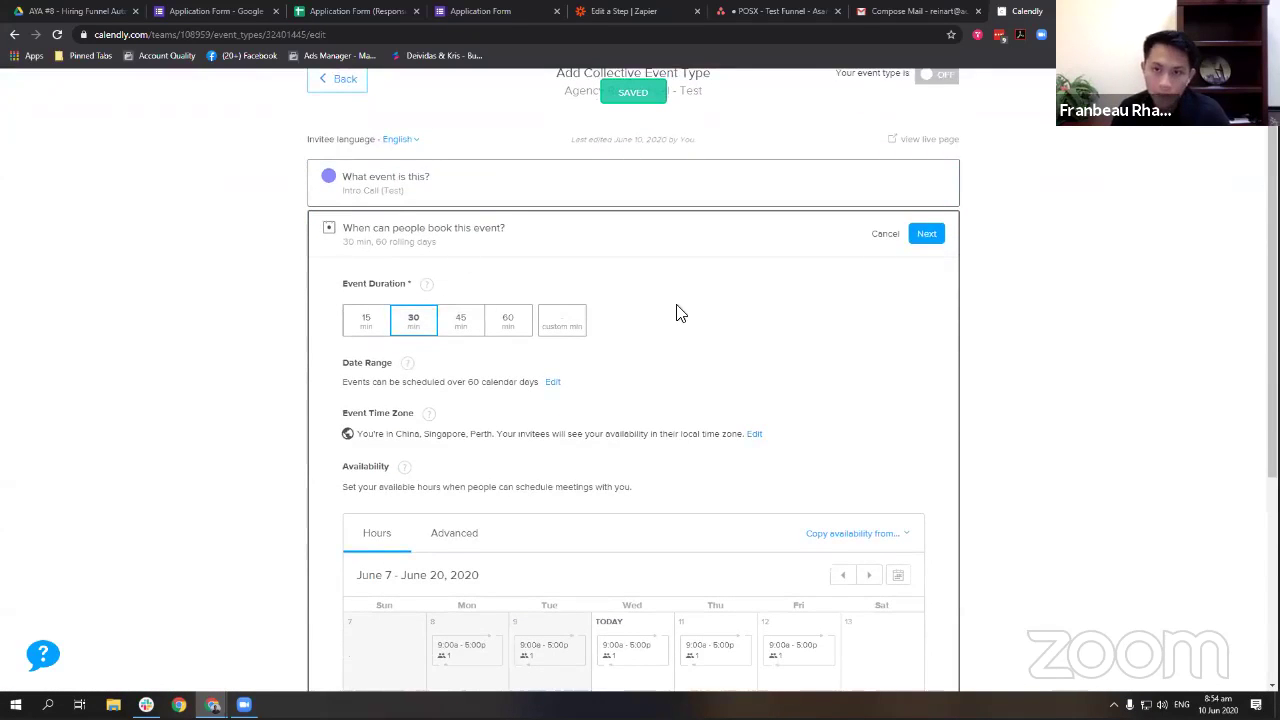
# Accept the default booking times and leave the meeting location unset.
pyautogui.scroll(-3, 677, 310)
pyautogui.scroll(-1, 534, 366)
pyautogui.scroll(3, 545, 330)
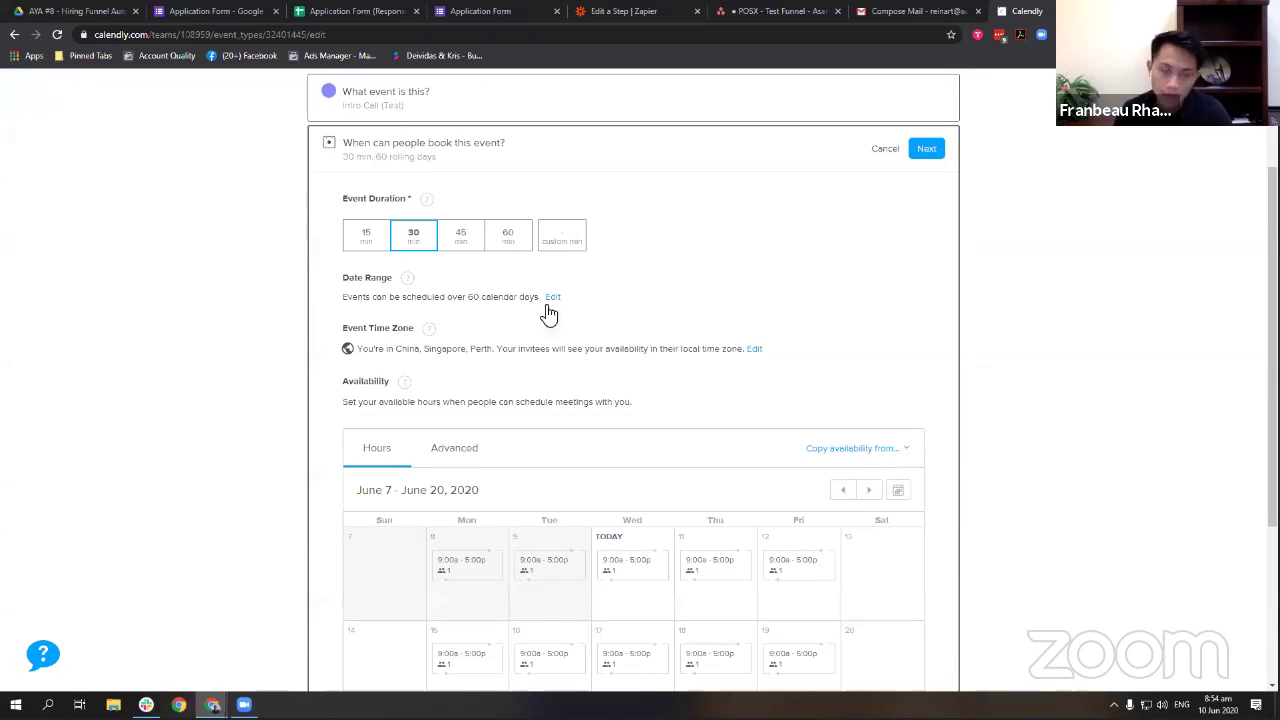
pyautogui.click(922, 152)
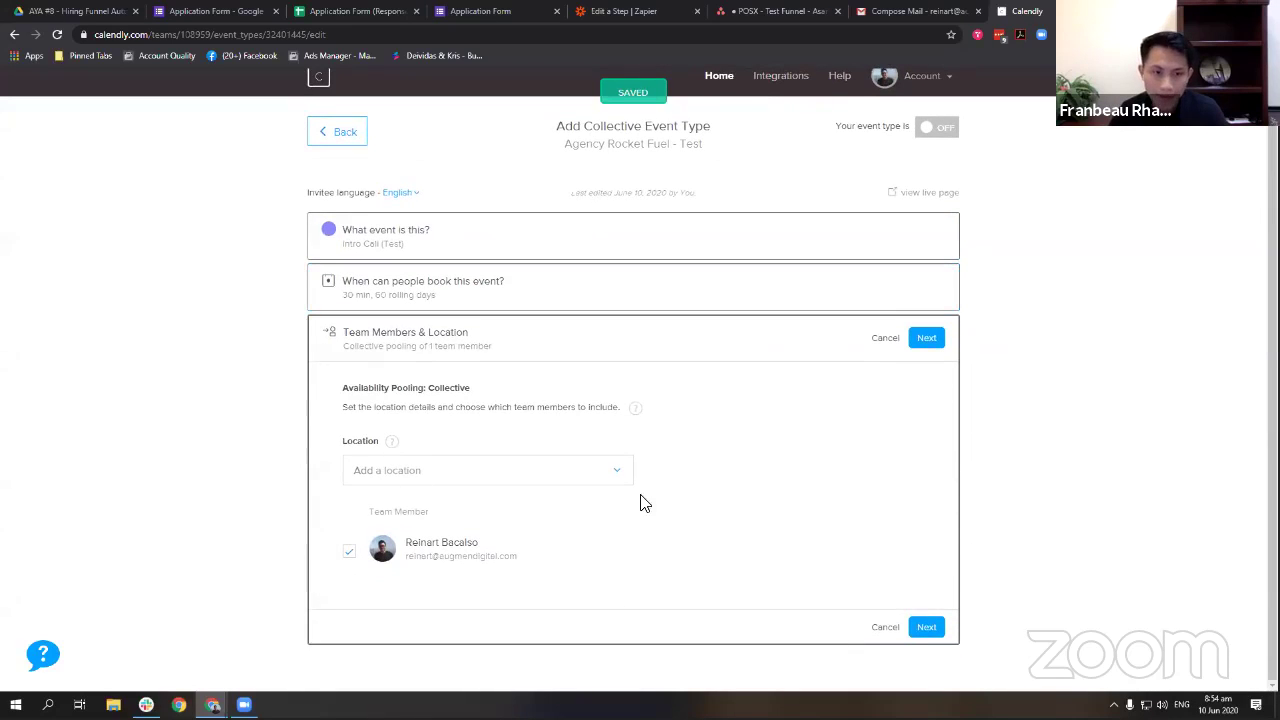
pyautogui.click(607, 470)
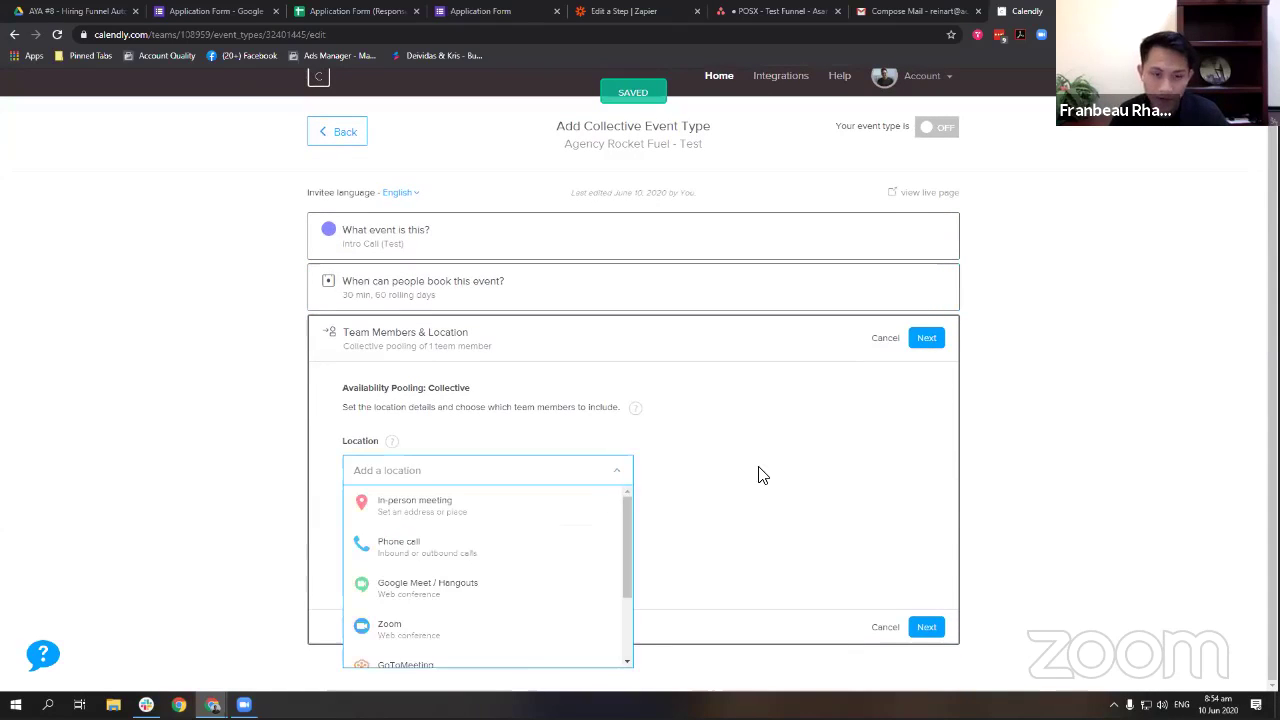
pyautogui.click(758, 475)
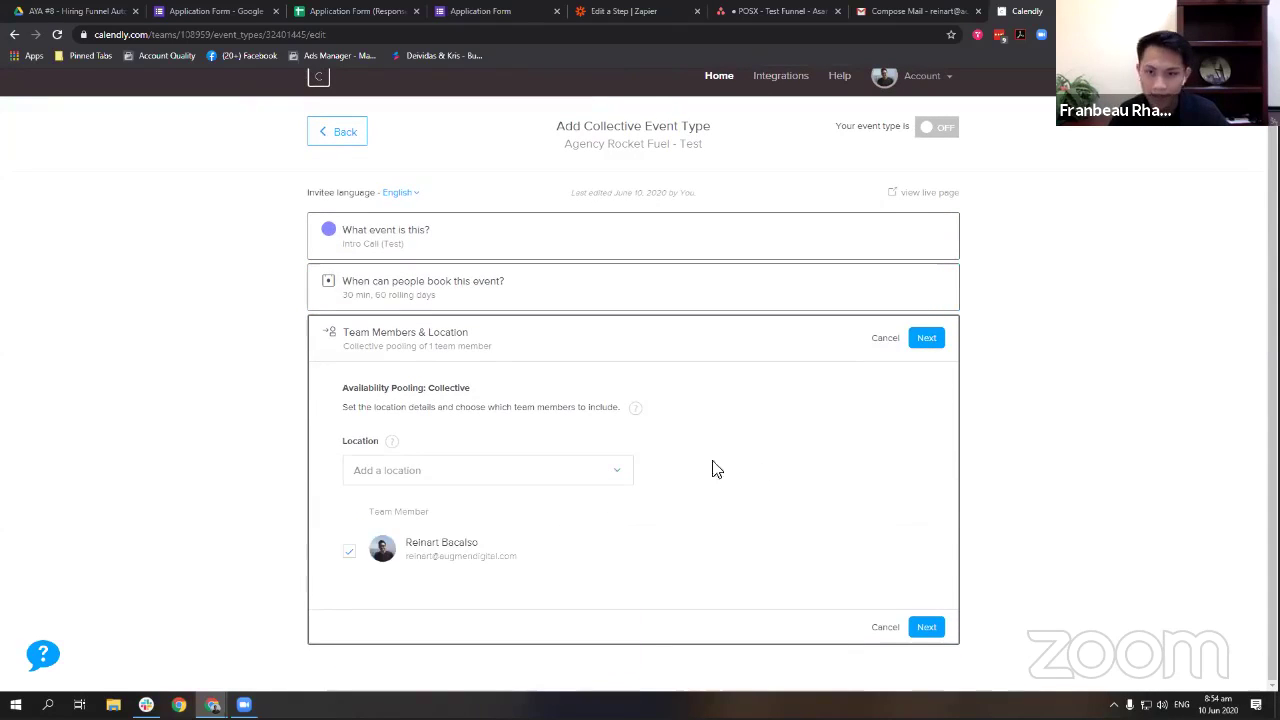
pyautogui.click(922, 342)
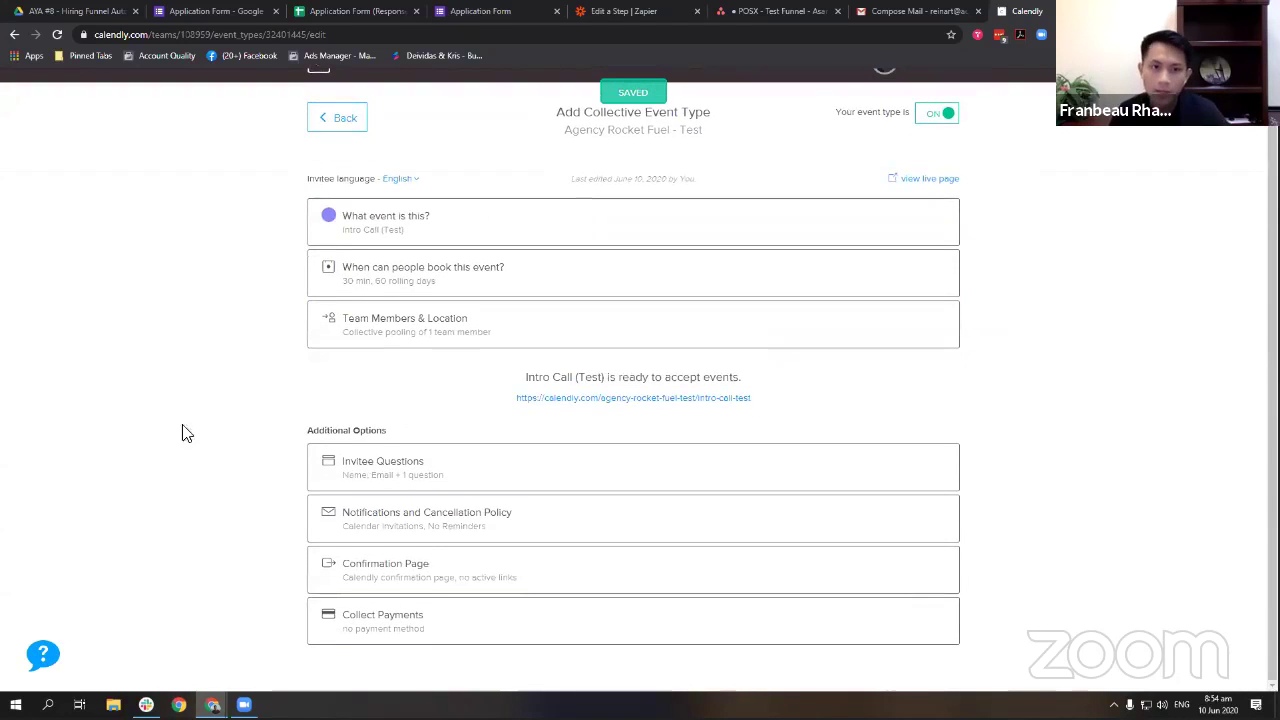
# Make the meeting-preparation invitee question single-choice with answers Yes and No.
pyautogui.click(454, 472)
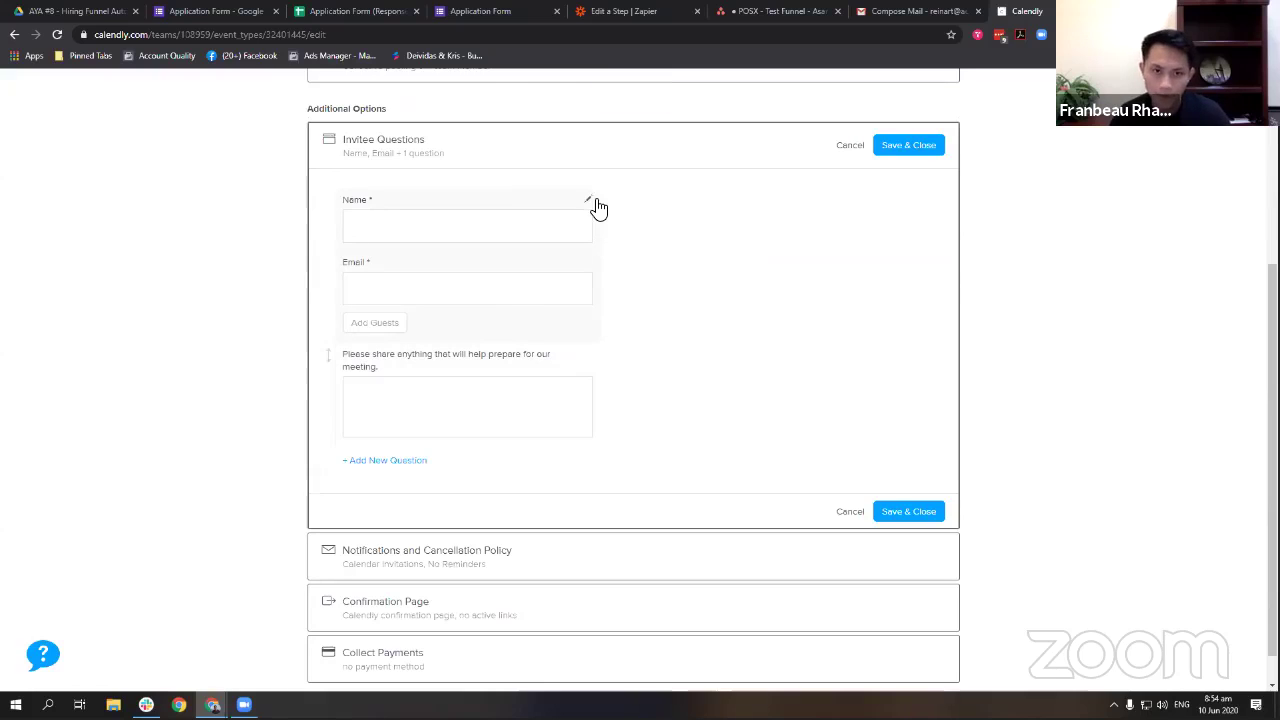
pyautogui.click(594, 201)
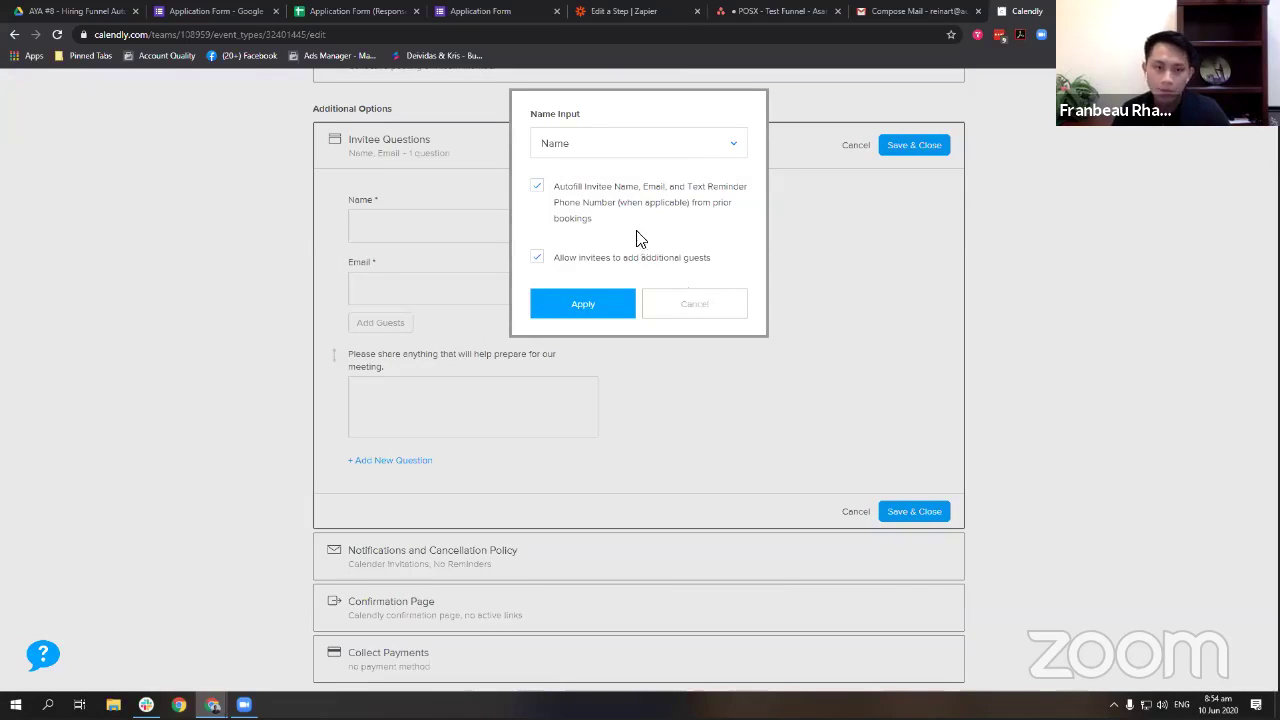
pyautogui.click(712, 315)
pyautogui.click(517, 351)
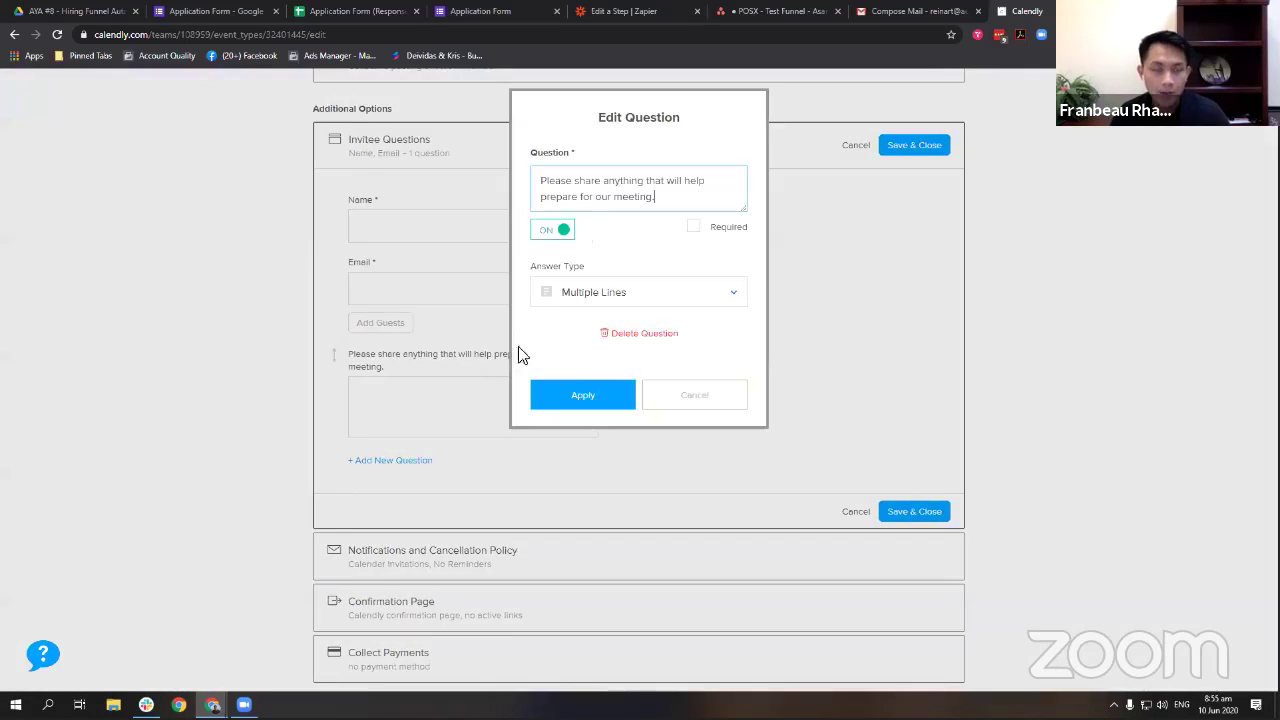
pyautogui.click(625, 292)
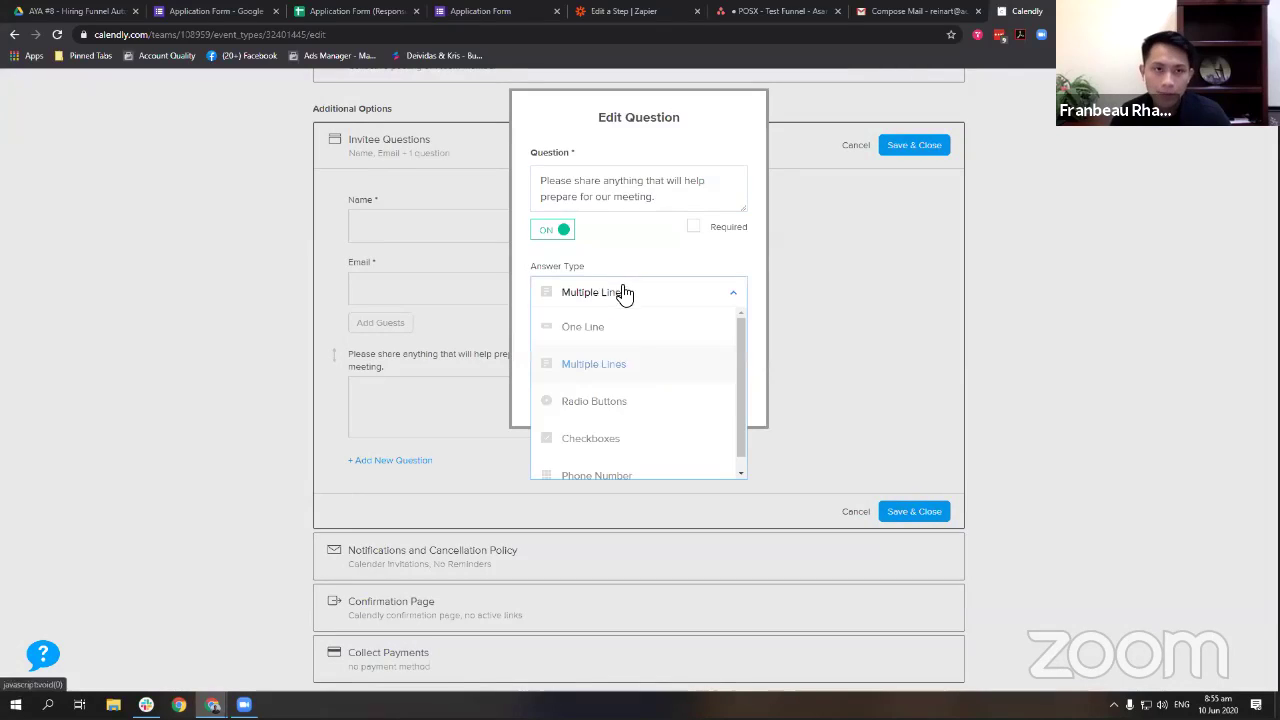
pyautogui.click(636, 401)
pyautogui.click(661, 393)
pyautogui.write('Yes')
pyautogui.press('Tab')
pyautogui.write('N')
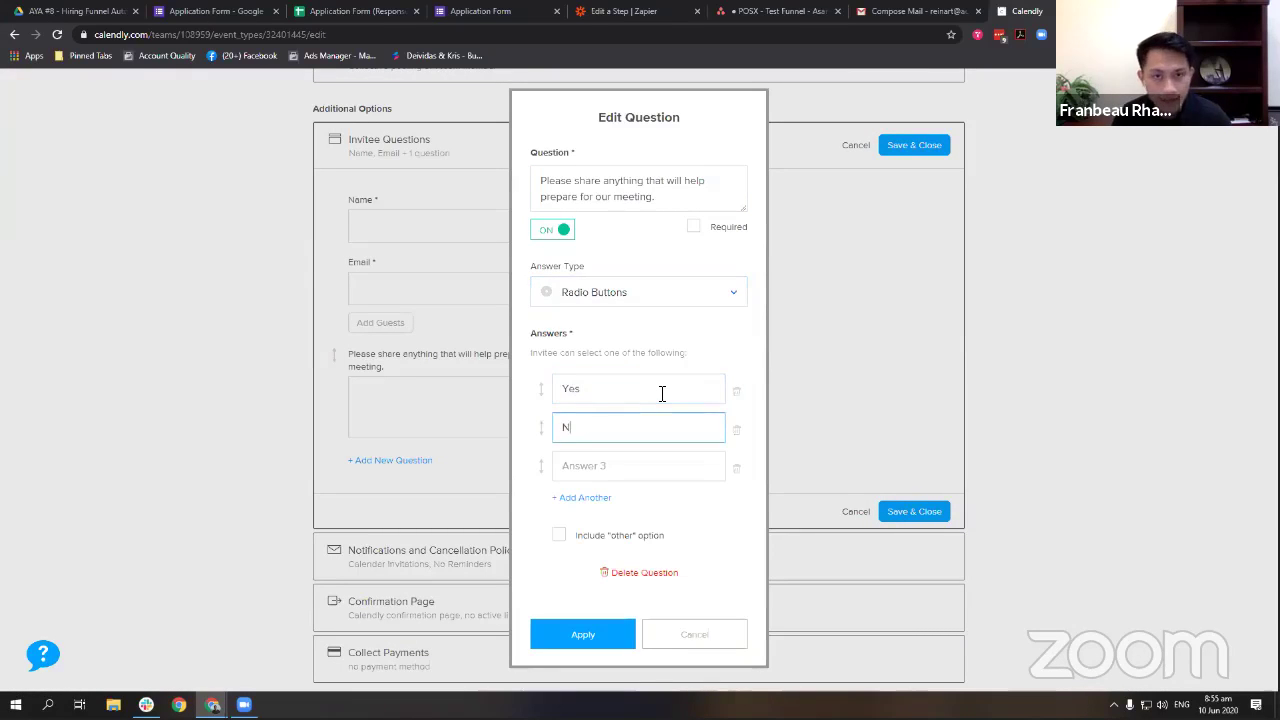
# Reword it to 'Did you use the same email you did in the Application Form?', required, without Answer 3.
pyautogui.tripleClick(684, 220)
pyautogui.write('Did you use the same email')
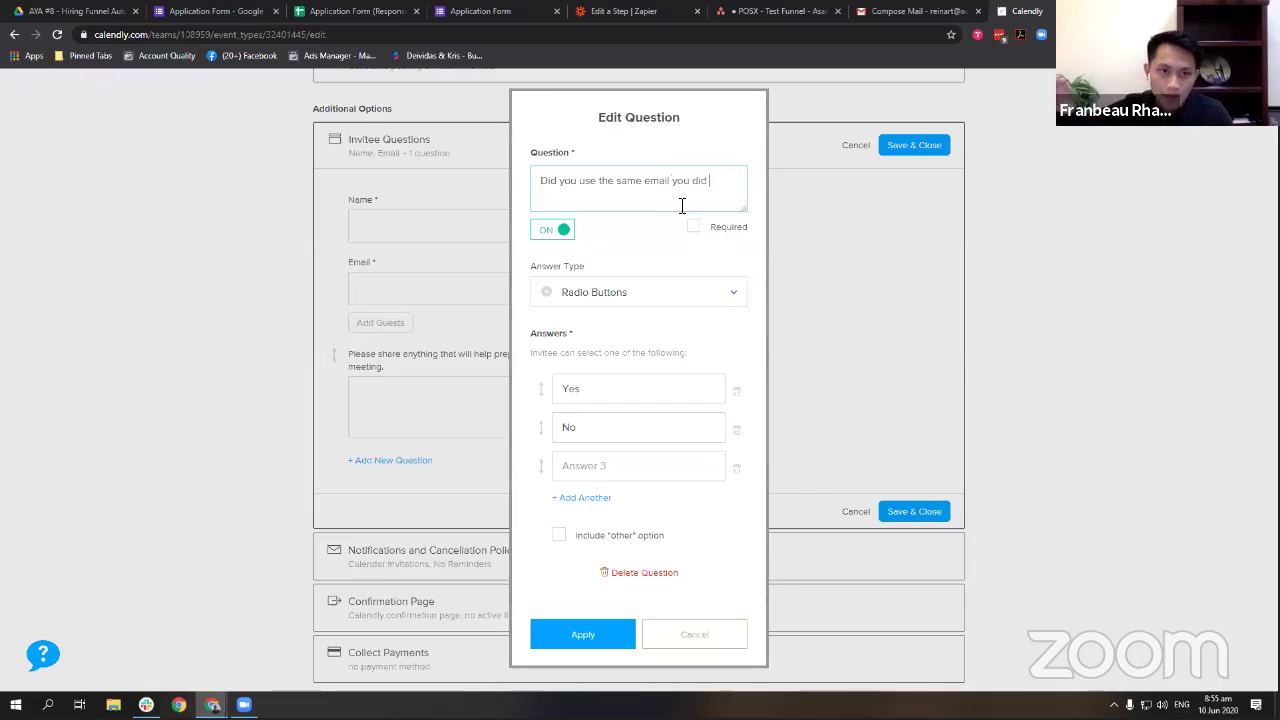
pyautogui.write('you did in the')
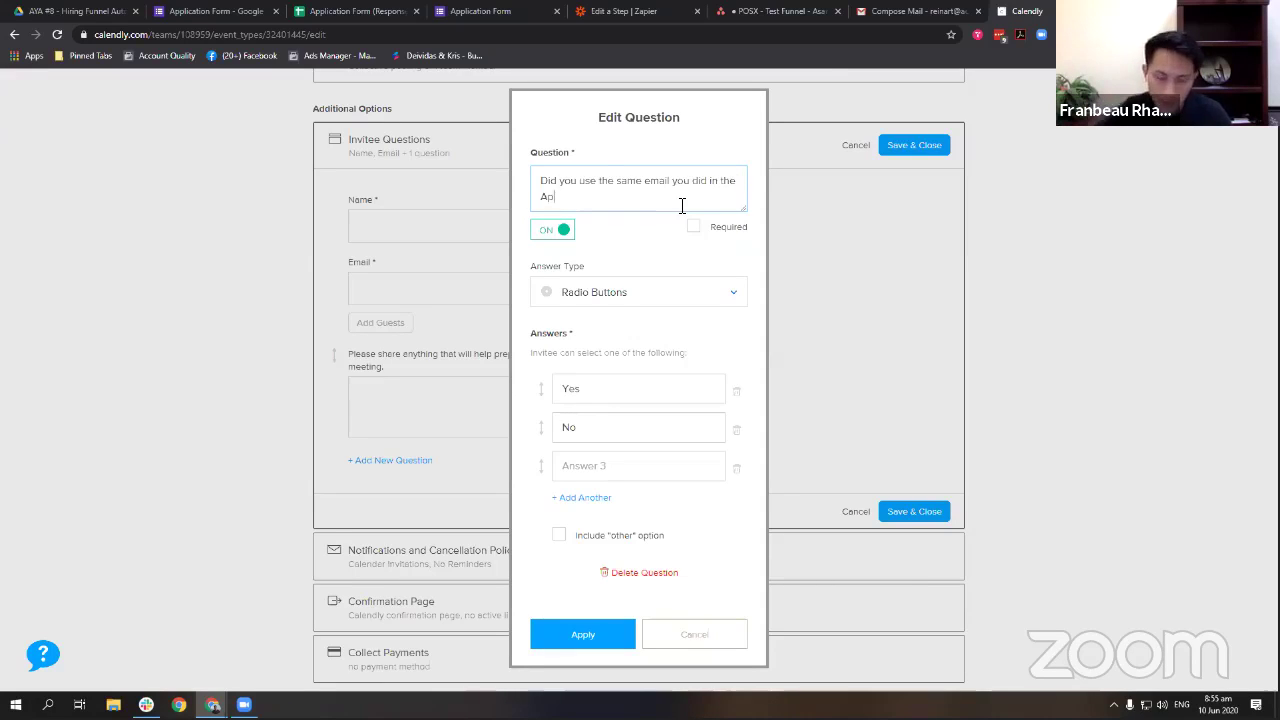
pyautogui.write('Application Form?')
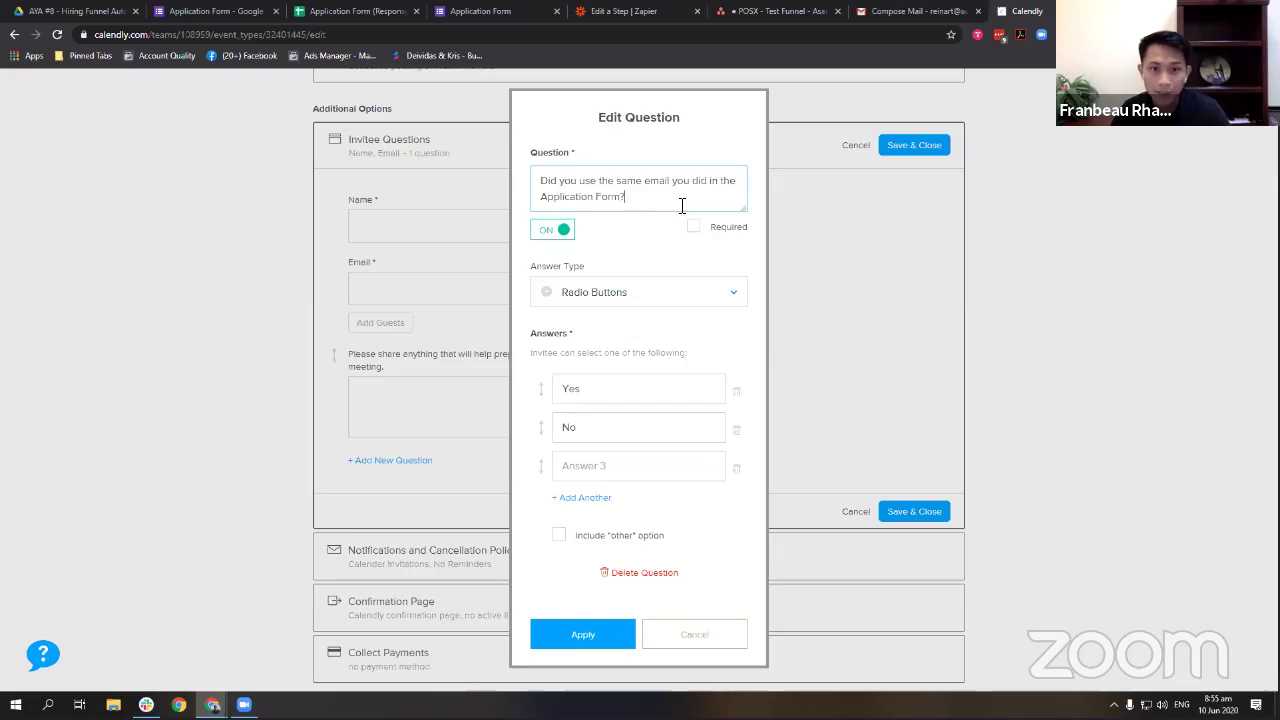
pyautogui.click(692, 228)
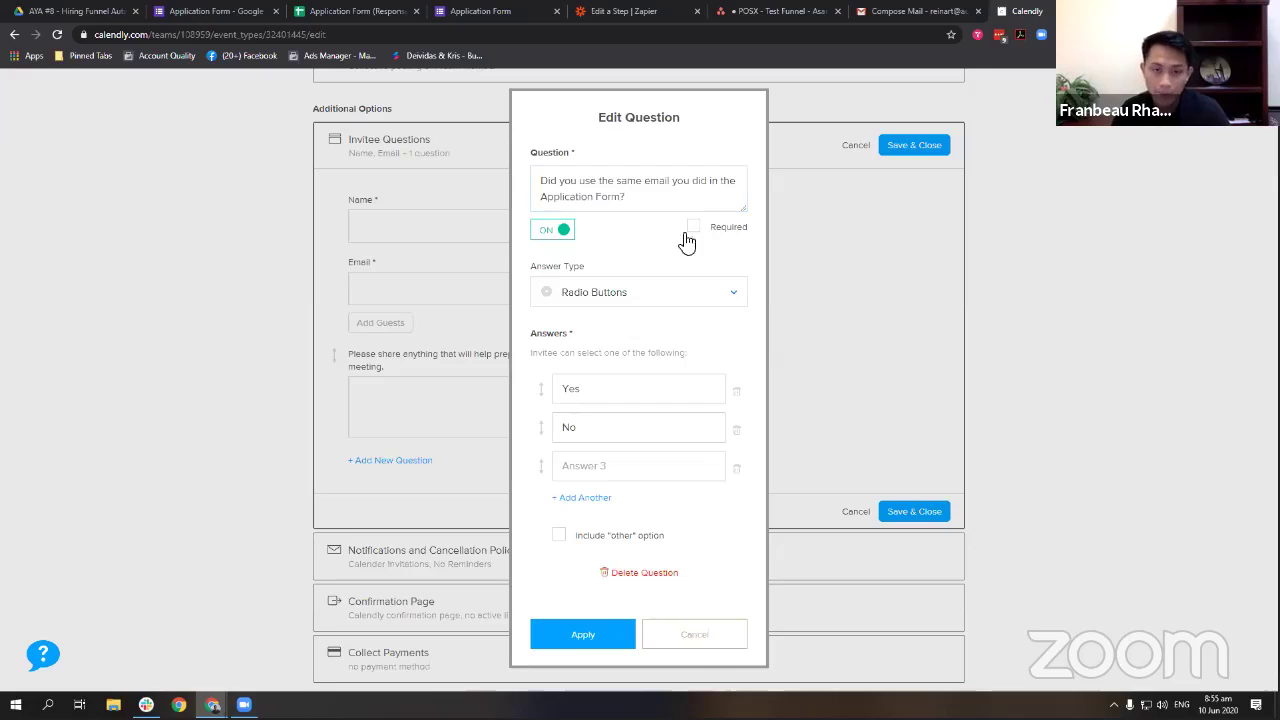
pyautogui.click(628, 645)
pyautogui.click(732, 468)
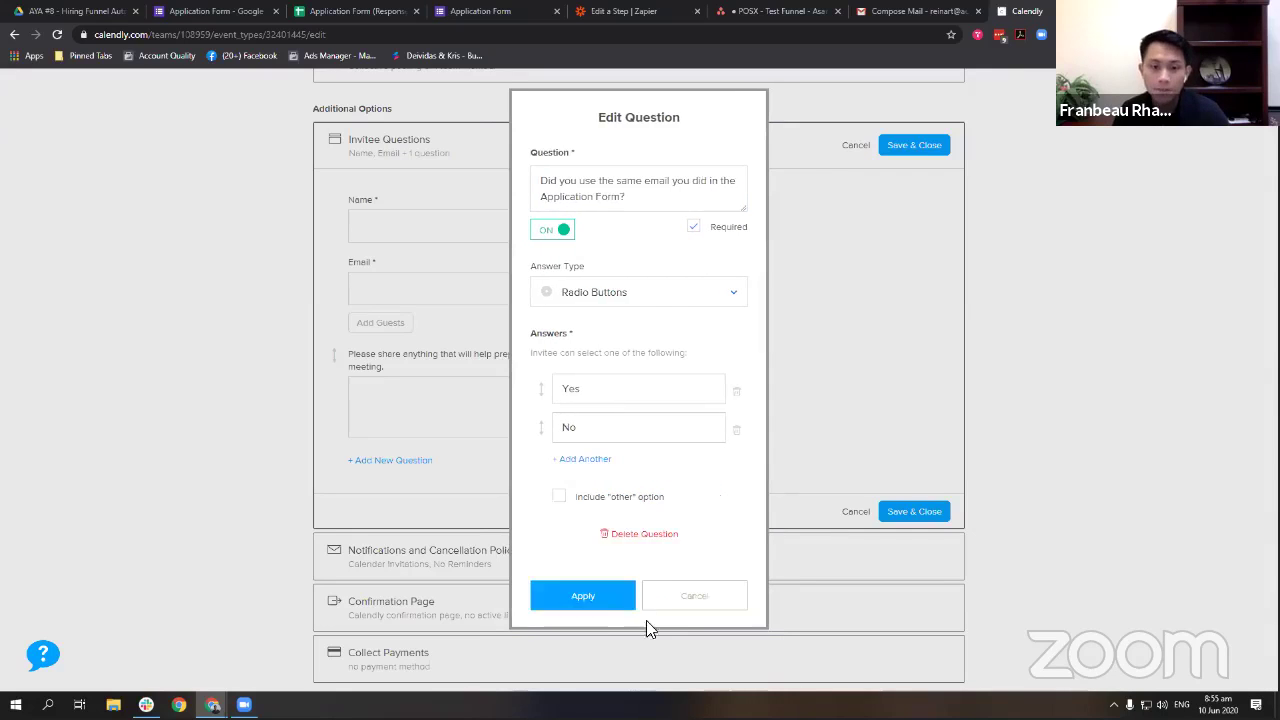
pyautogui.click(615, 594)
pyautogui.click(921, 507)
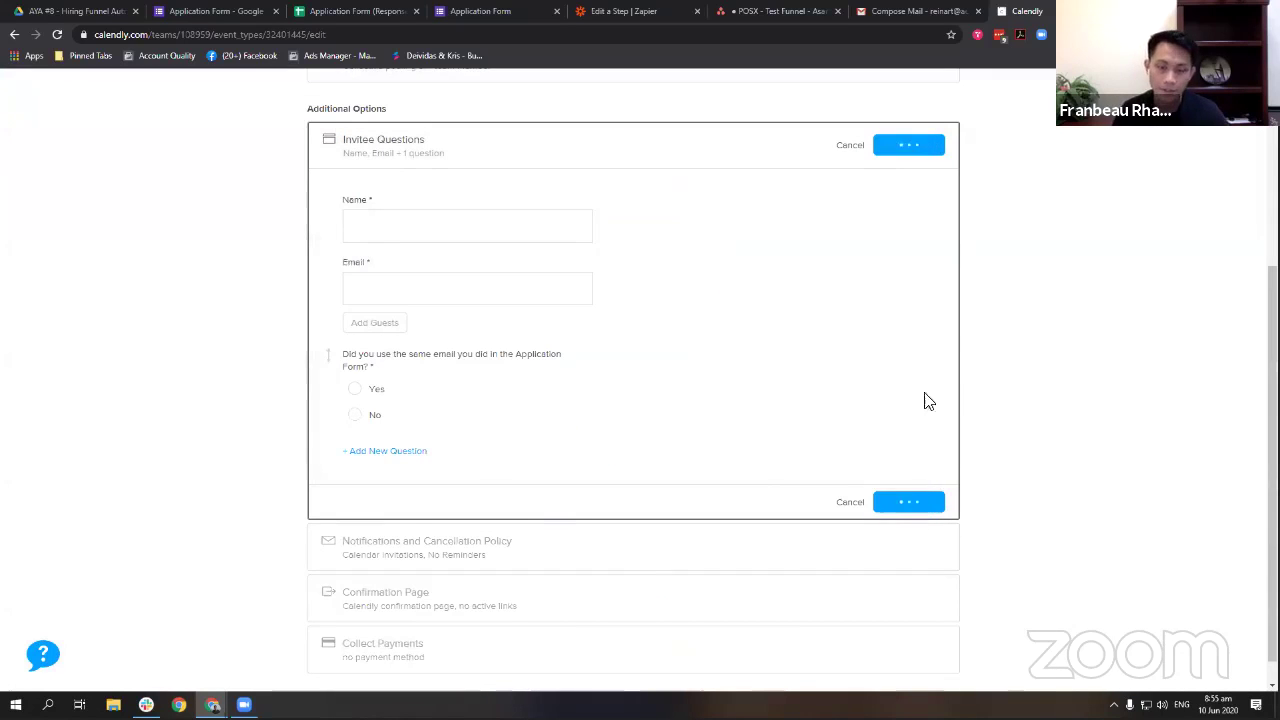
# Review the invitee questions once more and save the event type changes.
pyautogui.click(591, 455)
pyautogui.scroll(-1, 943, 431)
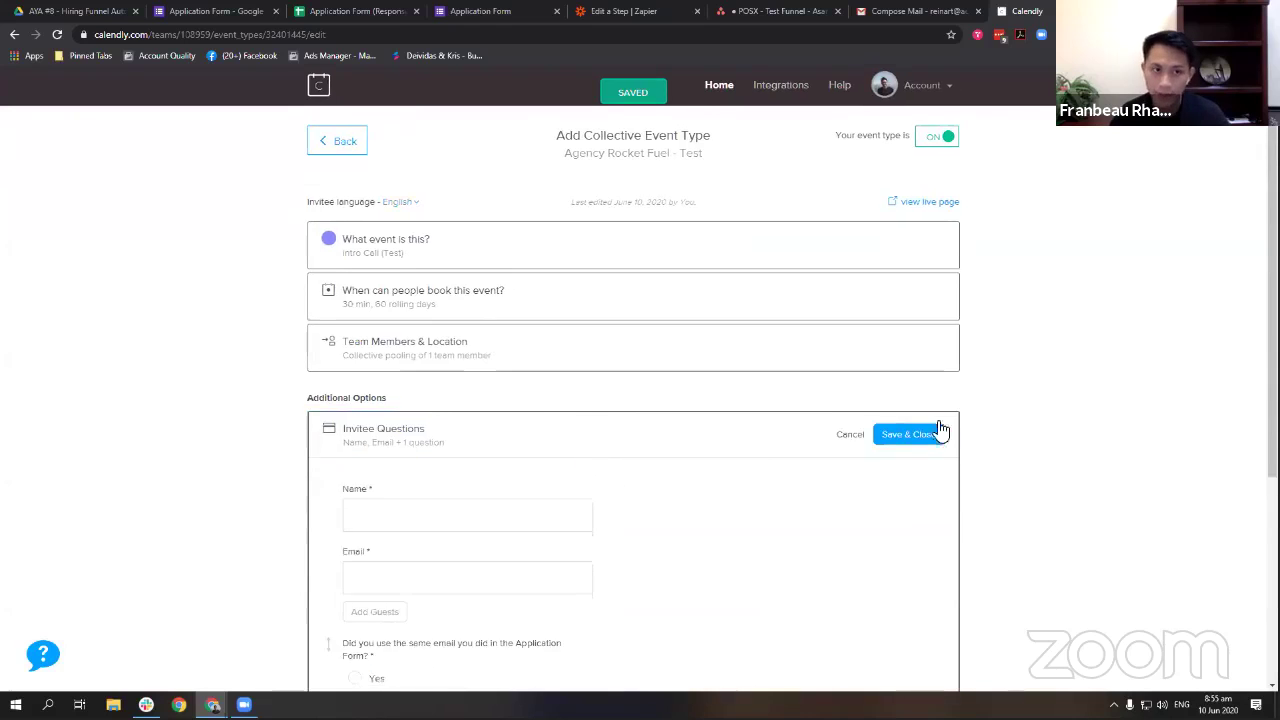
pyautogui.scroll(1, 963, 308)
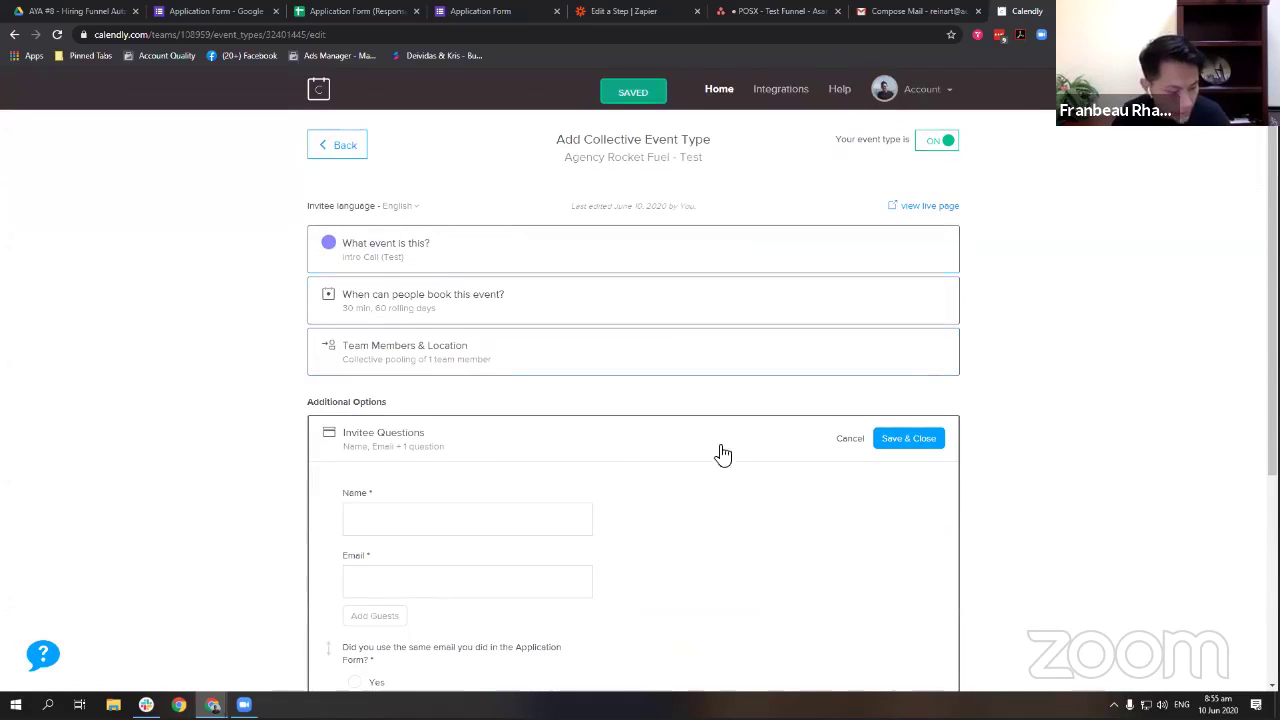
pyautogui.scroll(-2, 600, 286)
pyautogui.scroll(1, 691, 403)
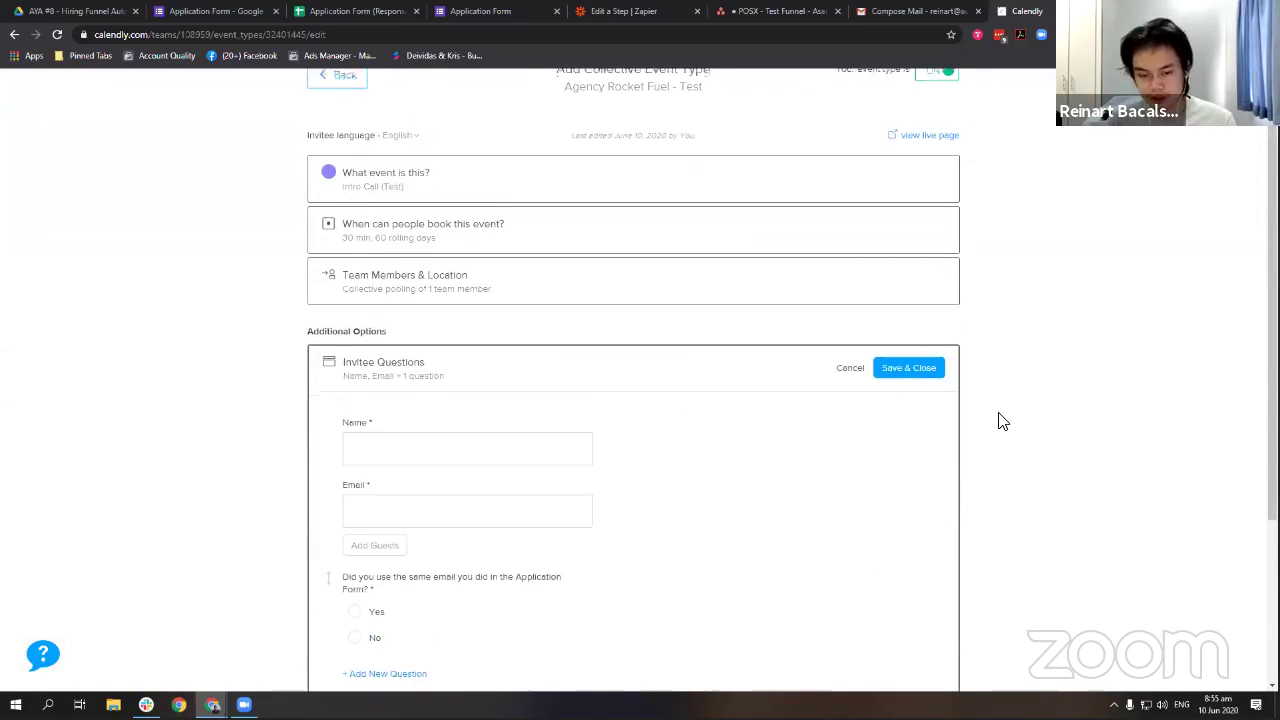
pyautogui.scroll(-2, 997, 420)
pyautogui.scroll(1, 781, 430)
pyautogui.scroll(2, 781, 430)
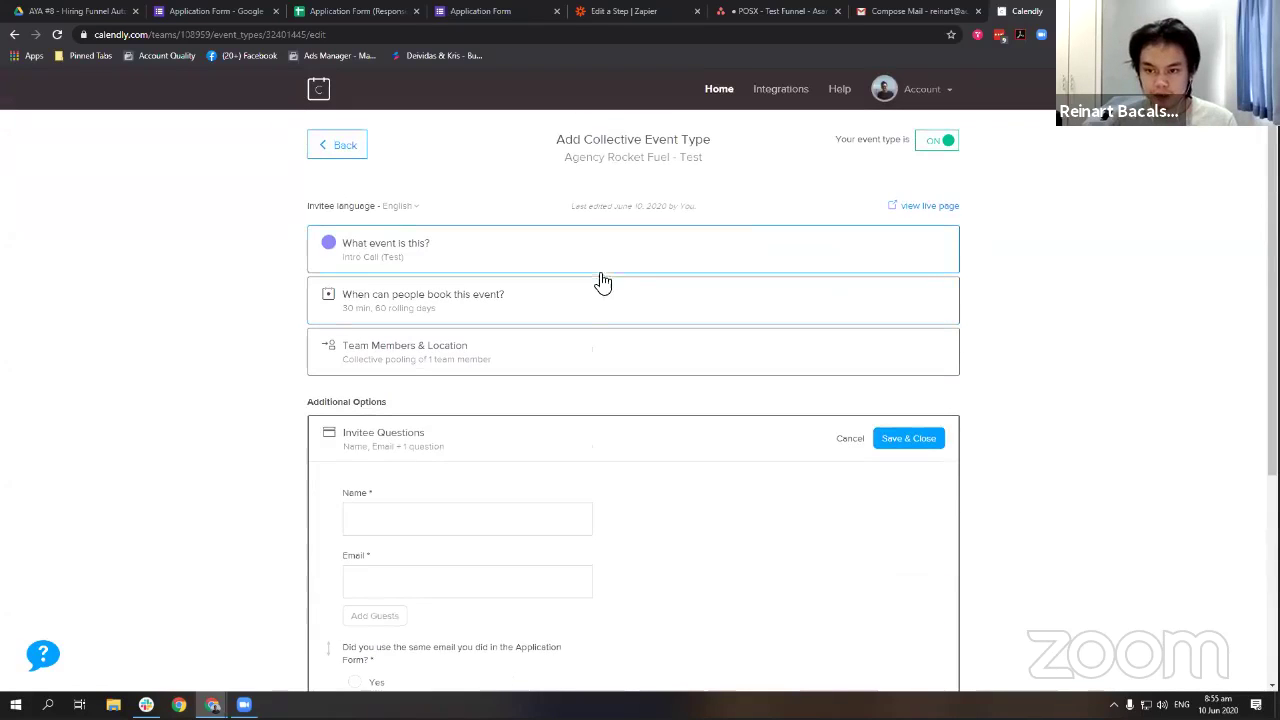
pyautogui.scroll(-2, 363, 343)
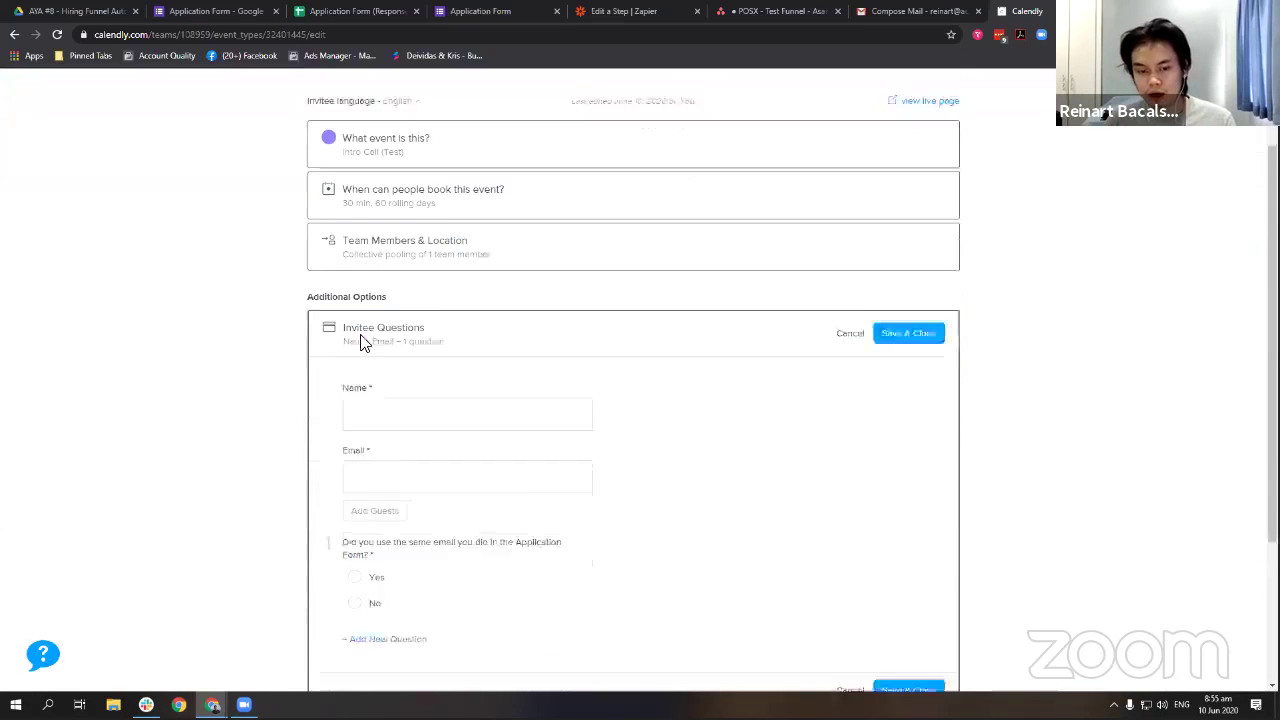
pyautogui.click(938, 309)
pyautogui.scroll(2, 1010, 255)
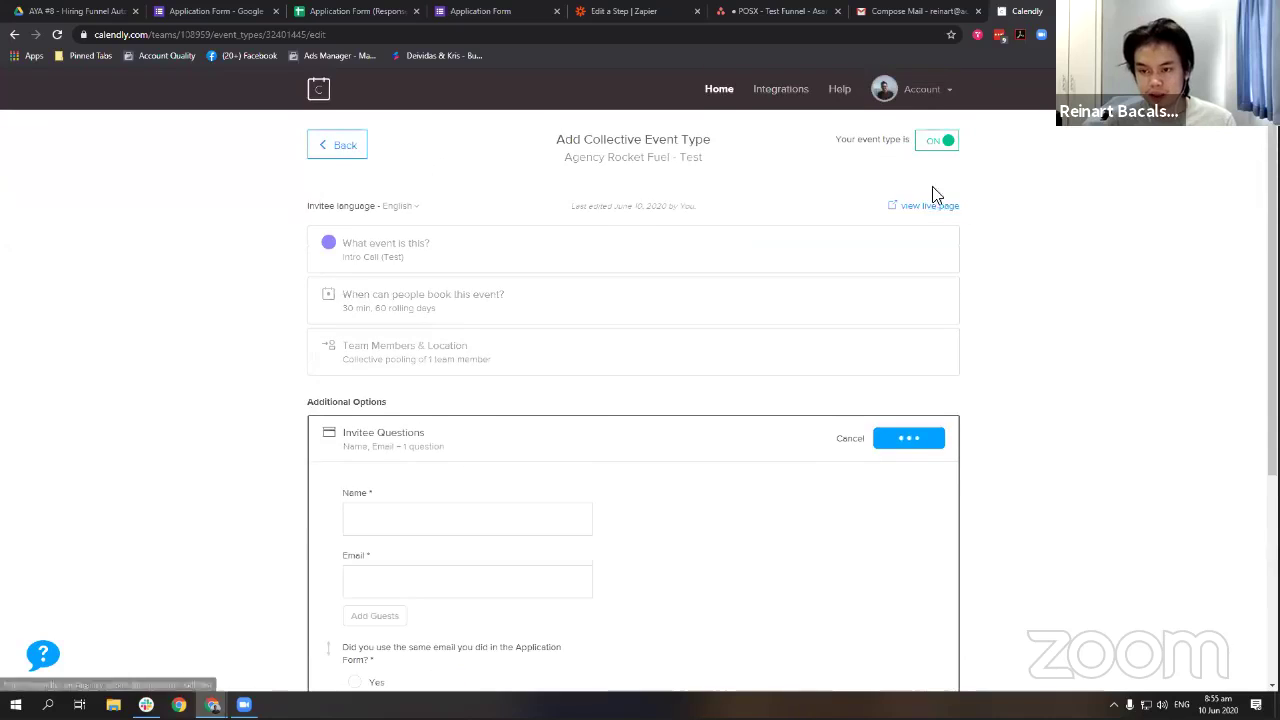
# Open the Intro Call (Test) public booking page in a new tab.
pyautogui.click(934, 209)
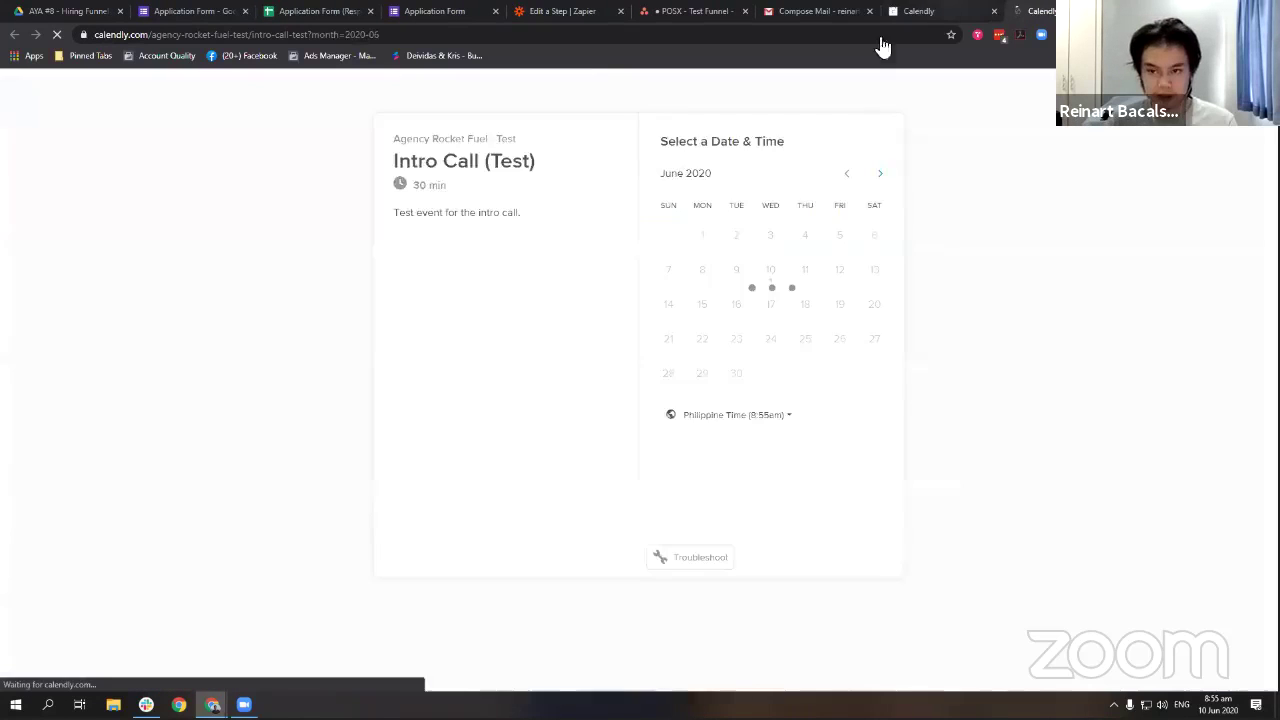
pyautogui.click(912, 11)
pyautogui.hotkey('ctrl', 'Tab')
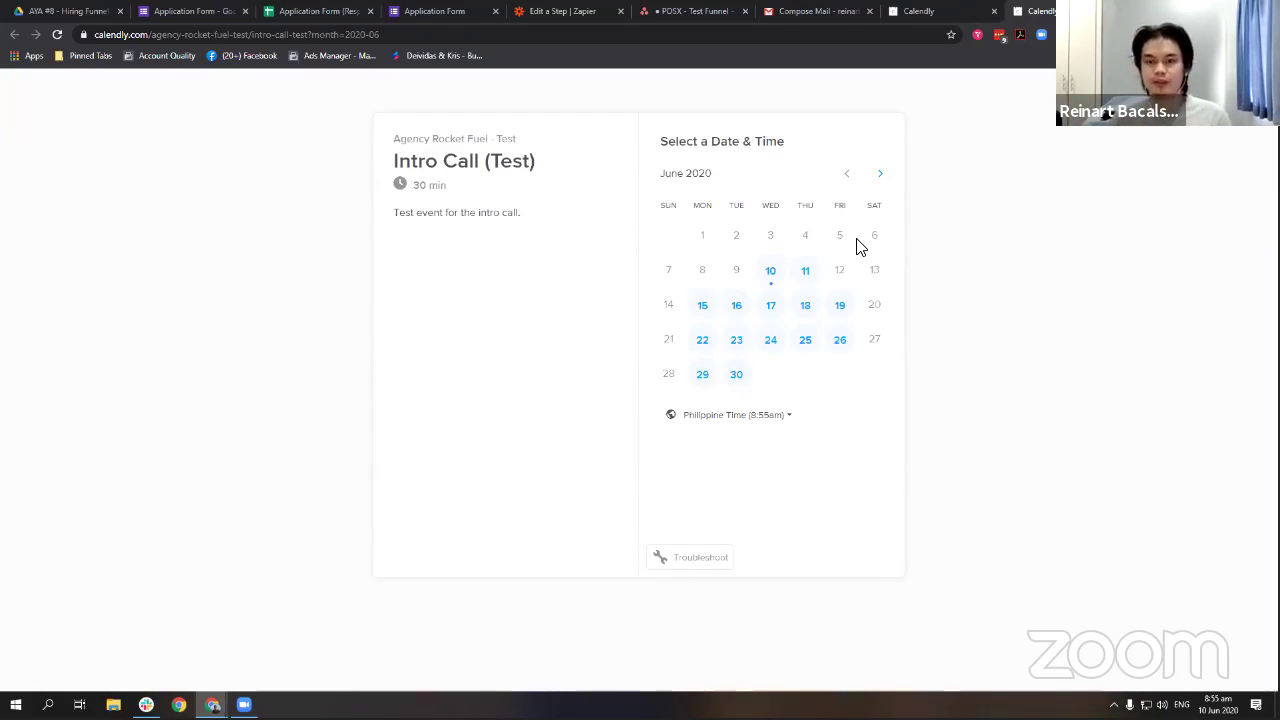
# Compare with the POSX - Test Funnel Asana board, then pick June 10 on the booking calendar.
pyautogui.click(690, 11)
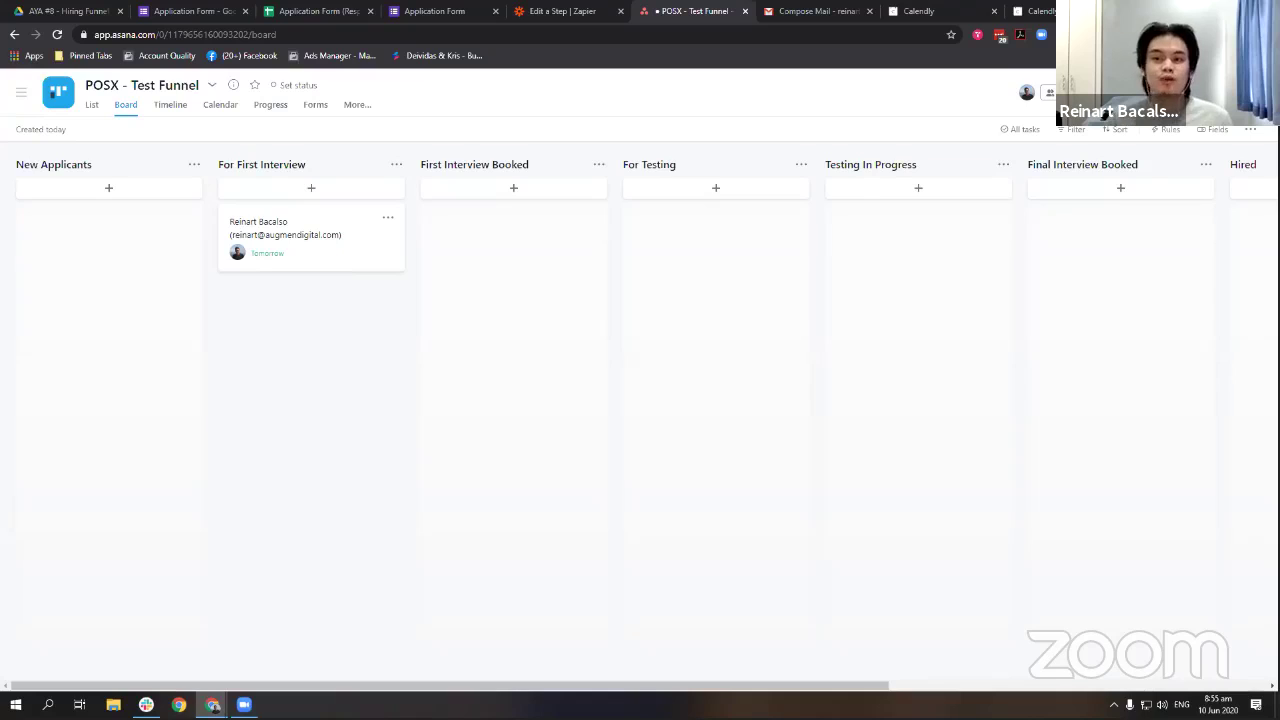
pyautogui.click(1020, 11)
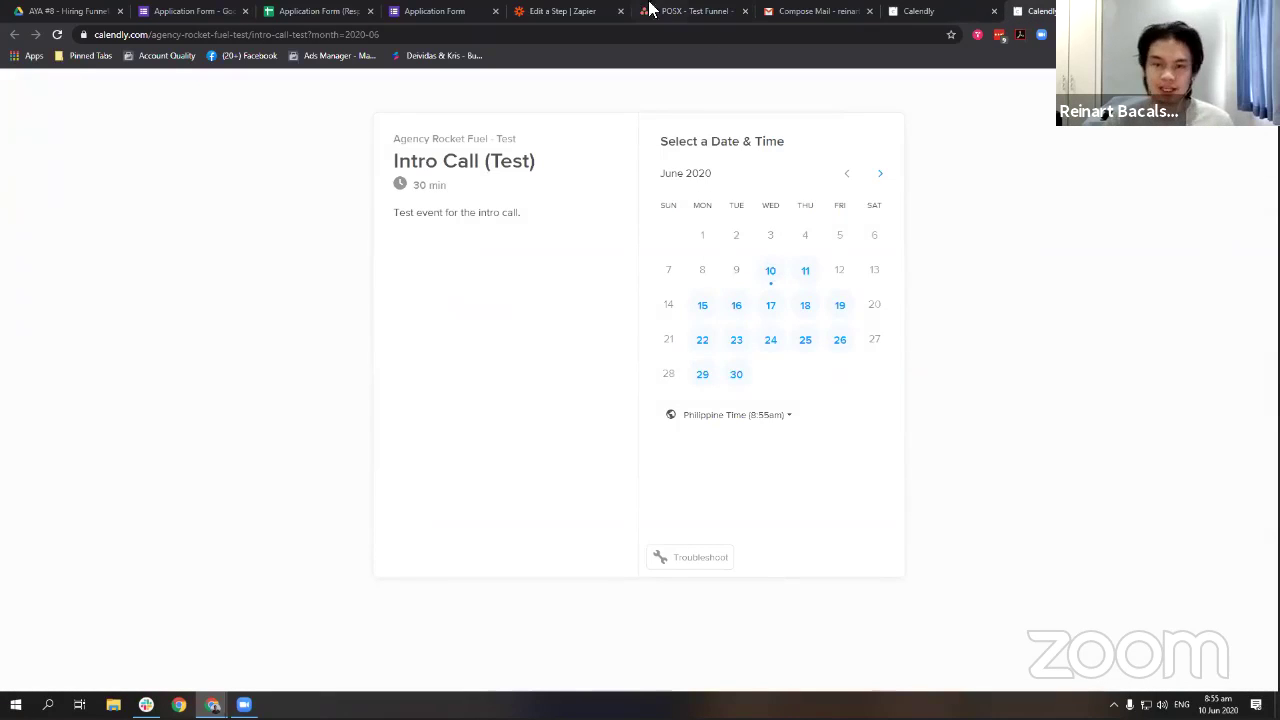
pyautogui.click(694, 12)
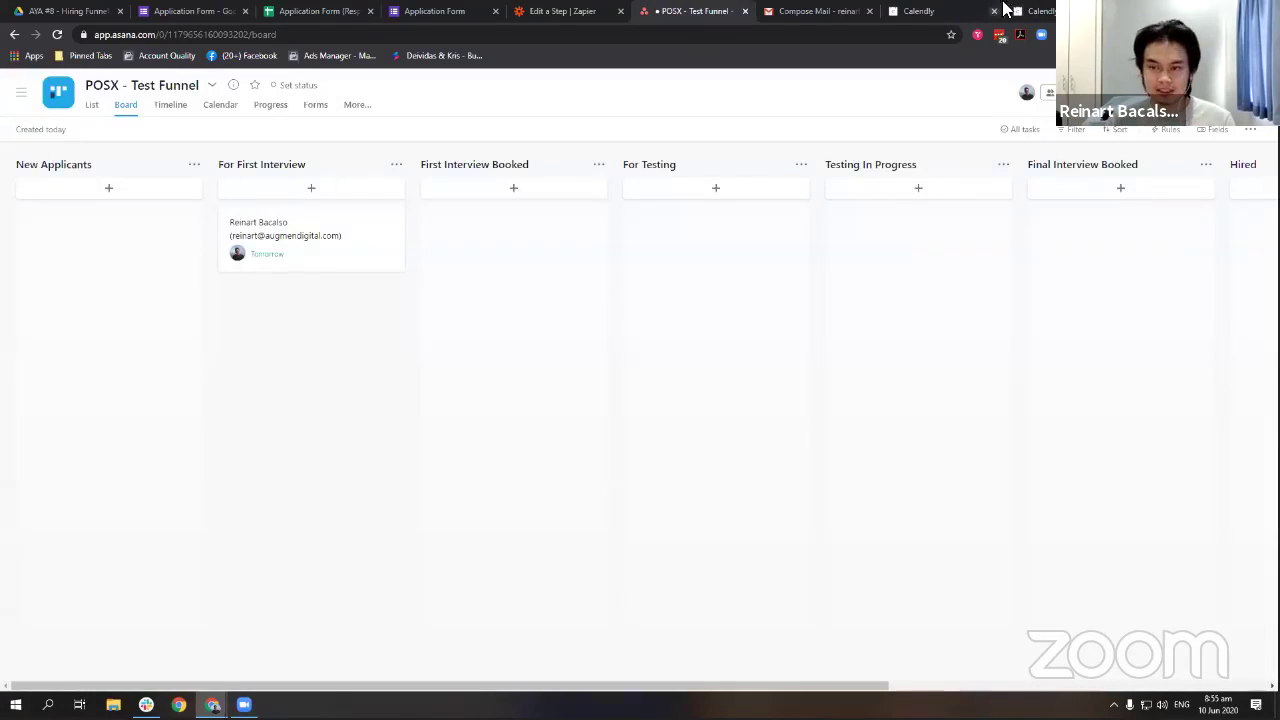
pyautogui.click(1036, 11)
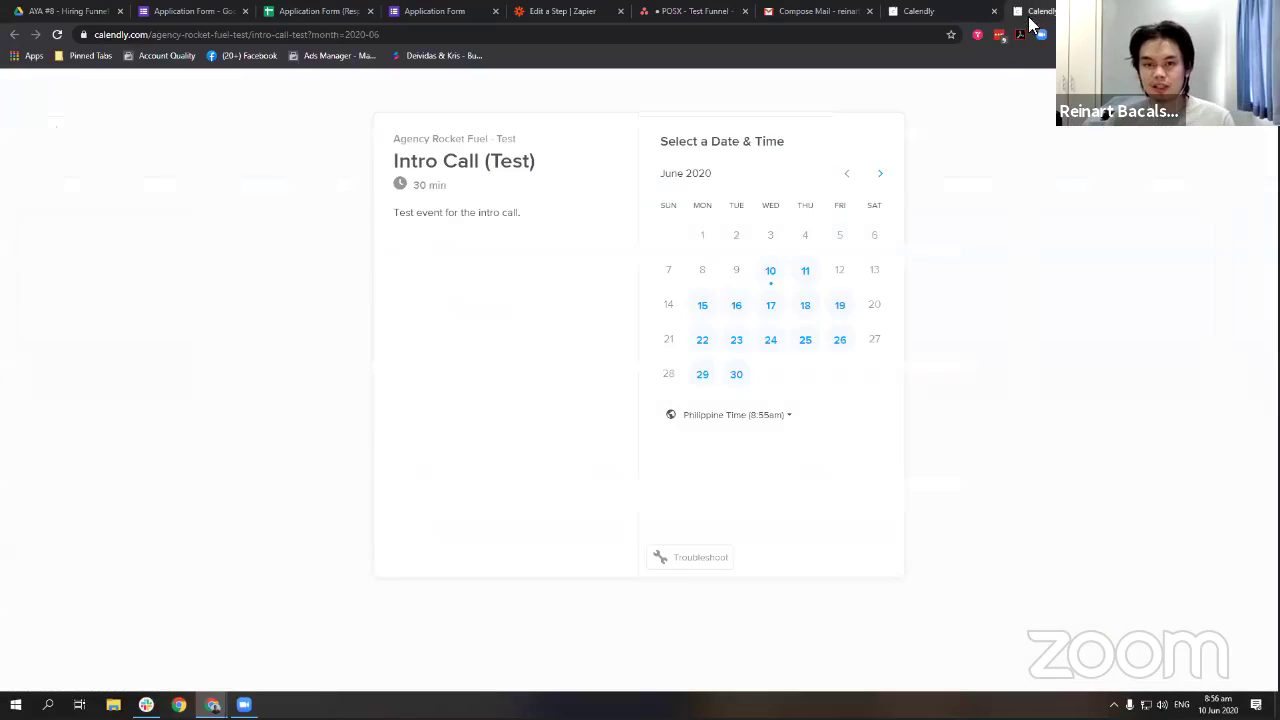
pyautogui.click(694, 11)
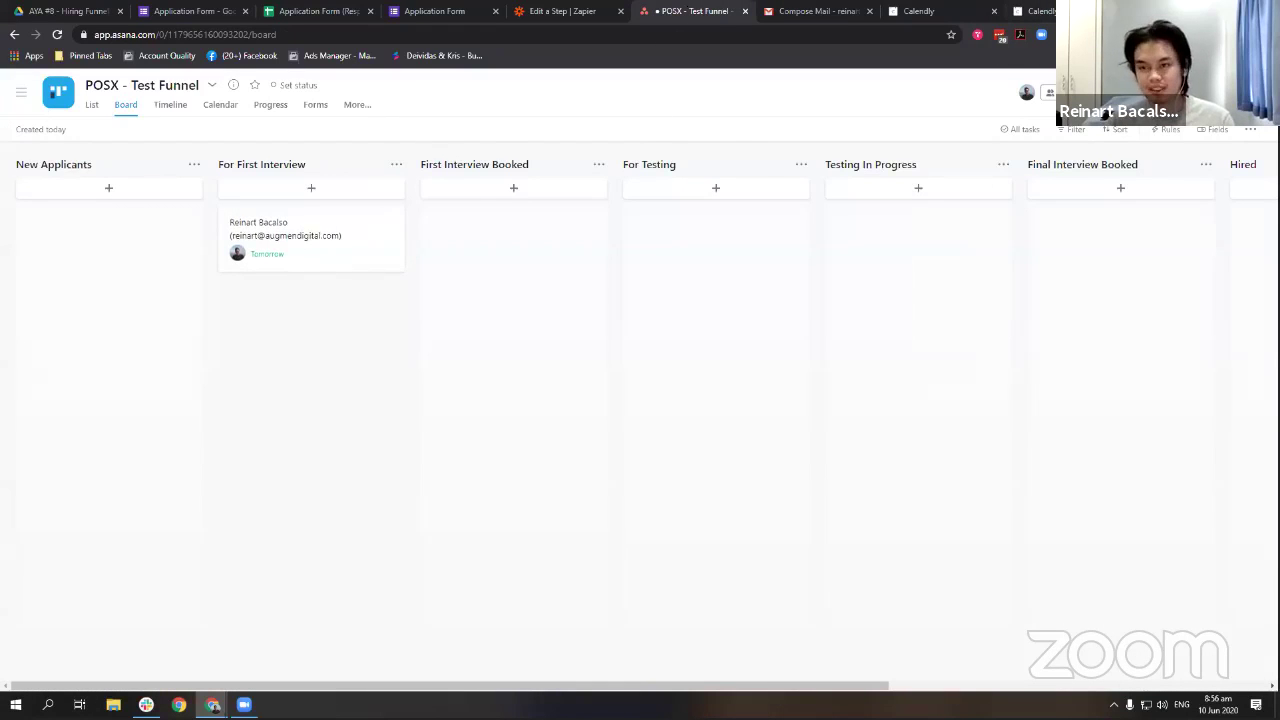
pyautogui.click(1036, 11)
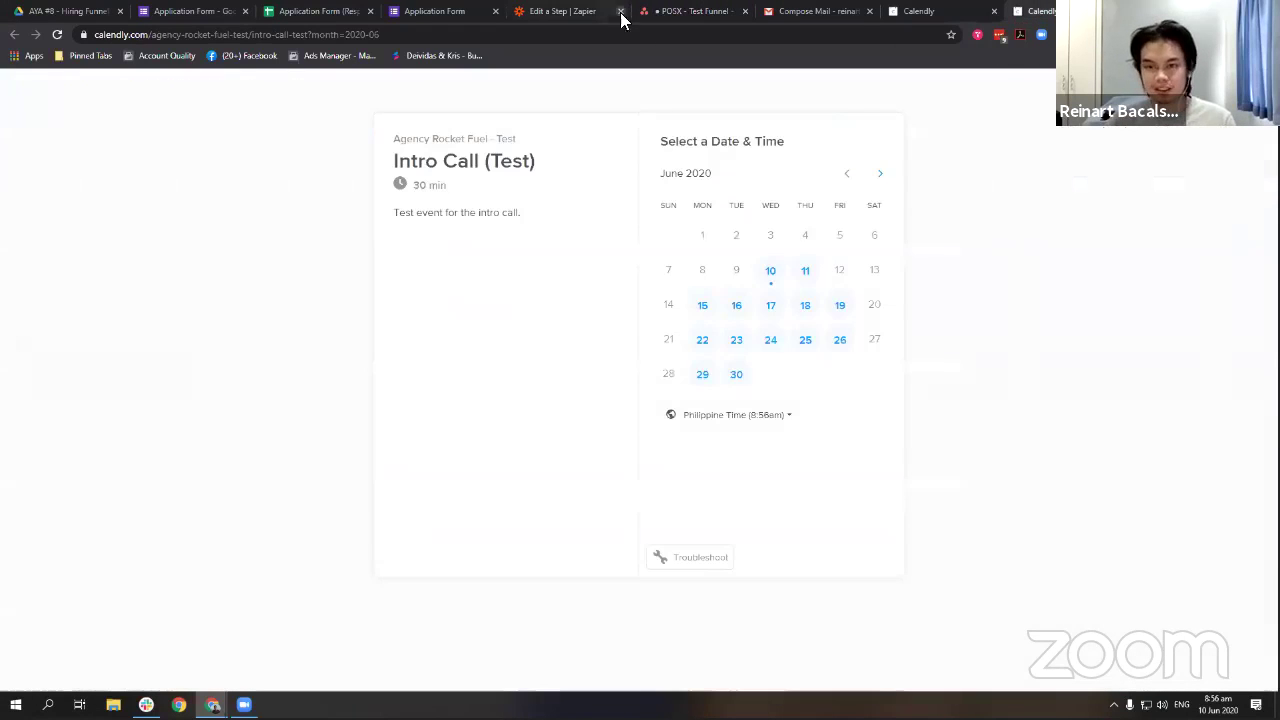
pyautogui.click(770, 270)
# Book the 4:00pm June 10 slot, answer Yes to the same-email question, and schedule it.
pyautogui.click(902, 262)
pyautogui.click(920, 257)
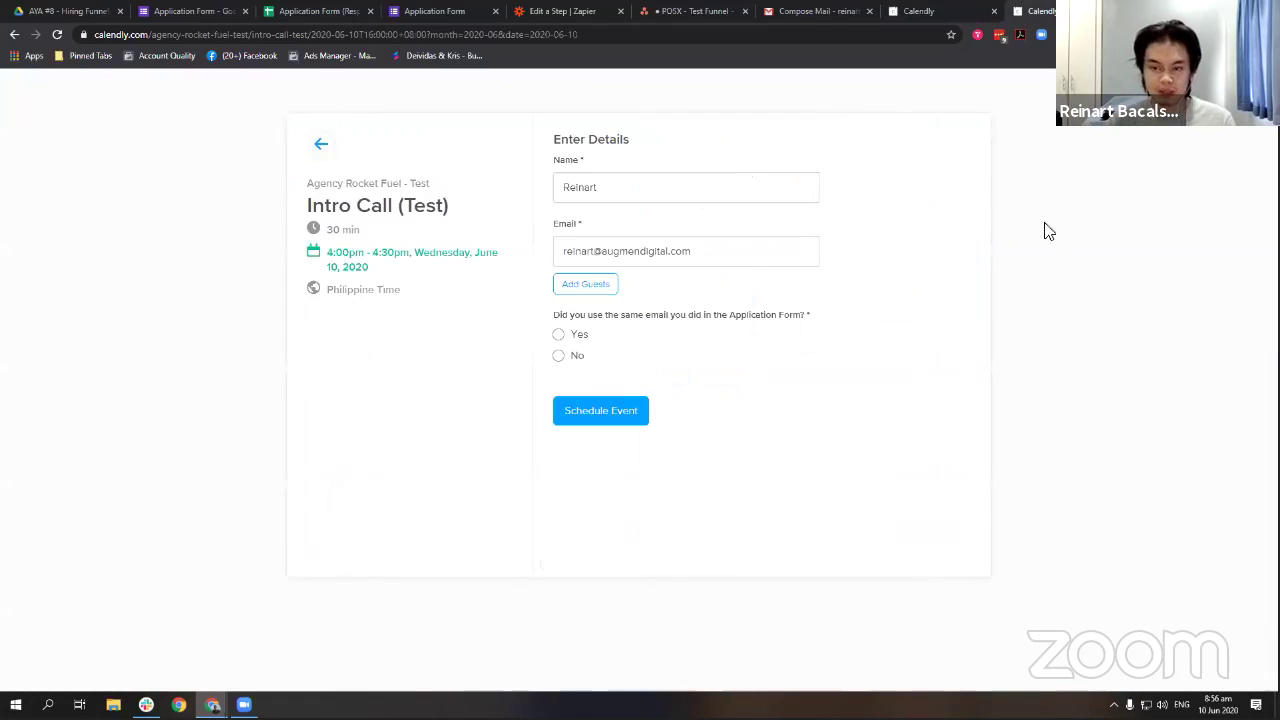
pyautogui.click(742, 253)
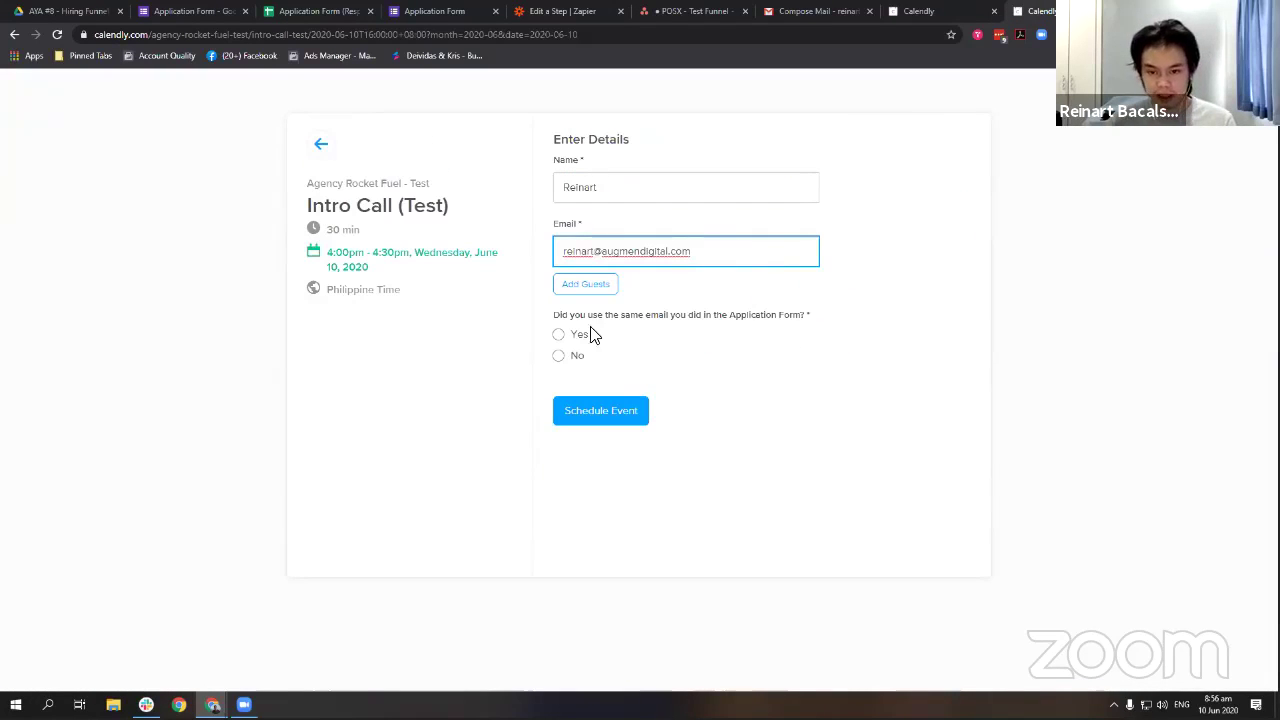
pyautogui.moveTo(549, 324); pyautogui.dragTo(609, 316)
pyautogui.click(817, 318)
pyautogui.click(826, 318)
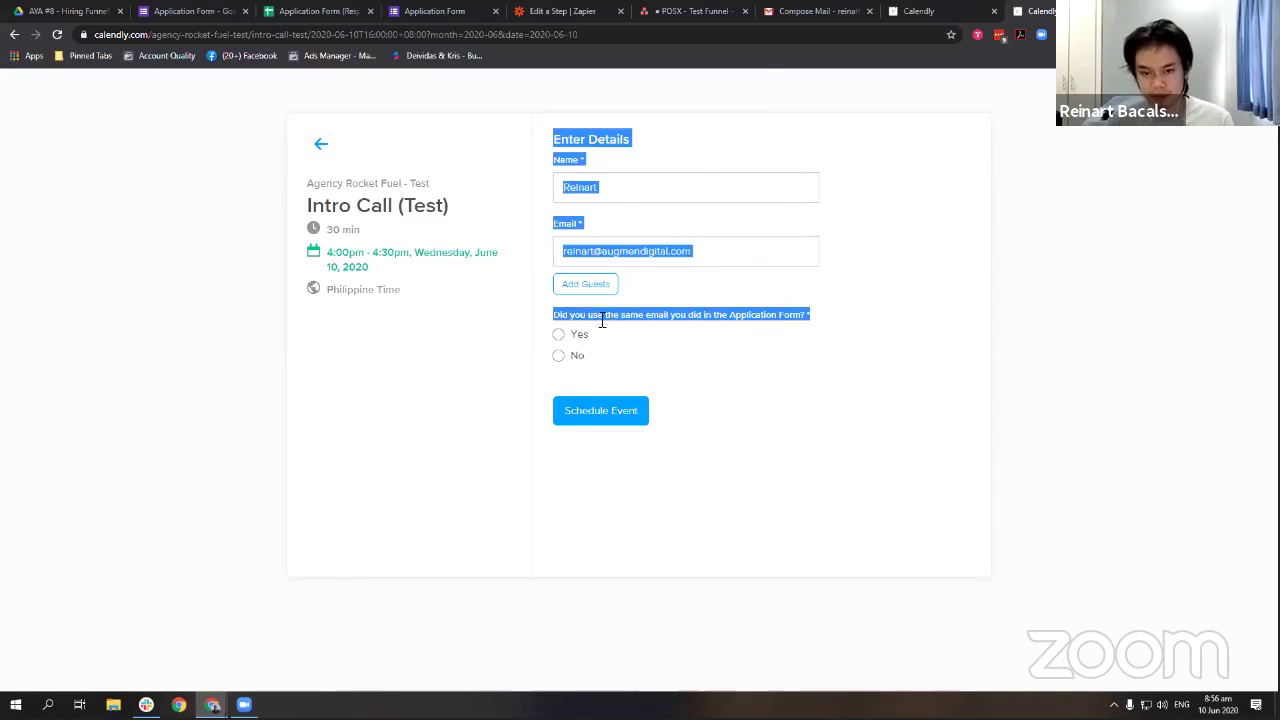
pyautogui.click(578, 336)
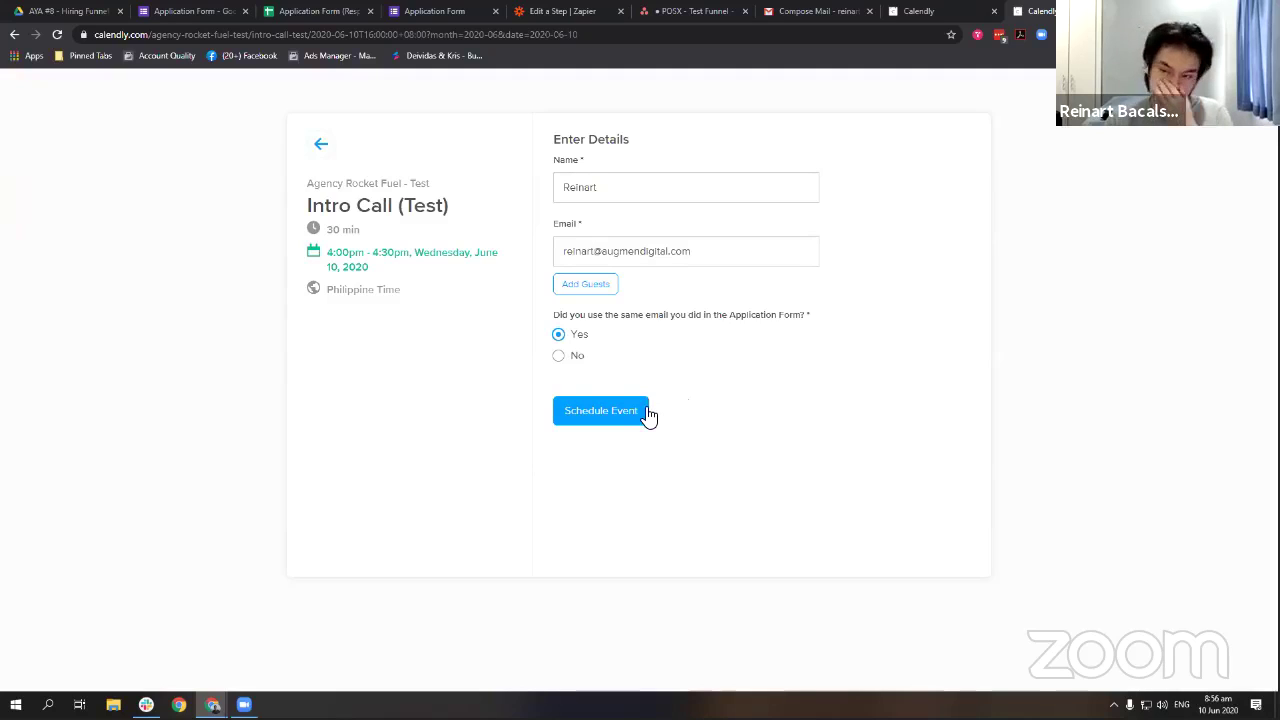
pyautogui.click(610, 411)
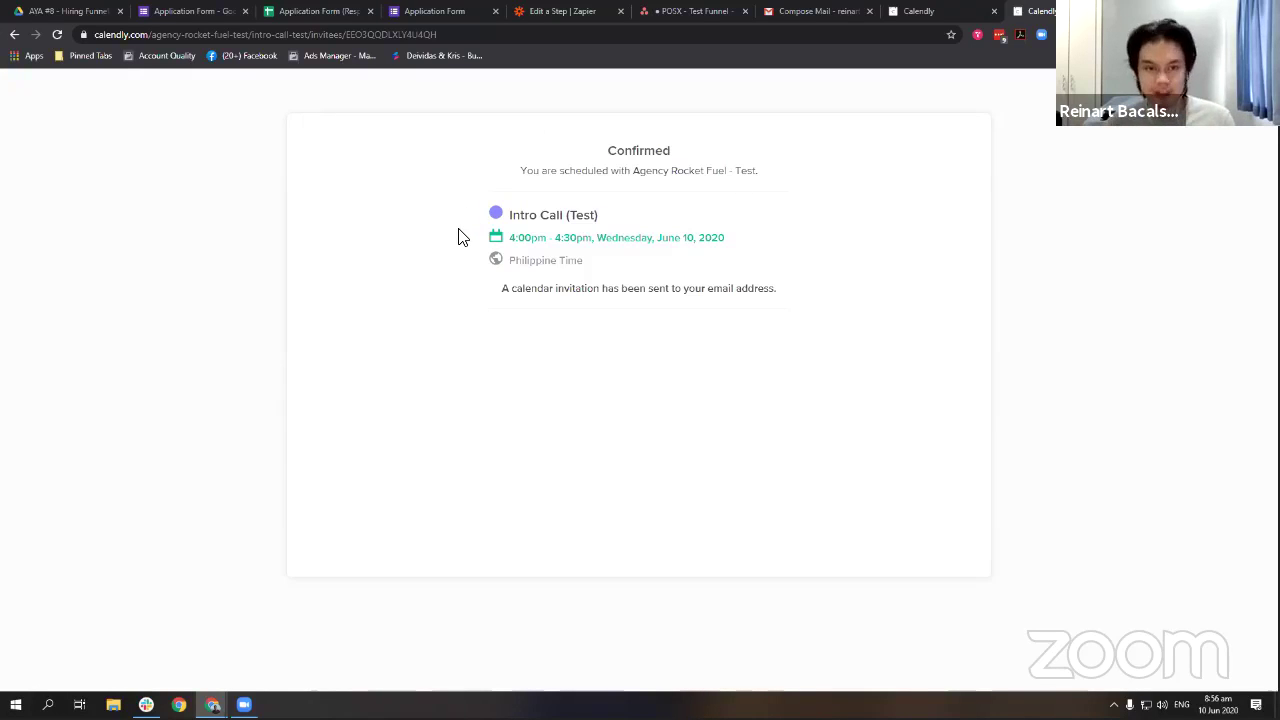
# Create a shared Google Sheets file in the AYA #8 Drive folder and return to the responses sheet.
pyautogui.click(523, 10)
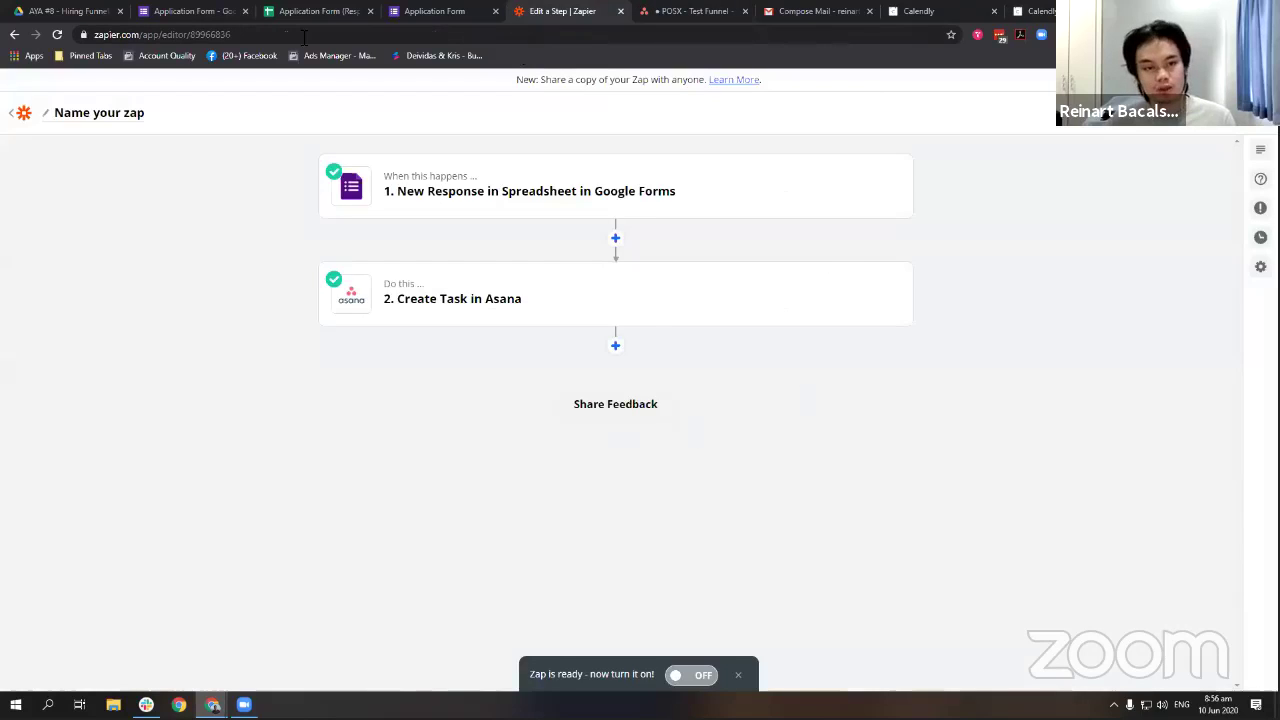
pyautogui.click(65, 11)
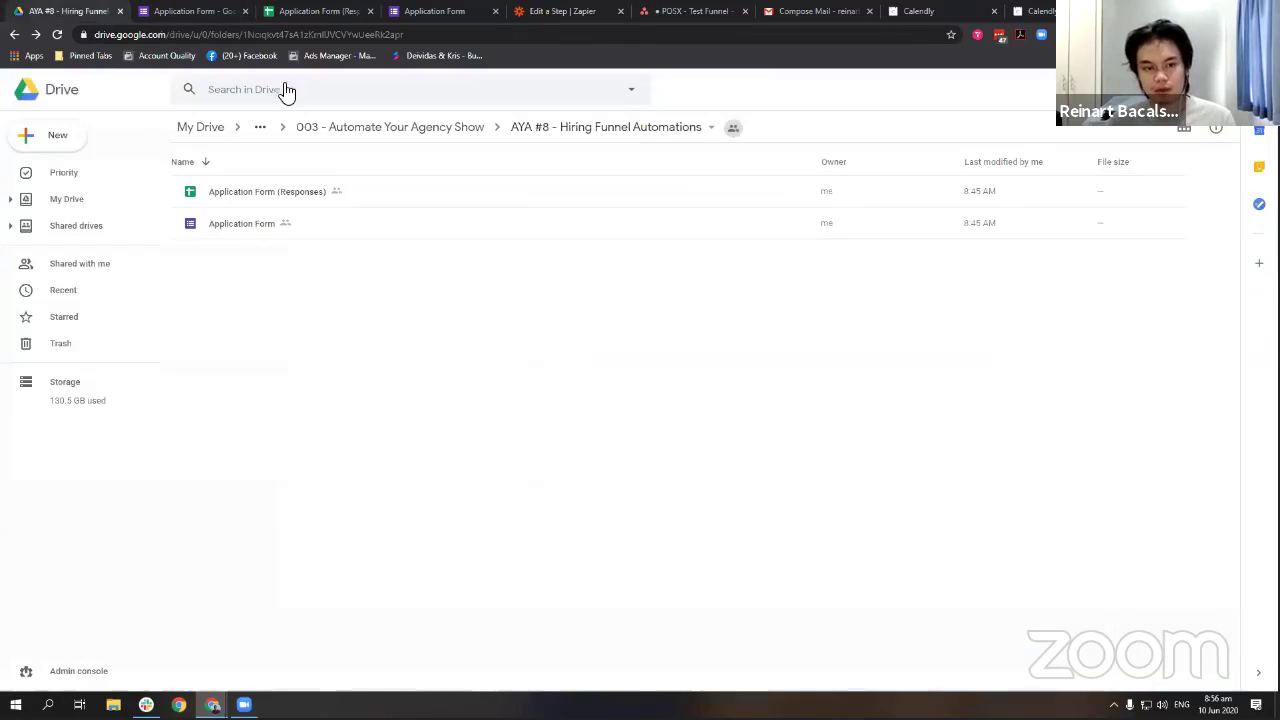
pyautogui.click(57, 137)
pyautogui.click(88, 250)
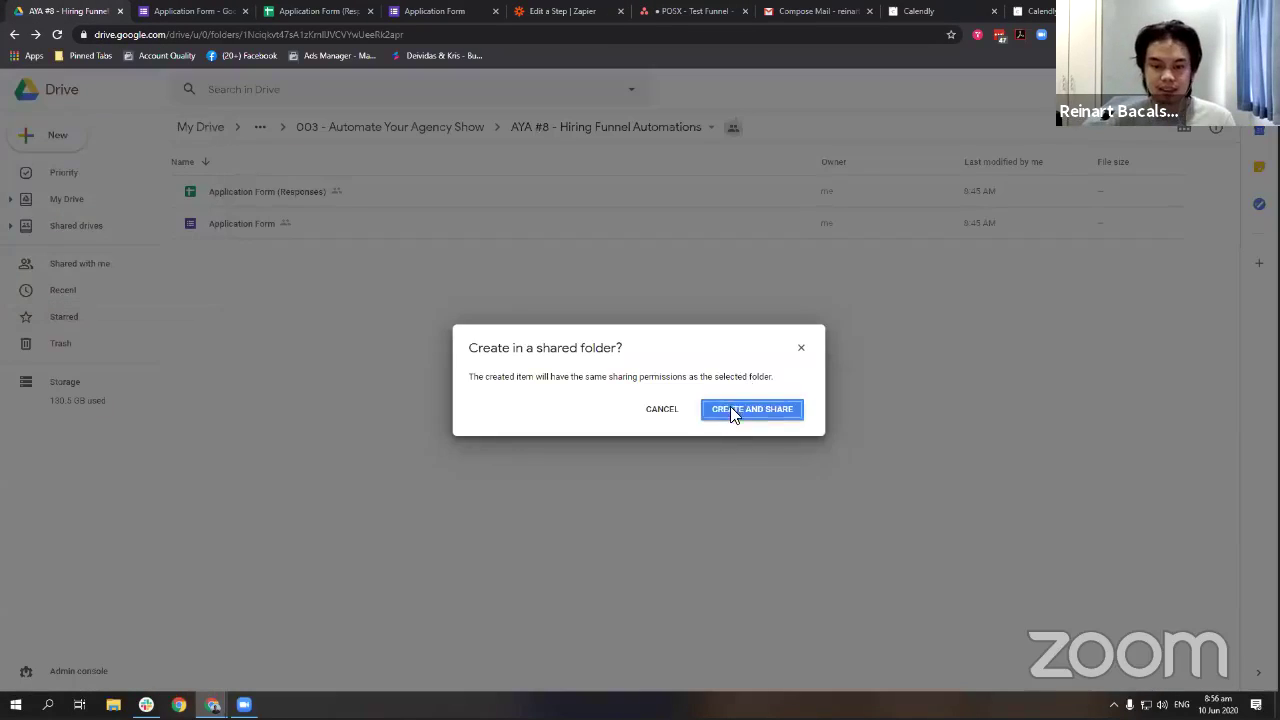
pyautogui.click(730, 410)
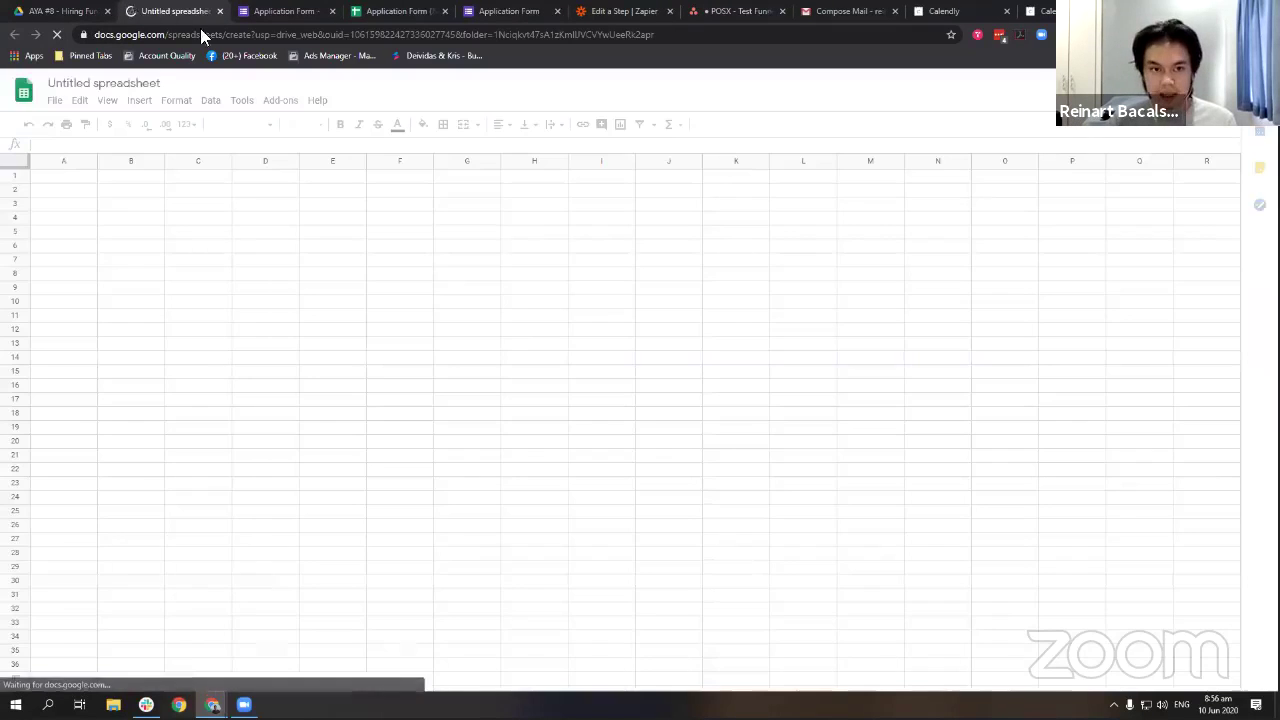
pyautogui.click(395, 11)
pyautogui.moveTo(109, 195); pyautogui.dragTo(520, 318)
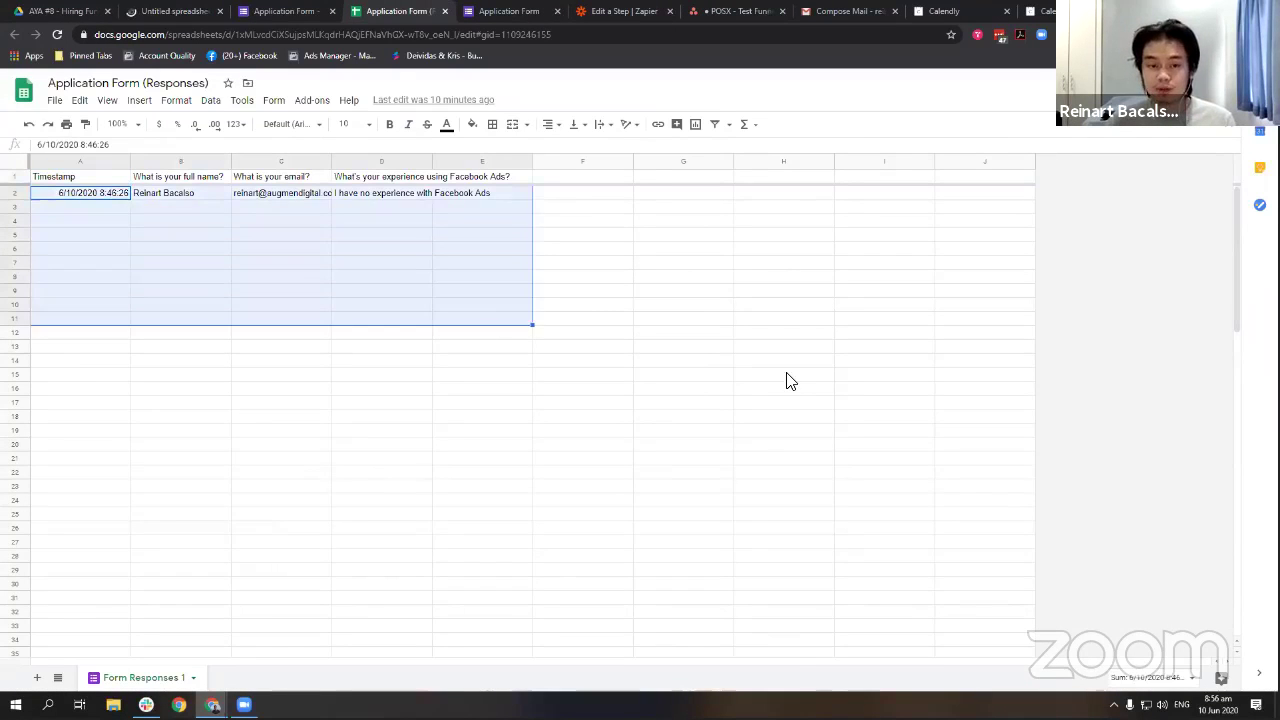
pyautogui.click(788, 377)
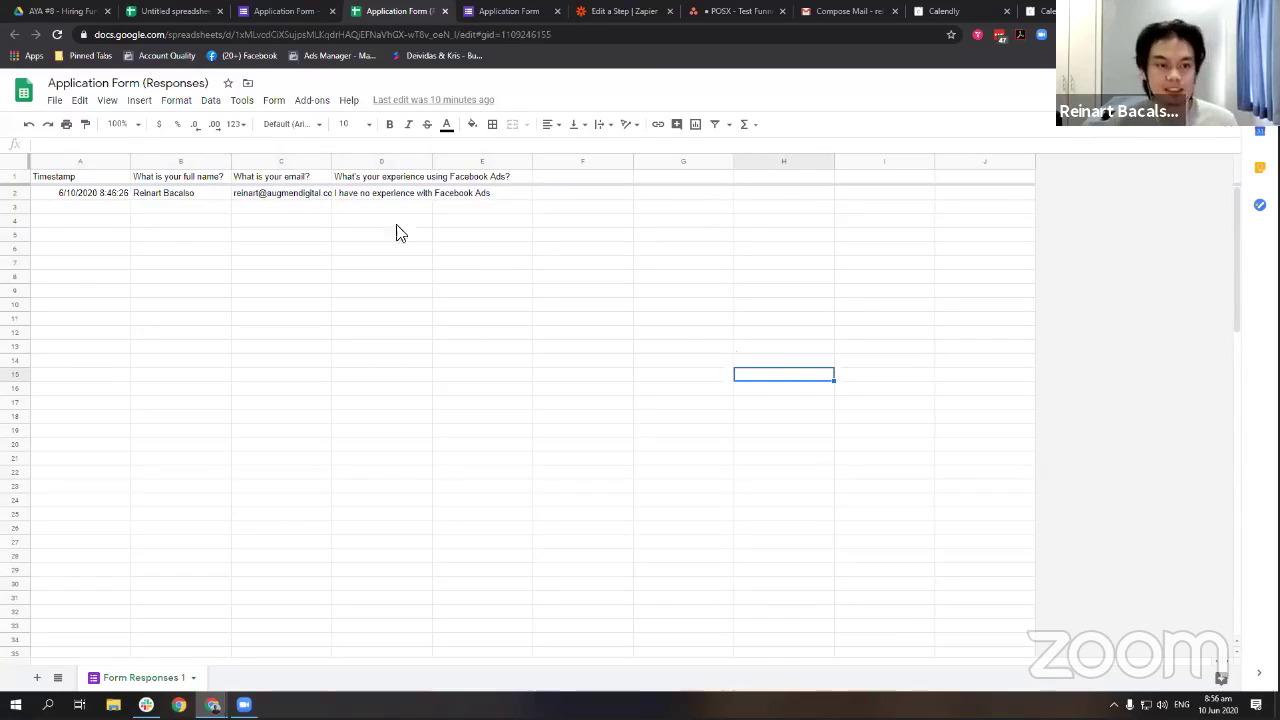
# Title the spreadsheet 'POSX - Applicant Database'.
pyautogui.click(172, 11)
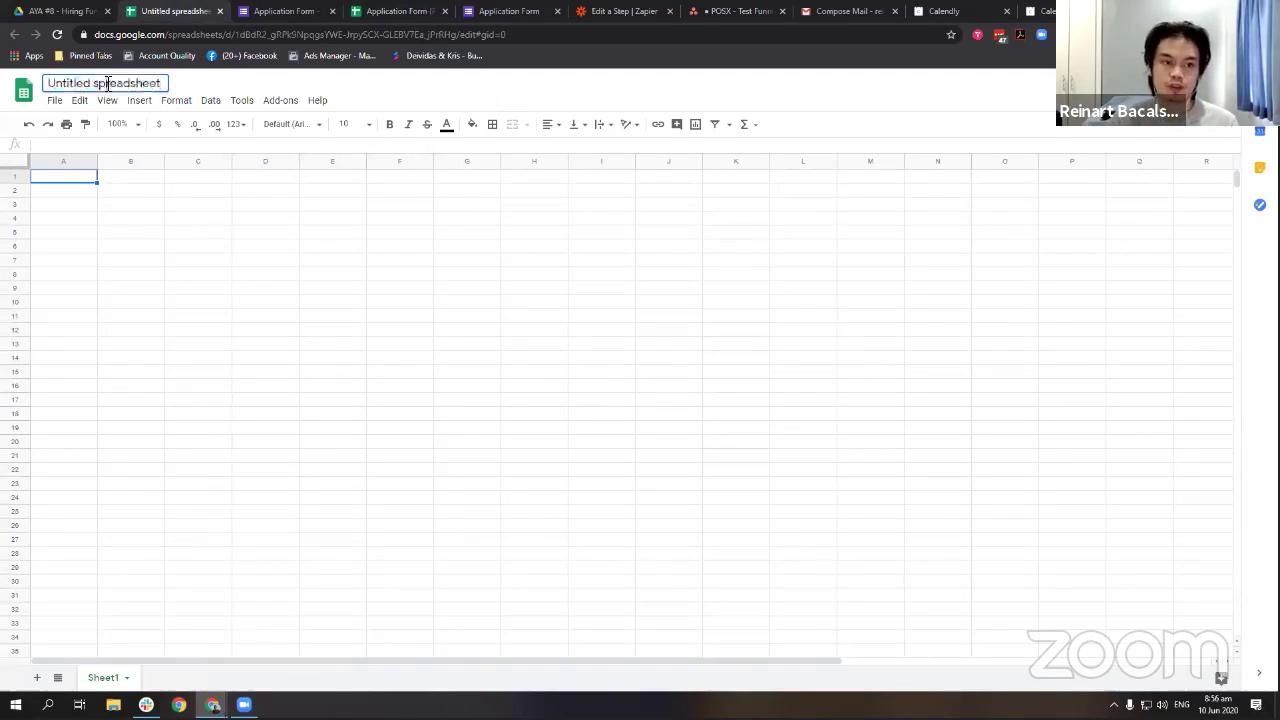
pyautogui.click(107, 83)
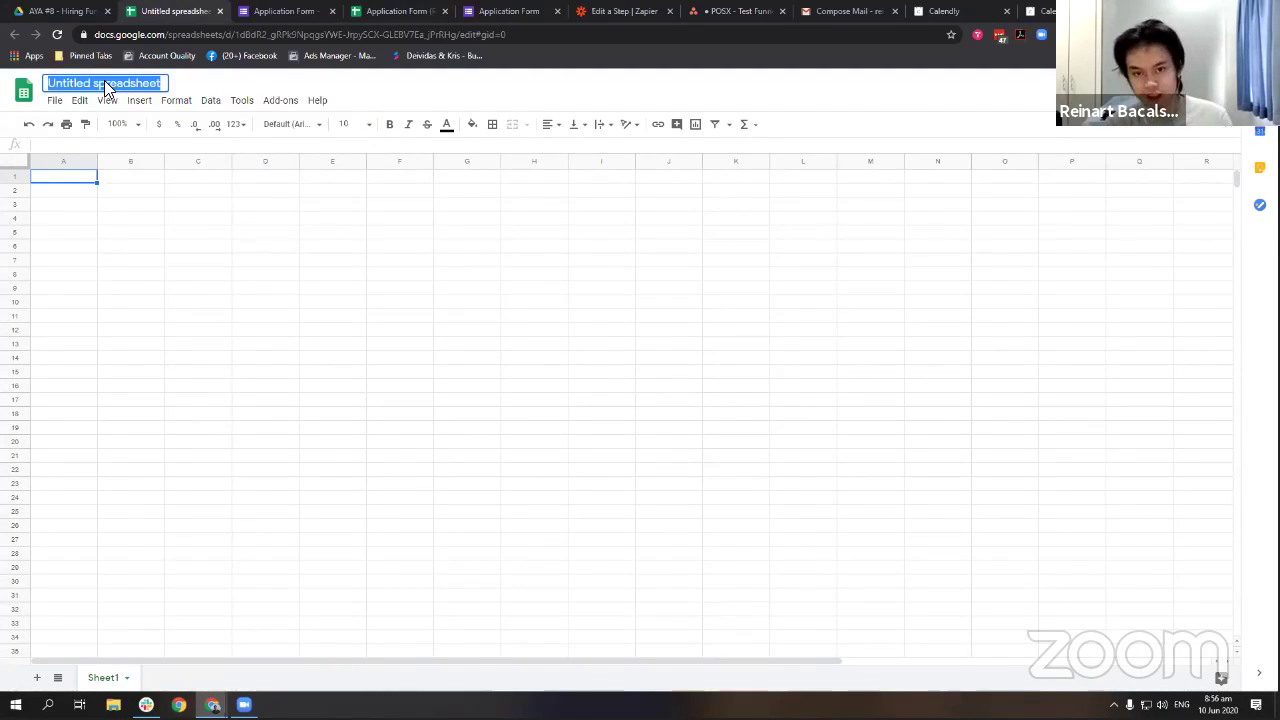
pyautogui.write('R')
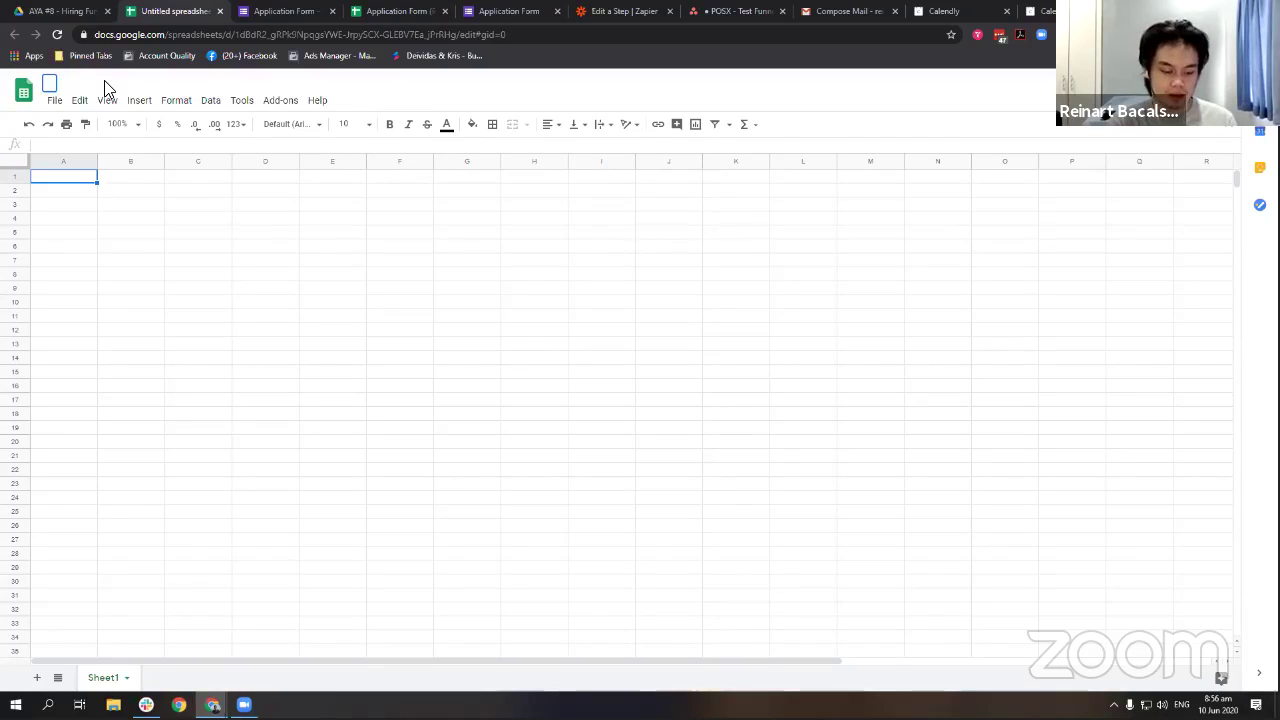
pyautogui.press('capslock')
pyautogui.write('OSX -')
pyautogui.press('capslock')
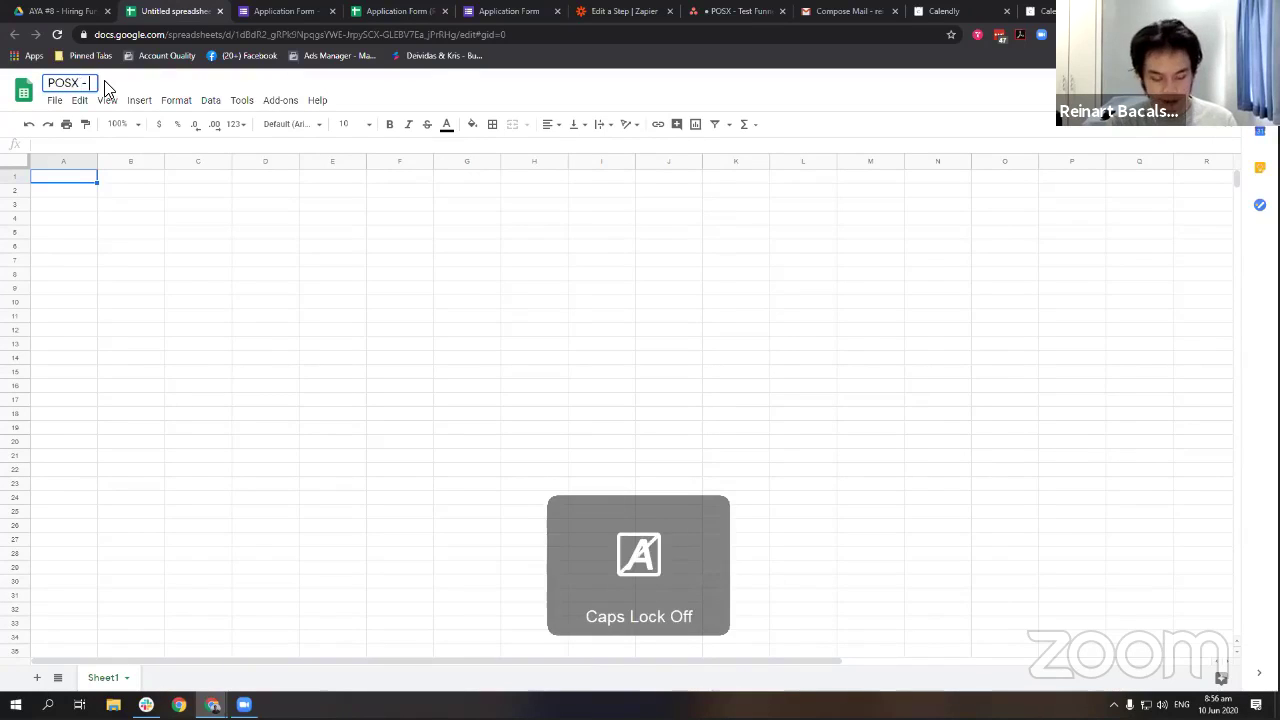
pyautogui.write('Database')
pyautogui.hotkey('ctrl', 'Left')
pyautogui.write('Appl')
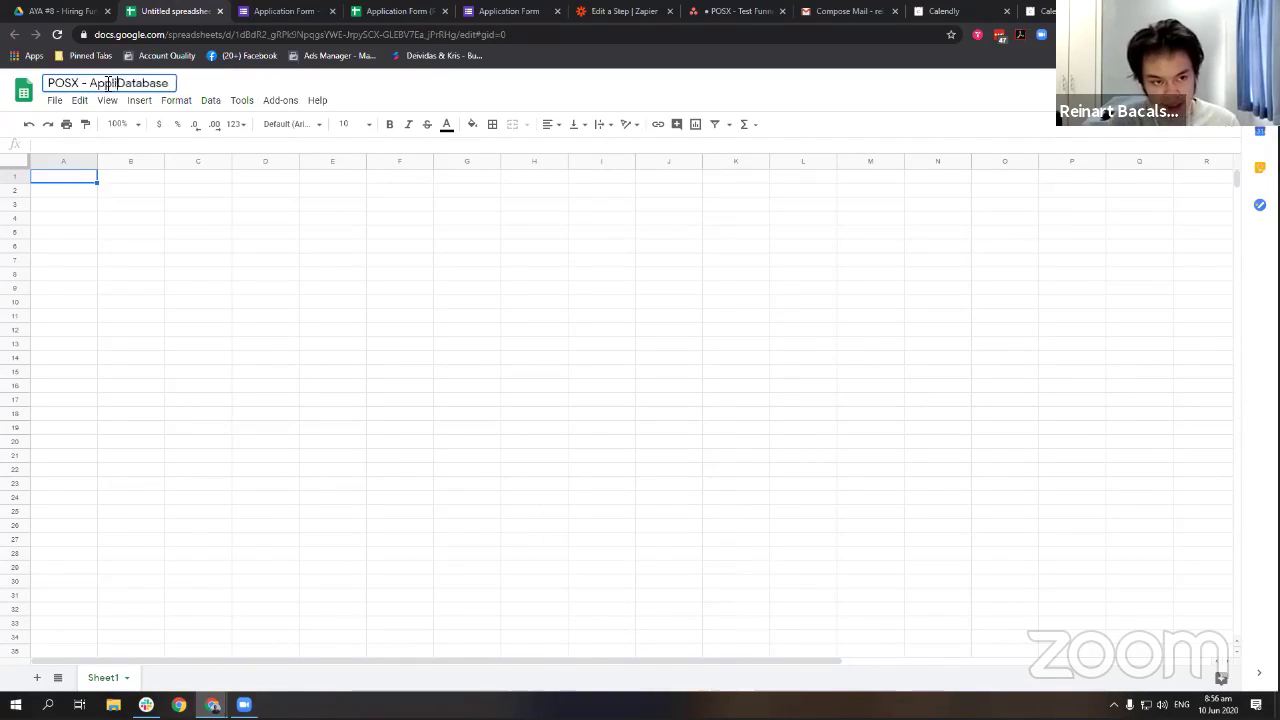
pyautogui.write('icant')
pyautogui.press('Return')
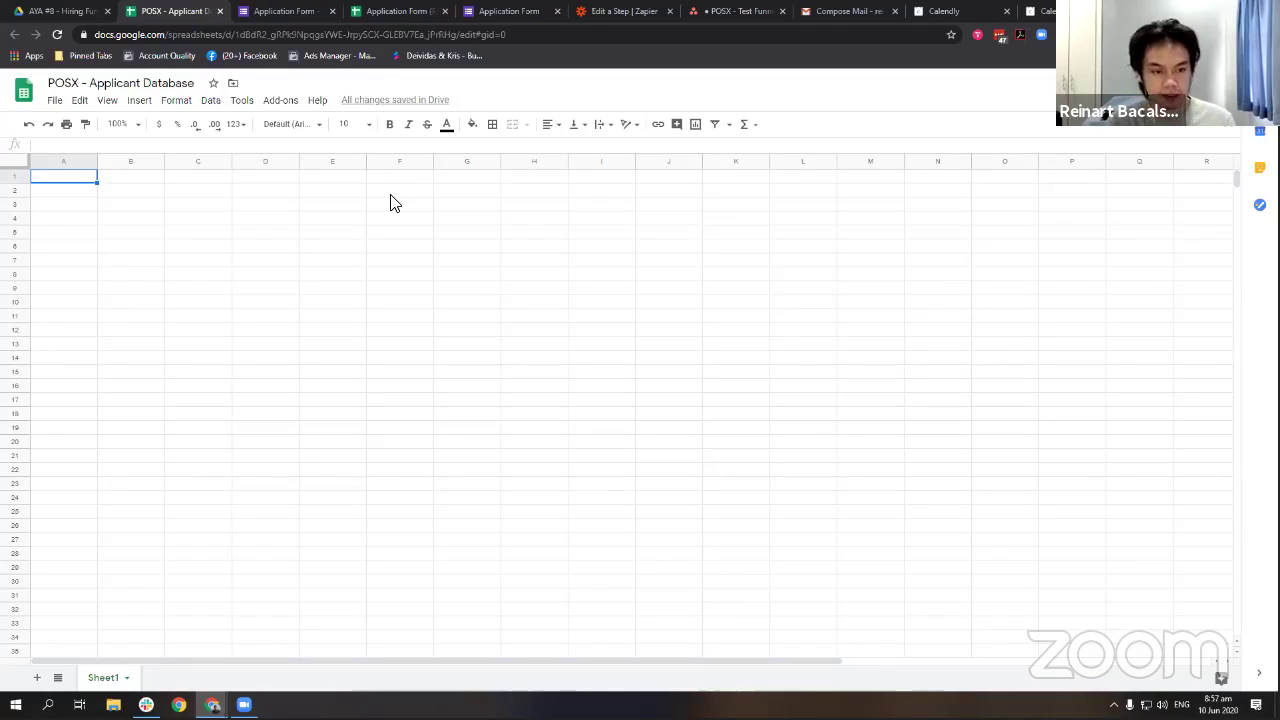
# Enter row-1 headers FULL NAME, EMAIL and FB ADS EXPERIENCE.
pyautogui.press('capslock')
pyautogui.hotkey('ctrl', 'n')
pyautogui.write('FU')
pyautogui.hotkey('ctrl', 'w')
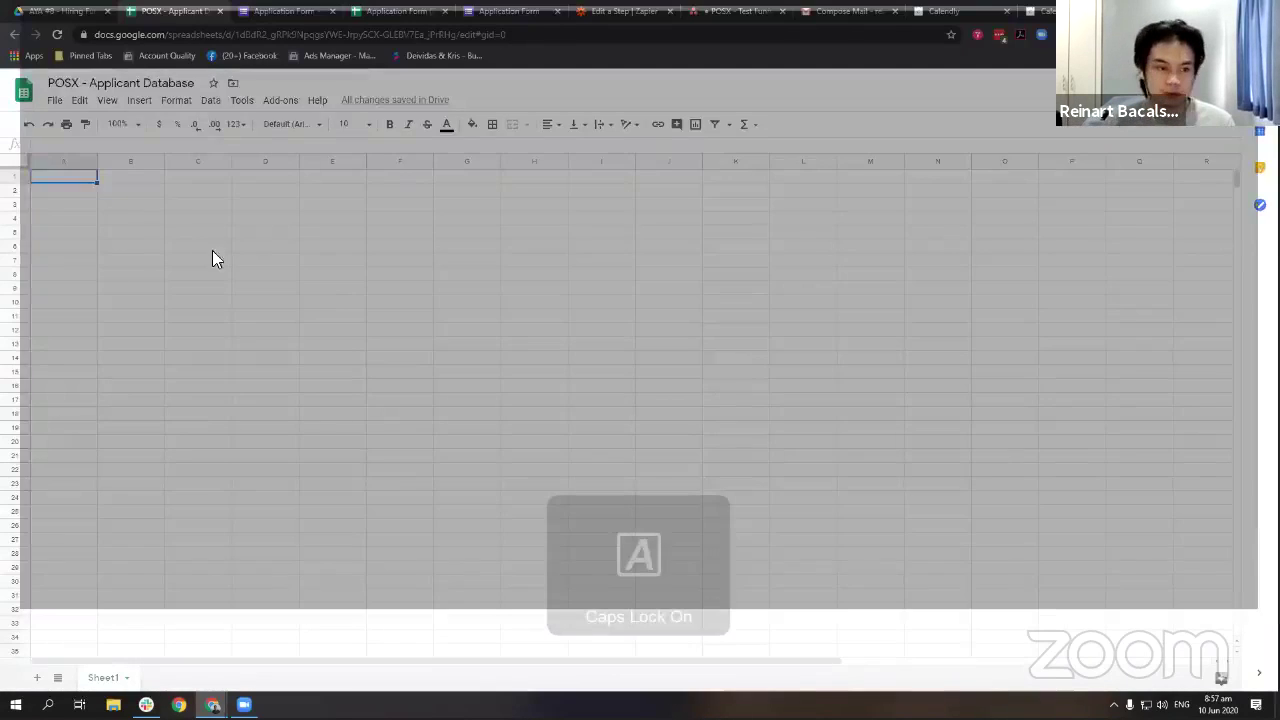
pyautogui.write('FULL NAM')
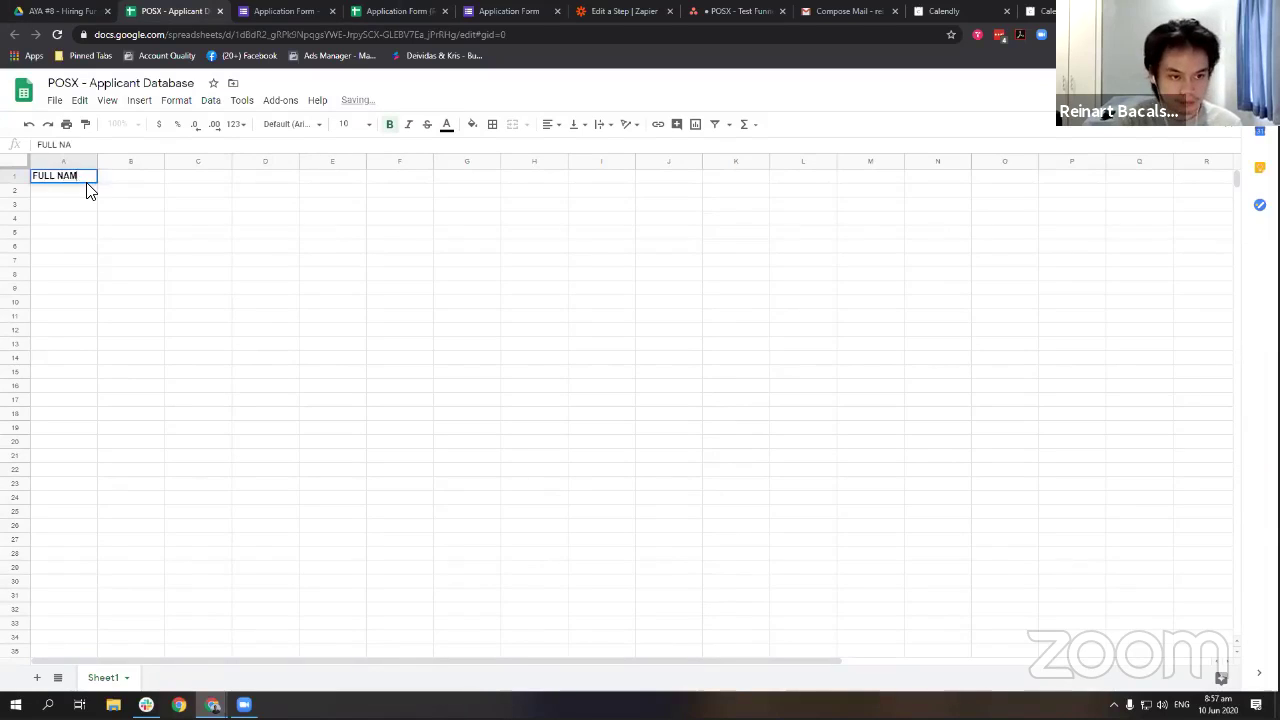
pyautogui.write('E')
pyautogui.press('Return')
pyautogui.press('Up')
pyautogui.press('Right')
pyautogui.write('EMAIL')
pyautogui.press('Return')
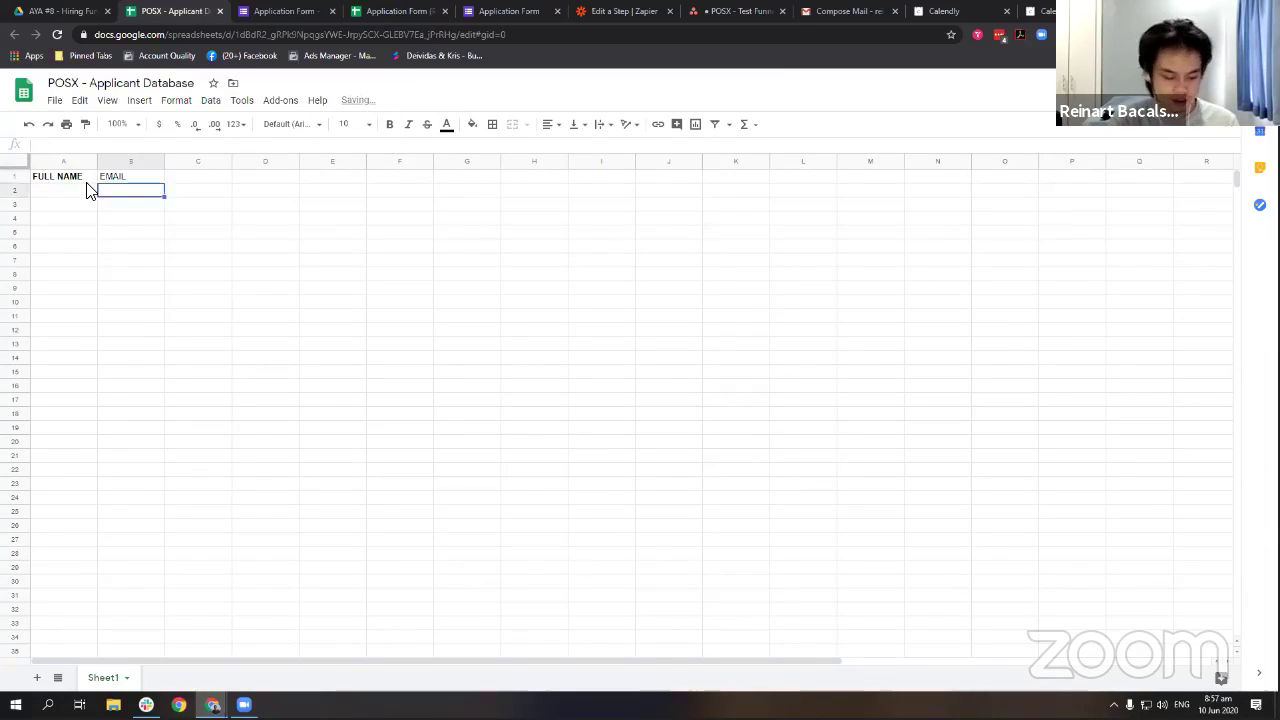
pyautogui.press('Up')
pyautogui.press('Right')
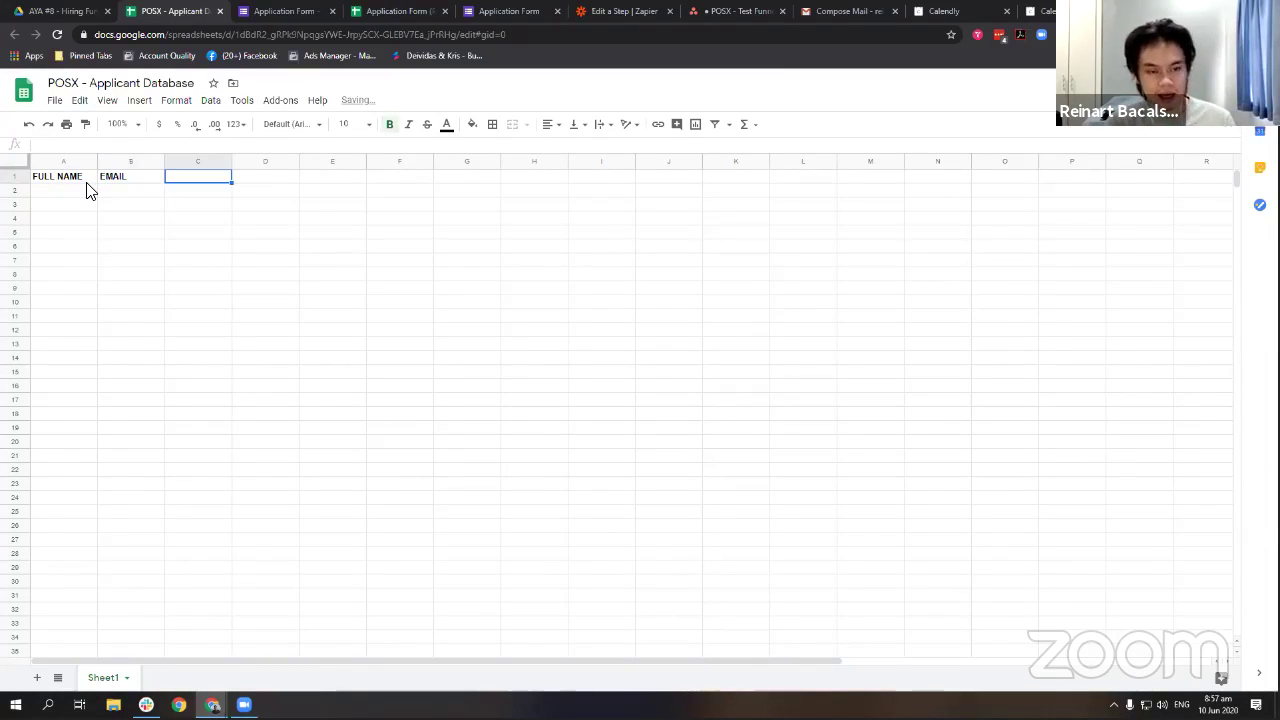
pyautogui.write('FB ADS EXPERIE')
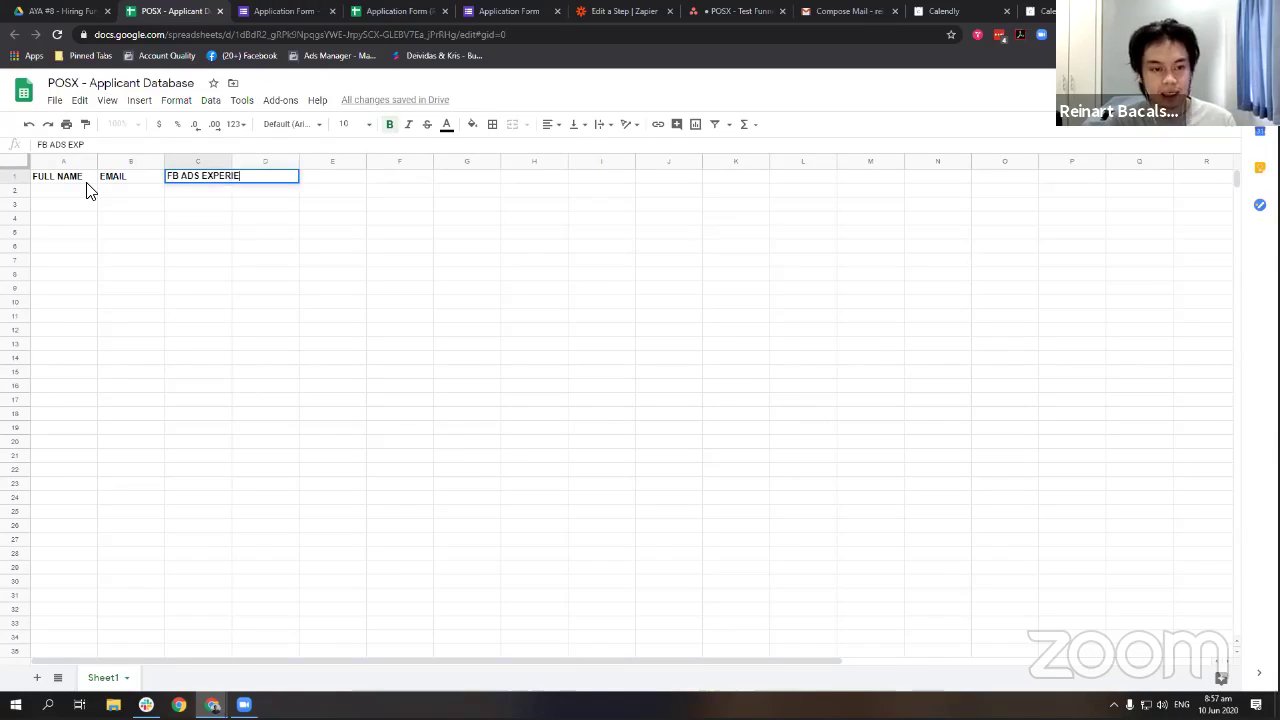
pyautogui.write('NCE')
pyautogui.press('Return')
pyautogui.press('capslock')
# Insert a column left of A headed DATE and widen column D.
pyautogui.rightClick(64, 162)
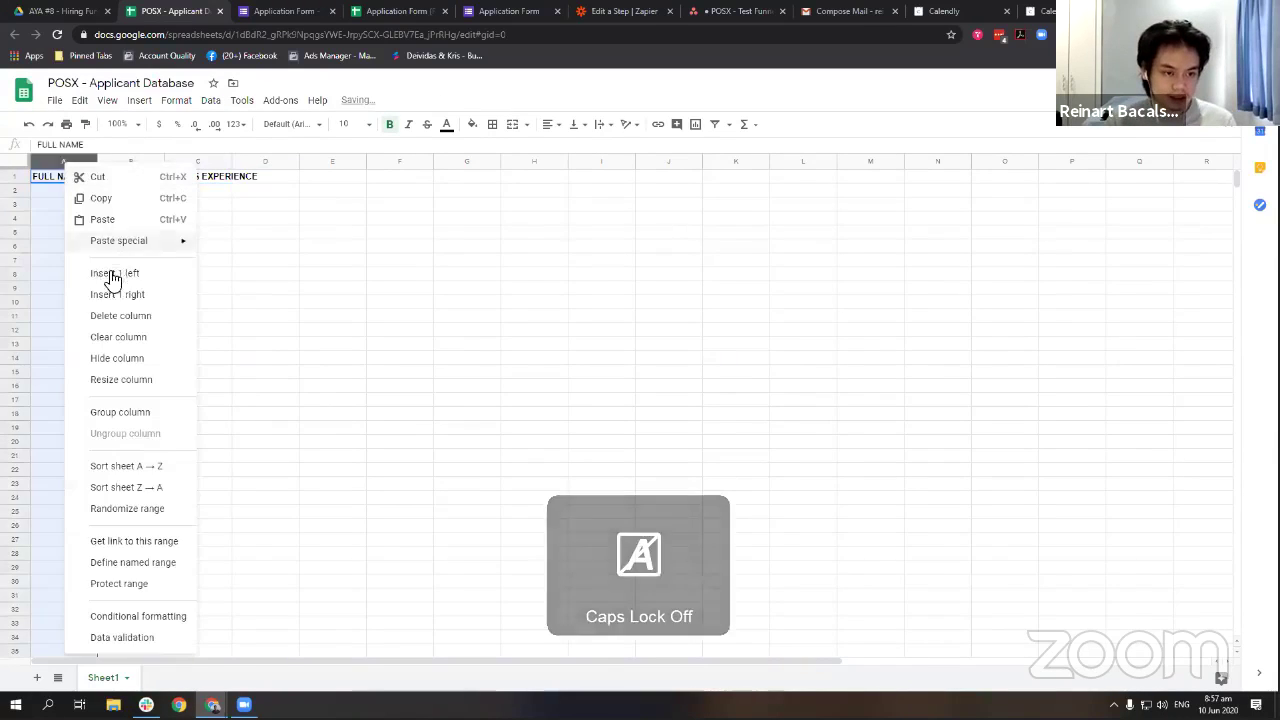
pyautogui.click(110, 272)
pyautogui.click(62, 192)
pyautogui.press('capslock')
pyautogui.click(58, 182)
pyautogui.write('DATE')
pyautogui.click(248, 206)
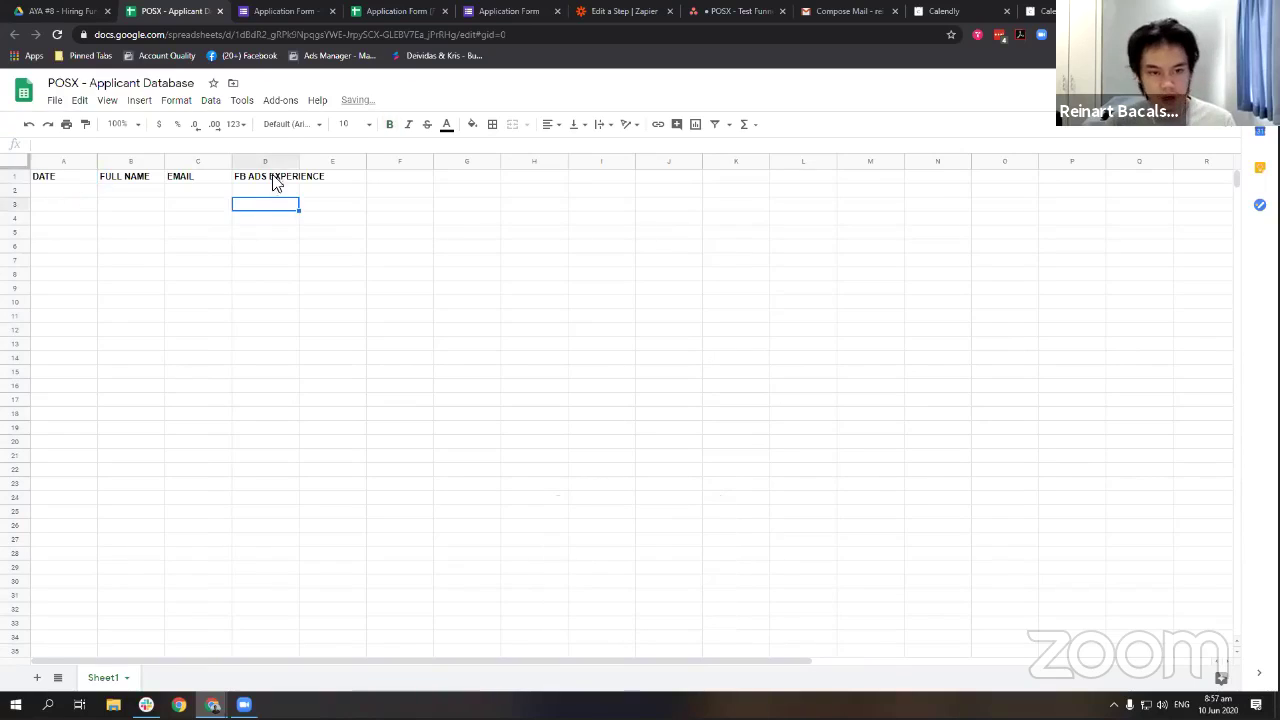
pyautogui.moveTo(298, 165); pyautogui.dragTo(357, 165)
# Add the ASANA TASK ID header in E1 and widen column E to fit.
pyautogui.click(415, 218)
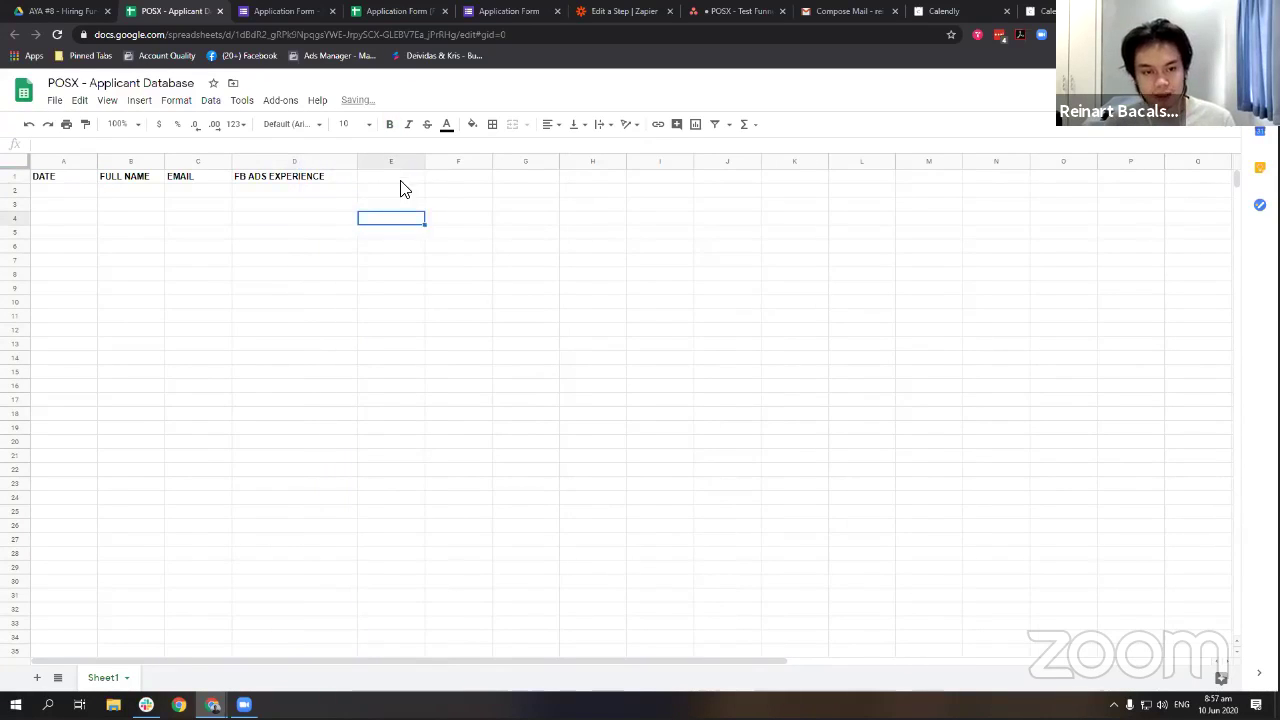
pyautogui.click(401, 178)
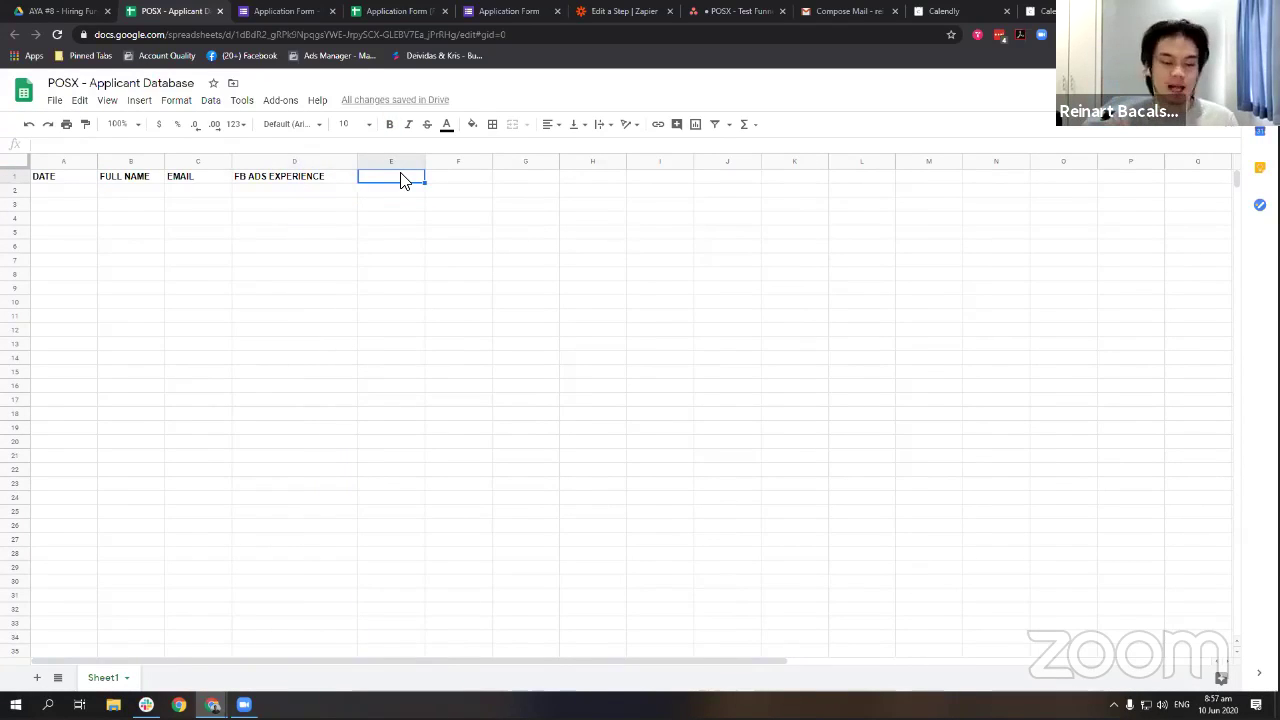
pyautogui.press('capslock')
pyautogui.write('as')
pyautogui.press('capslock')
pyautogui.write('ASANA TASK ID')
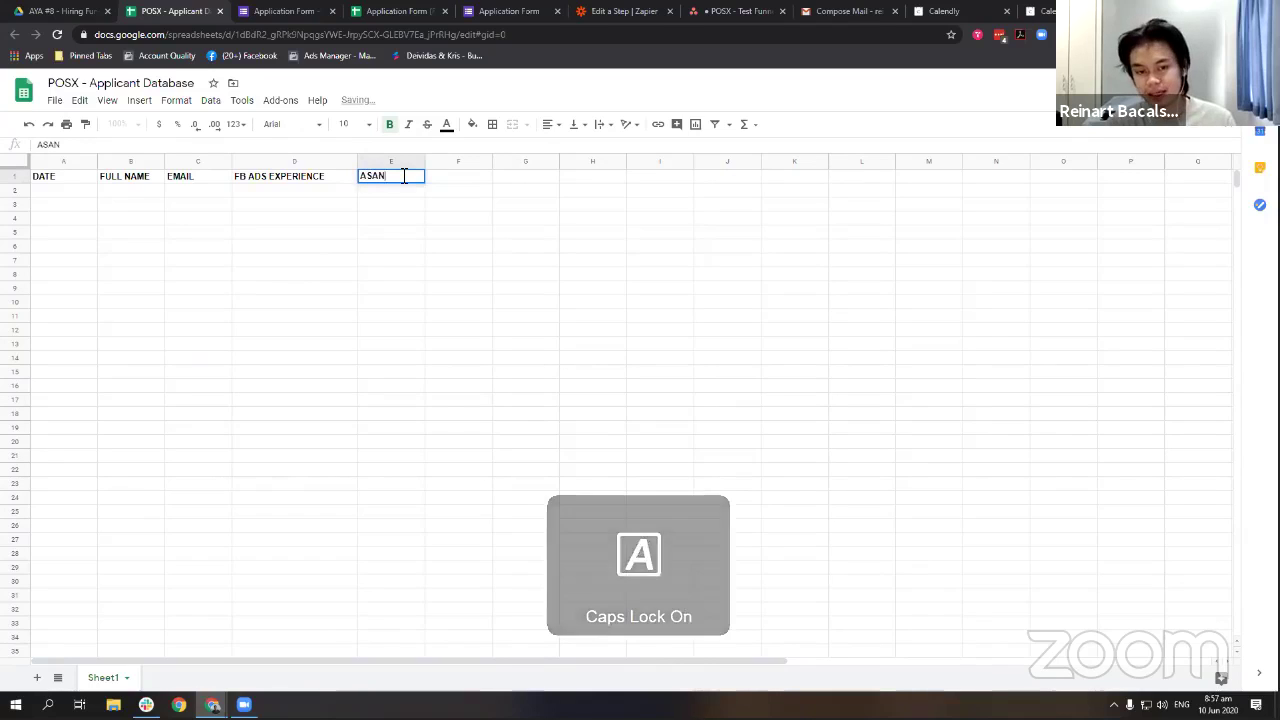
pyautogui.press('Return')
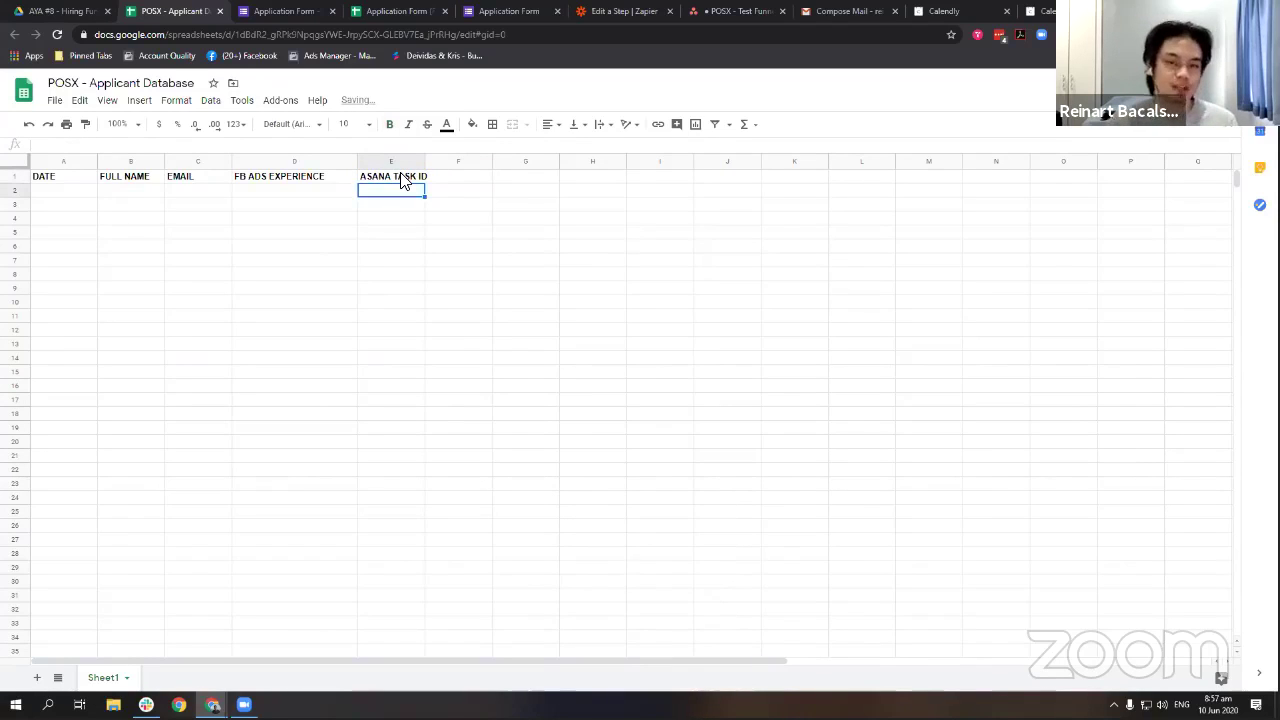
pyautogui.moveTo(424, 156); pyautogui.dragTo(487, 155)
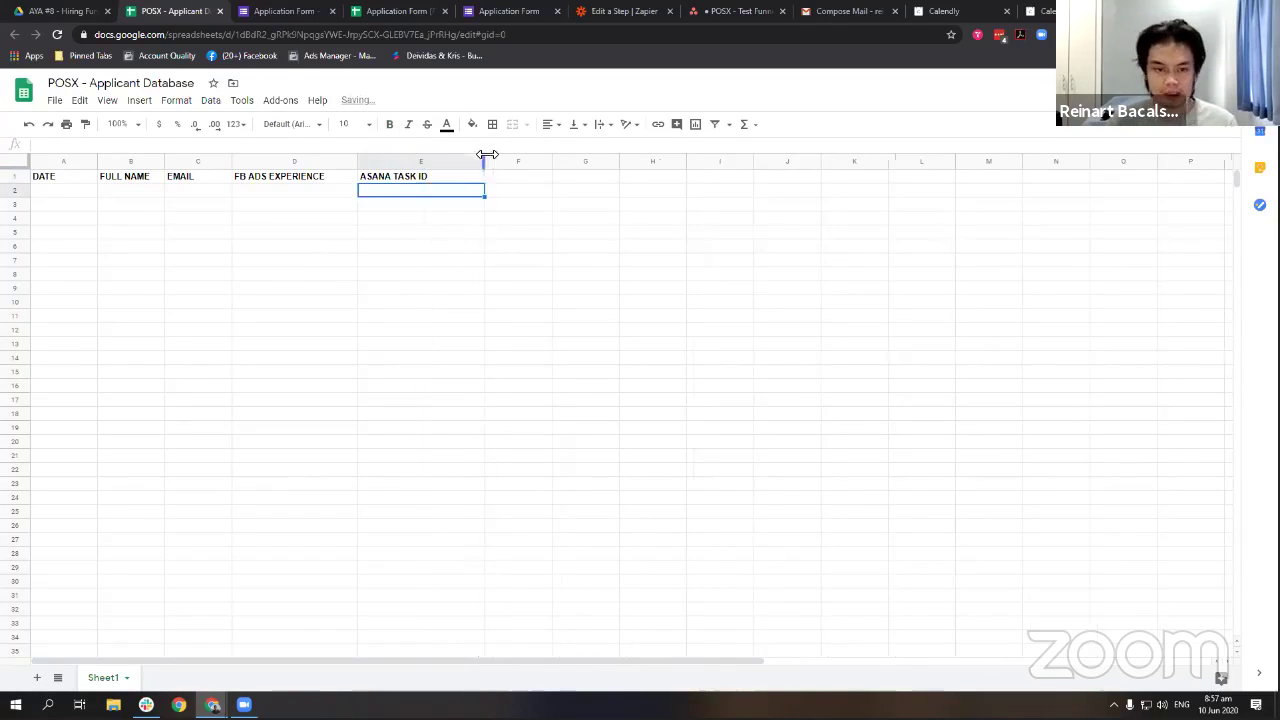
pyautogui.click(459, 179)
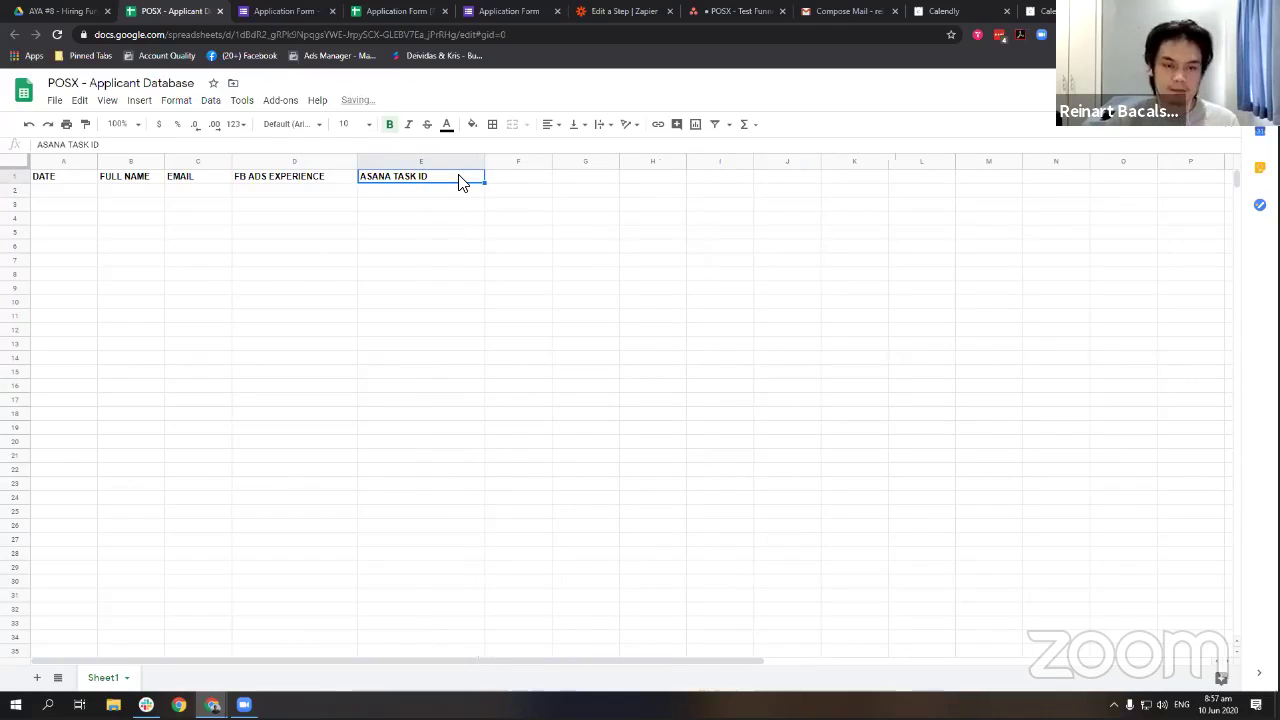
pyautogui.click(712, 10)
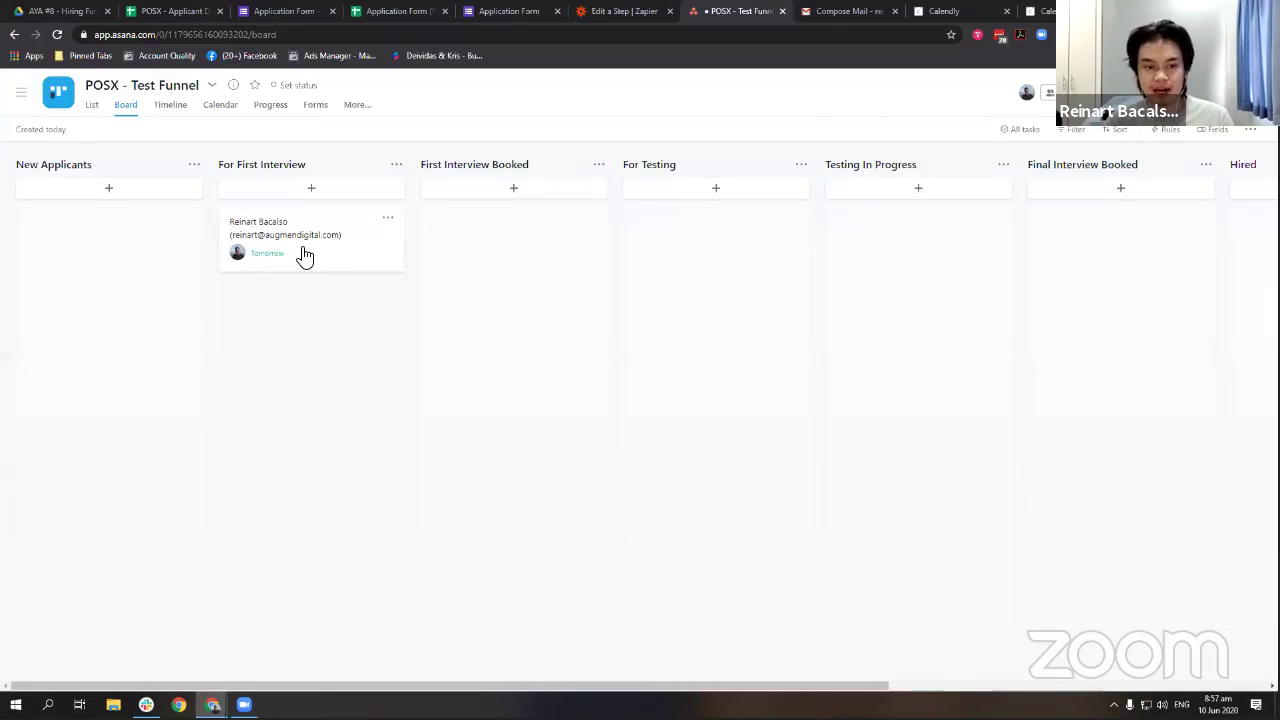
# Open the applicant's Asana task, select the ID at the end of its URL, and close it.
pyautogui.click(314, 240)
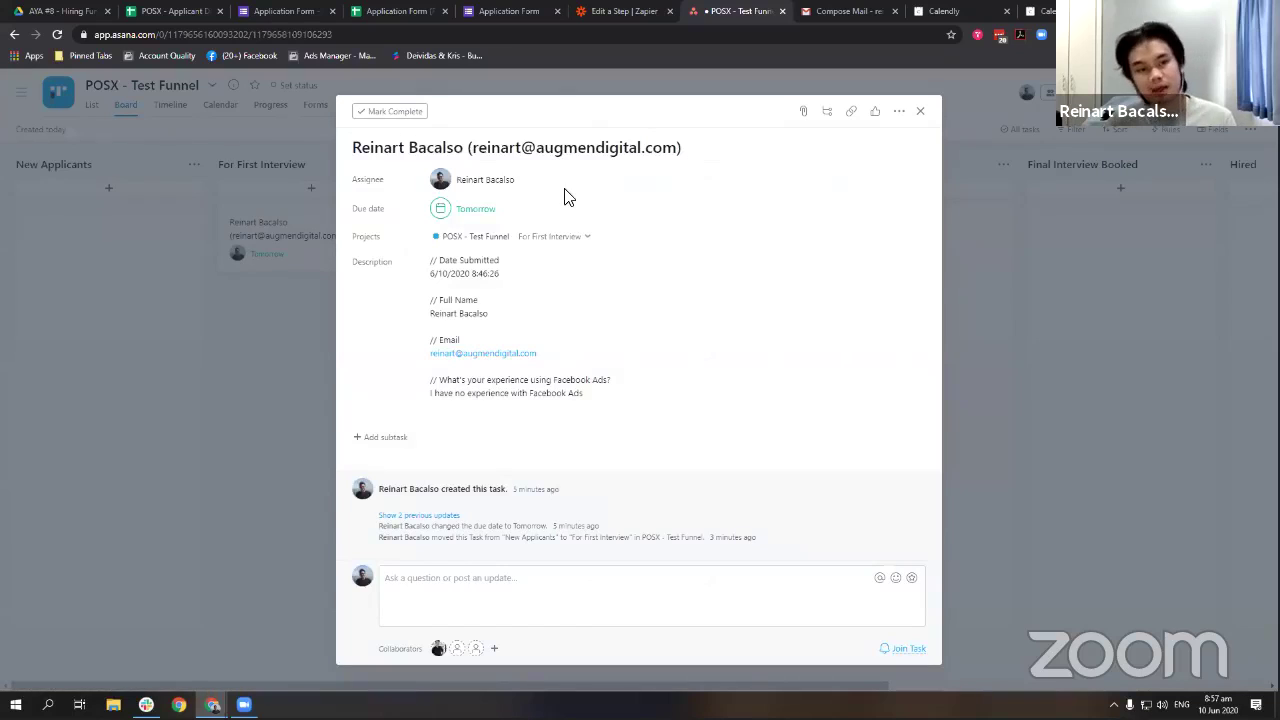
pyautogui.moveTo(281, 35); pyautogui.dragTo(362, 35)
pyautogui.click(228, 344)
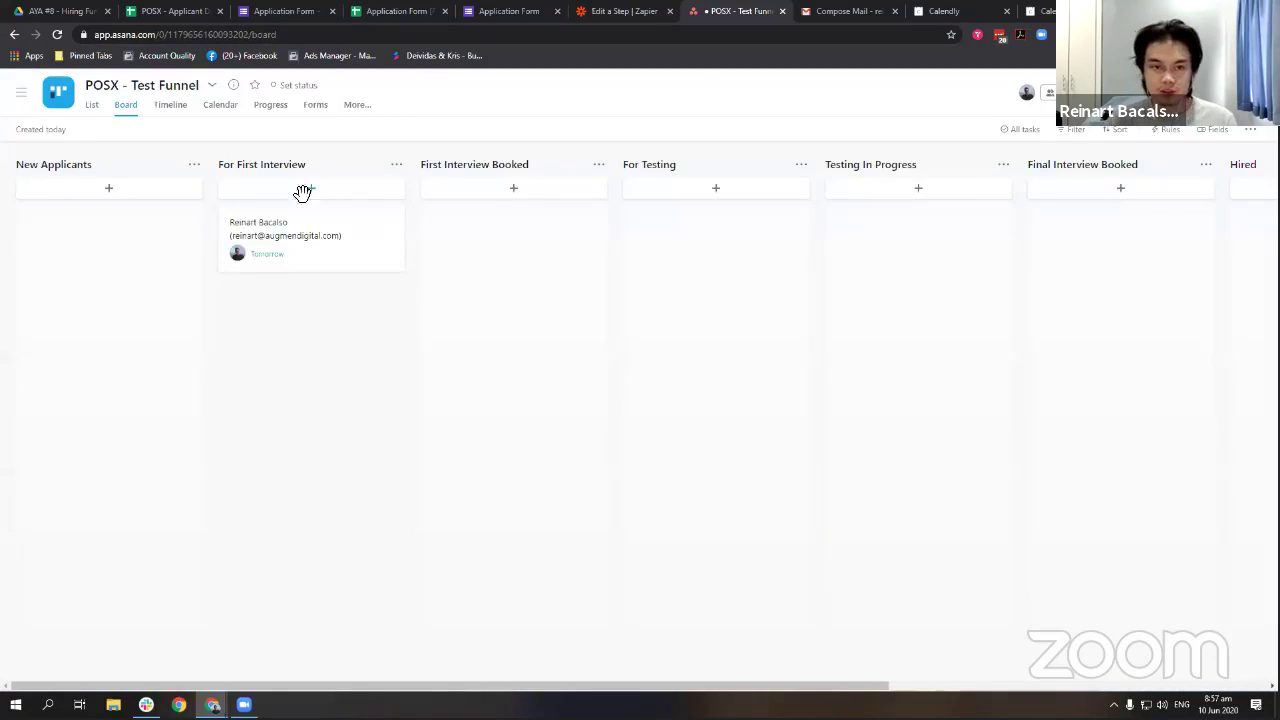
pyautogui.click(634, 11)
# Name the zap 'AYA #8 - Form > Asana > Database'.
pyautogui.click(106, 114)
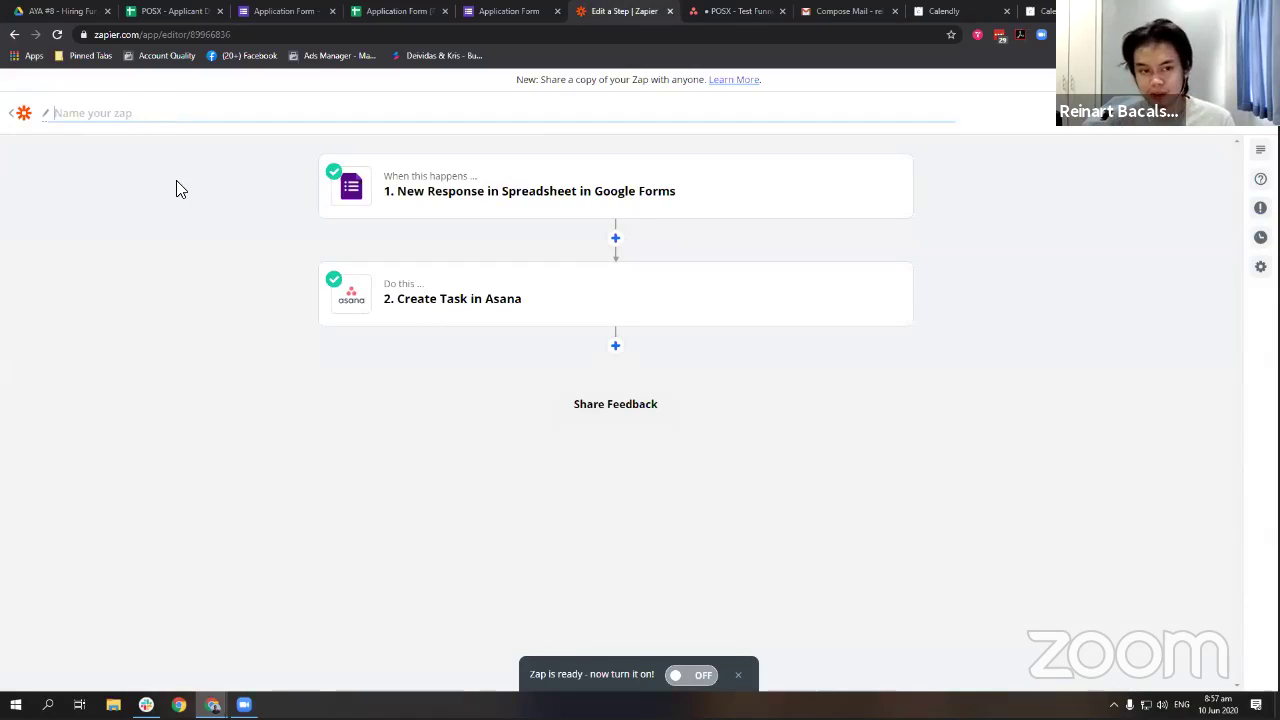
pyautogui.press('capslock')
pyautogui.write('ay')
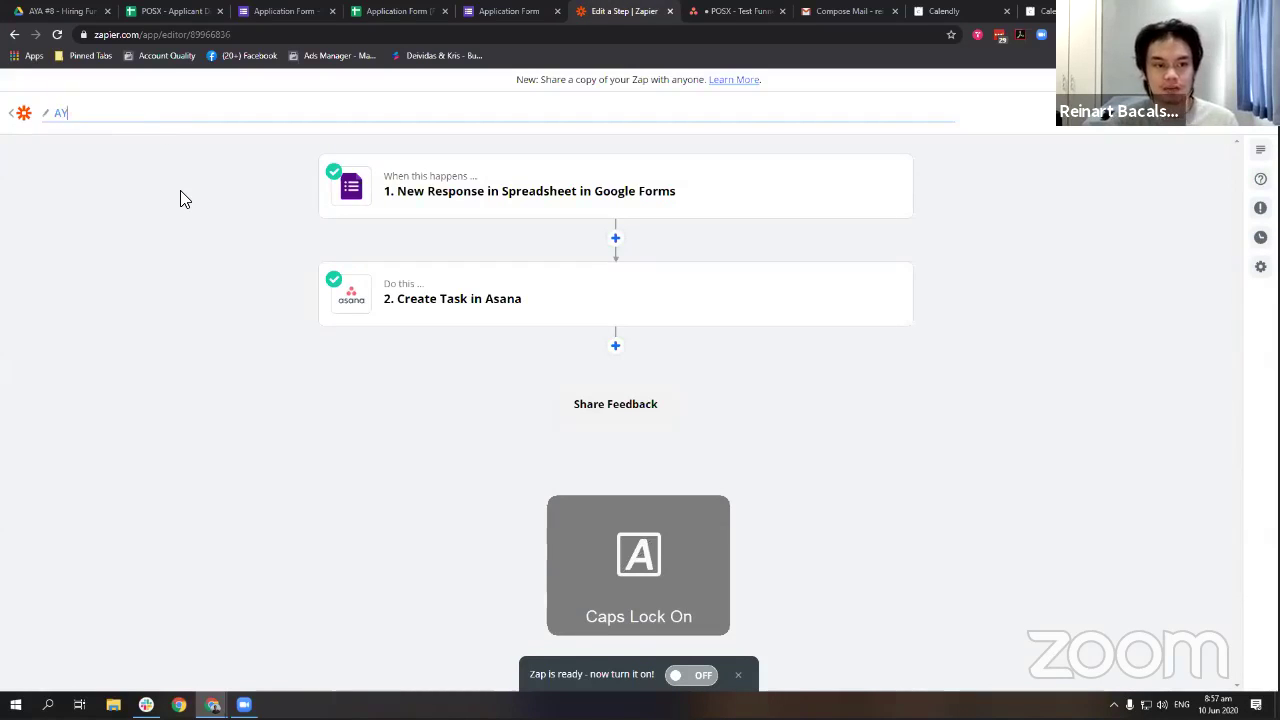
pyautogui.write('A #8 -')
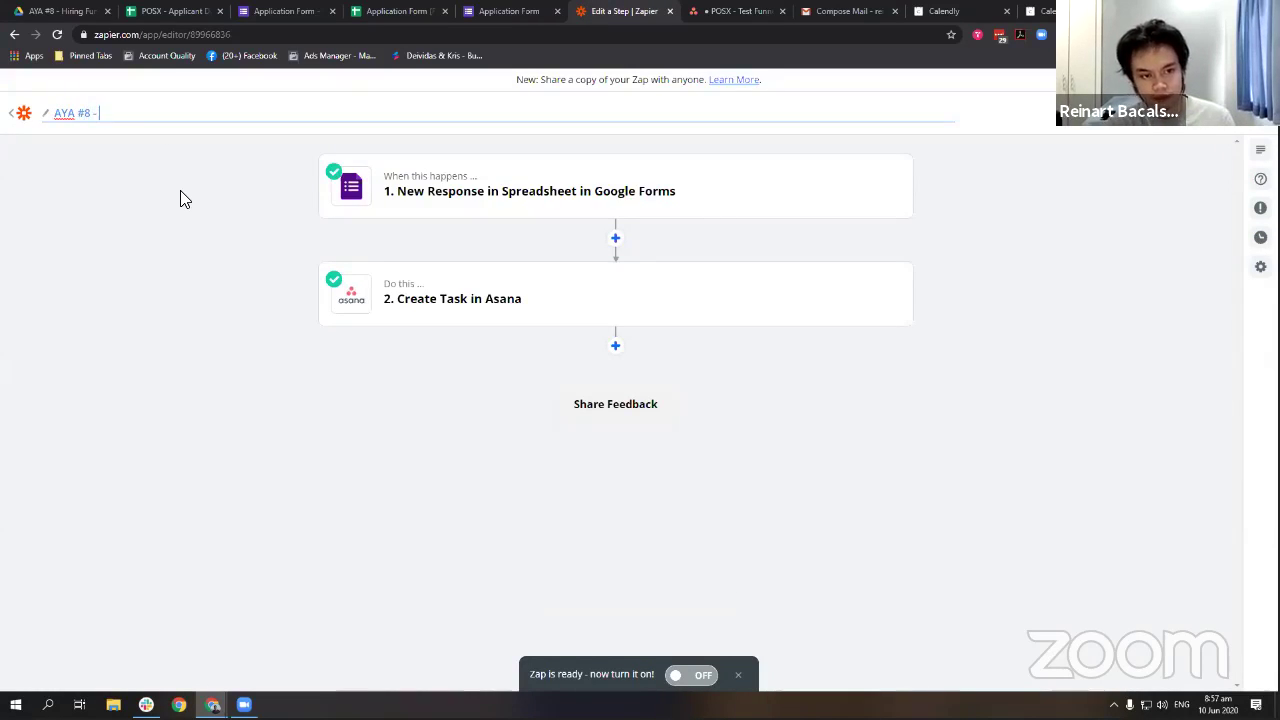
pyautogui.press('capslock')
pyautogui.write('Form > ')
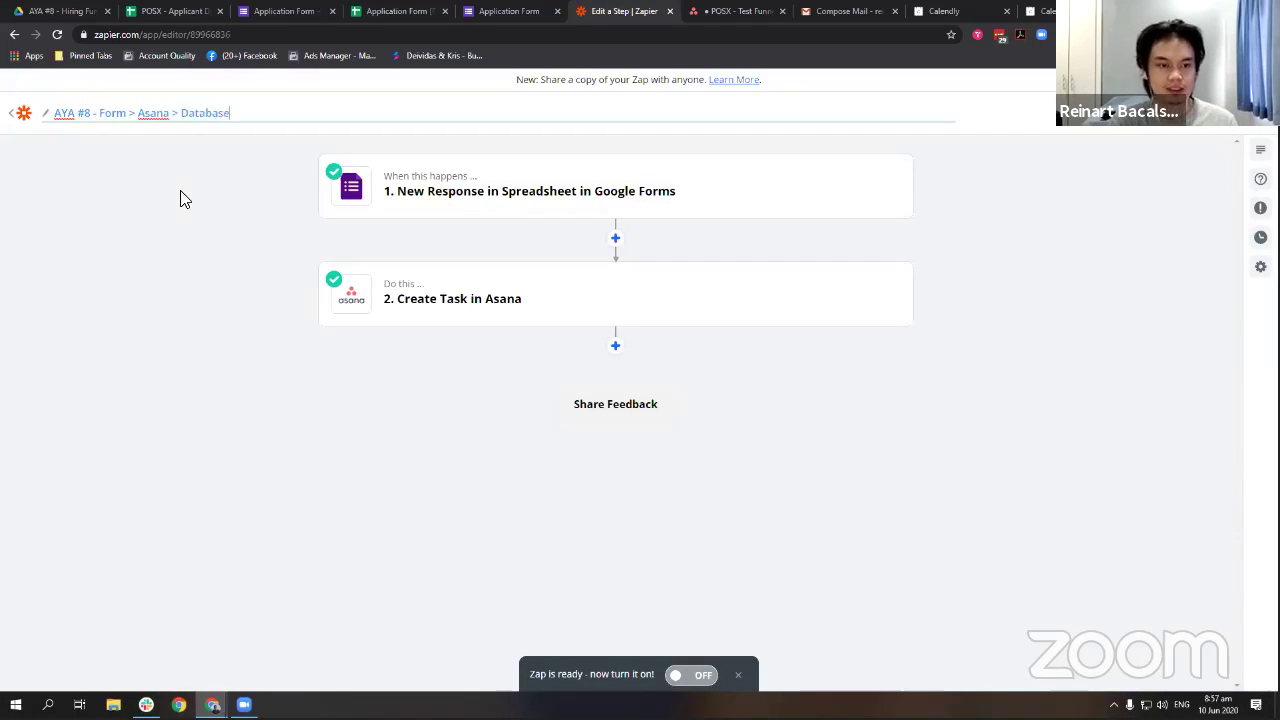
pyautogui.write('Asana > Database')
pyautogui.press('Return')
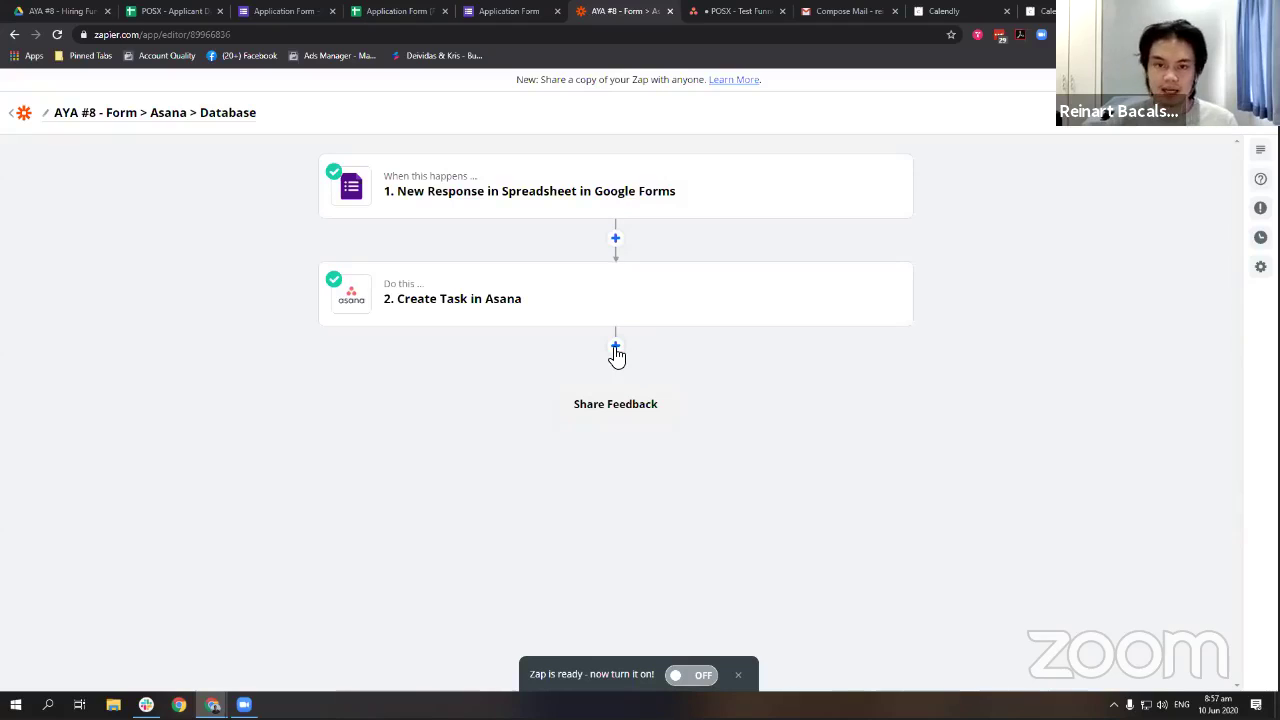
# Glance over the other open tabs, then add a step below the Asana task.
pyautogui.click(1160, 11)
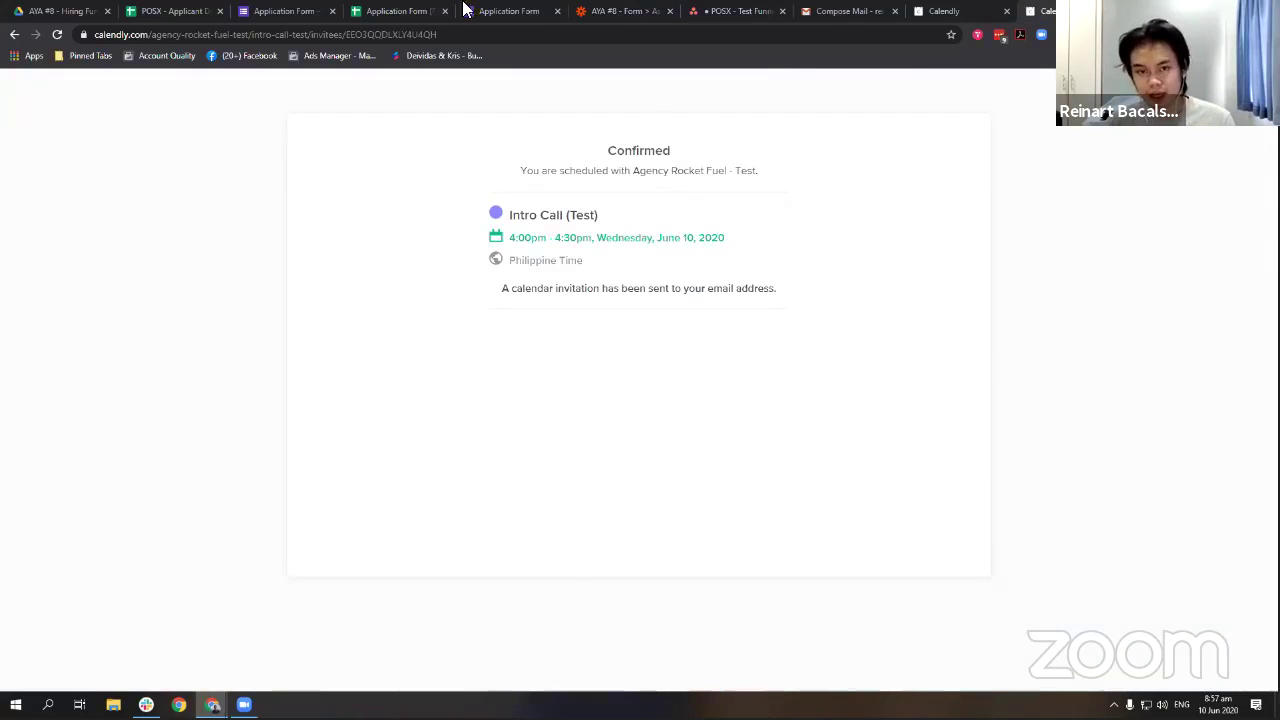
pyautogui.click(500, 11)
pyautogui.click(617, 11)
pyautogui.click(735, 11)
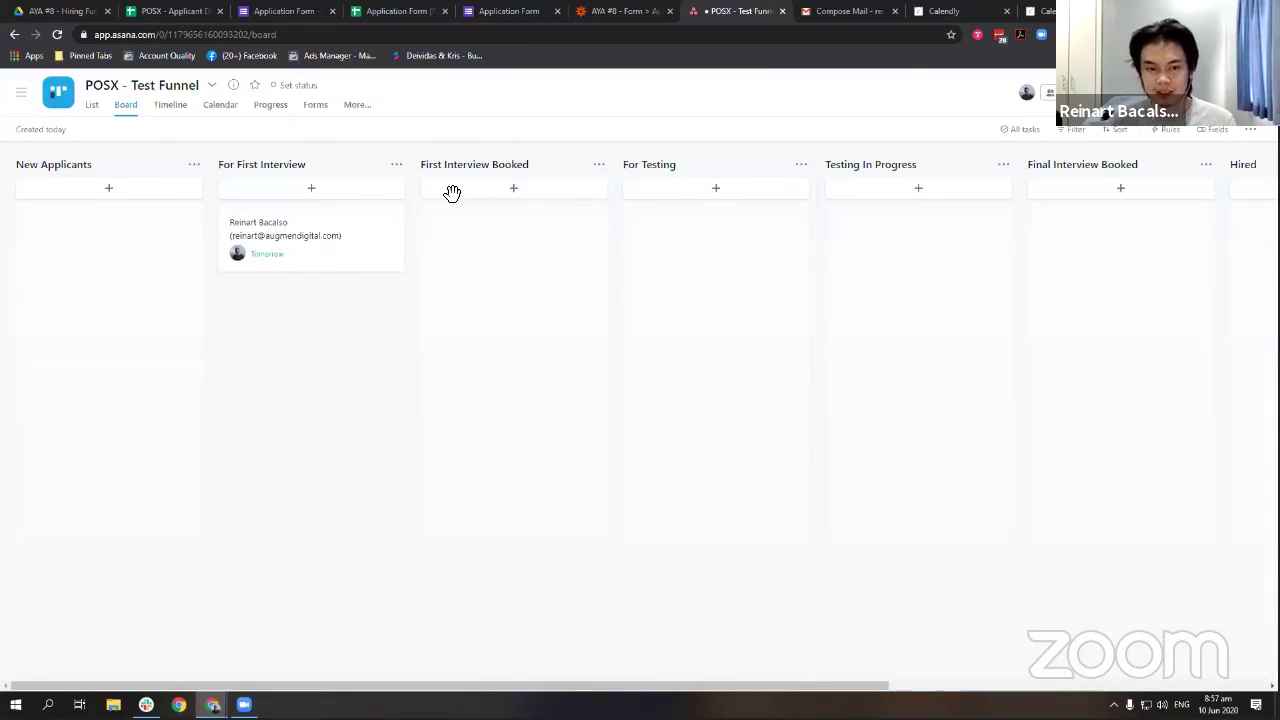
pyautogui.click(590, 11)
pyautogui.click(615, 343)
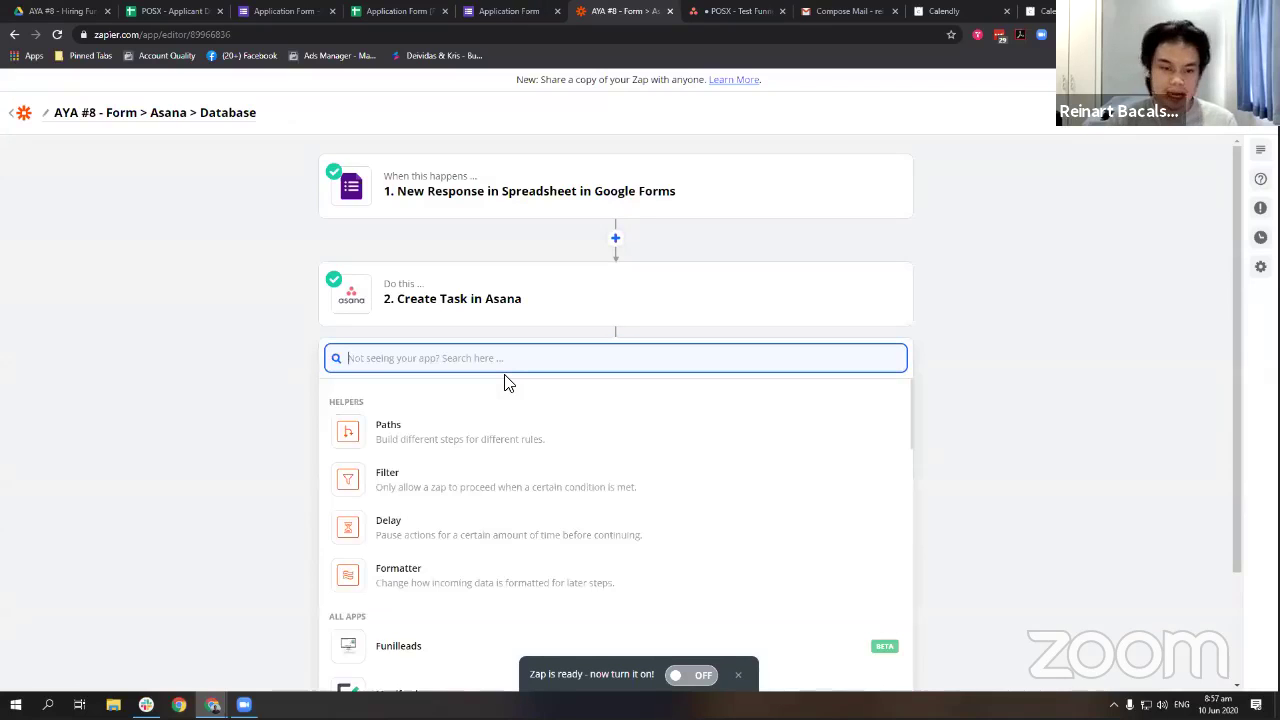
# Set the step to Google Sheets' Create Spreadsheet Row event using the connected Google Sheets account.
pyautogui.write('sheet')
pyautogui.click(486, 410)
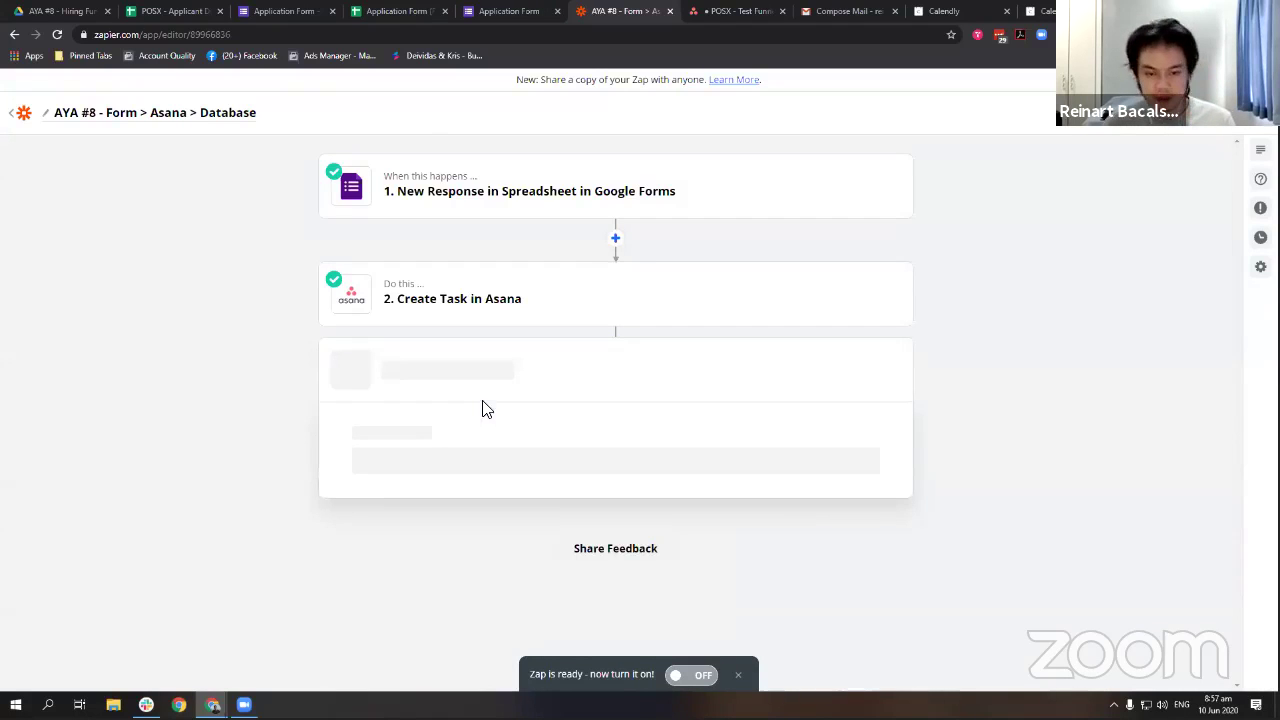
pyautogui.click(175, 10)
pyautogui.click(592, 10)
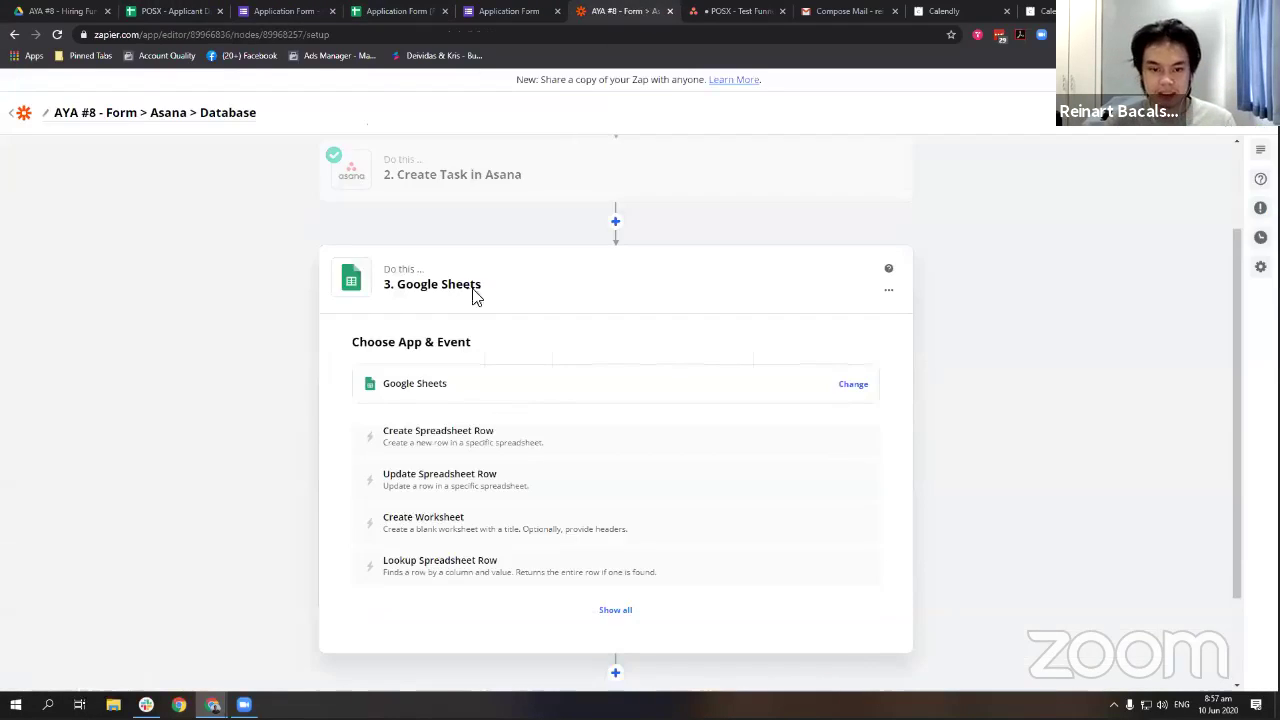
pyautogui.click(486, 440)
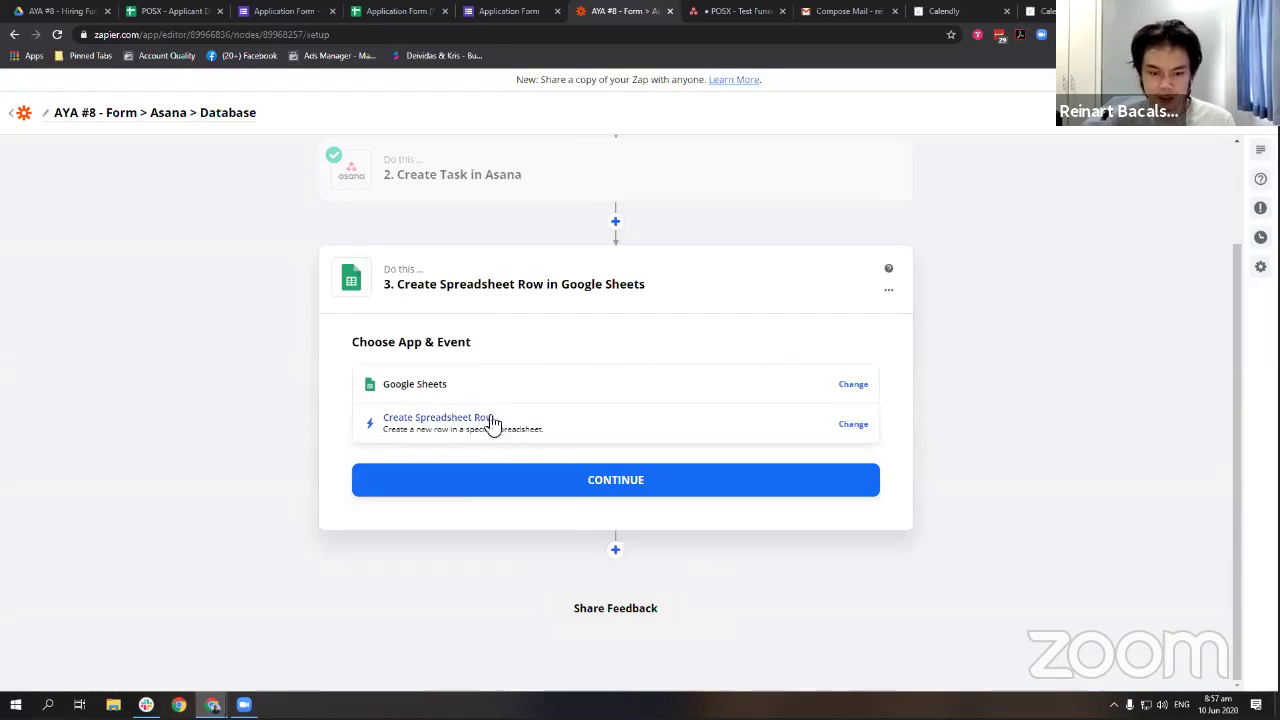
pyautogui.click(551, 489)
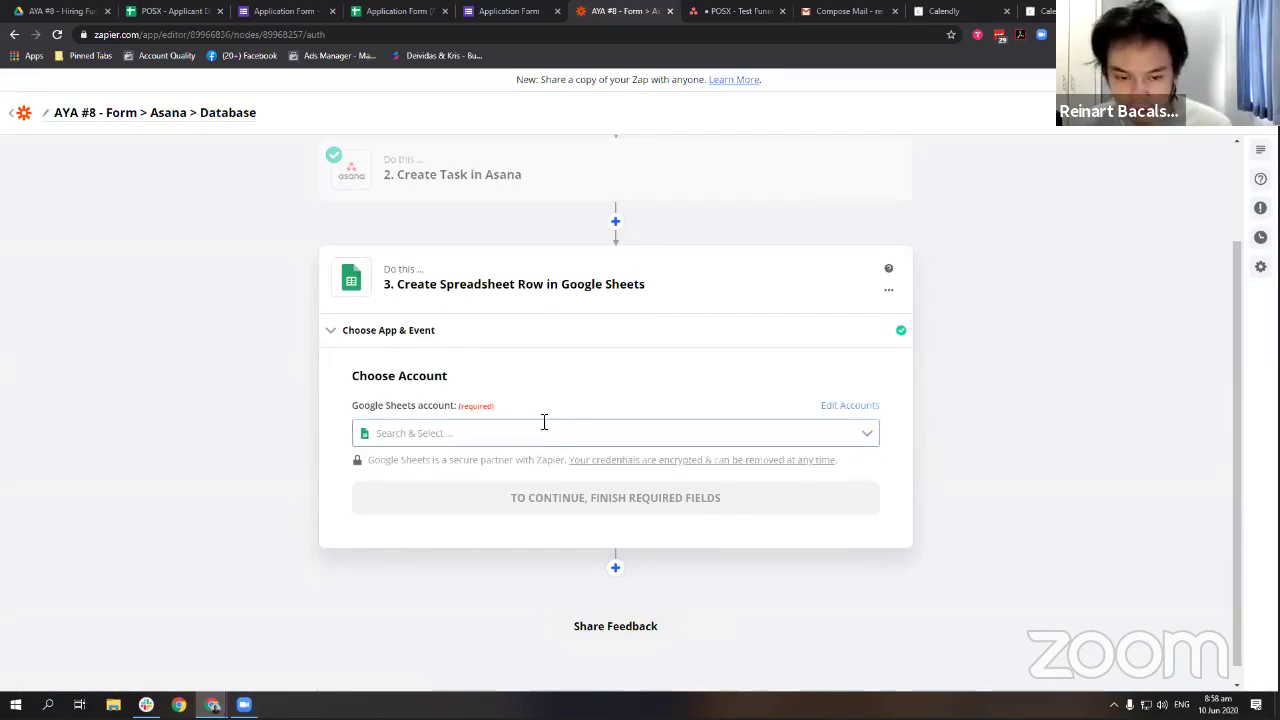
pyautogui.click(525, 434)
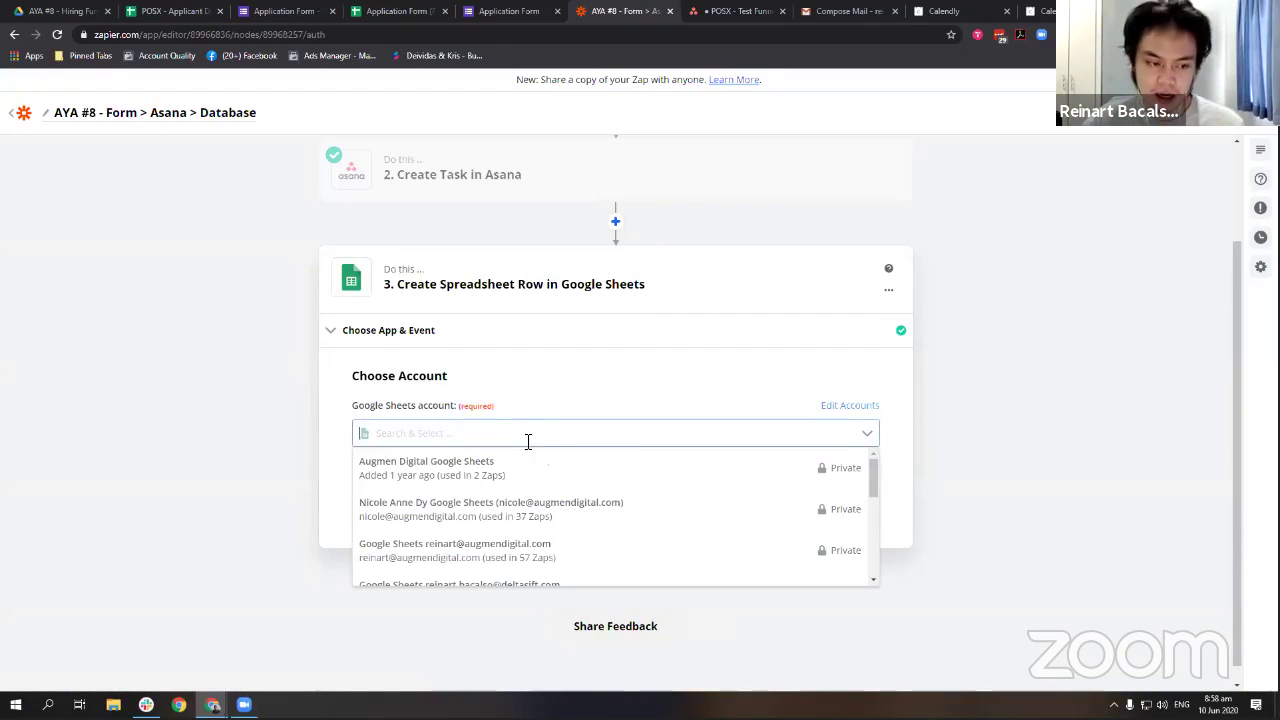
pyautogui.click(531, 546)
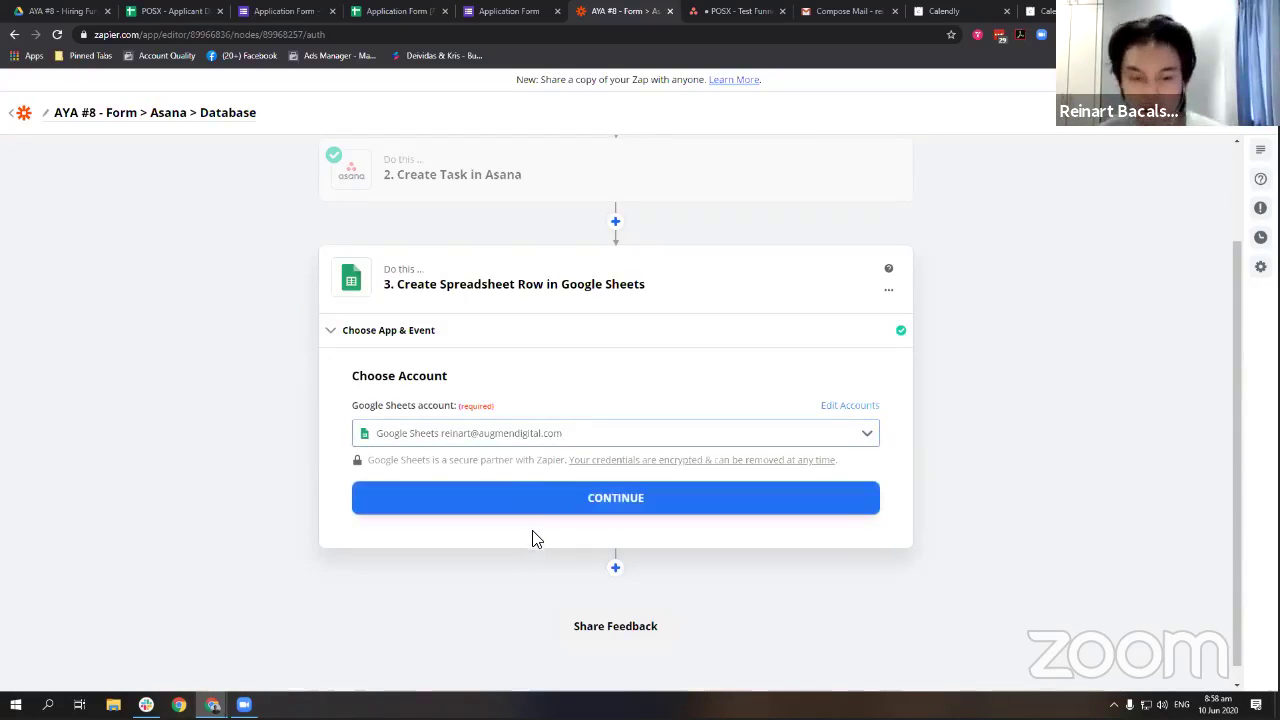
pyautogui.click(512, 500)
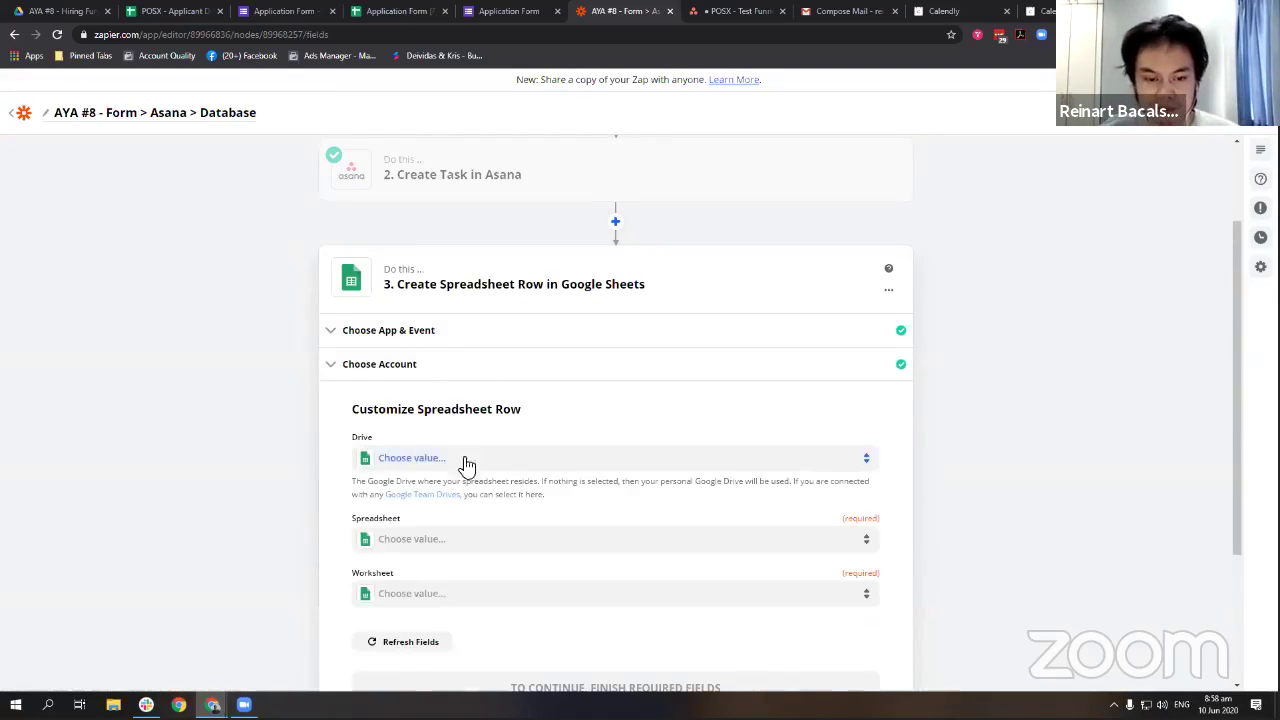
# Choose the POSX - Applicant Database spreadsheet and its Sheet1 worksheet.
pyautogui.scroll(-2, 466, 462)
pyautogui.click(490, 405)
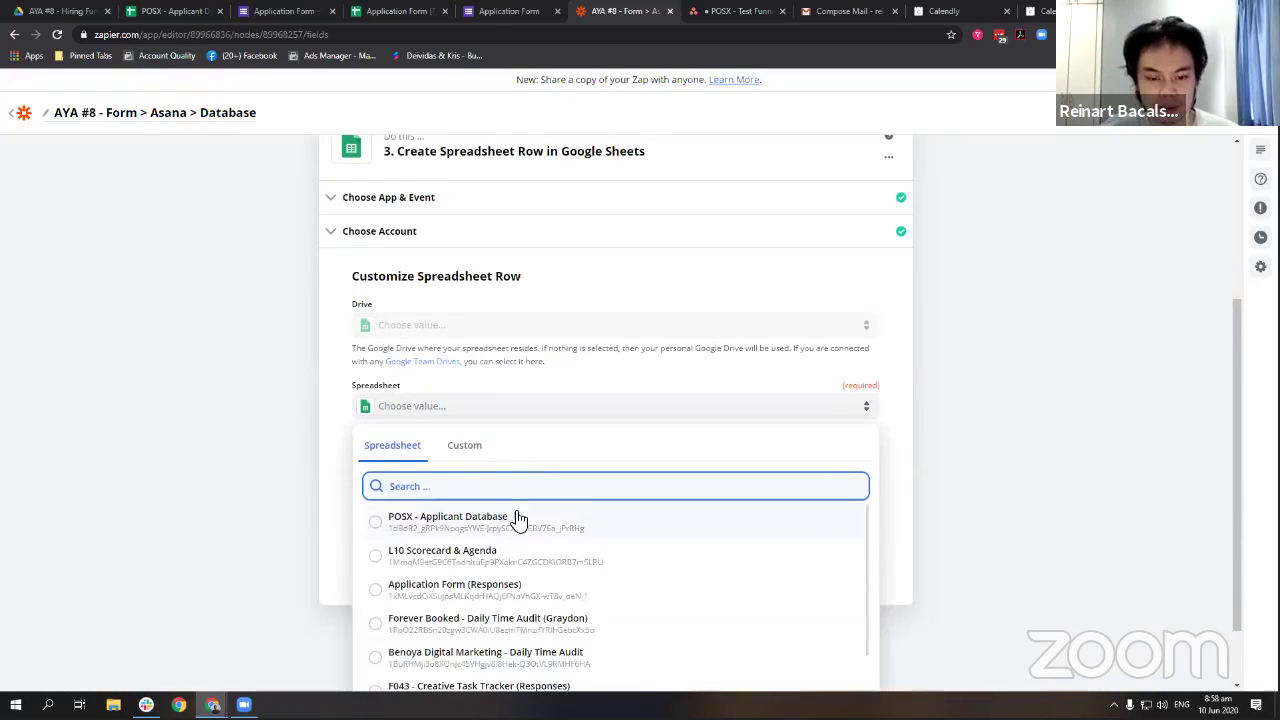
pyautogui.click(447, 520)
pyautogui.click(486, 385)
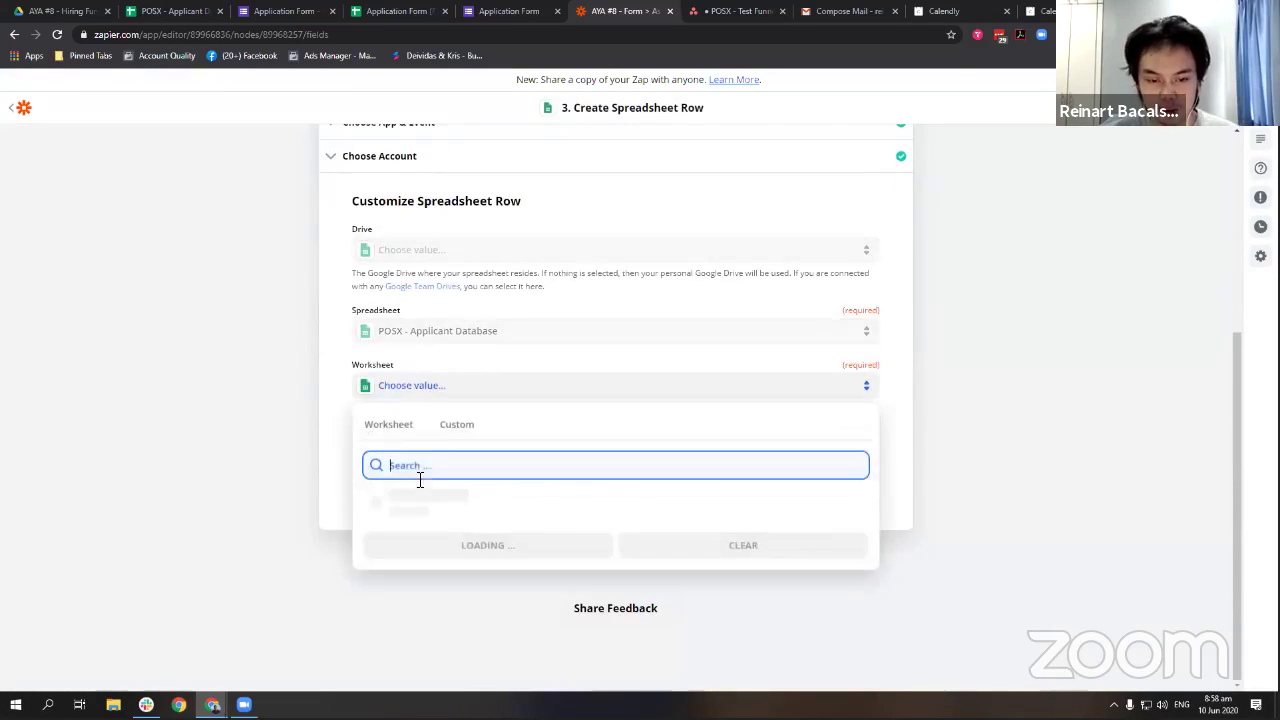
pyautogui.click(437, 512)
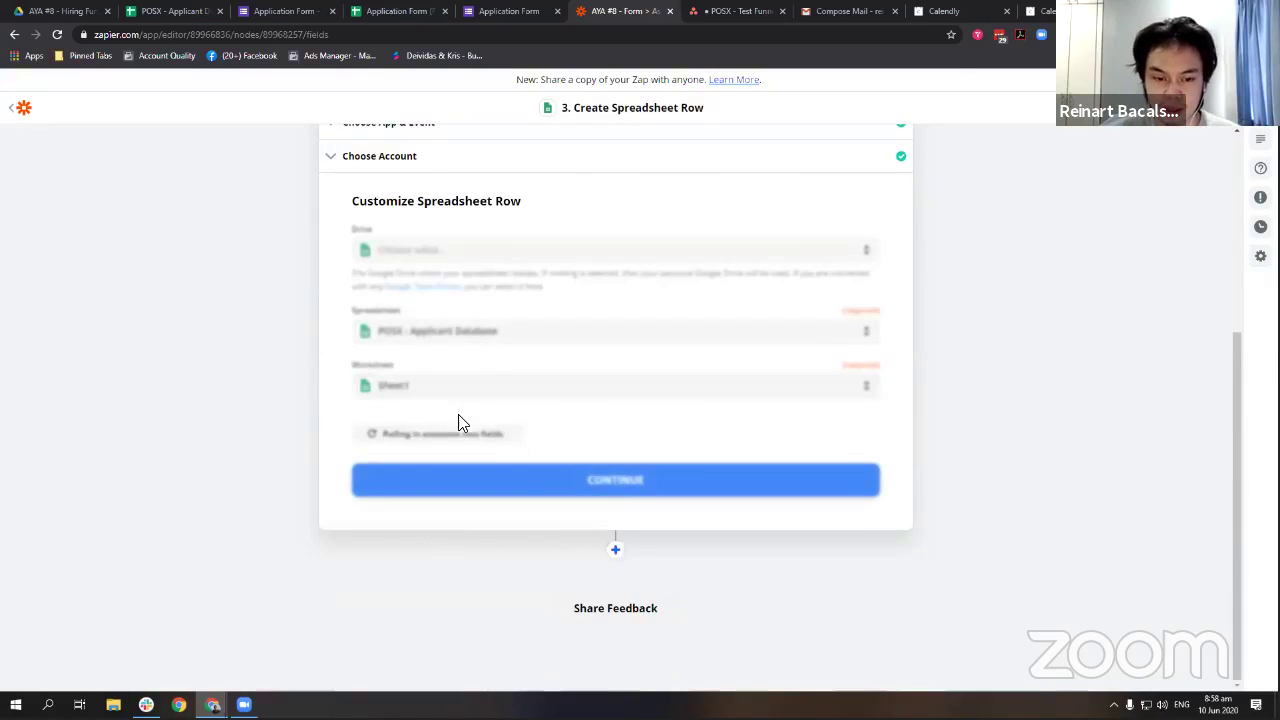
# Map the form timestamp into DATE and the applicant's name answer into FULL NAME.
pyautogui.scroll(-1, 492, 409)
pyautogui.click(400, 298)
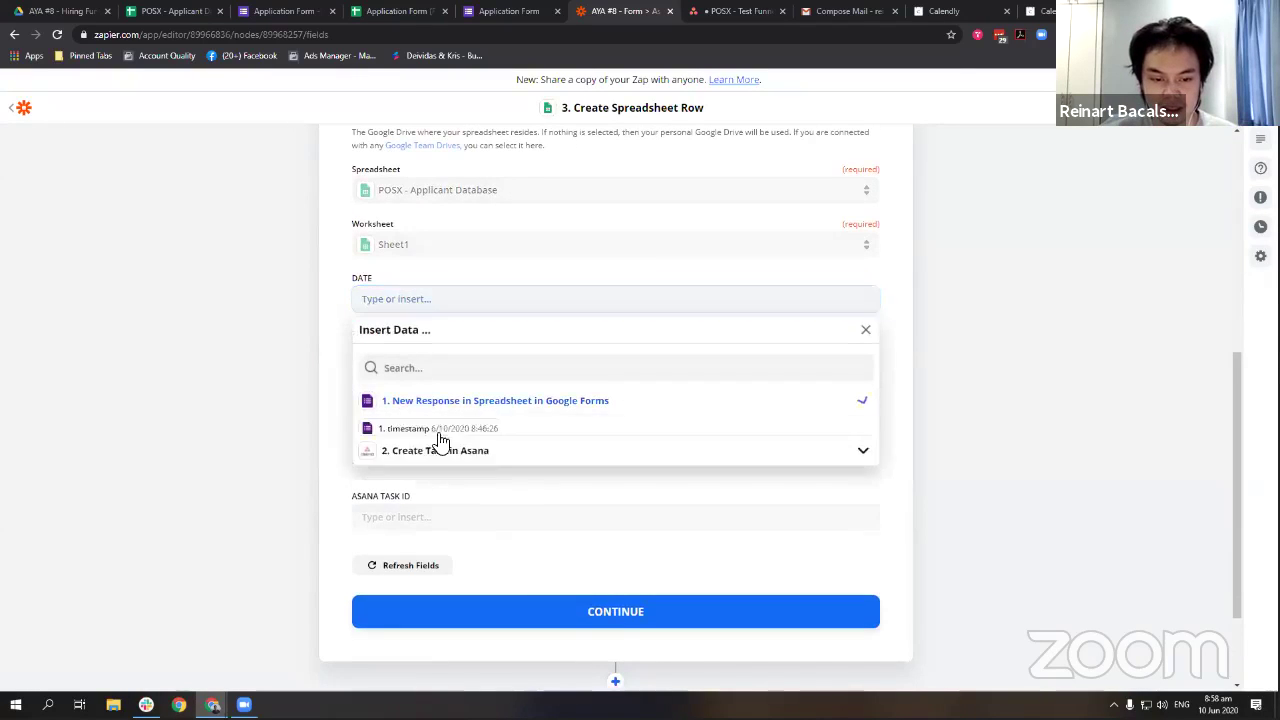
pyautogui.click(430, 428)
pyautogui.click(349, 365)
pyautogui.click(414, 354)
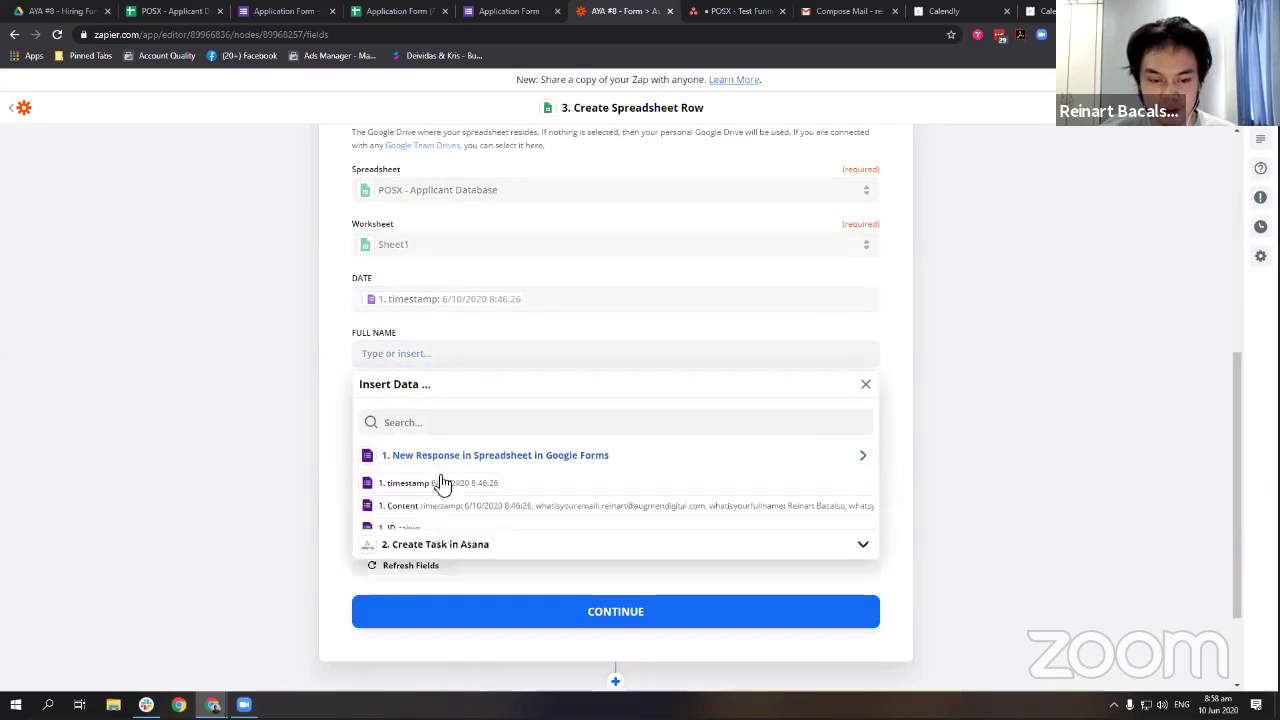
pyautogui.click(418, 556)
pyautogui.click(446, 593)
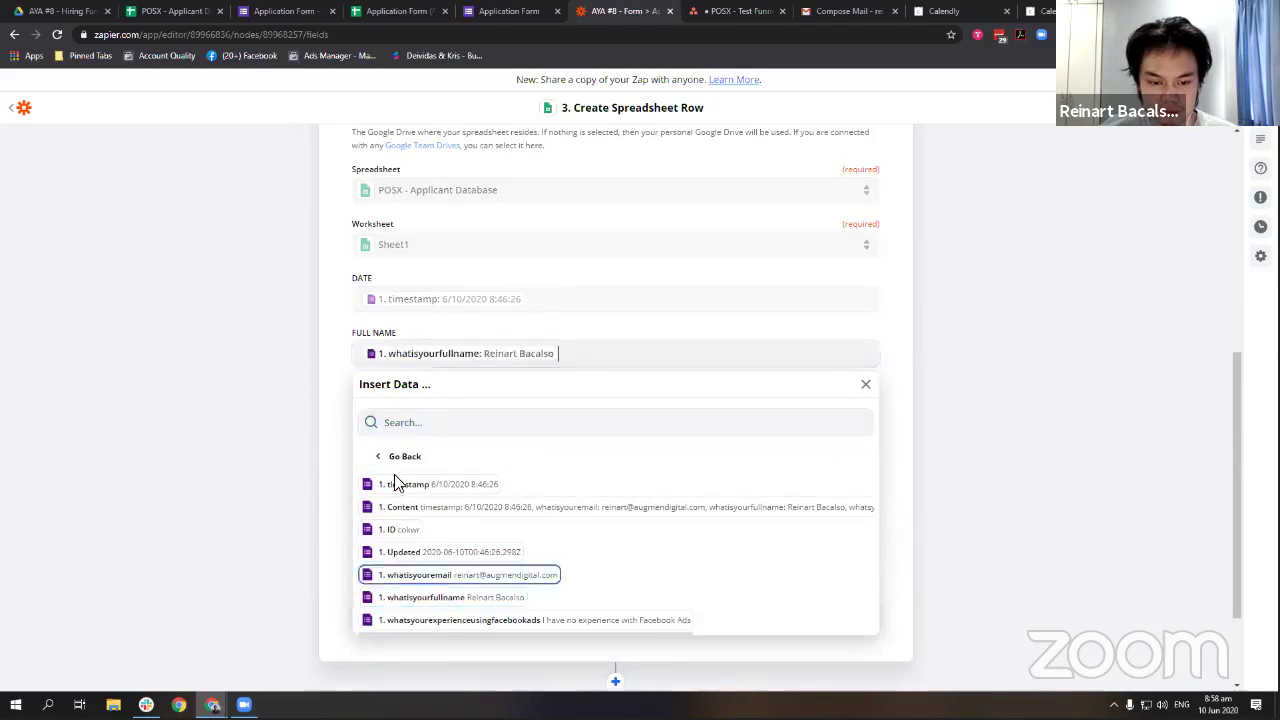
# Map the email answer into EMAIL and the Facebook ads answer into FB ADS EXPERIENCE.
pyautogui.click(420, 410)
pyautogui.click(420, 505)
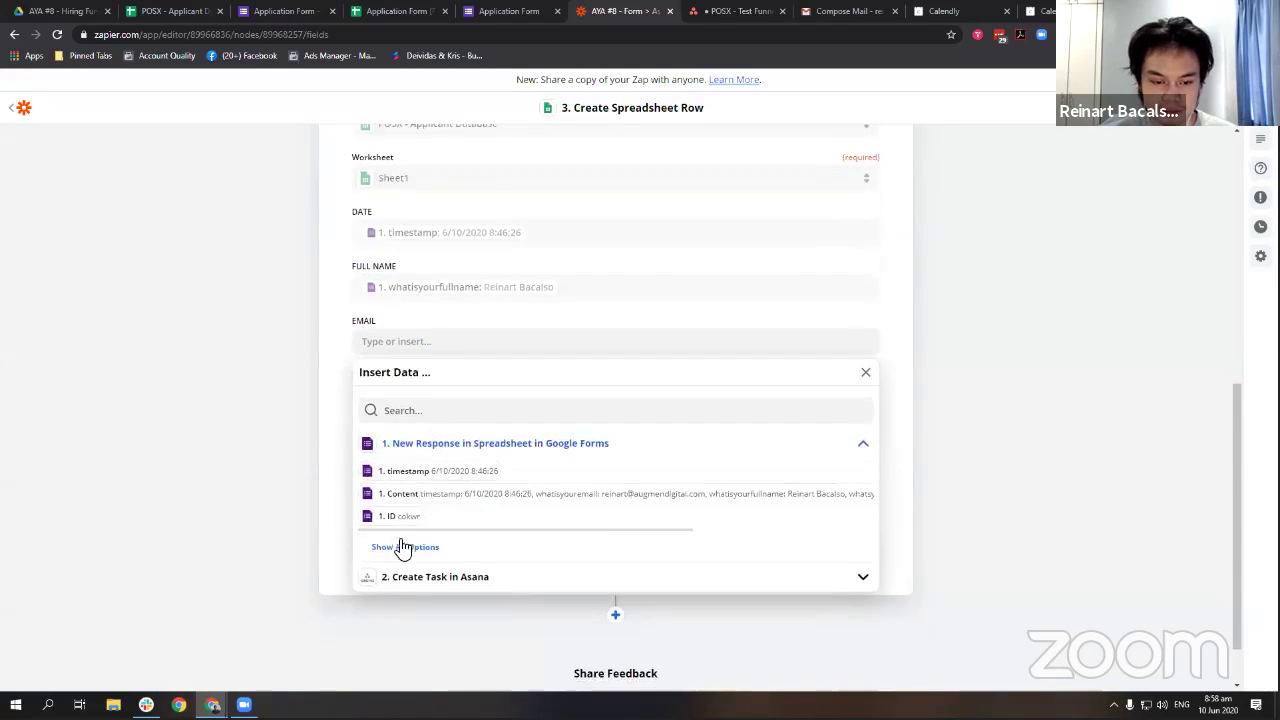
pyautogui.click(400, 544)
pyautogui.scroll(-1, 427, 508)
pyautogui.click(455, 497)
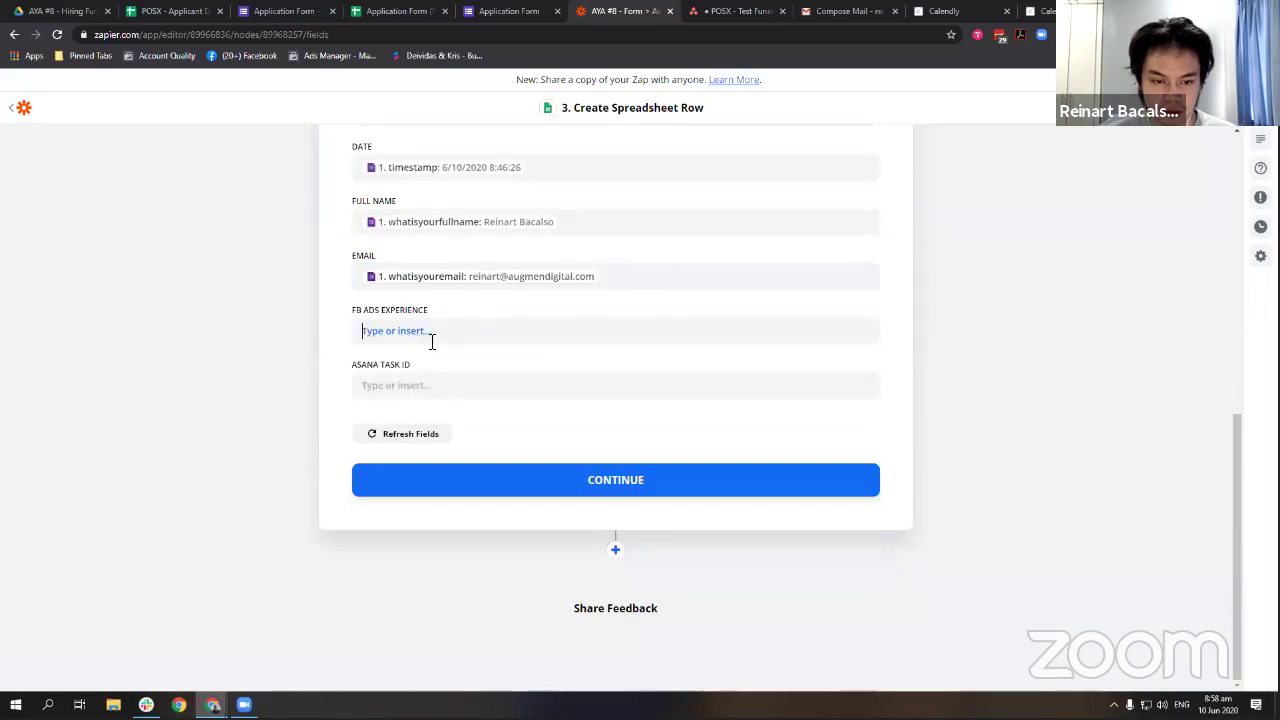
pyautogui.click(431, 334)
pyautogui.click(444, 440)
pyautogui.click(405, 536)
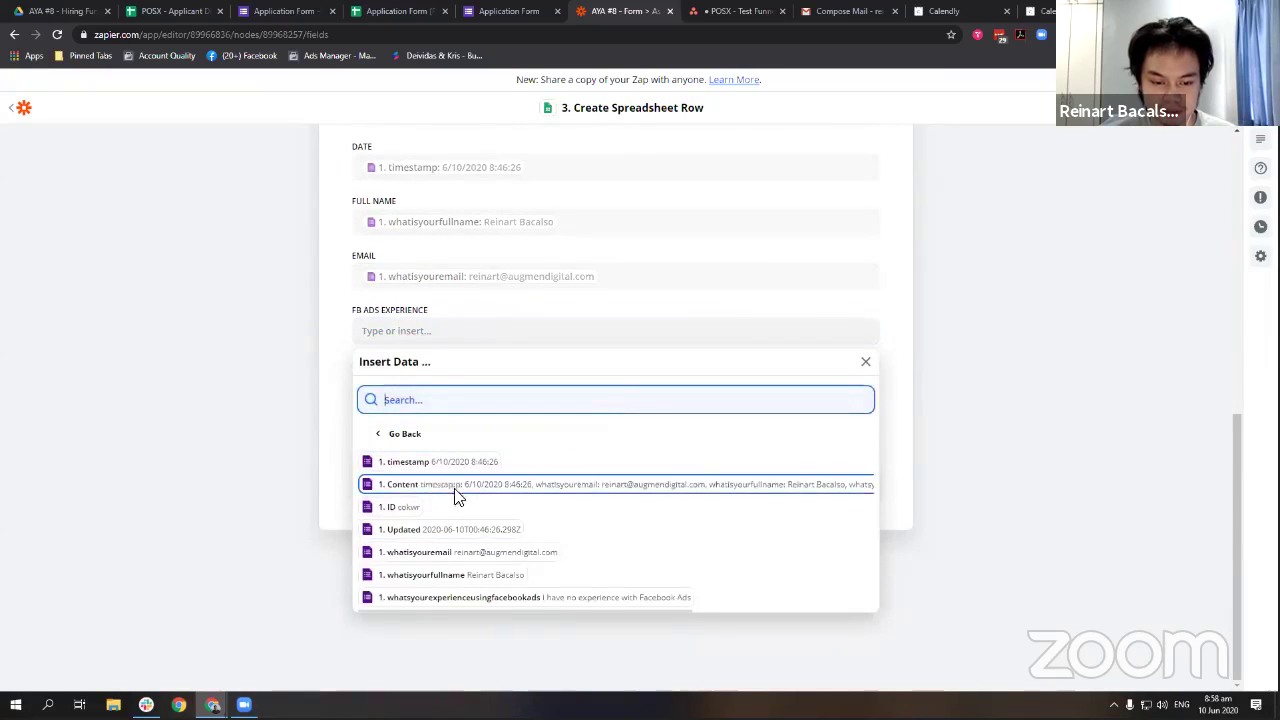
pyautogui.click(486, 607)
# Fill ASANA TASK ID with the Asana task's ID and confirm the row mapping.
pyautogui.click(414, 386)
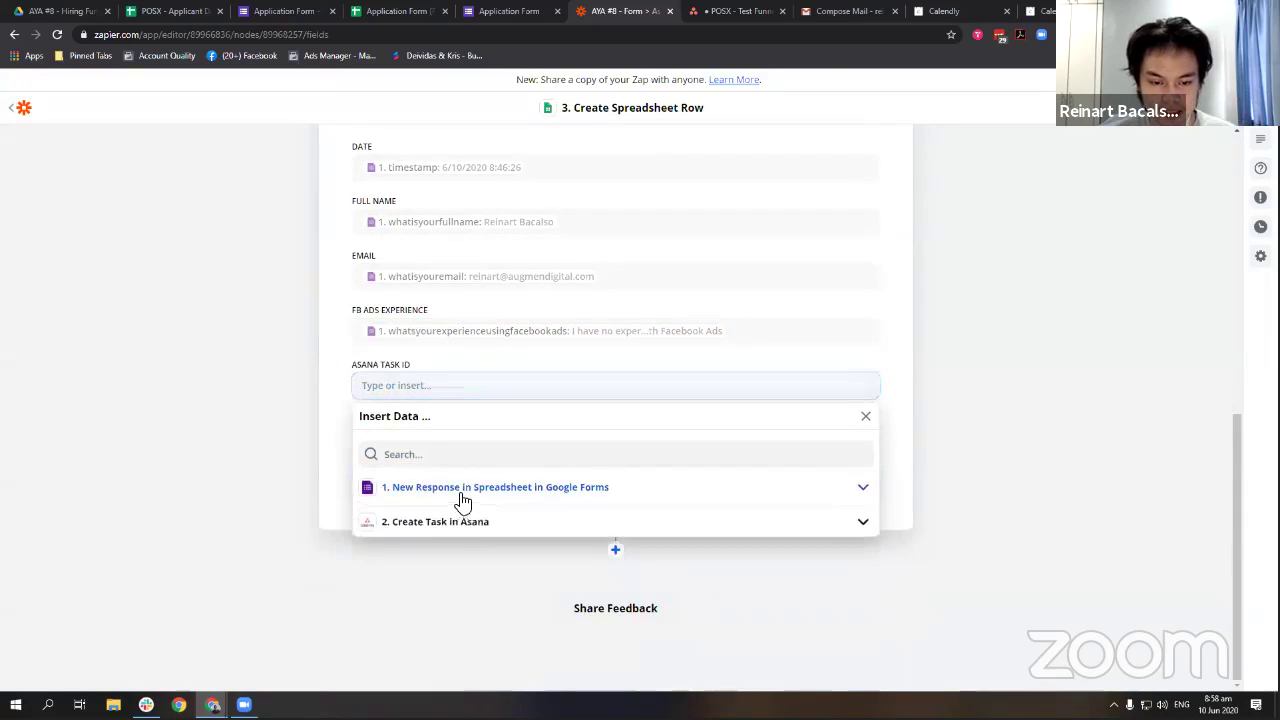
pyautogui.click(425, 490)
pyautogui.click(432, 591)
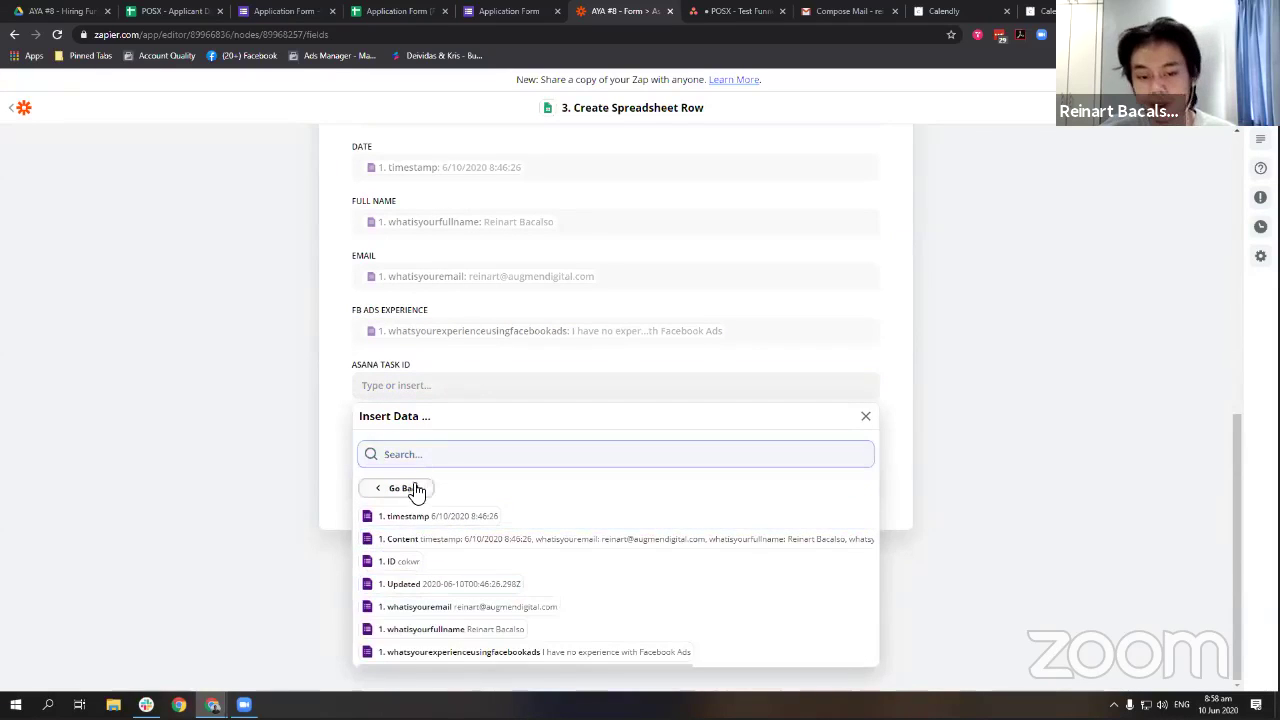
pyautogui.click(410, 488)
pyautogui.click(455, 621)
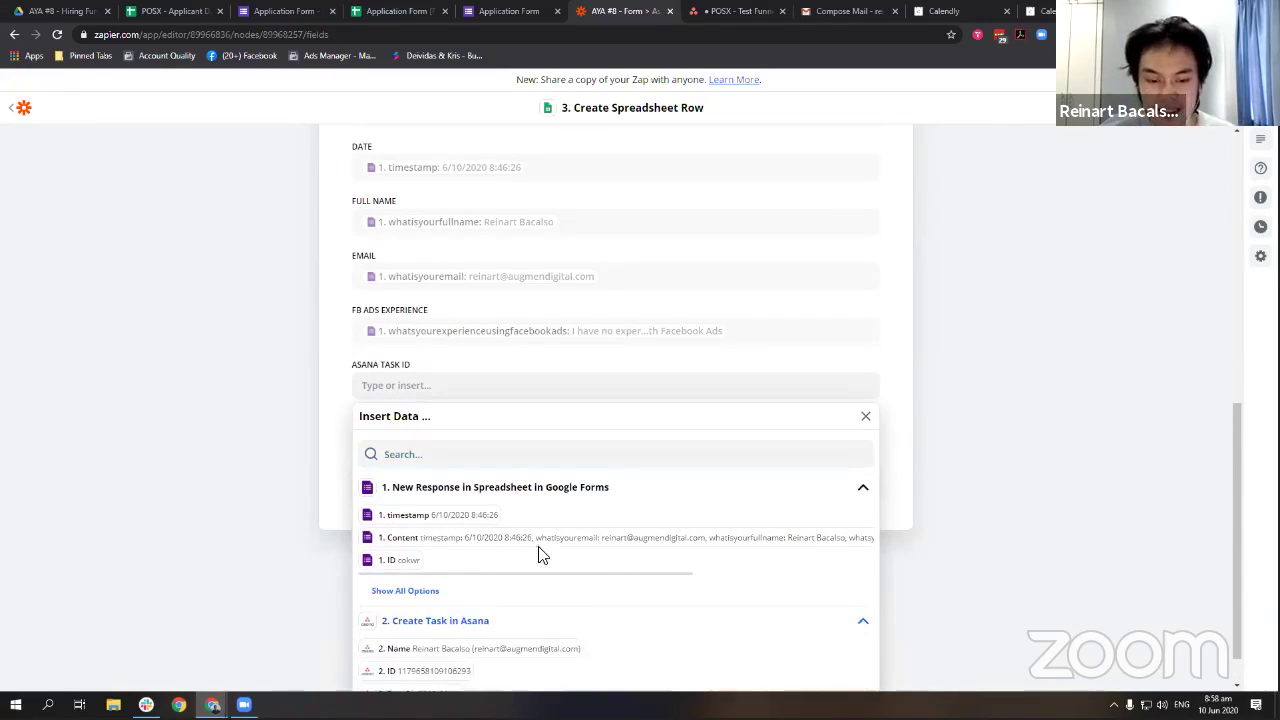
pyautogui.scroll(-1, 423, 437)
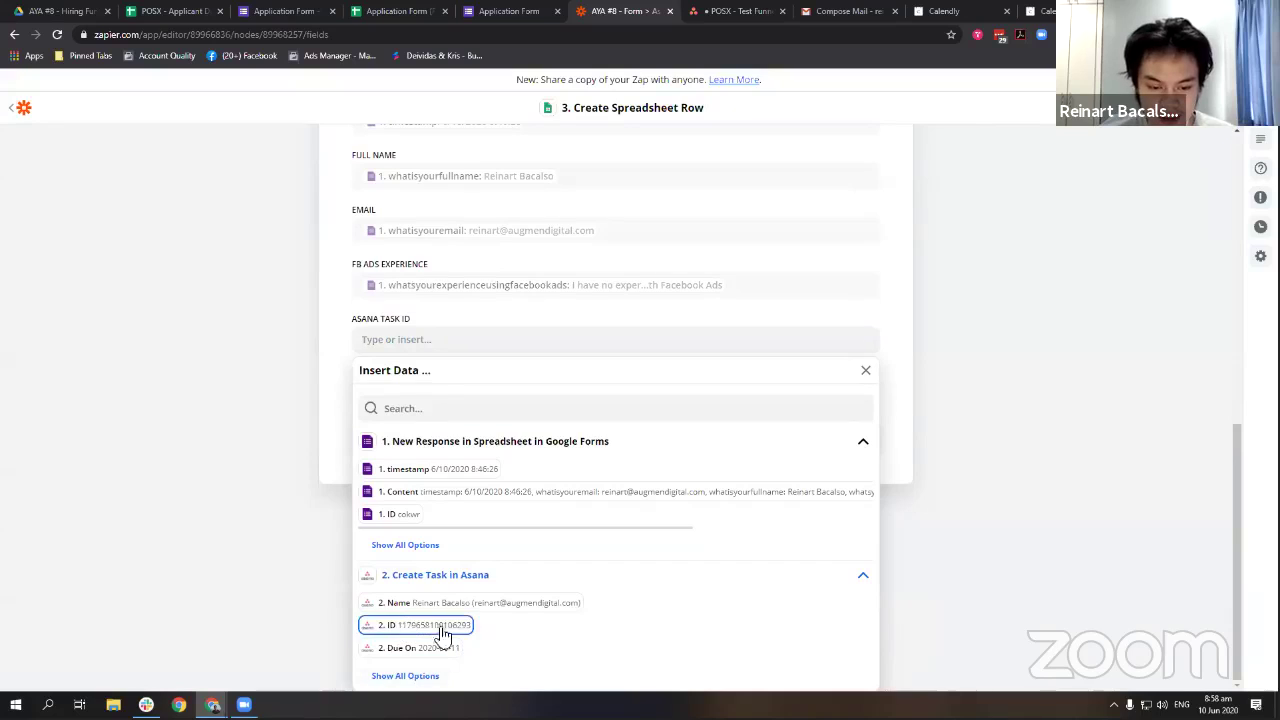
pyautogui.click(410, 678)
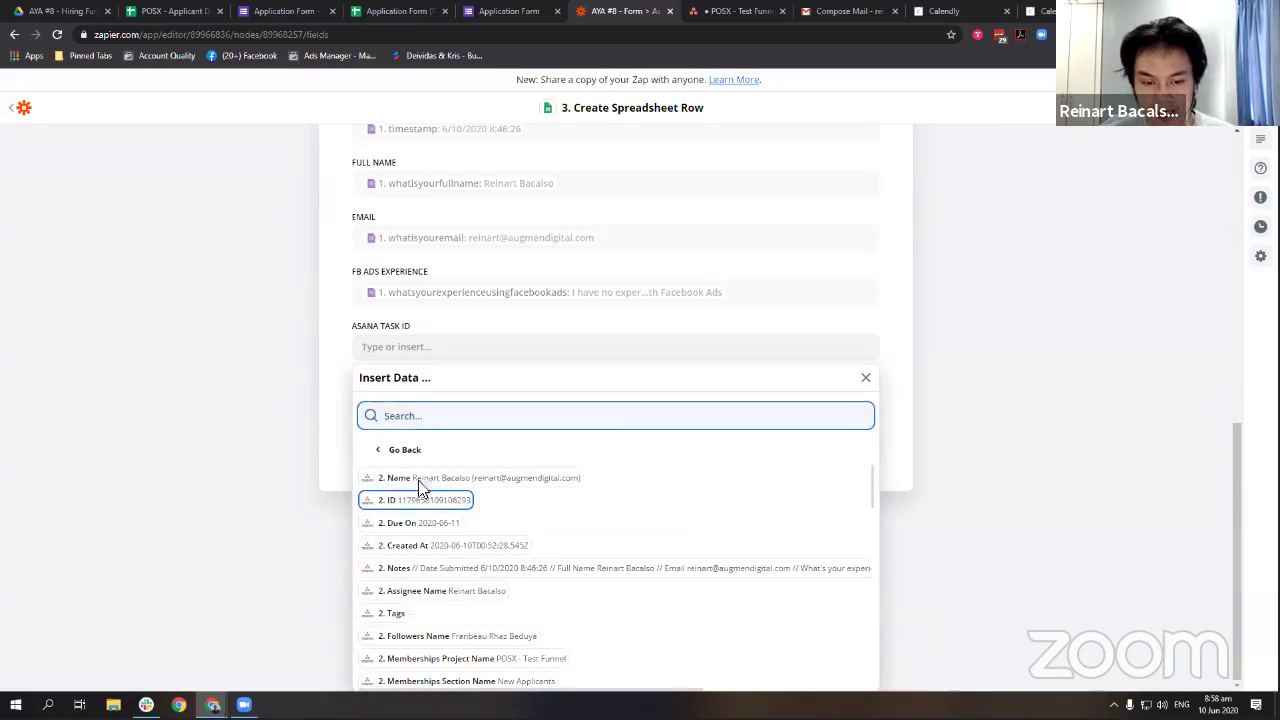
pyautogui.click(423, 503)
pyautogui.click(349, 340)
pyautogui.click(606, 497)
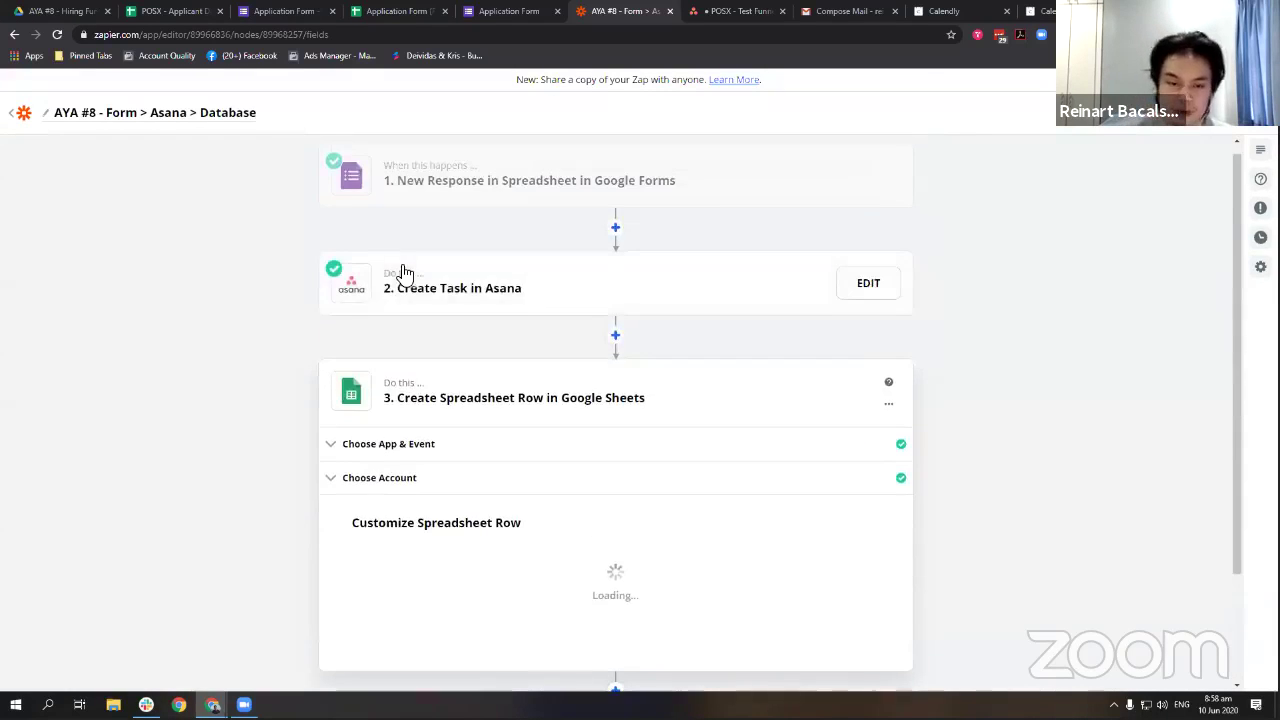
# Send a test row and verify it appears in the applicant sheet.
pyautogui.scroll(-3, 528, 557)
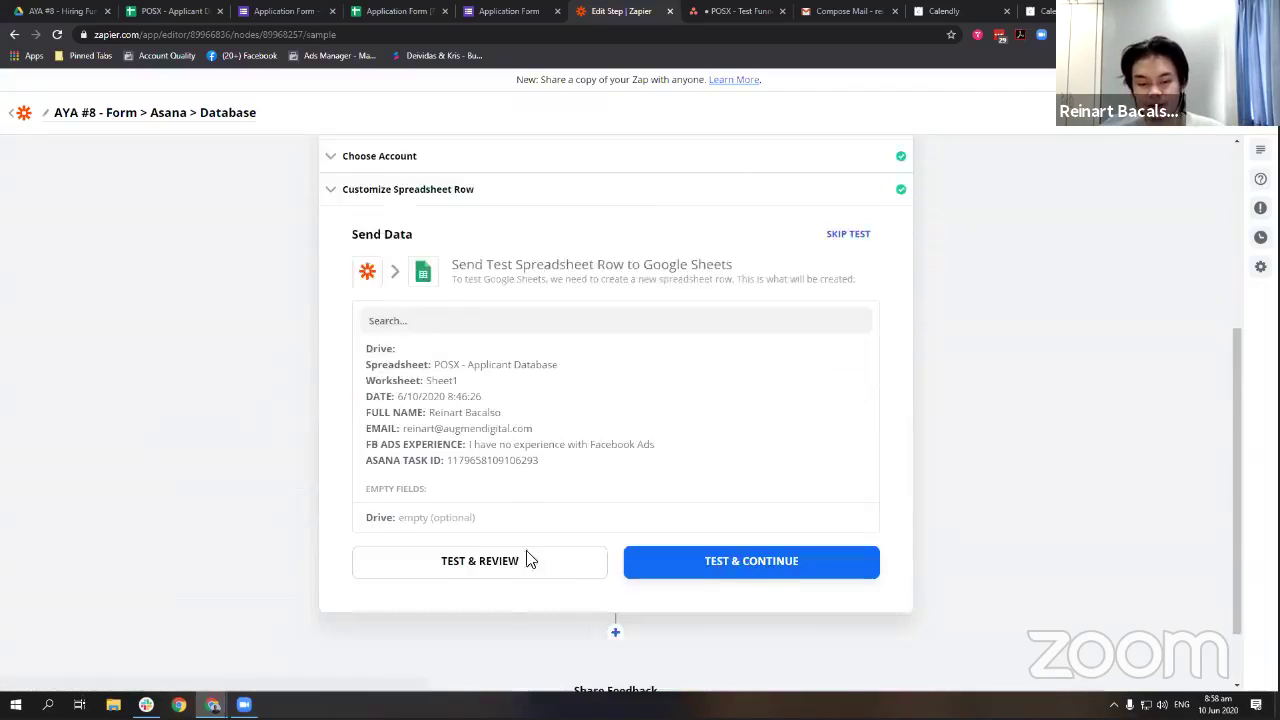
pyautogui.click(486, 484)
pyautogui.click(196, 9)
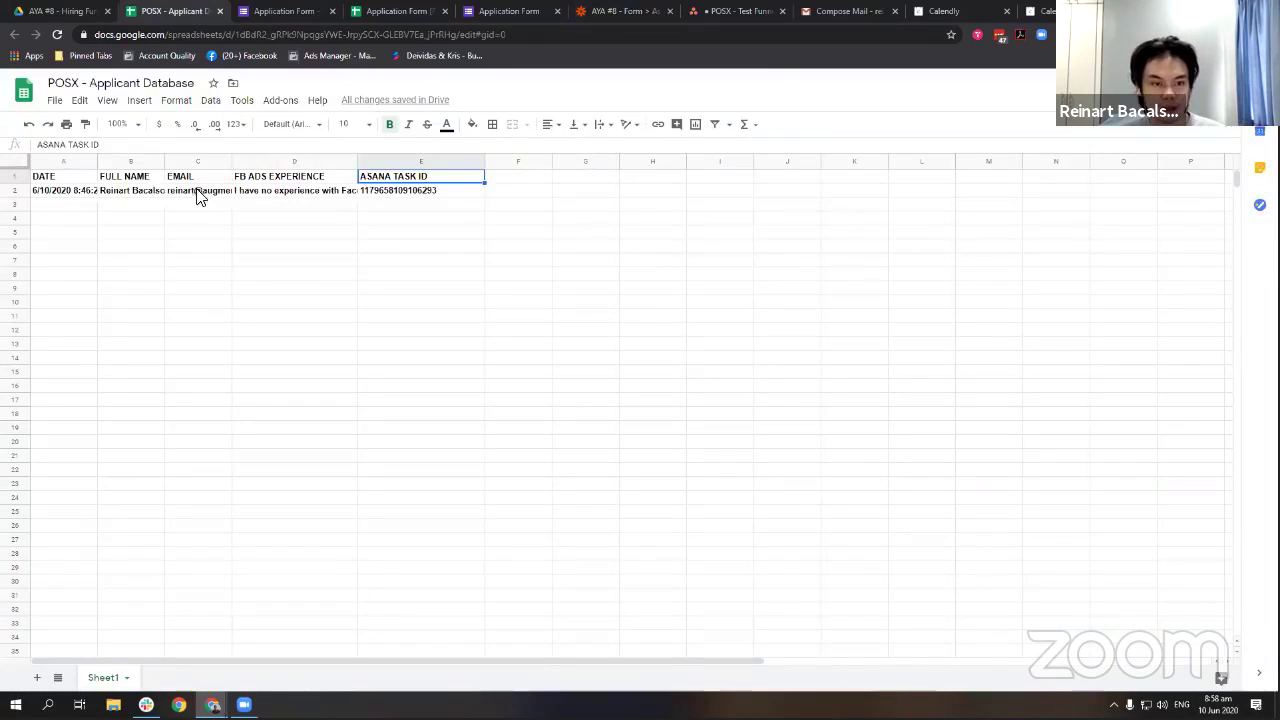
pyautogui.click(24, 191)
pyautogui.click(130, 232)
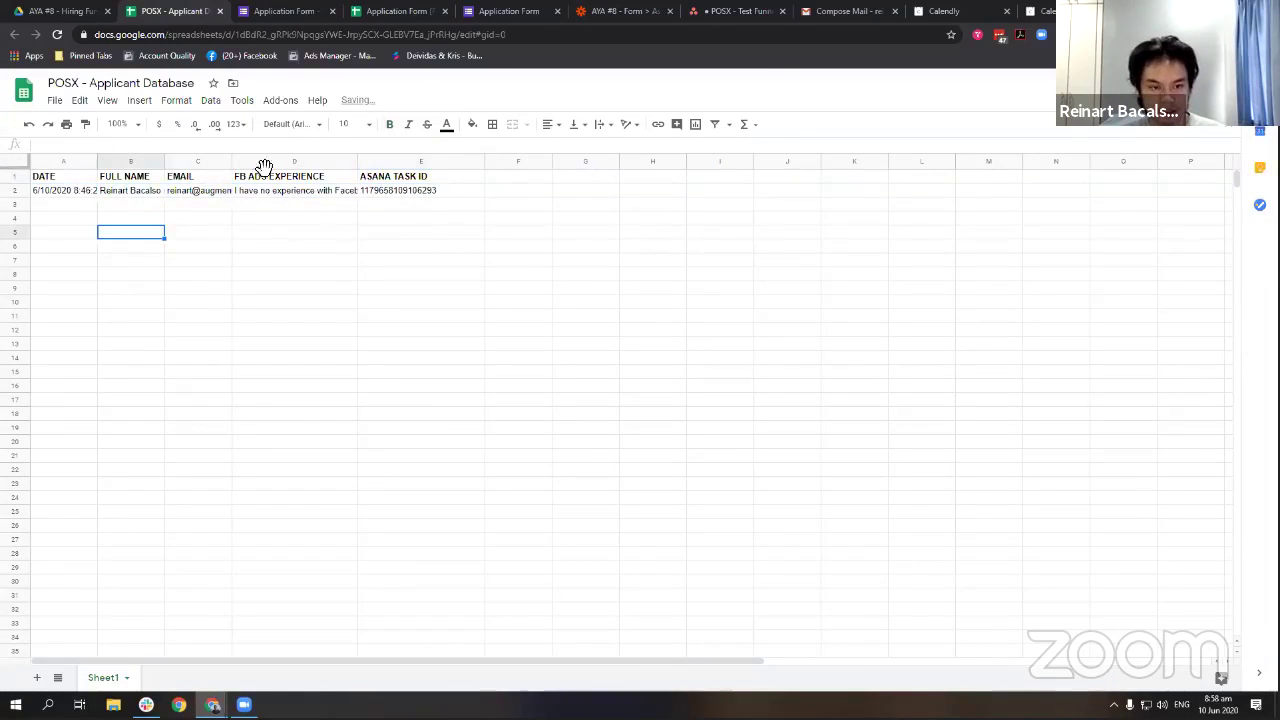
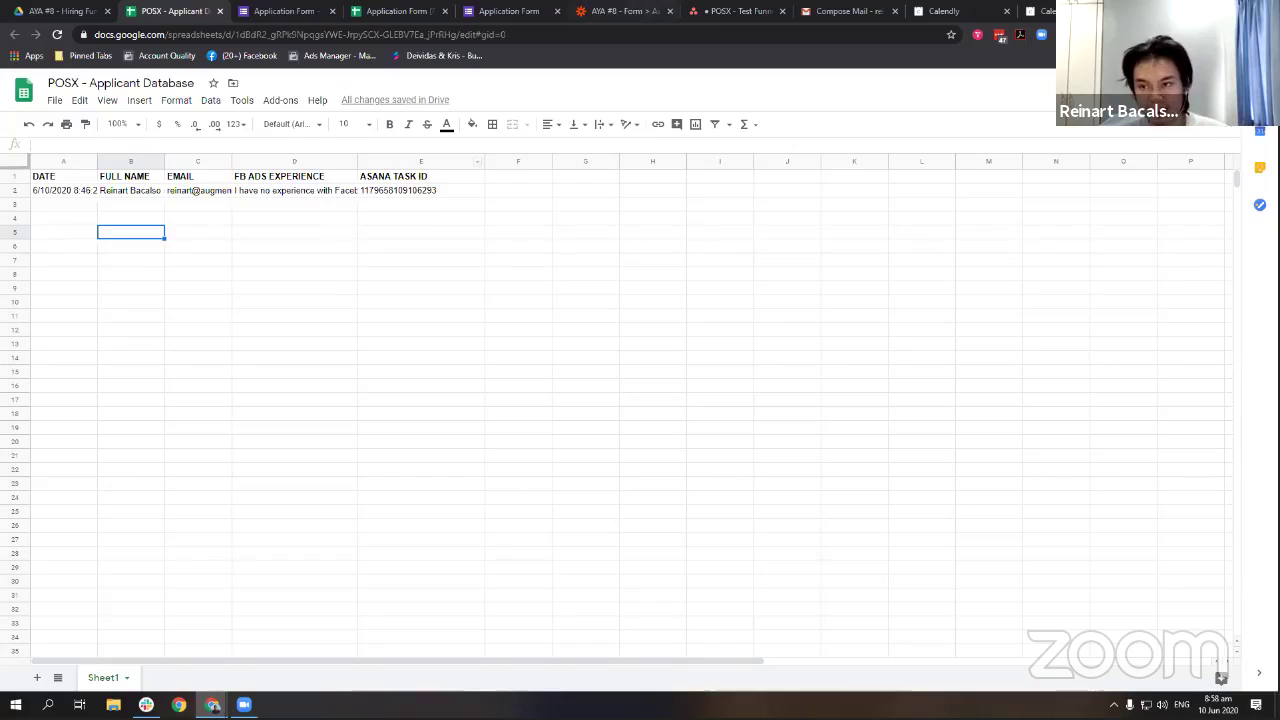
# Glance at the Calendly booking confirmation, then return to the zap's successful row test.
pyautogui.click(1040, 11)
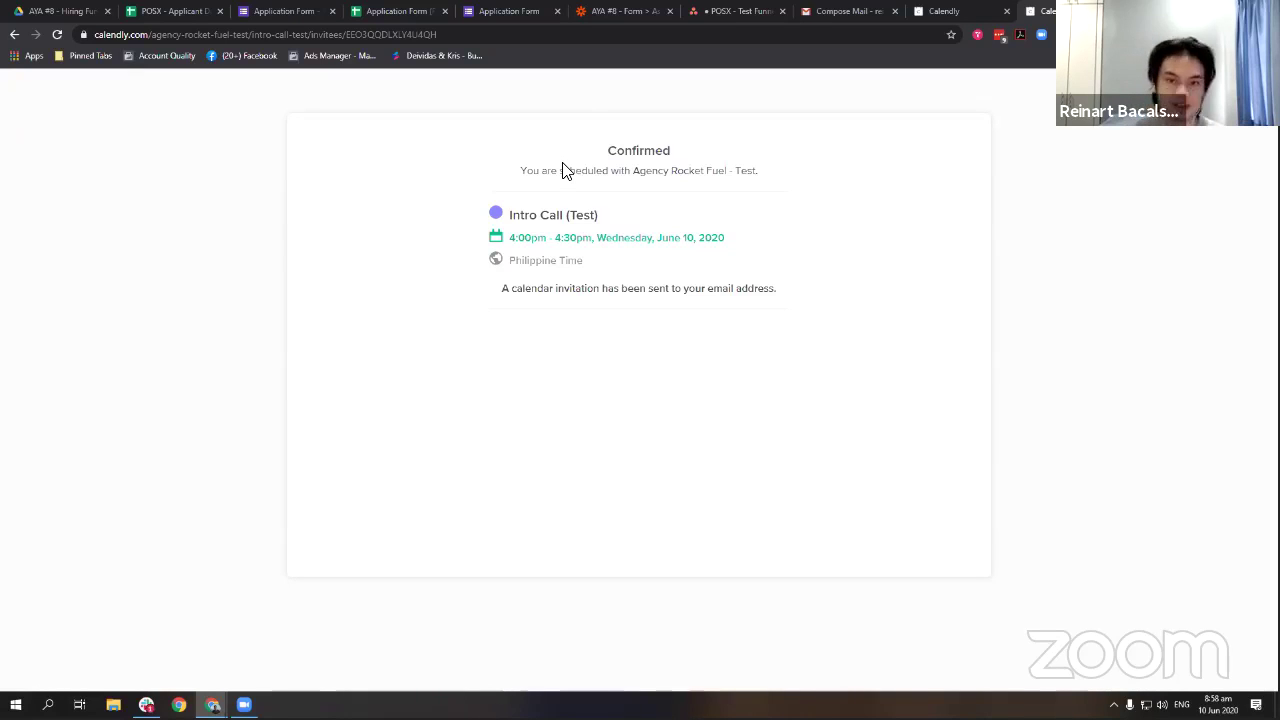
pyautogui.click(720, 10)
pyautogui.click(595, 11)
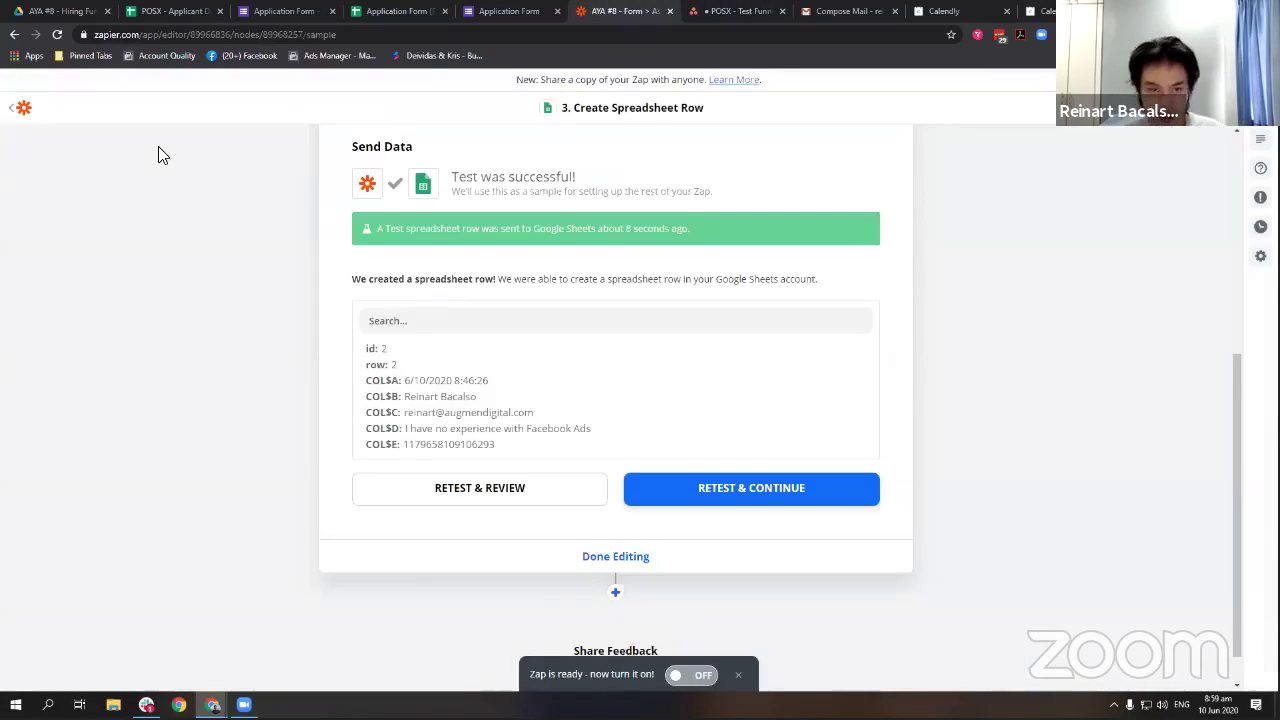
# Leave the finished zap for the Zaps list without renaming it.
pyautogui.scroll(4, 333, 207)
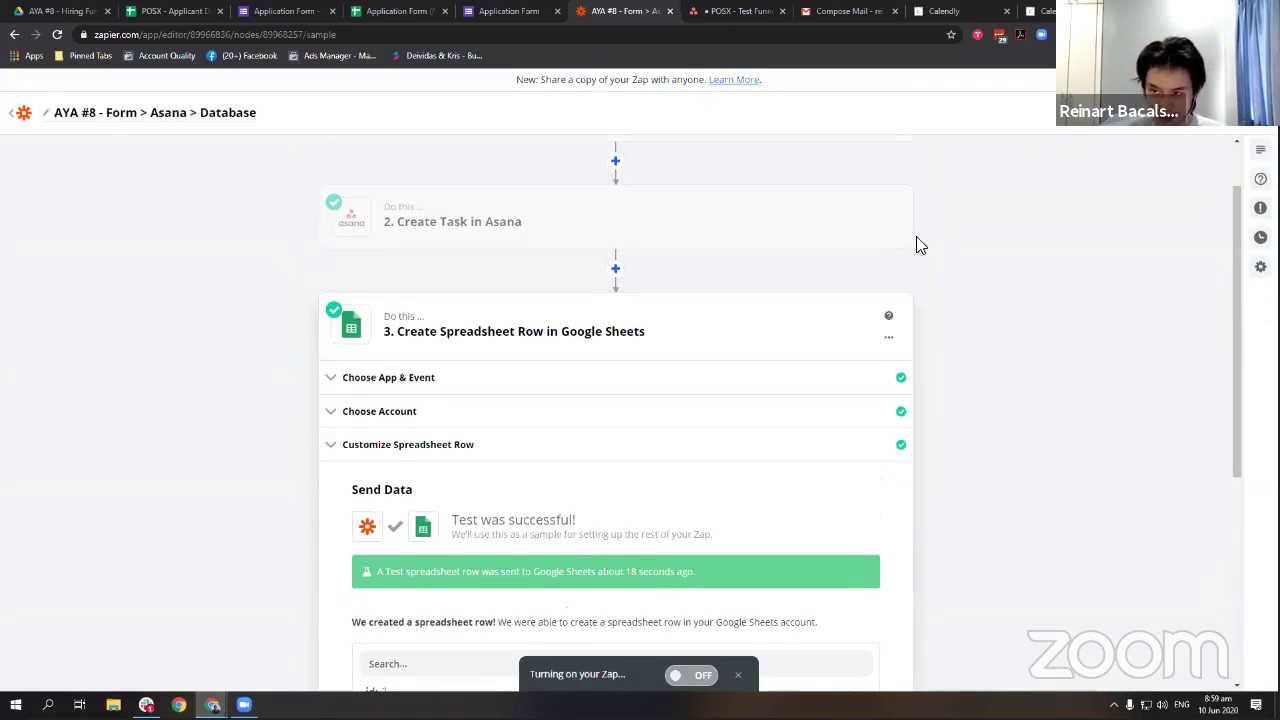
pyautogui.scroll(1, 410, 313)
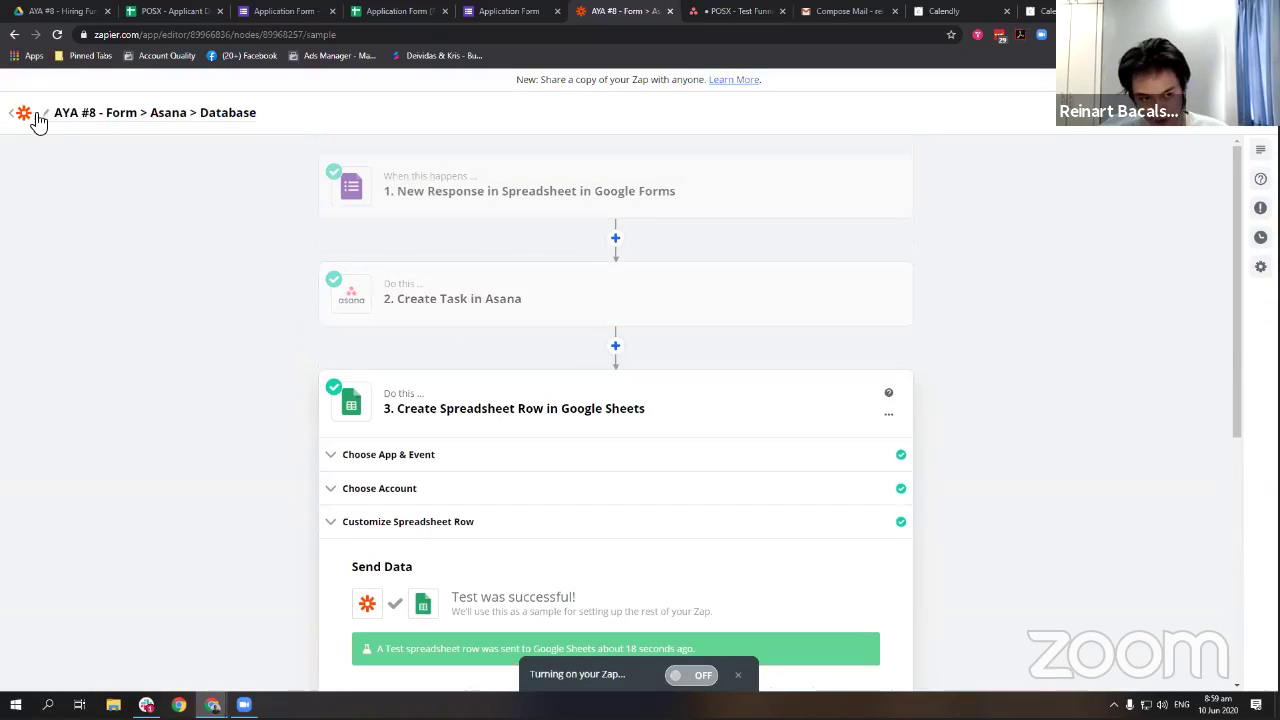
pyautogui.click(130, 117)
pyautogui.hotkey('ctrl', 'c')
pyautogui.click(88, 143)
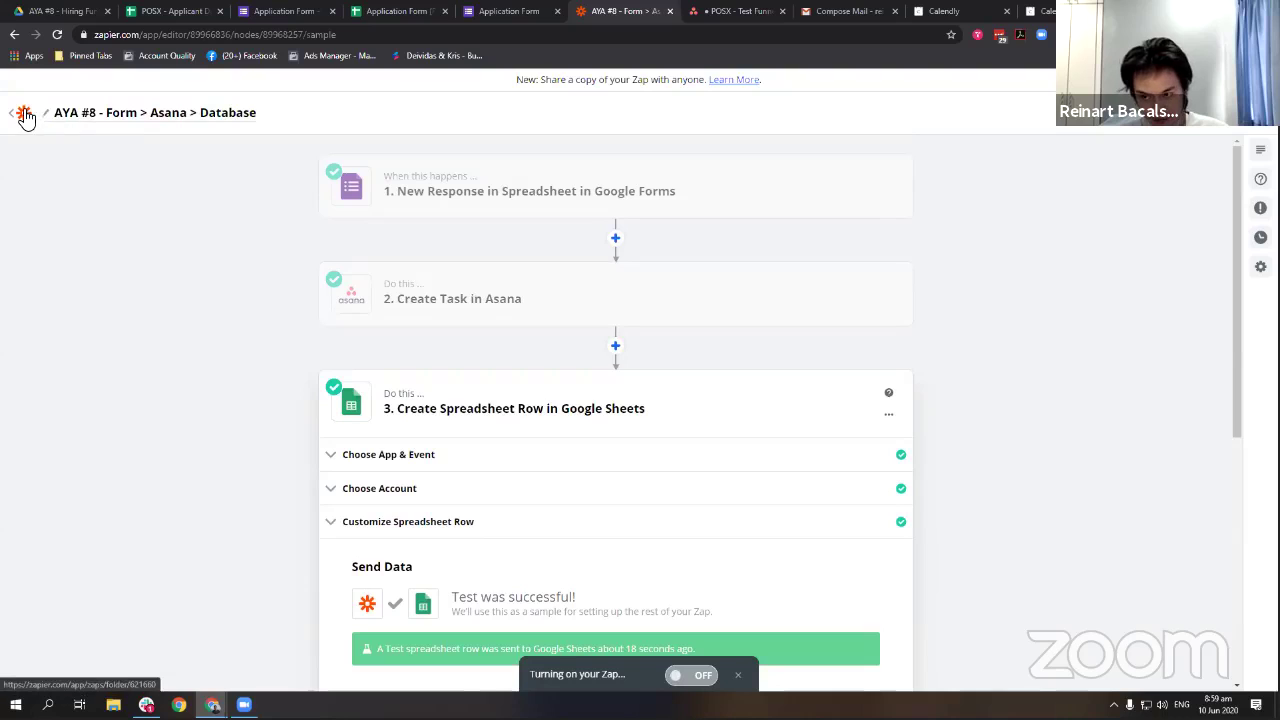
pyautogui.click(26, 117)
# Create a new zap titled 'AYA #8 - Calendly > Asana Update'.
pyautogui.click(795, 222)
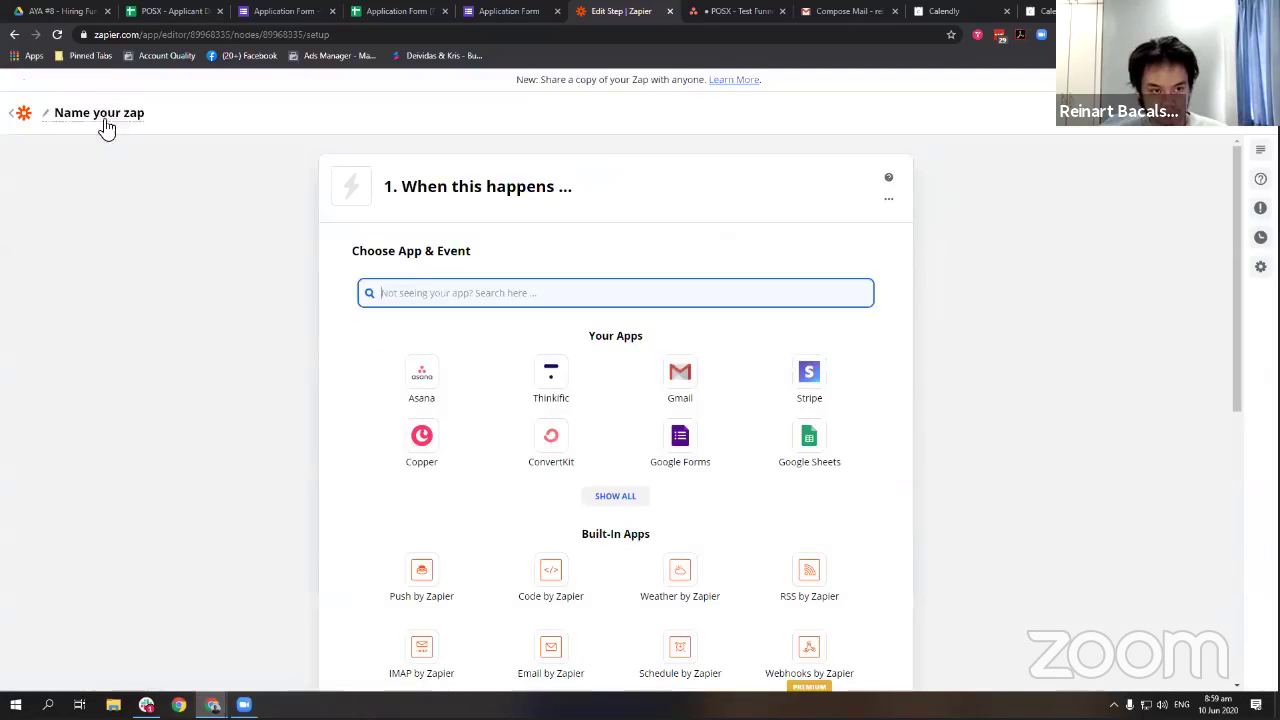
pyautogui.click(110, 122)
pyautogui.hotkey('ctrl', 'v')
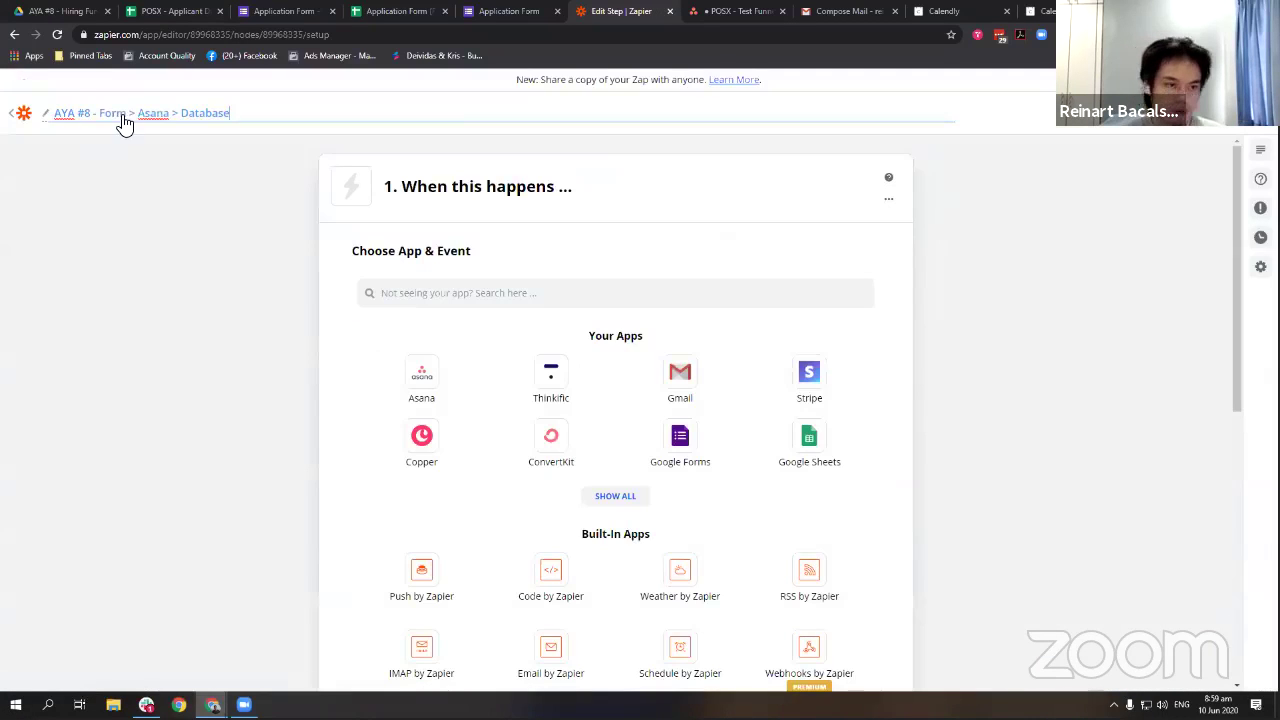
pyautogui.hotkey('ctrl', 'shift', 'Left')
pyautogui.hotkey('ctrl', 'shift', 'Left')
pyautogui.hotkey('ctrl', 'shift', 'Left')
pyautogui.hotkey('ctrl', 'shift', 'Left')
pyautogui.hotkey('ctrl', 'shift', 'Left')
pyautogui.write('Calendly')
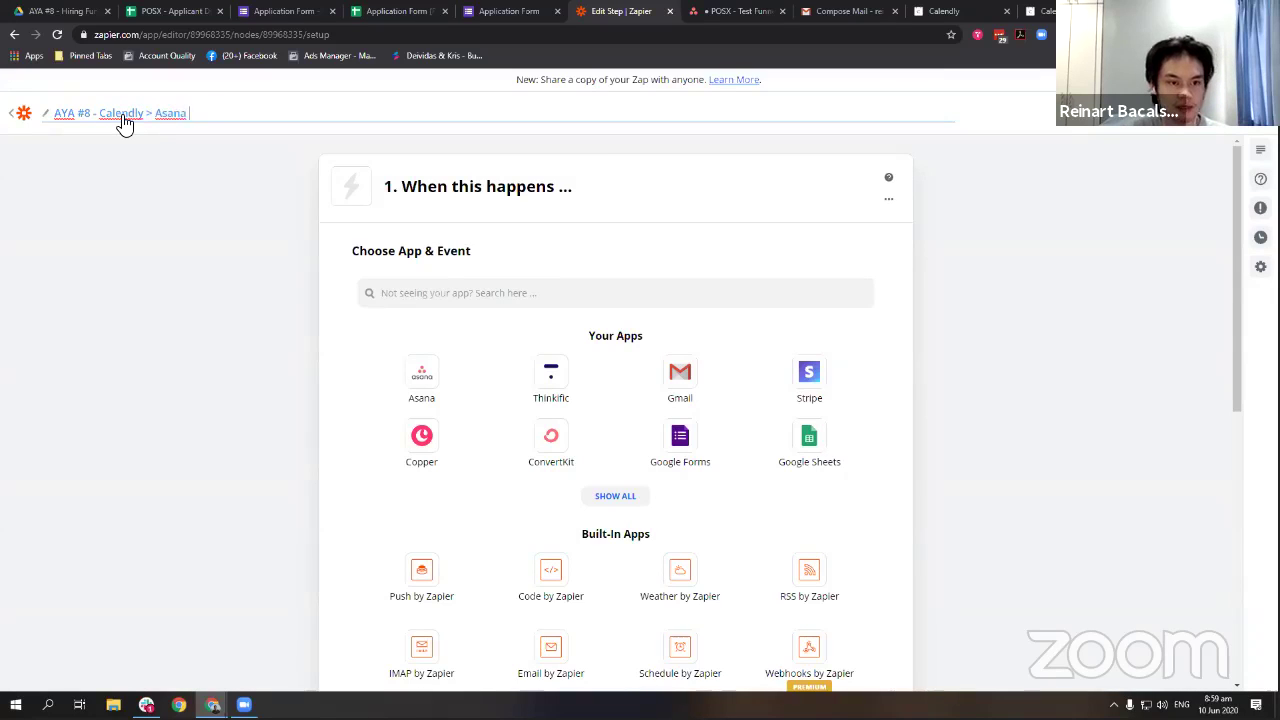
# Set the trigger to Calendly Invitee Created using the connected Calendly account.
pyautogui.click(535, 306)
pyautogui.write('calendl')
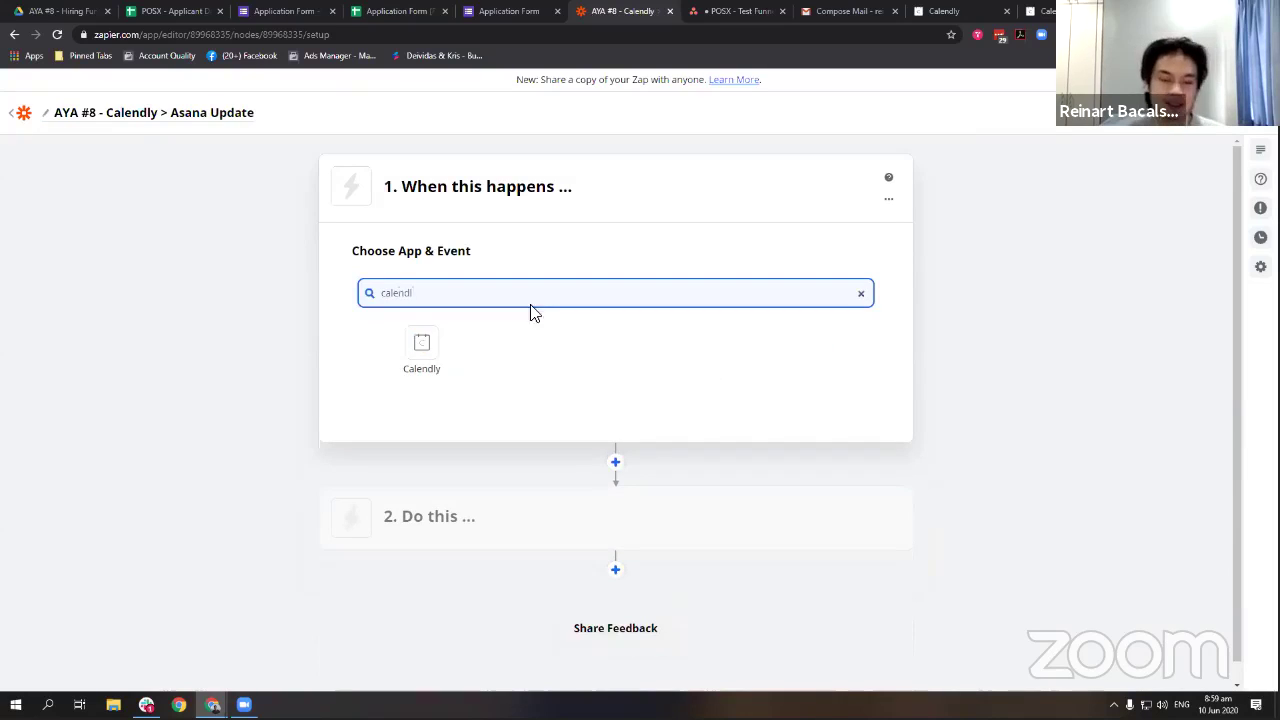
pyautogui.click(443, 345)
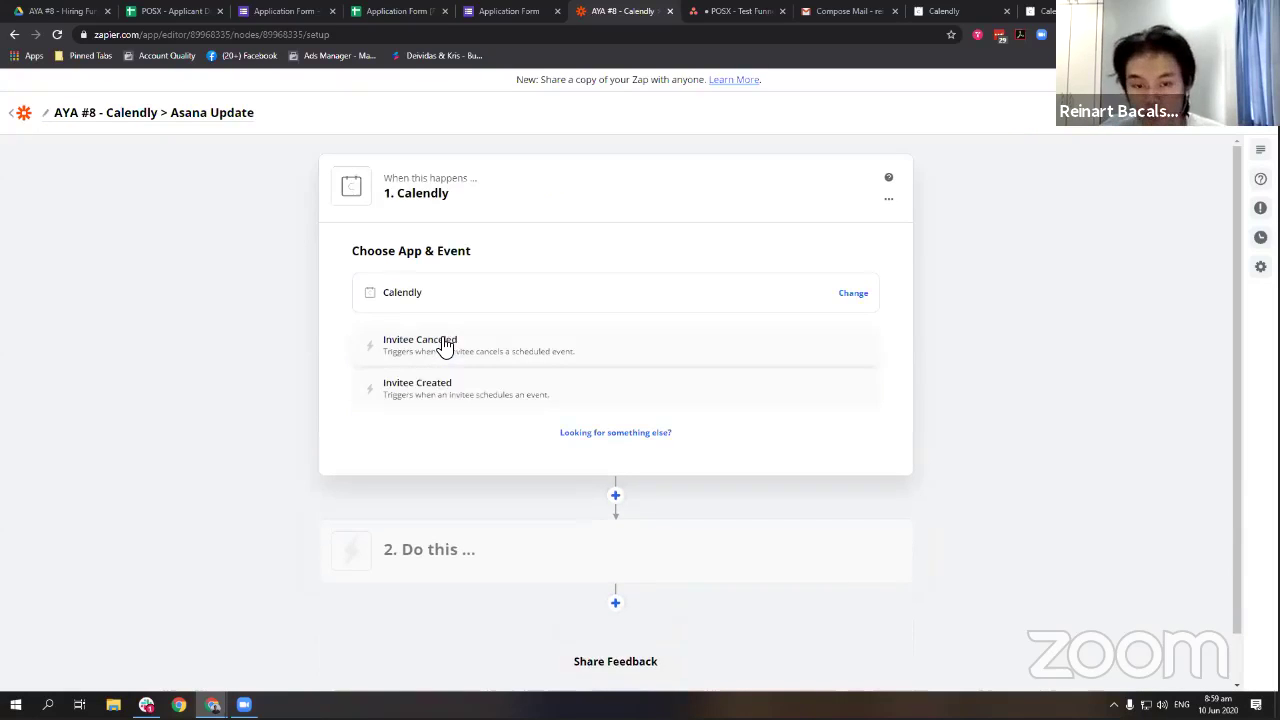
pyautogui.click(450, 387)
pyautogui.click(514, 396)
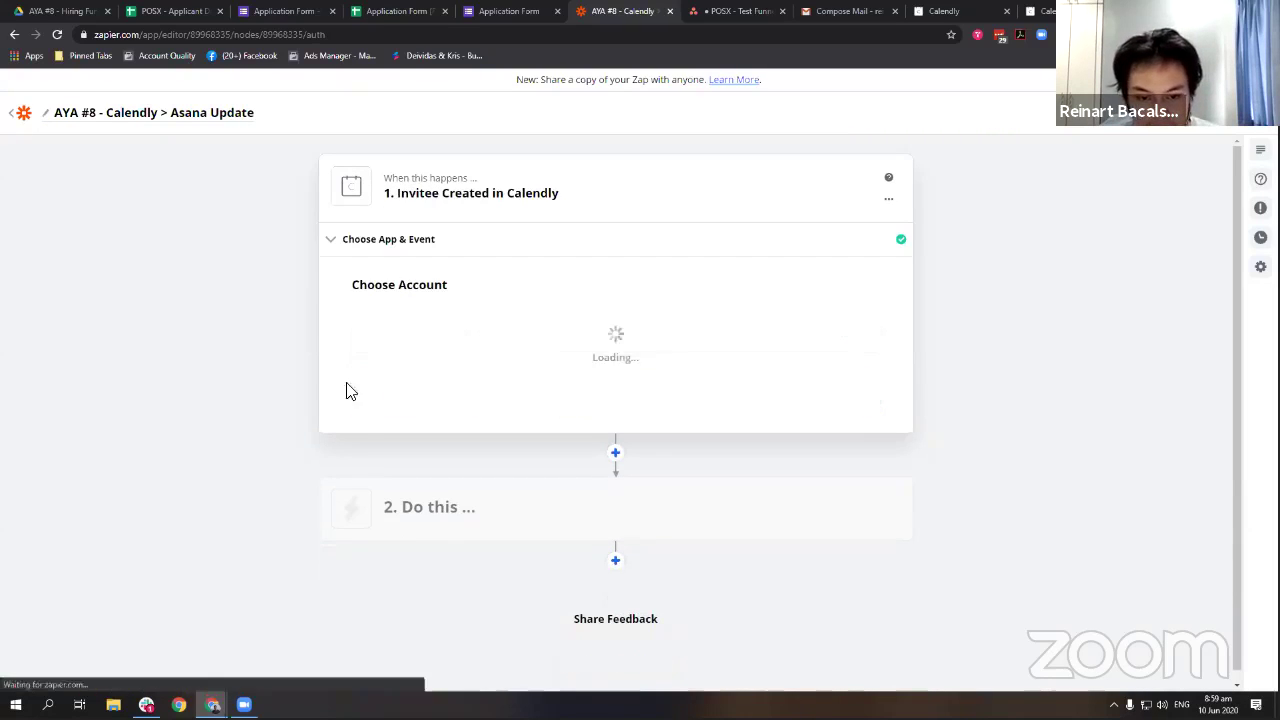
pyautogui.click(577, 343)
pyautogui.click(509, 410)
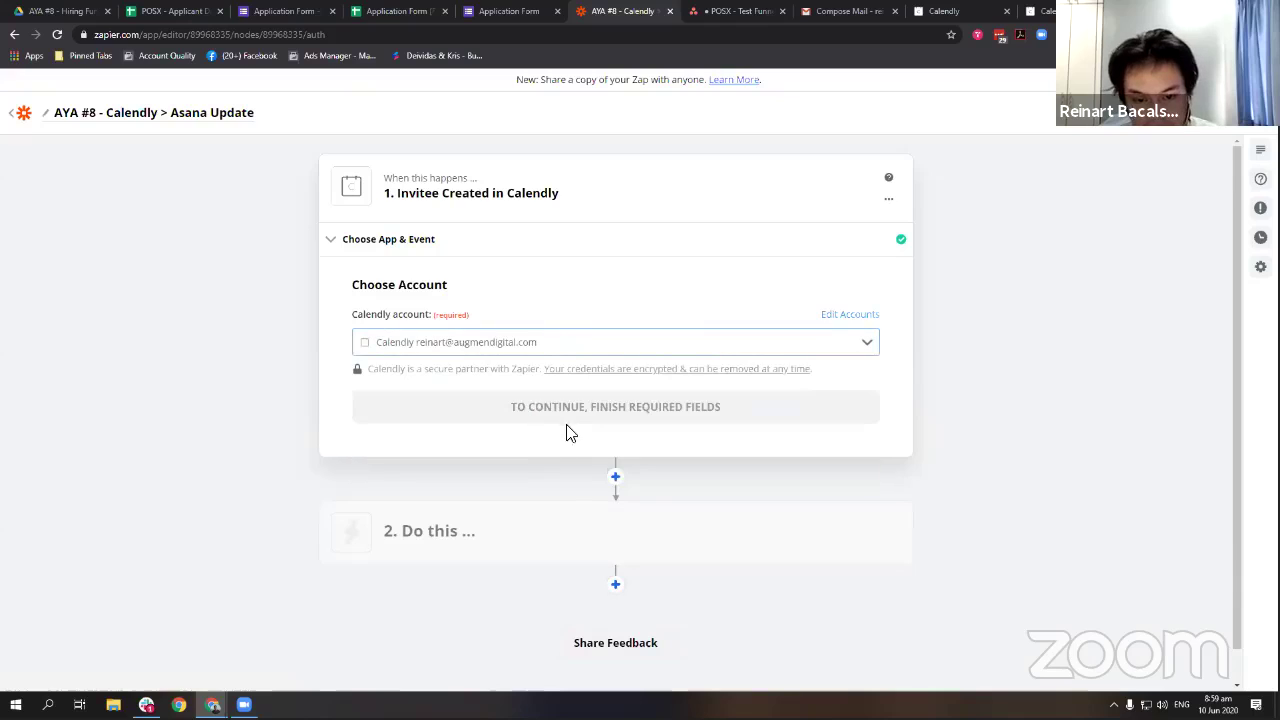
pyautogui.click(556, 417)
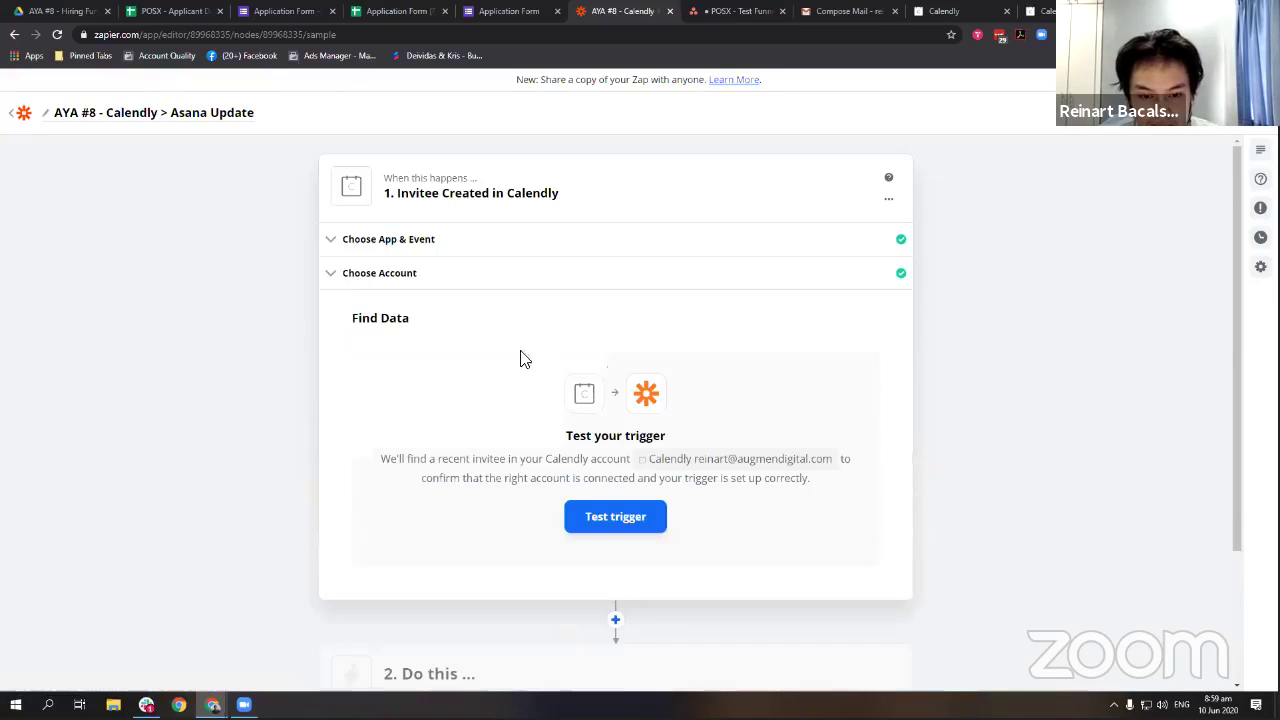
# Test the trigger to fetch the Intro Call (Test) sample invitee and continue to step 2.
pyautogui.click(615, 506)
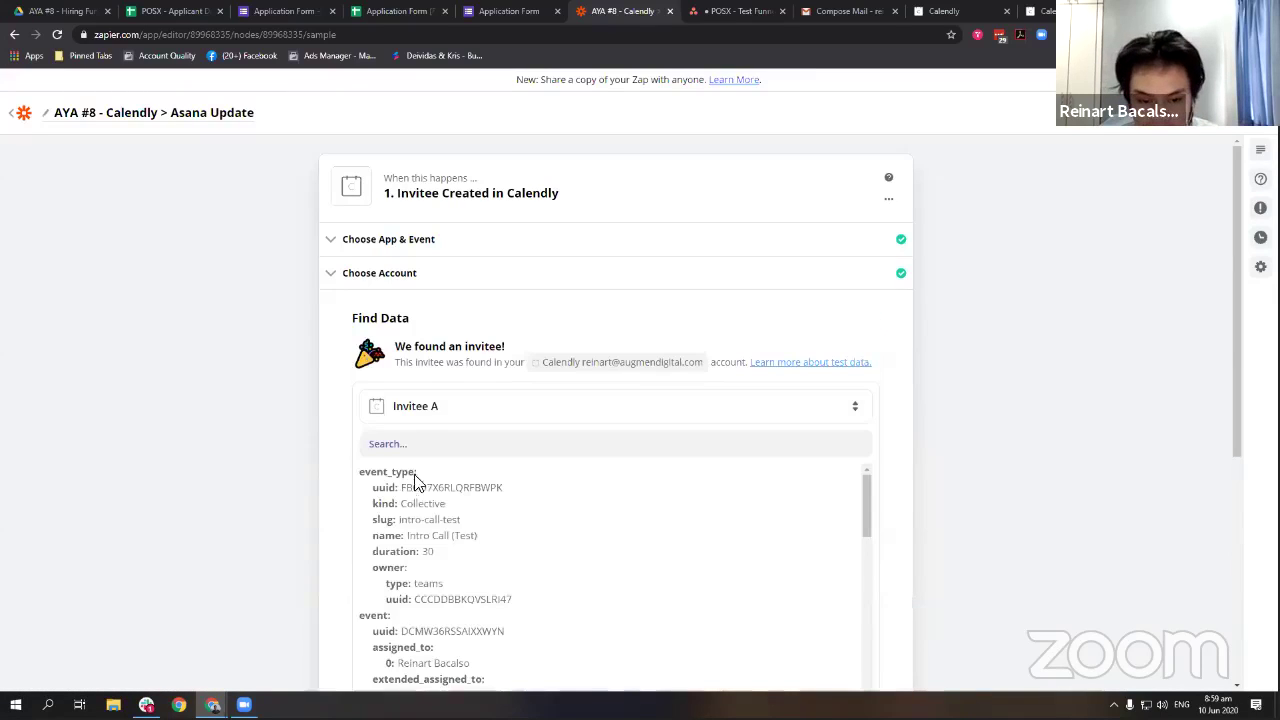
pyautogui.scroll(-2, 476, 500)
pyautogui.scroll(2, 476, 500)
pyautogui.scroll(-1, 320, 477)
pyautogui.moveTo(478, 469); pyautogui.dragTo(424, 470)
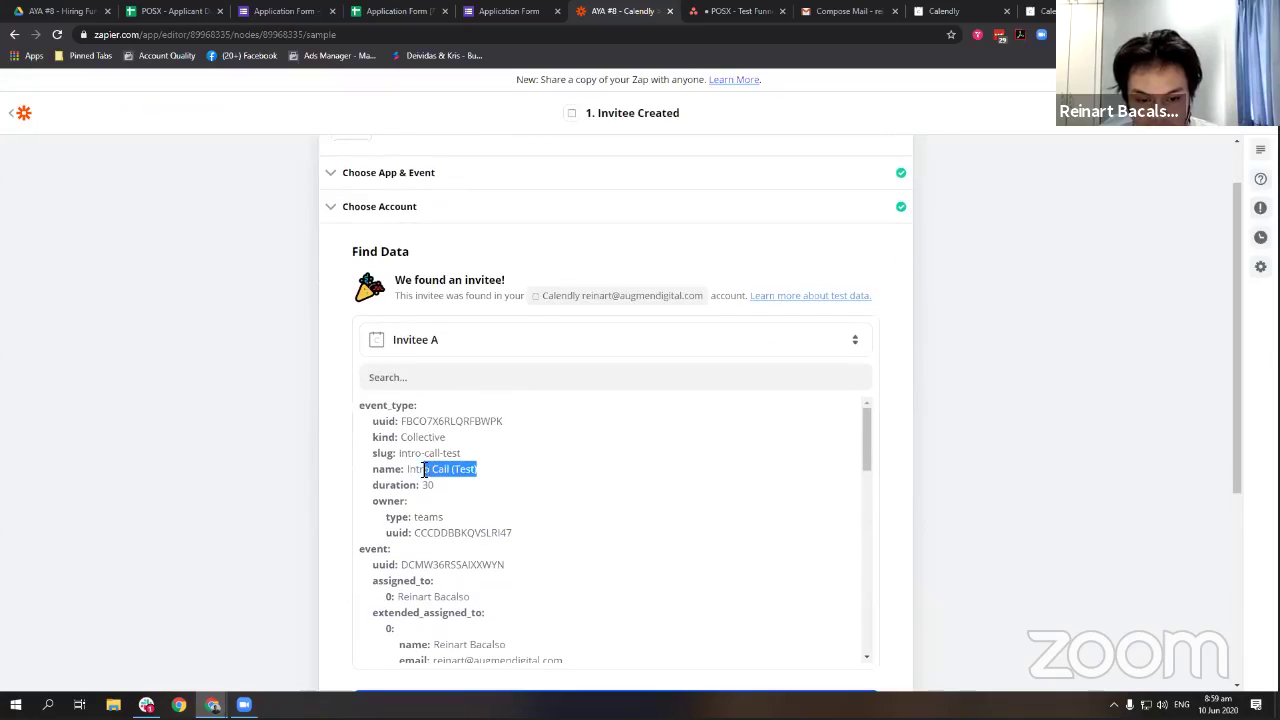
pyautogui.click(278, 429)
pyautogui.scroll(-3, 730, 328)
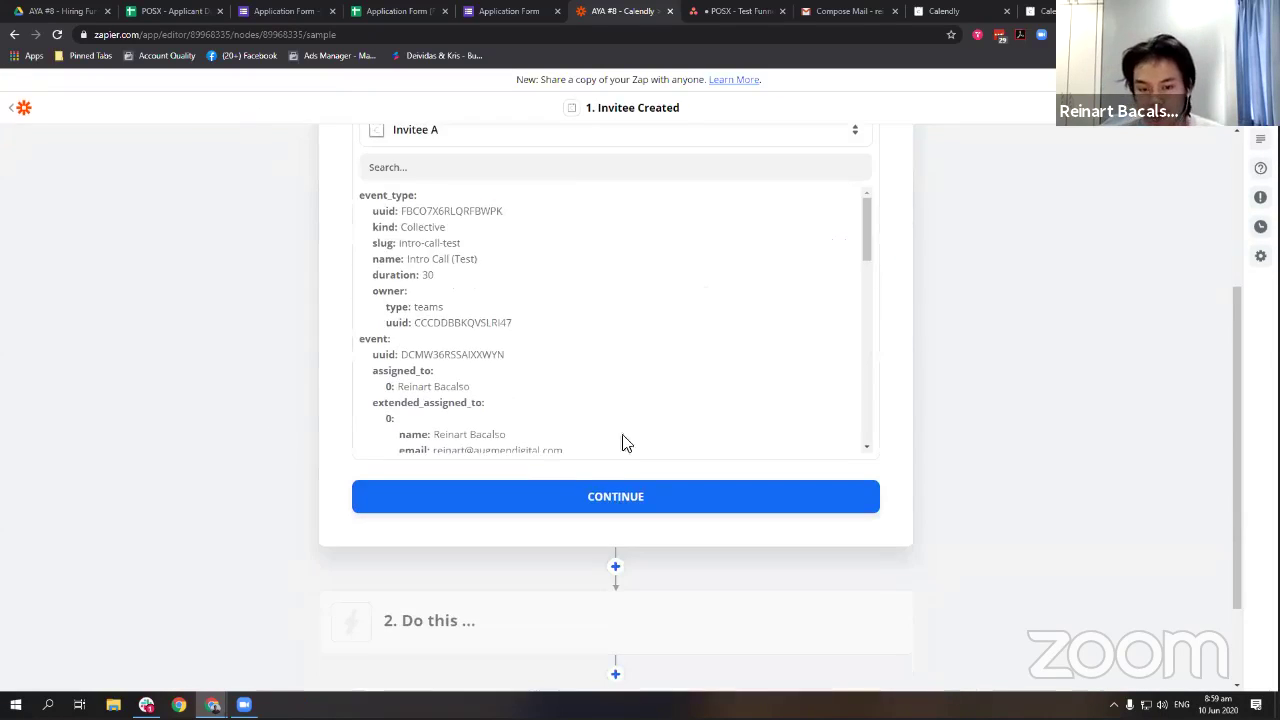
pyautogui.scroll(-5, 606, 403)
pyautogui.click(700, 494)
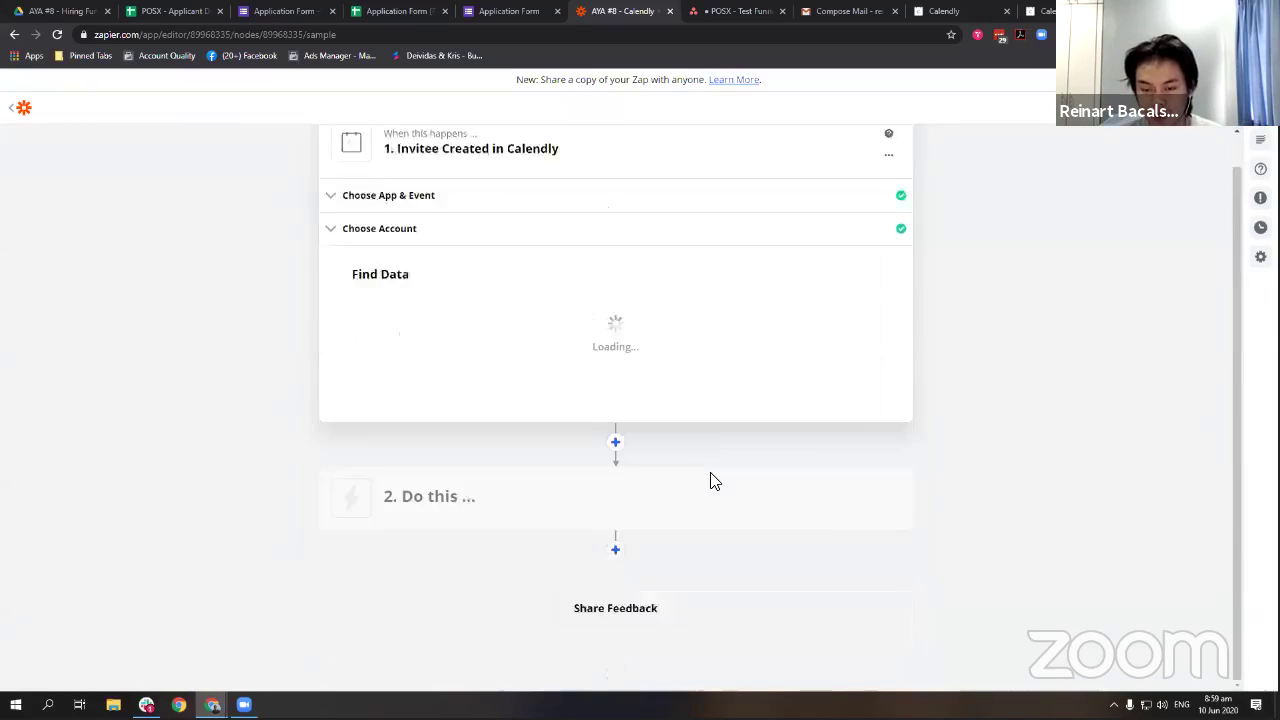
pyautogui.scroll(-3, 817, 380)
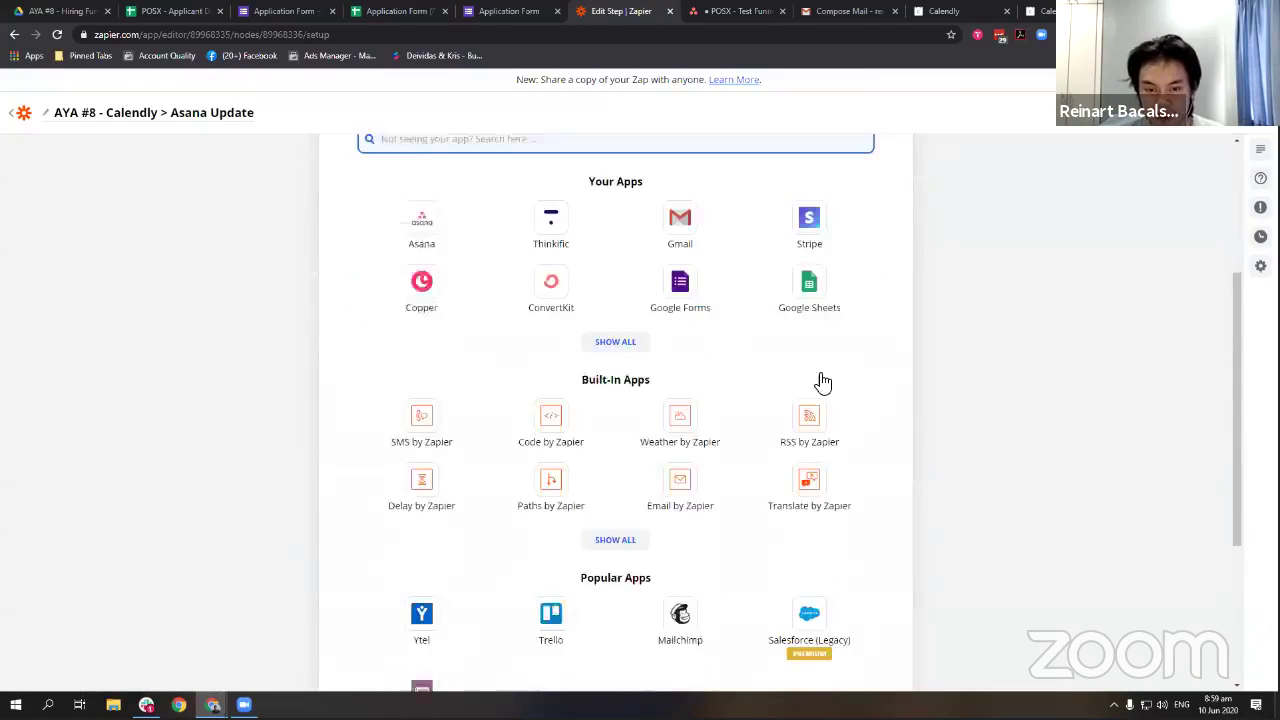
pyautogui.scroll(3, 626, 331)
# Add a Filter by Zapier step: EventType Name (Text) Contains 'Intro Call (Test)'.
pyautogui.write('filter')
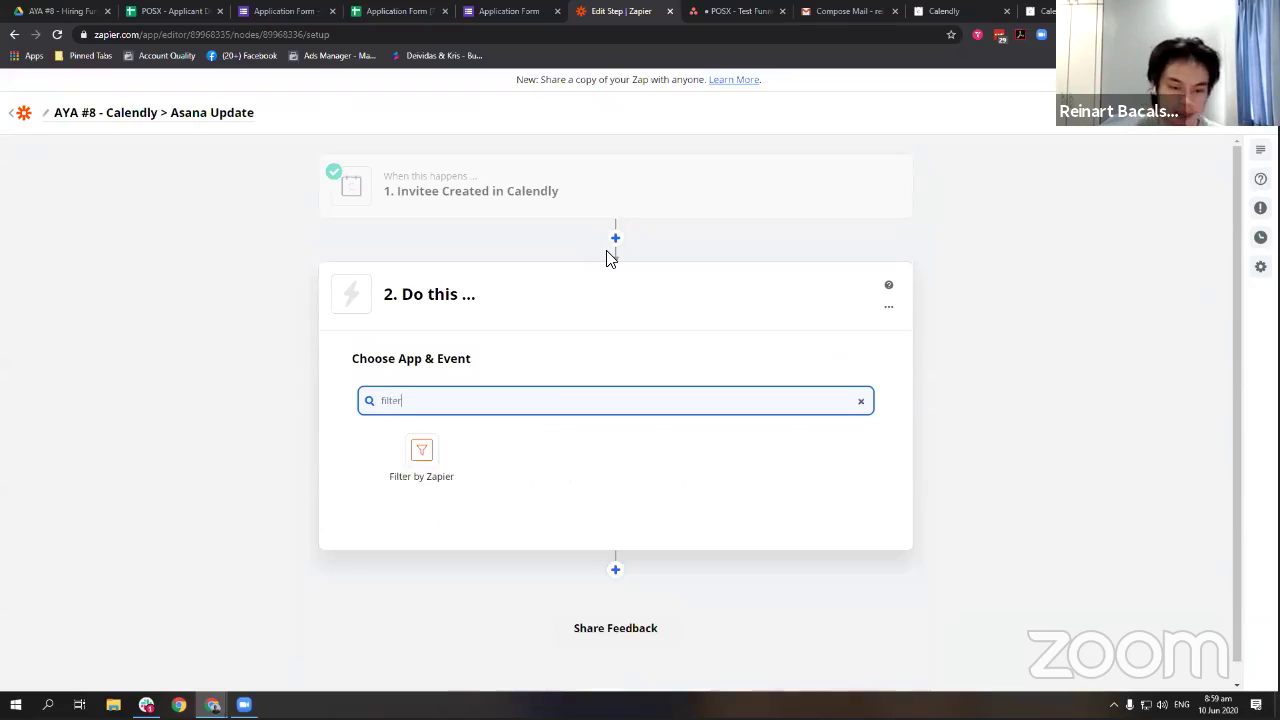
pyautogui.click(440, 457)
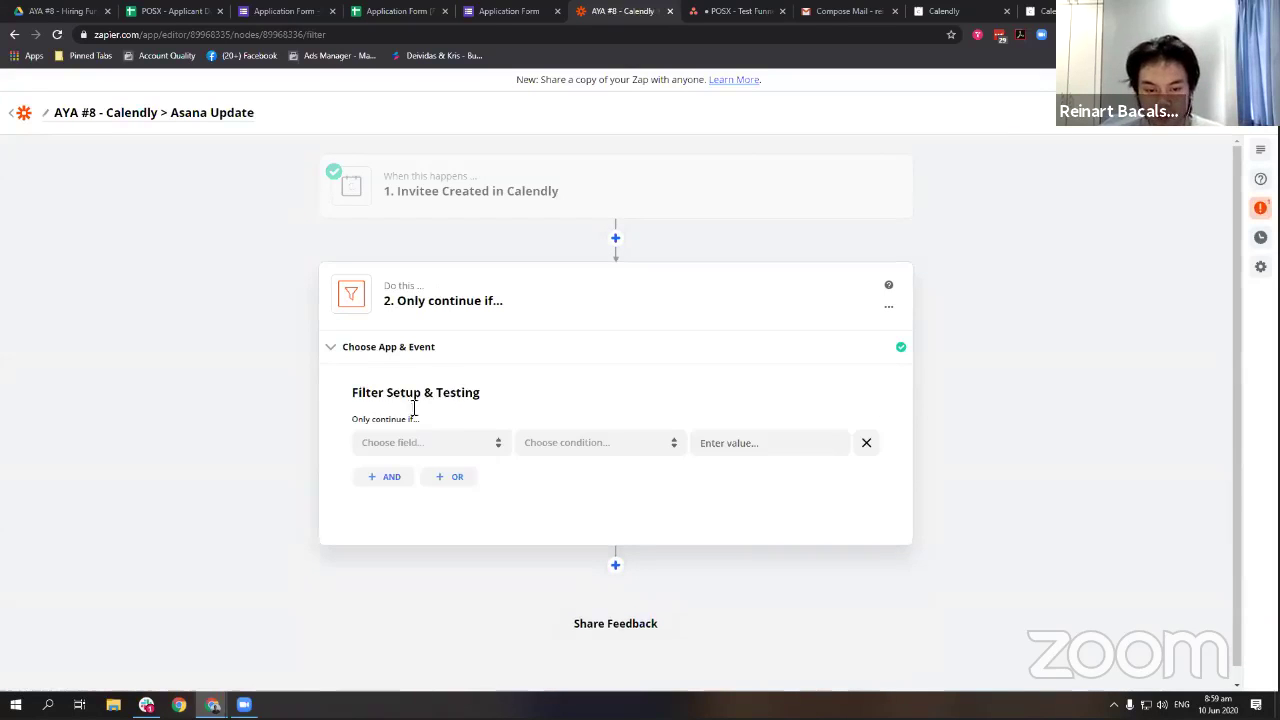
pyautogui.click(441, 444)
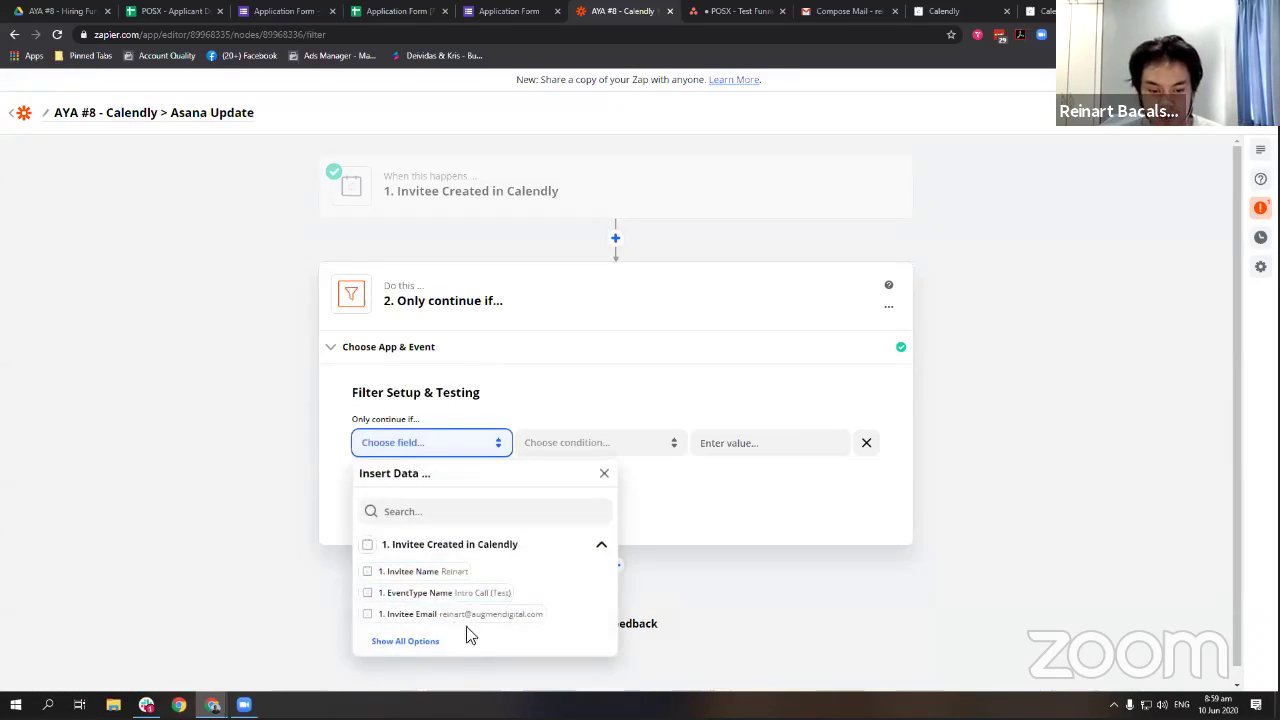
pyautogui.click(466, 595)
pyautogui.click(522, 444)
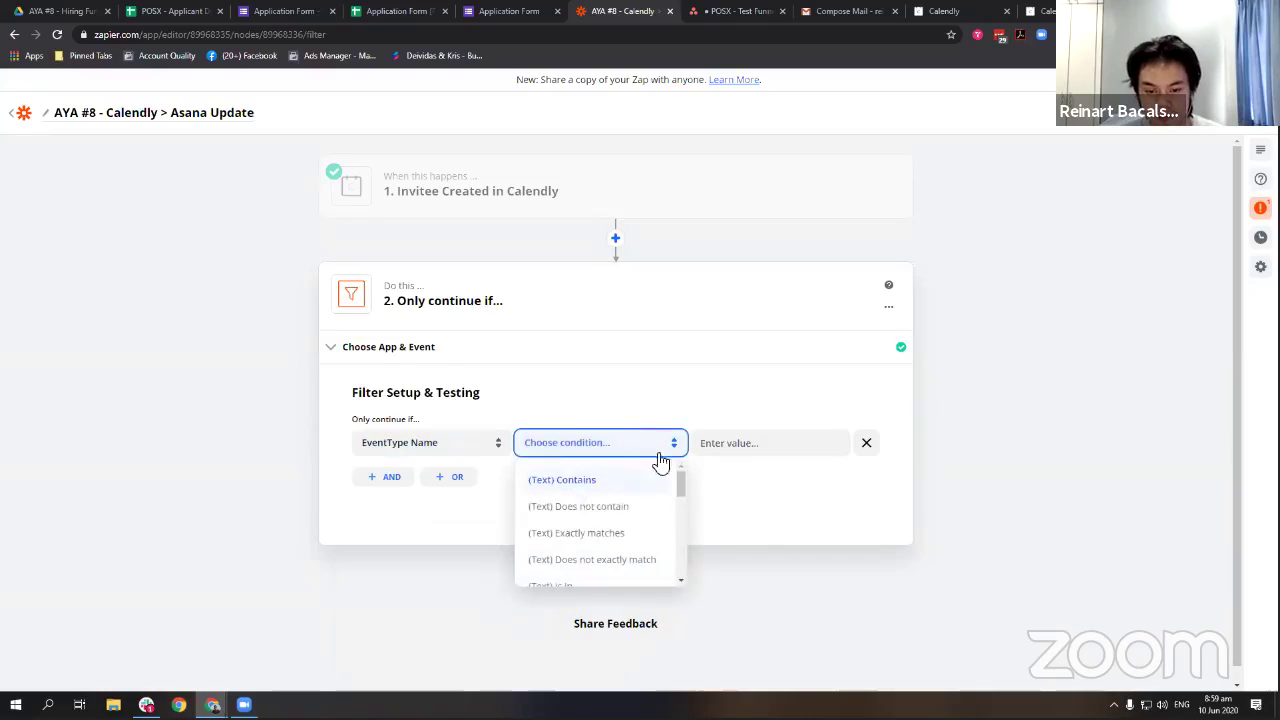
pyautogui.click(600, 478)
pyautogui.click(769, 450)
pyautogui.write('Intro Call (Test)')
# Test the filter against the sample invitee, finish it, and add a step below.
pyautogui.click(393, 586)
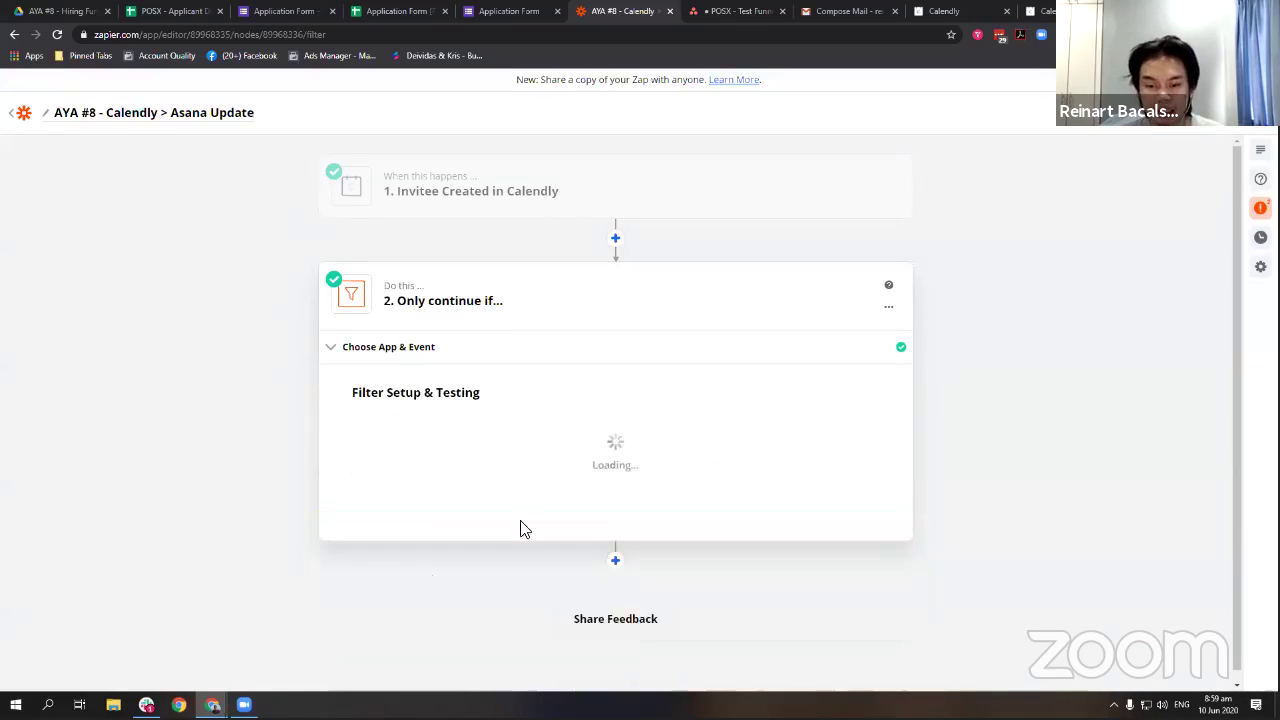
pyautogui.scroll(-3, 826, 415)
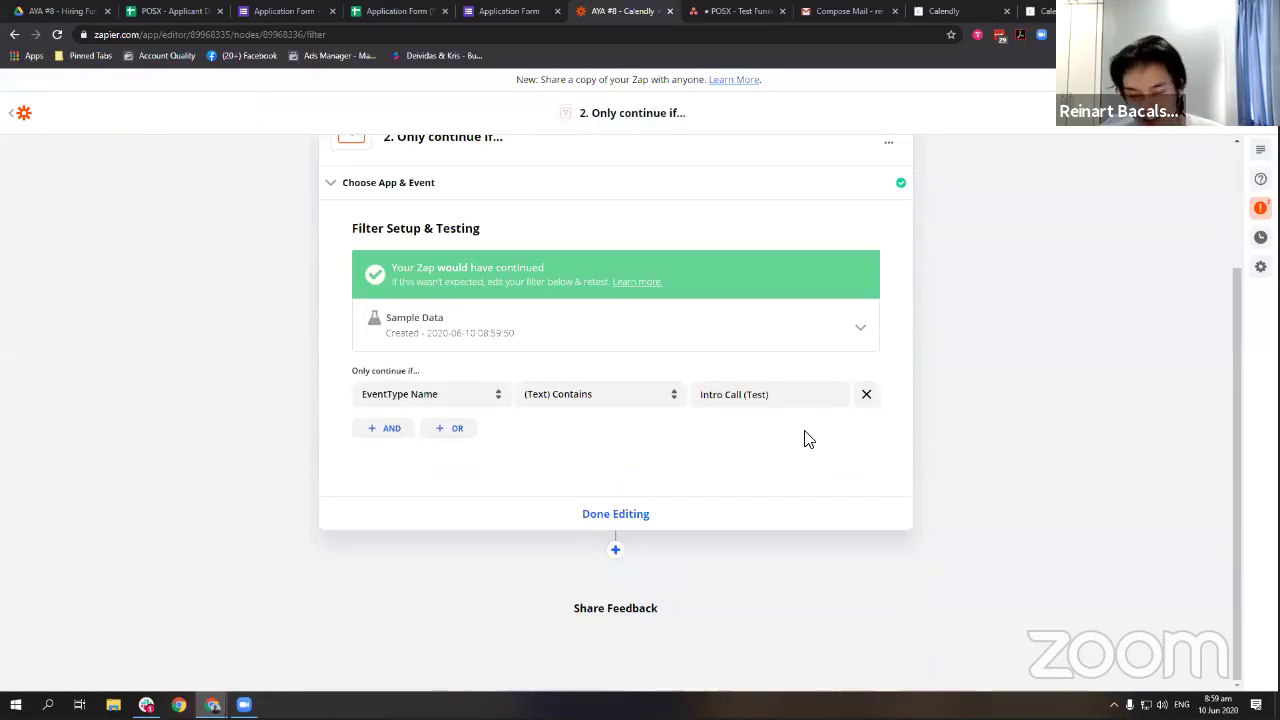
pyautogui.scroll(2, 691, 510)
pyautogui.click(645, 656)
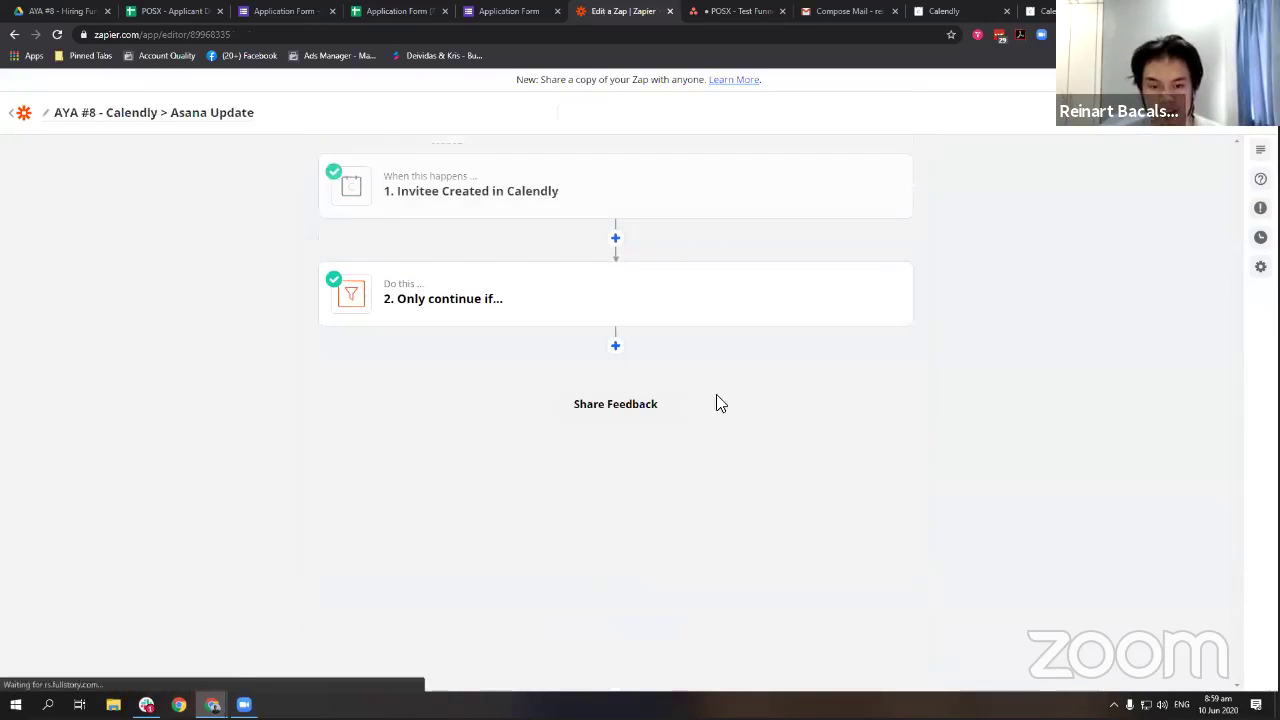
pyautogui.click(602, 291)
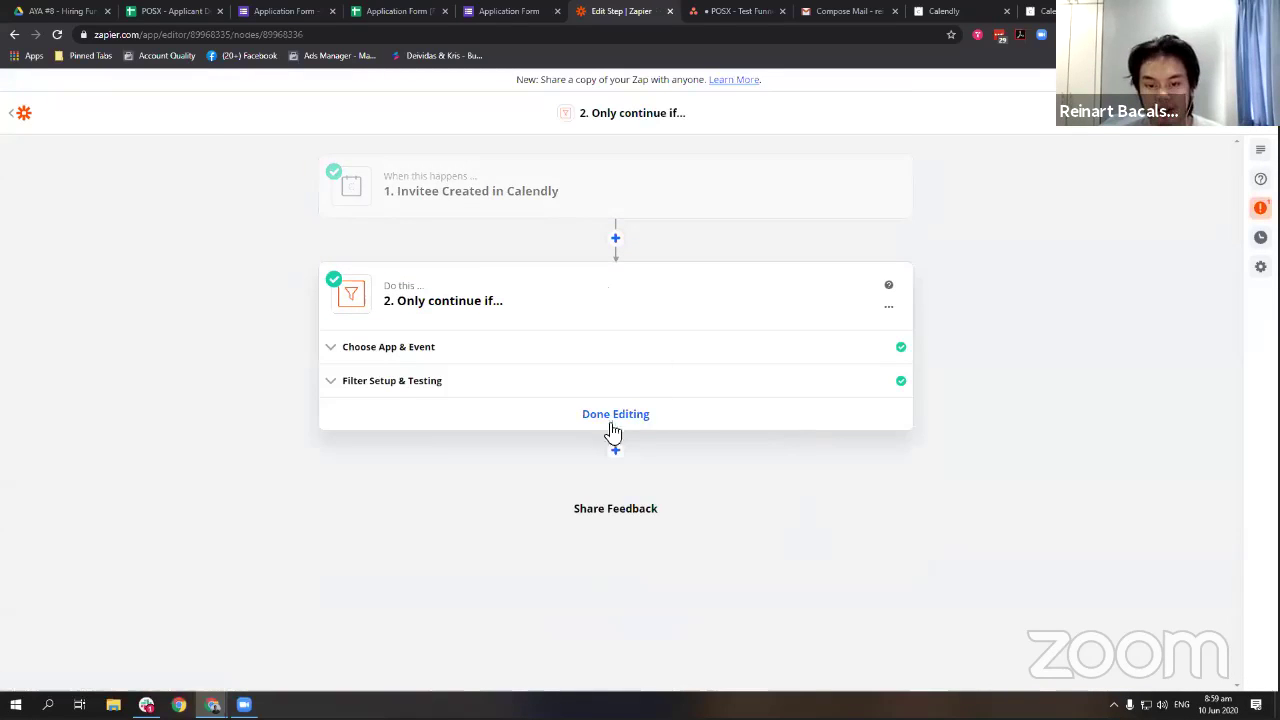
pyautogui.click(611, 422)
pyautogui.click(615, 346)
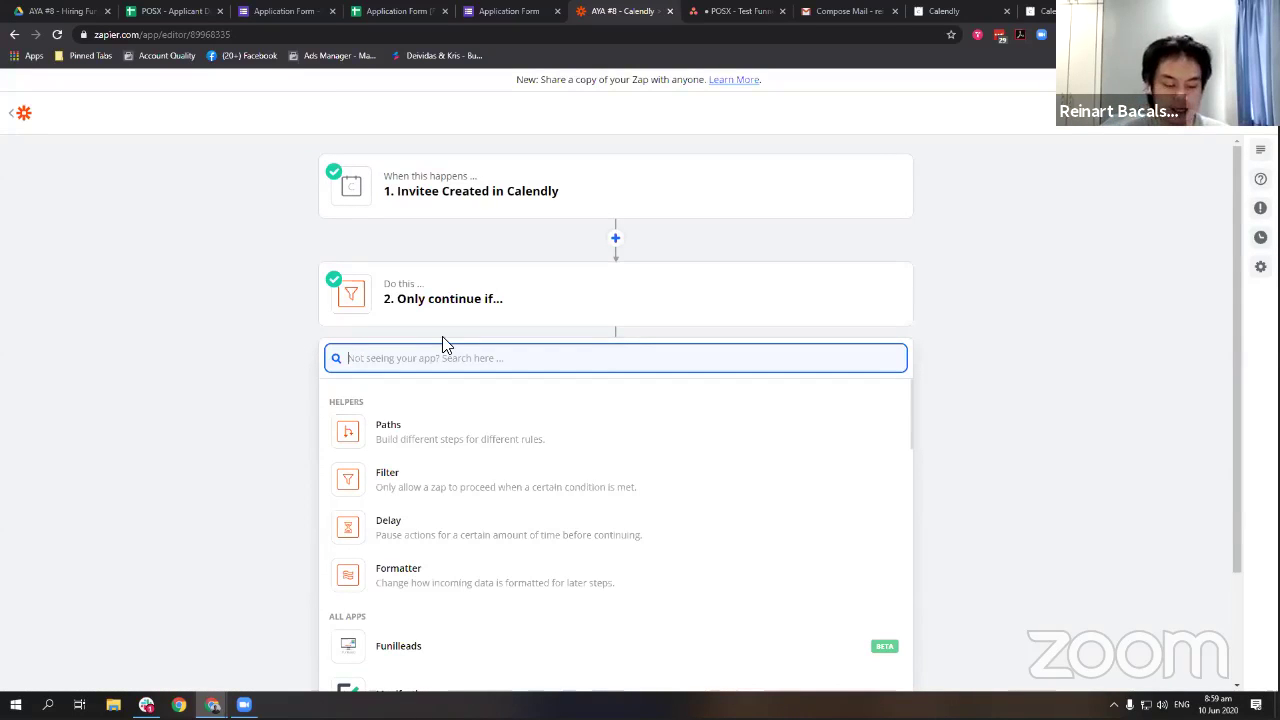
# Choose Google Sheets with the Lookup Spreadsheet Row event for the new step.
pyautogui.write('find')
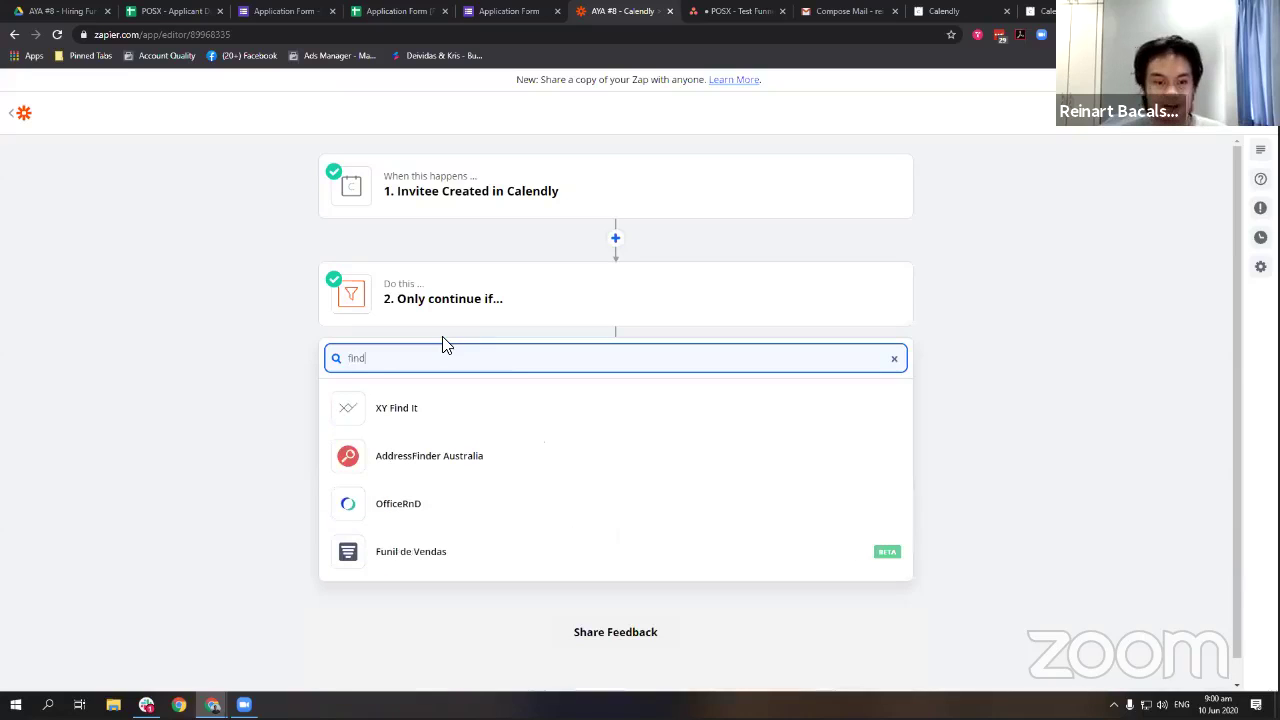
pyautogui.write('sheets')
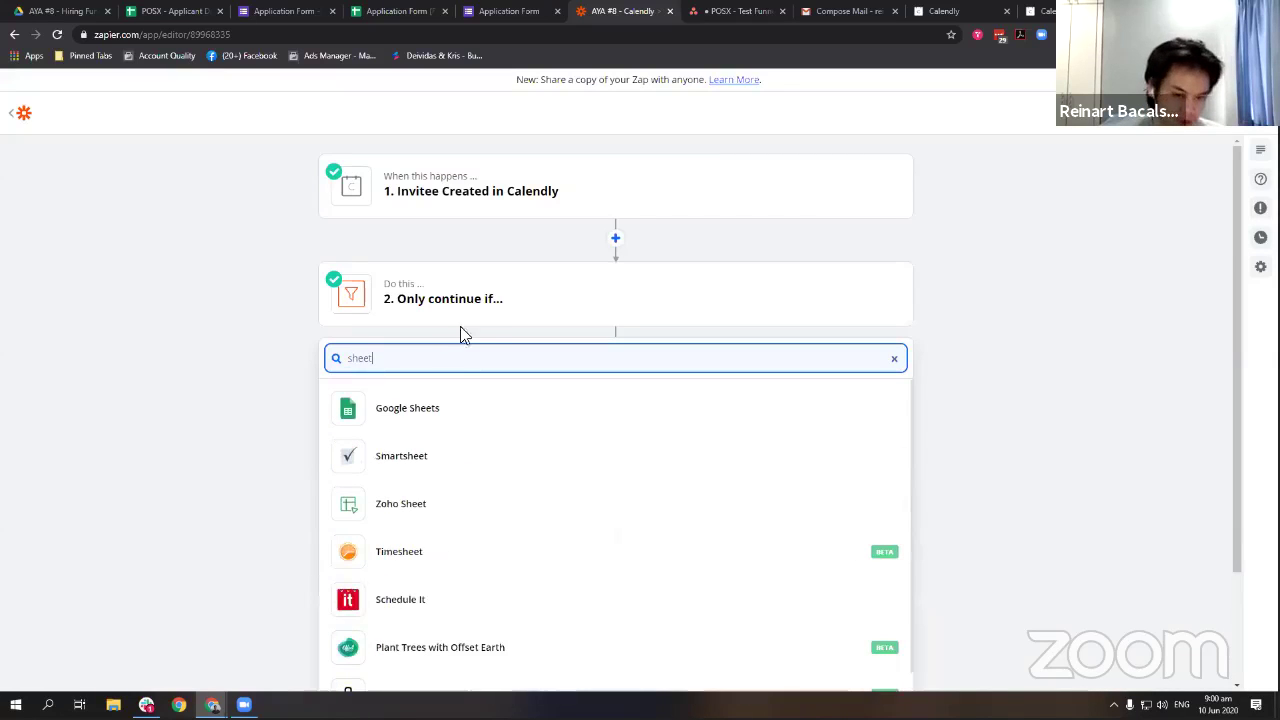
pyautogui.click(462, 411)
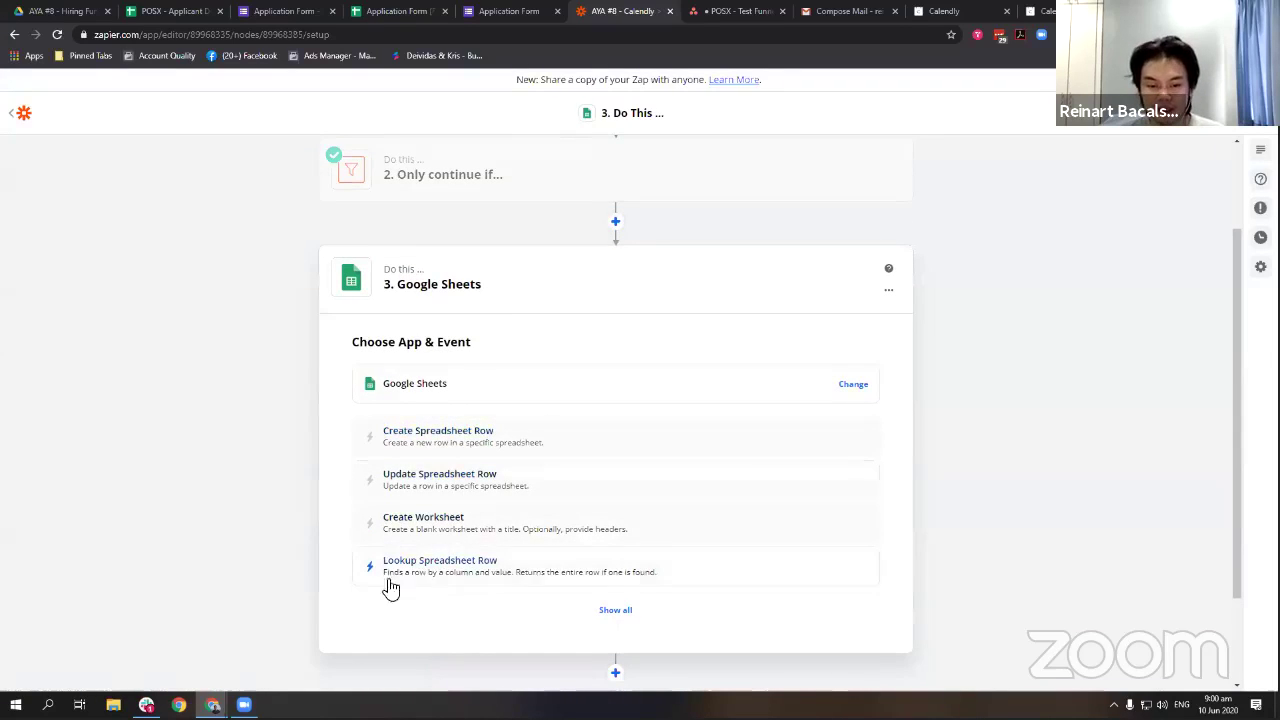
pyautogui.click(465, 572)
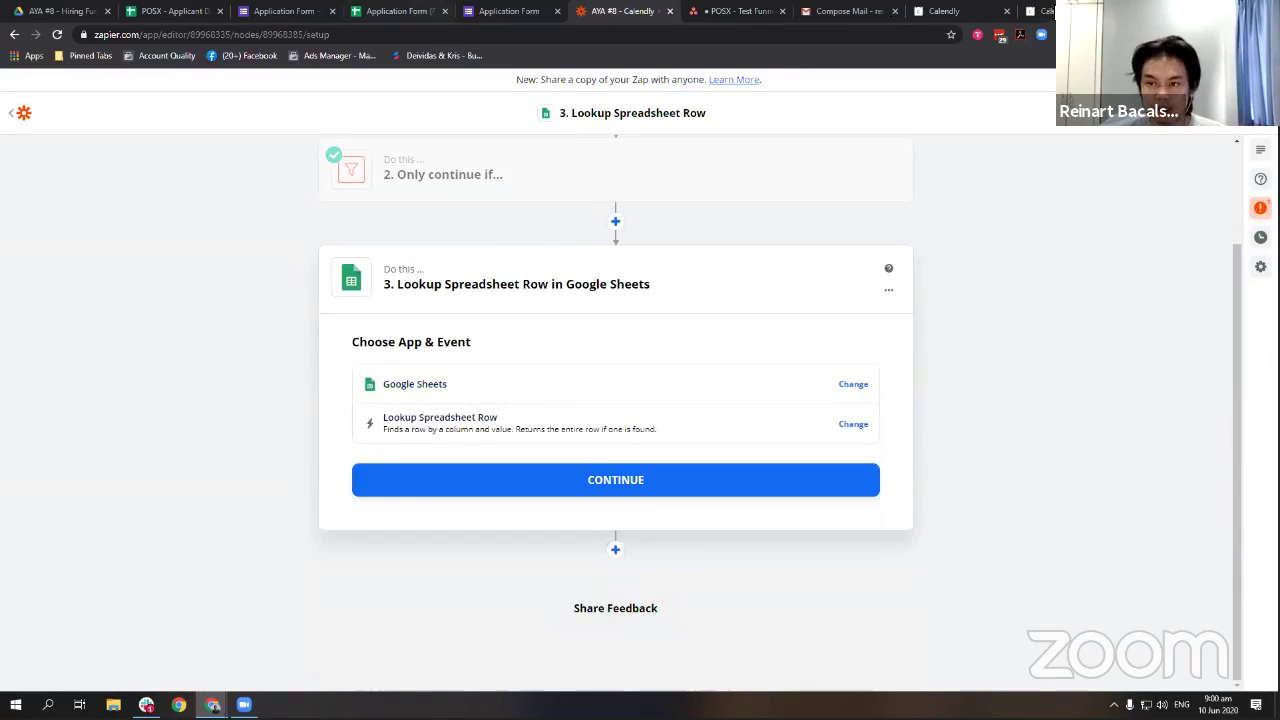
# Check the Calendly confirmation and the database's Asana task ID in E2, then return.
pyautogui.click(1038, 12)
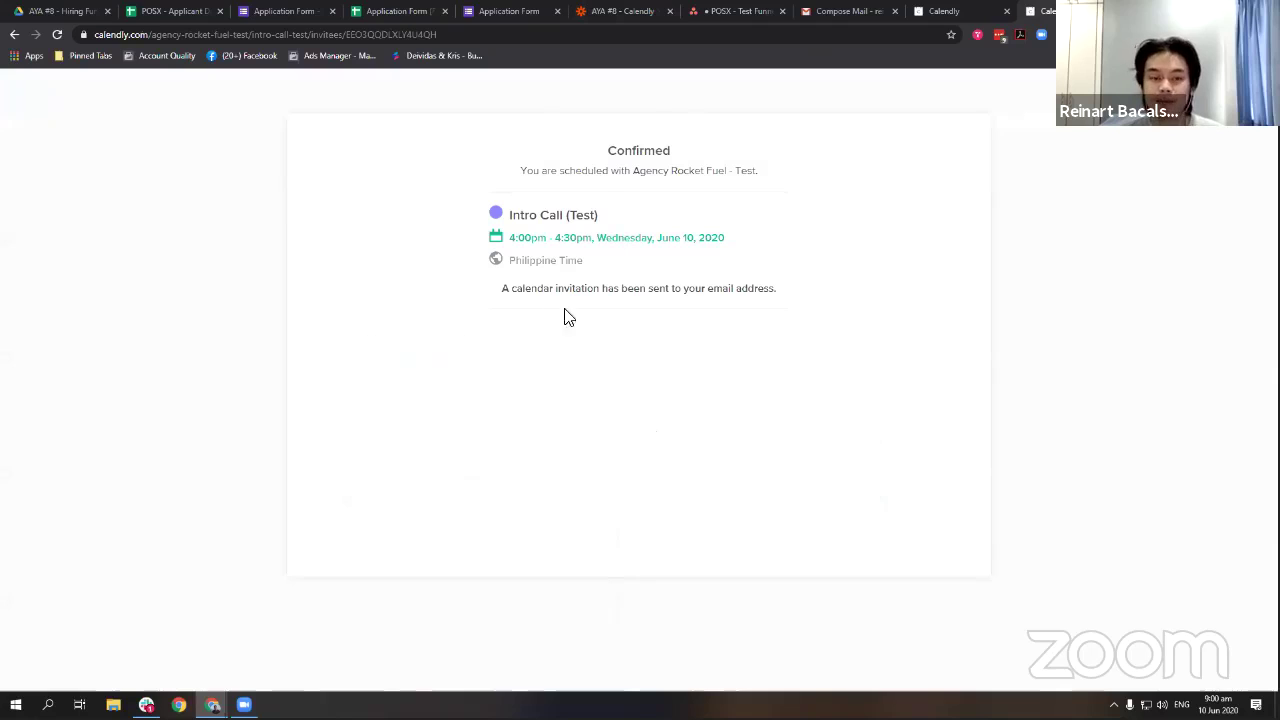
pyautogui.hotkey('ctrl', '2')
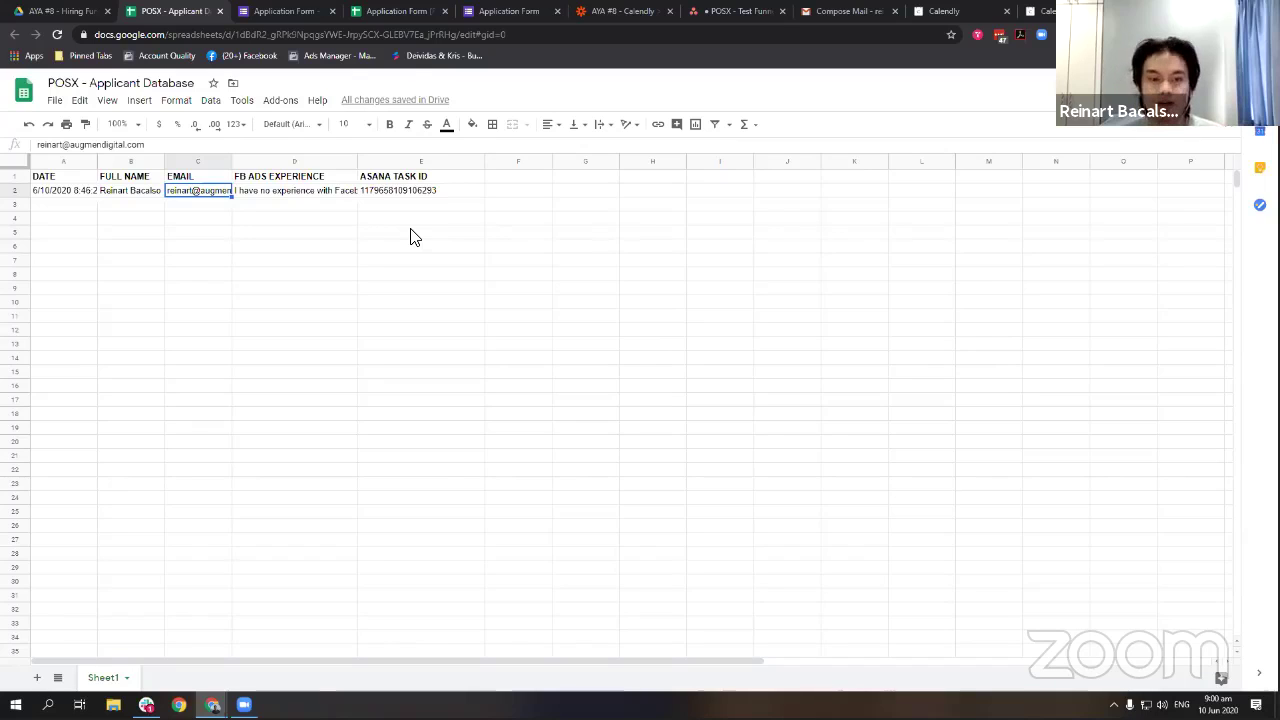
pyautogui.click(459, 195)
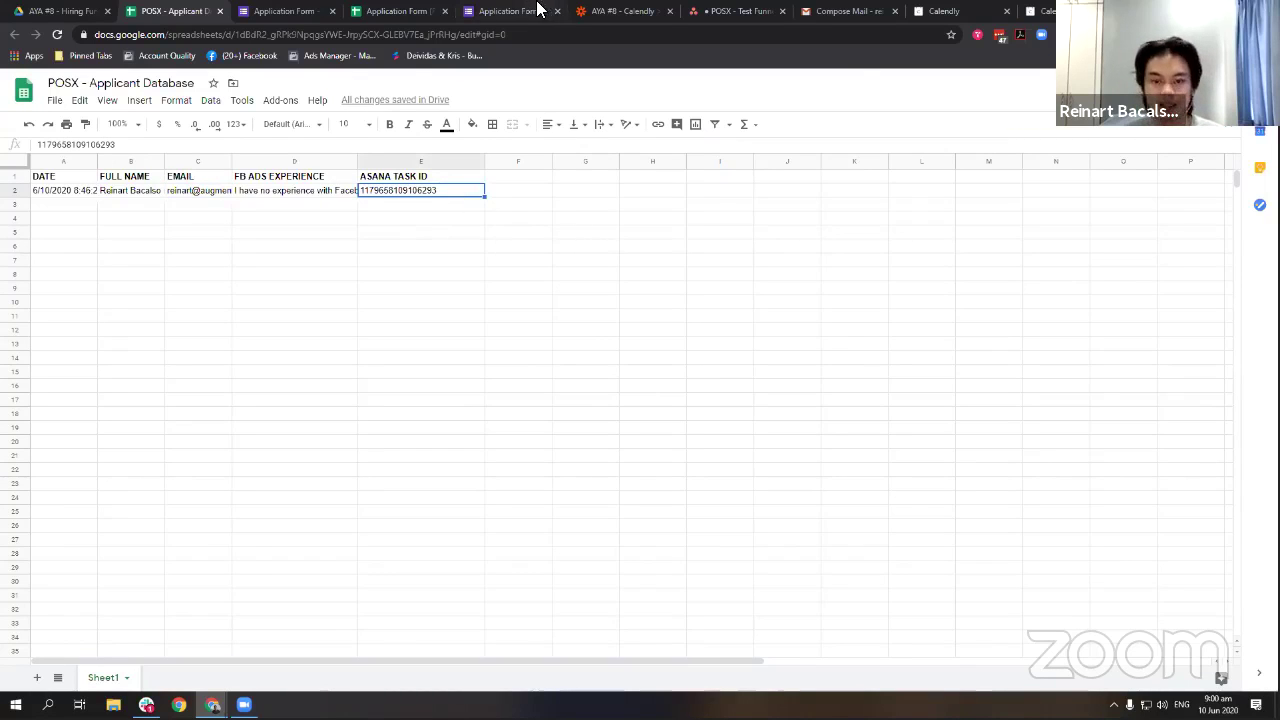
pyautogui.click(510, 10)
pyautogui.click(380, 10)
pyautogui.click(286, 10)
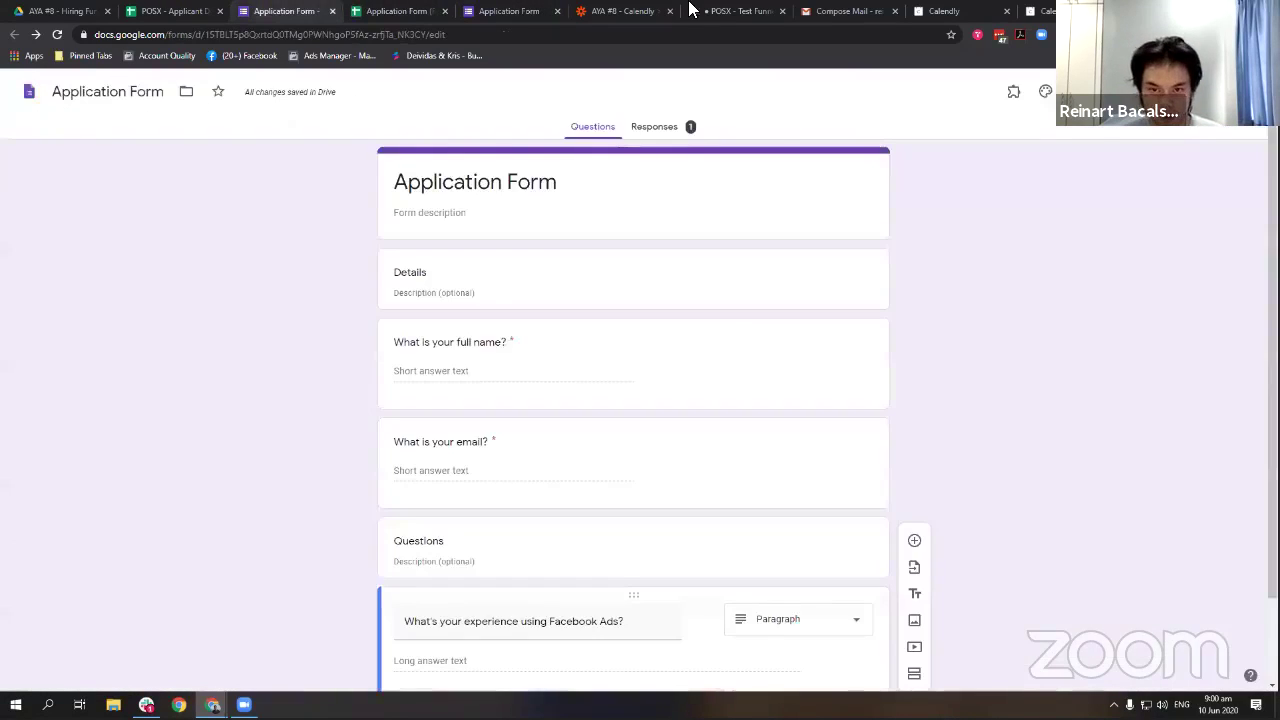
pyautogui.click(695, 10)
pyautogui.click(610, 10)
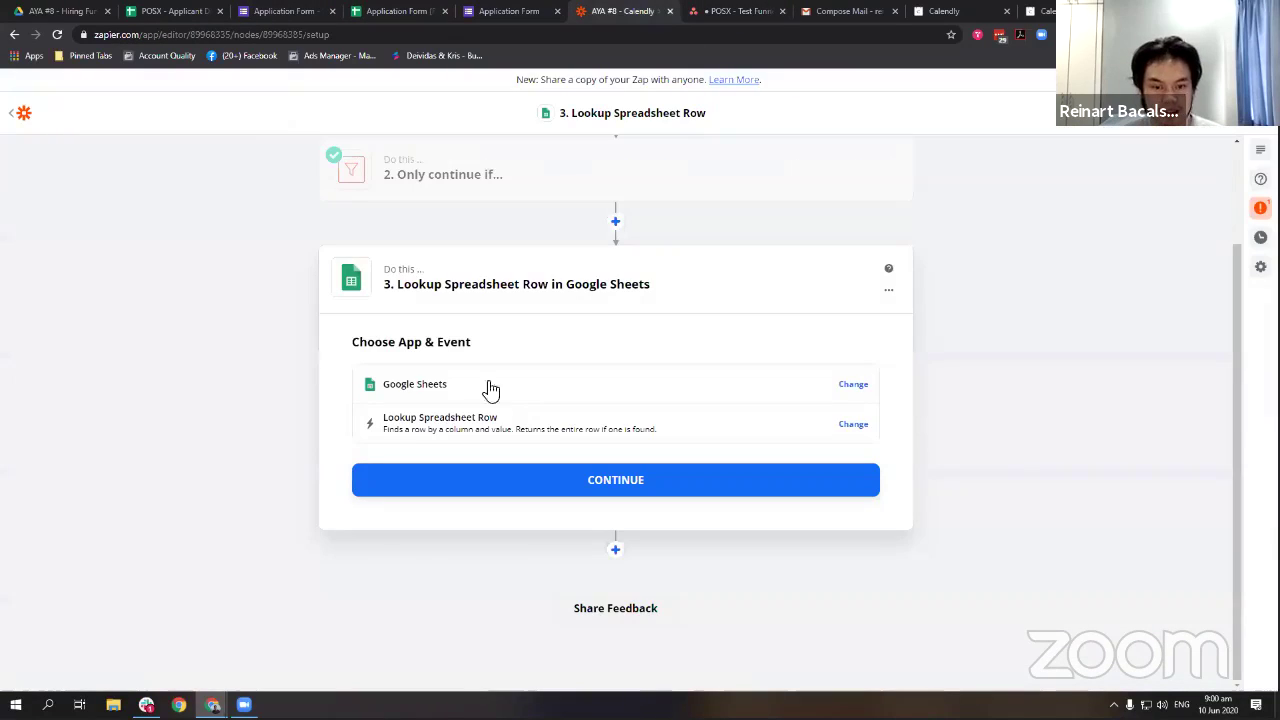
# Use the work Google account, spreadsheet POSX - Applicant Database, worksheet Sheet1.
pyautogui.click(451, 480)
pyautogui.click(586, 426)
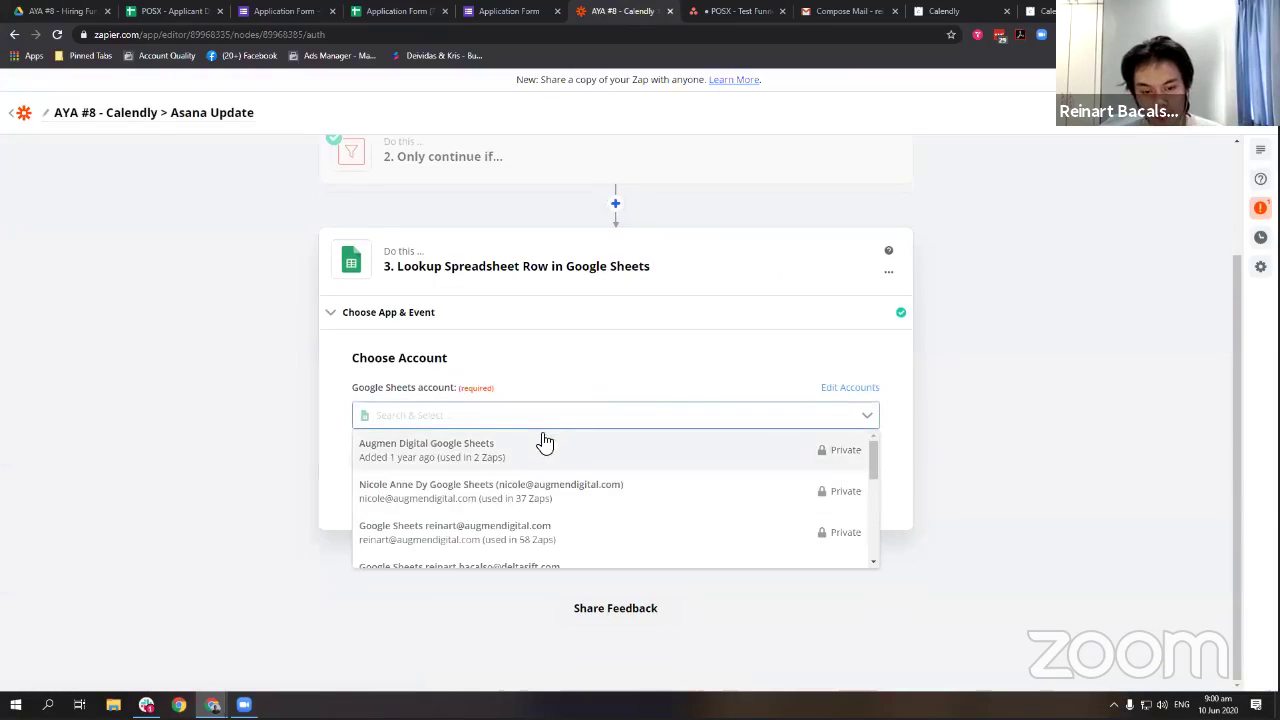
pyautogui.click(497, 532)
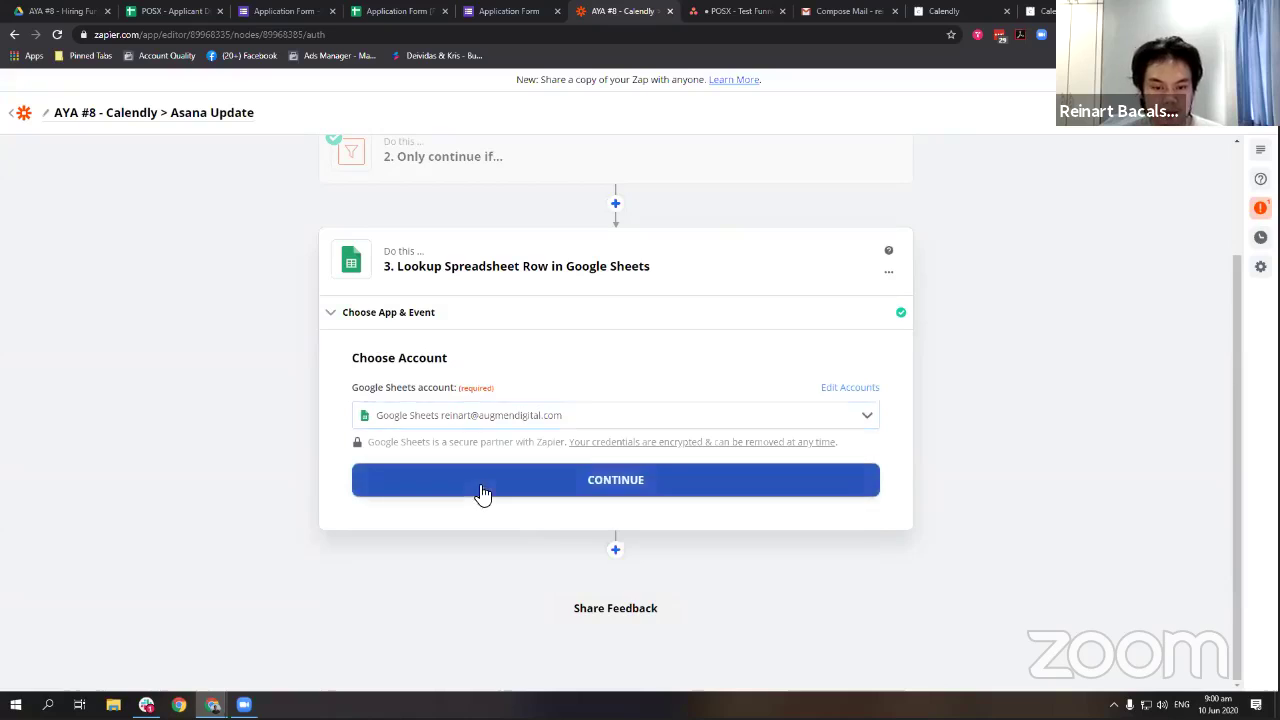
pyautogui.click(478, 490)
pyautogui.click(485, 388)
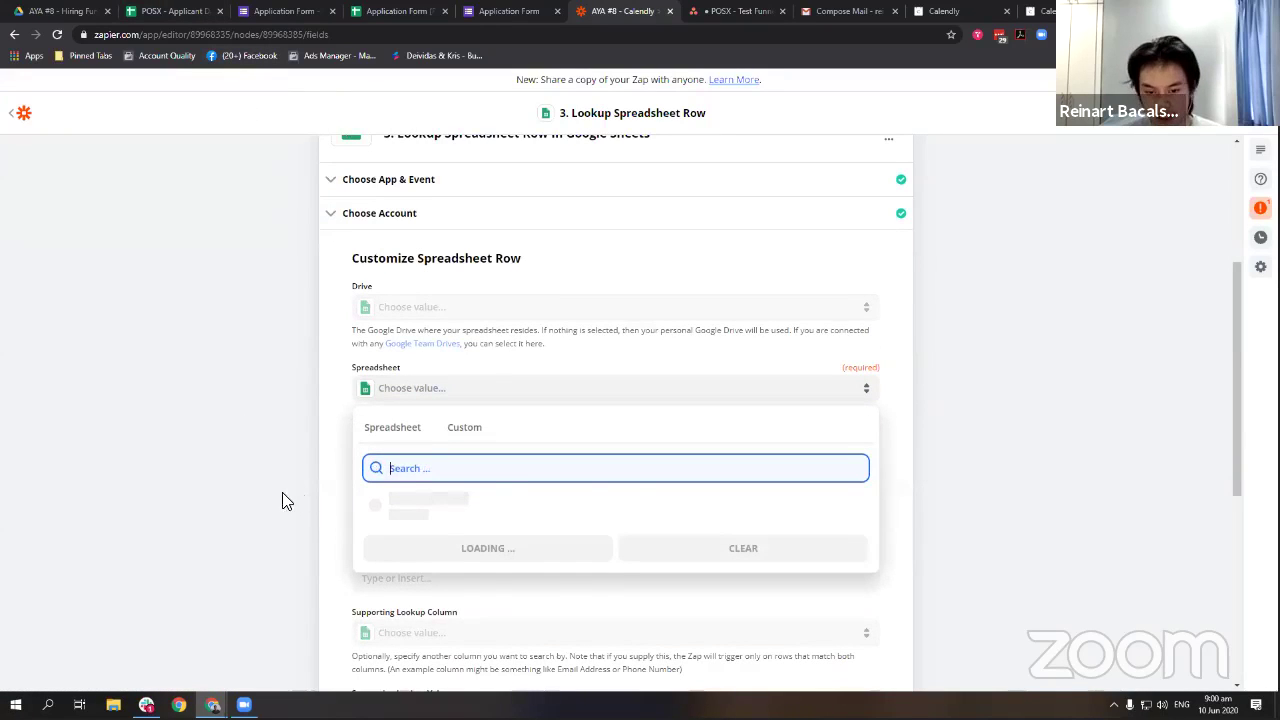
pyautogui.click(497, 578)
pyautogui.scroll(-2, 297, 457)
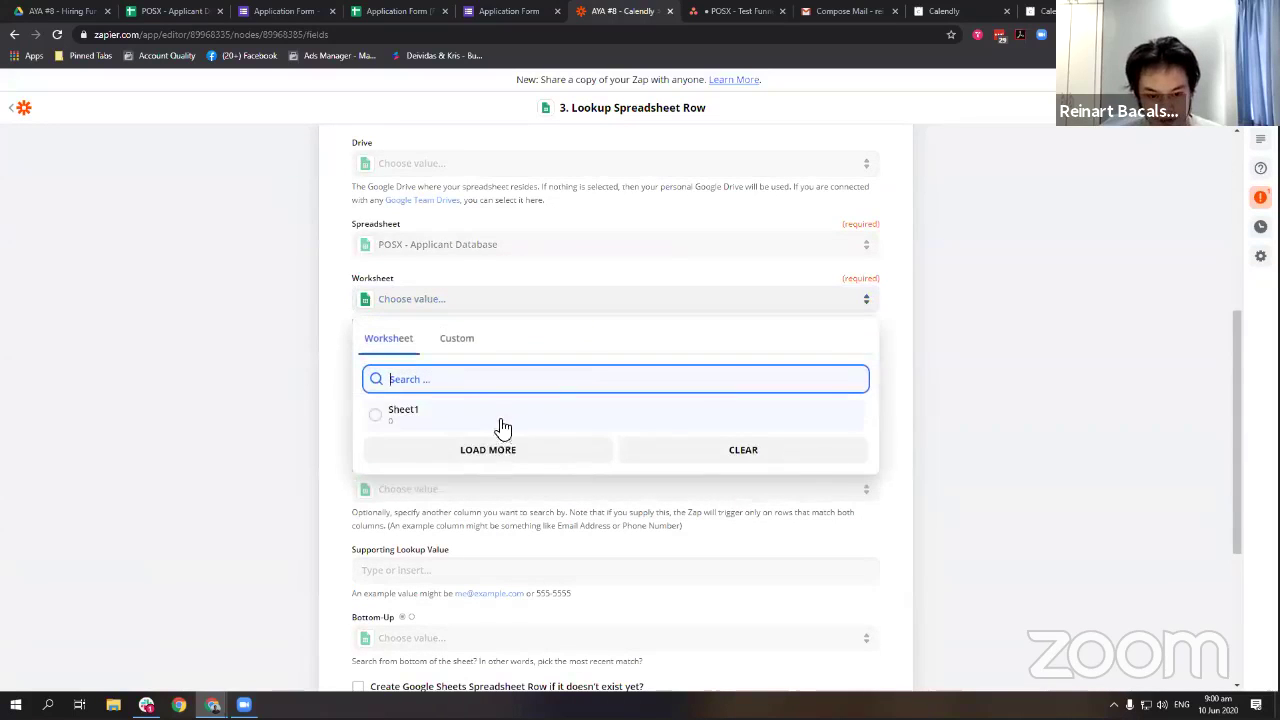
pyautogui.click(400, 408)
# Look up rows by the EMAIL column using the Calendly Invitee Email as value.
pyautogui.click(605, 371)
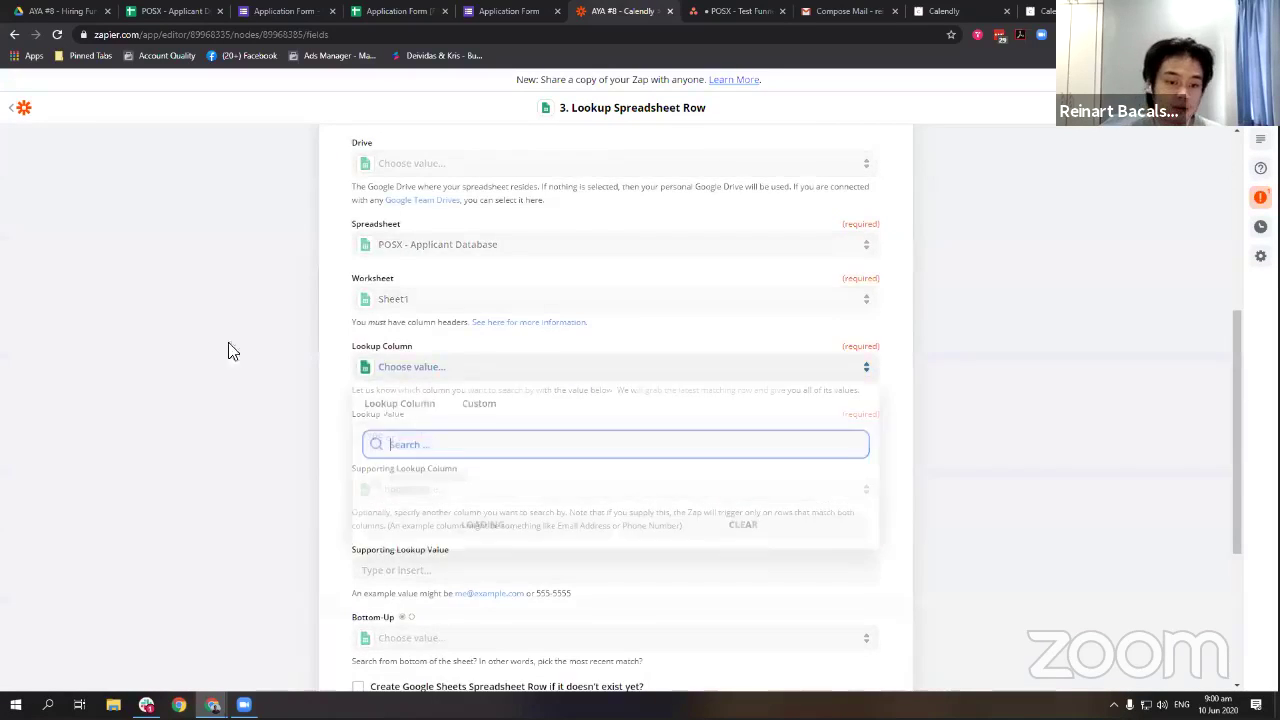
pyautogui.scroll(-2, 208, 356)
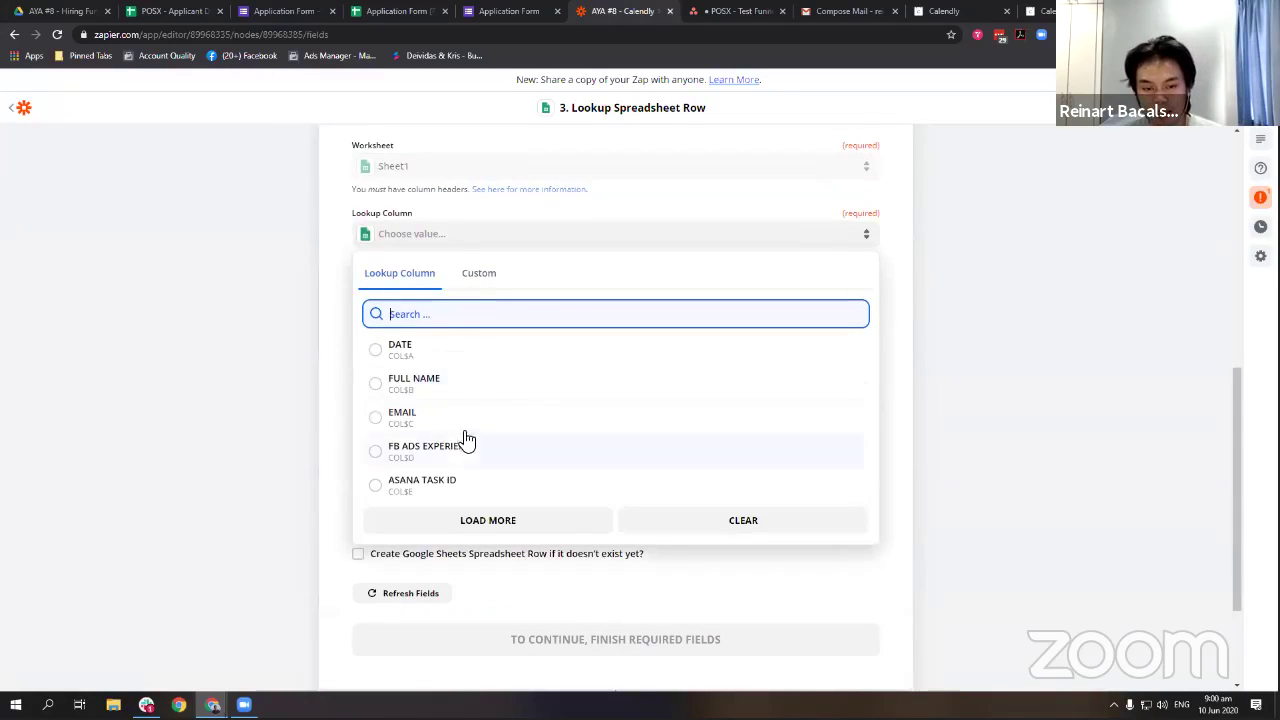
pyautogui.click(466, 418)
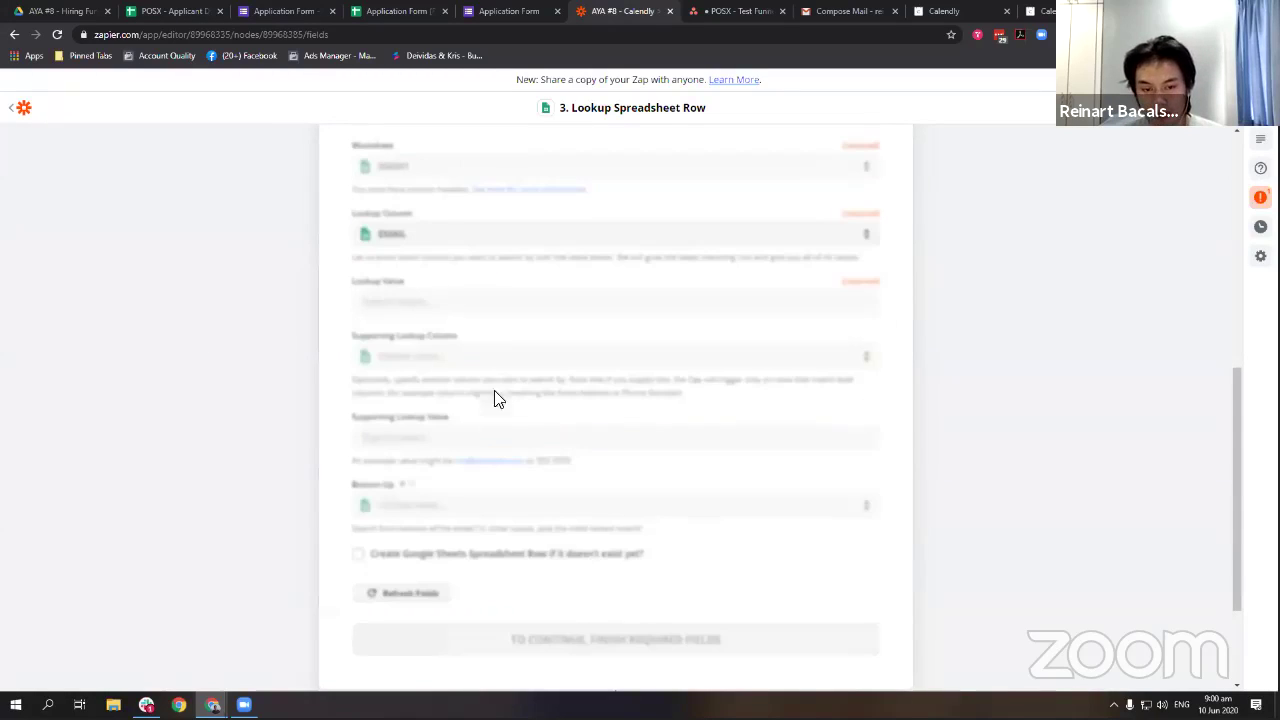
pyautogui.click(422, 301)
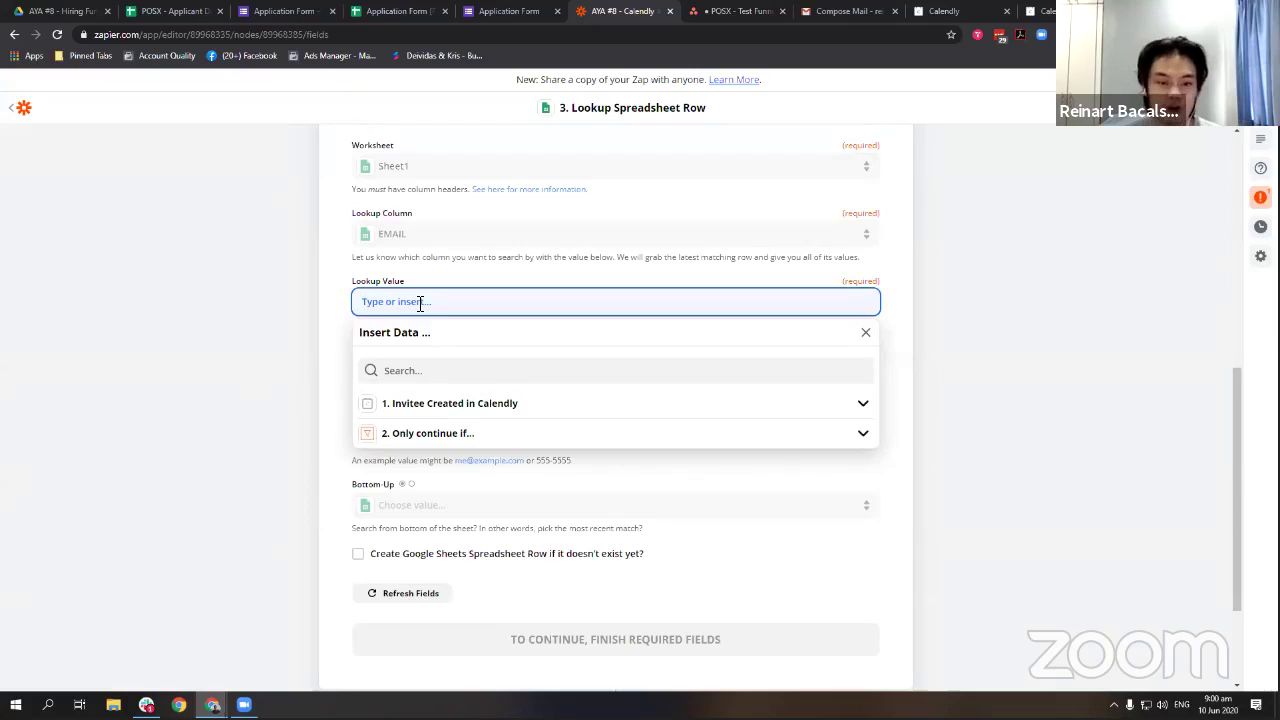
pyautogui.click(430, 417)
pyautogui.click(490, 477)
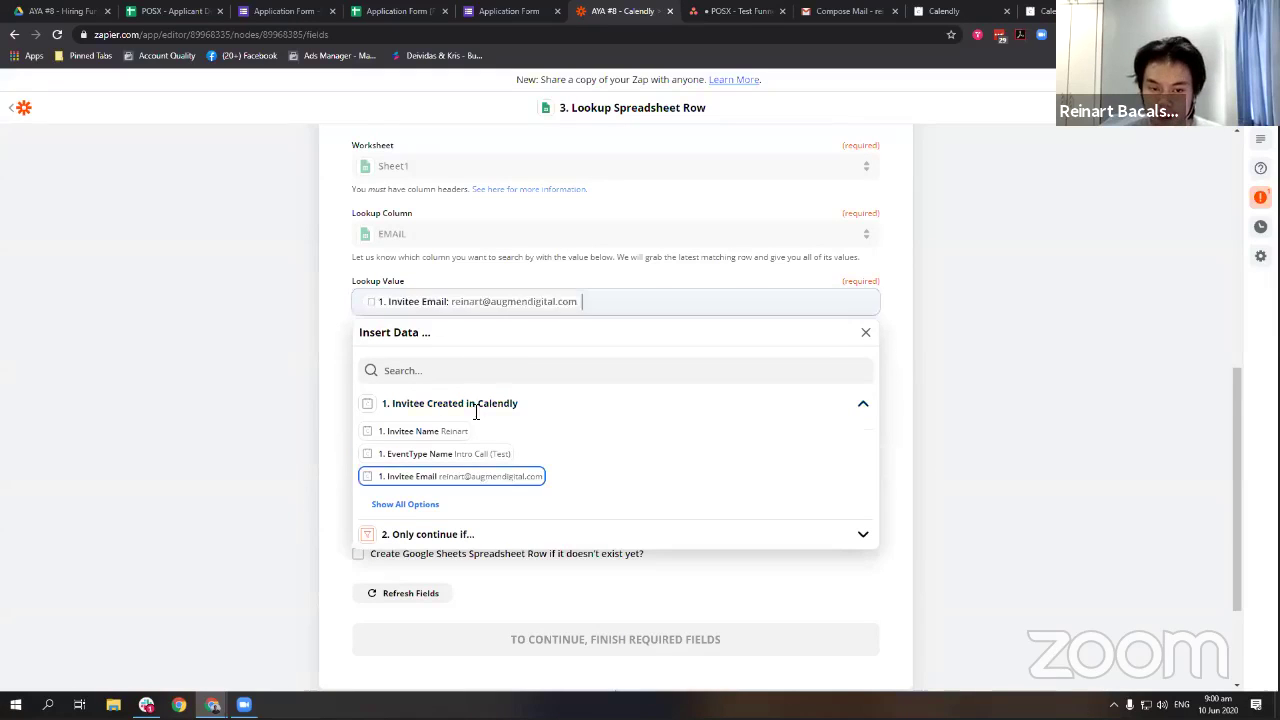
pyautogui.click(342, 312)
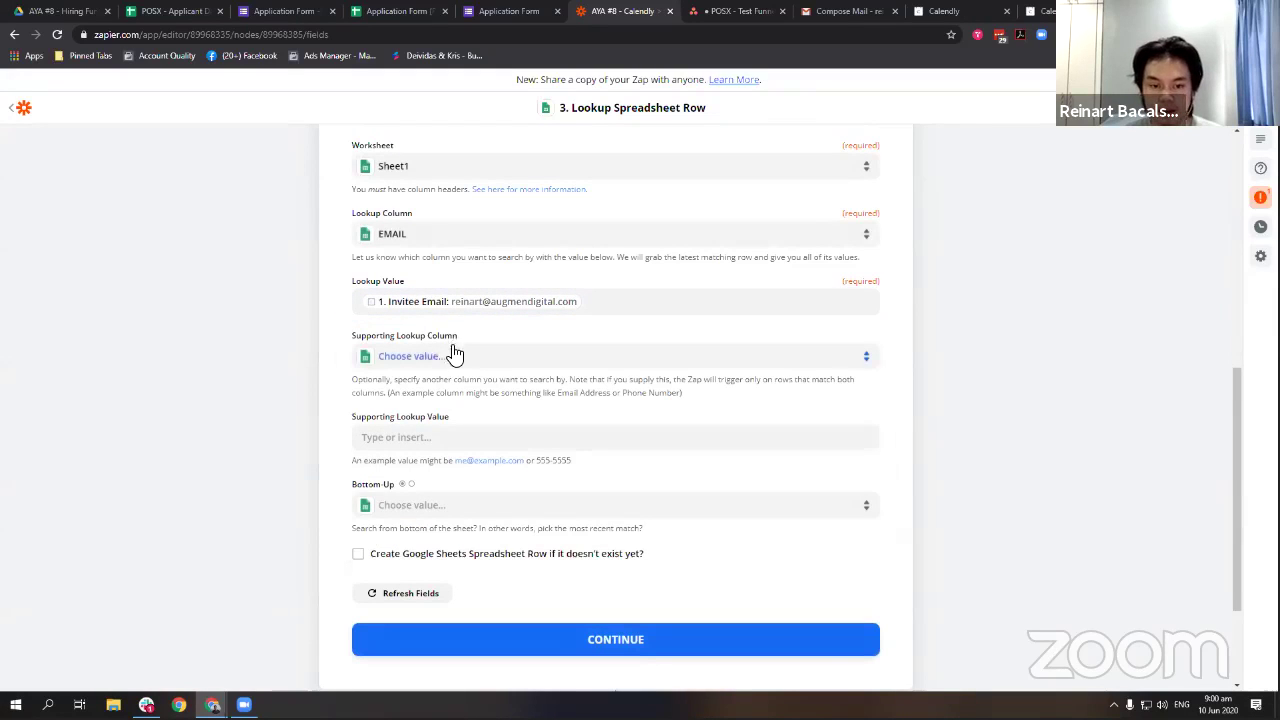
pyautogui.click(455, 641)
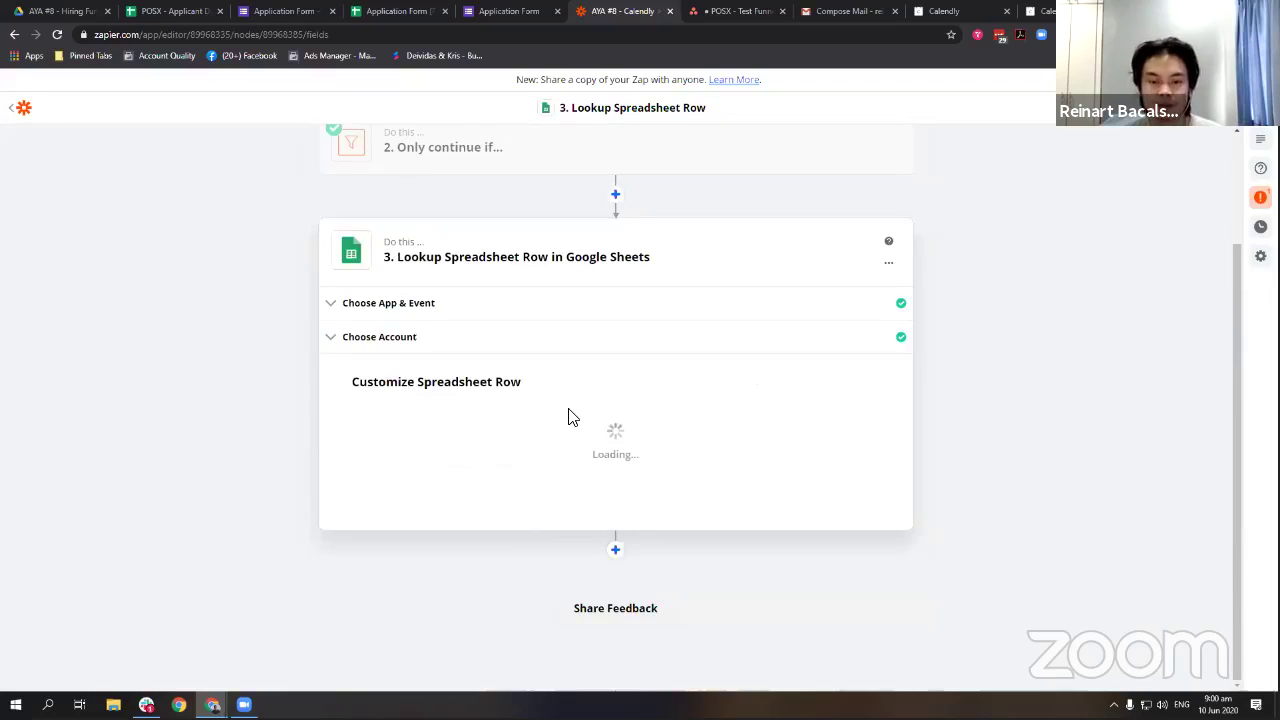
# Test the lookup, confirm it finds row 2, and finish editing the step.
pyautogui.click(488, 488)
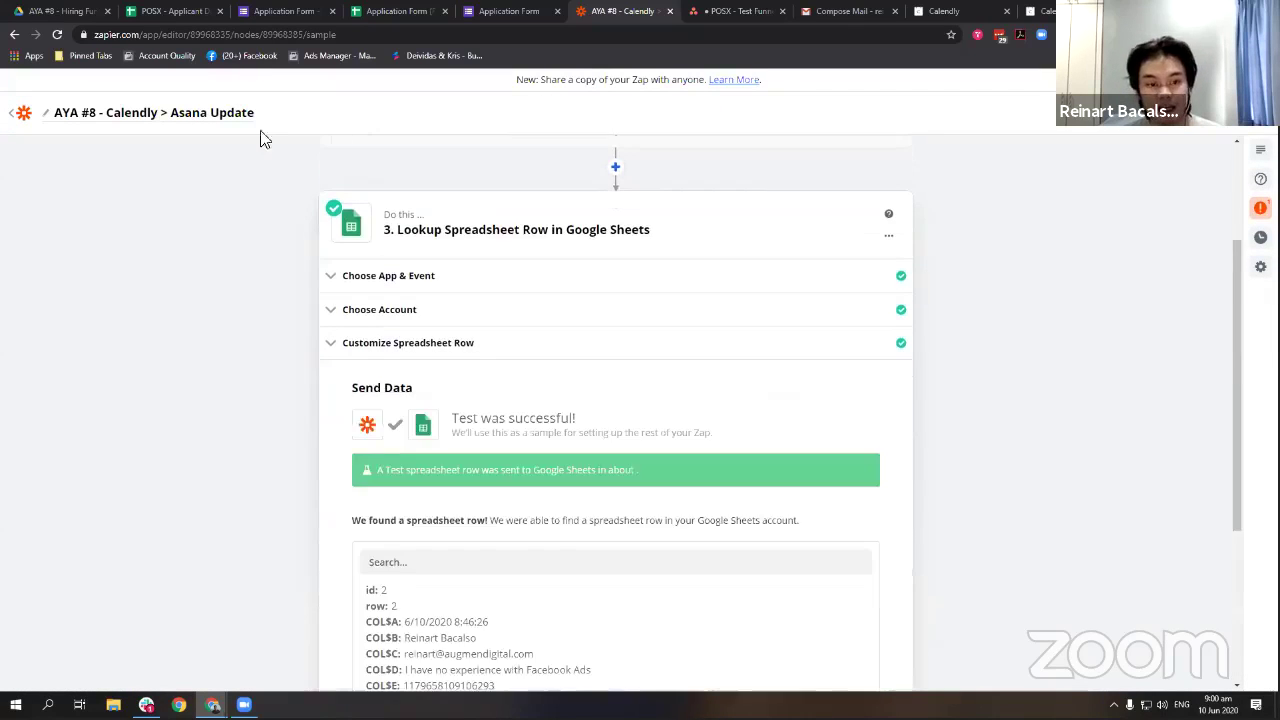
pyautogui.moveTo(408, 412)
pyautogui.mouseDown()
pyautogui.moveTo(509, 491)
pyautogui.moveTo(388, 412)
pyautogui.mouseUp()
pyautogui.click(543, 443)
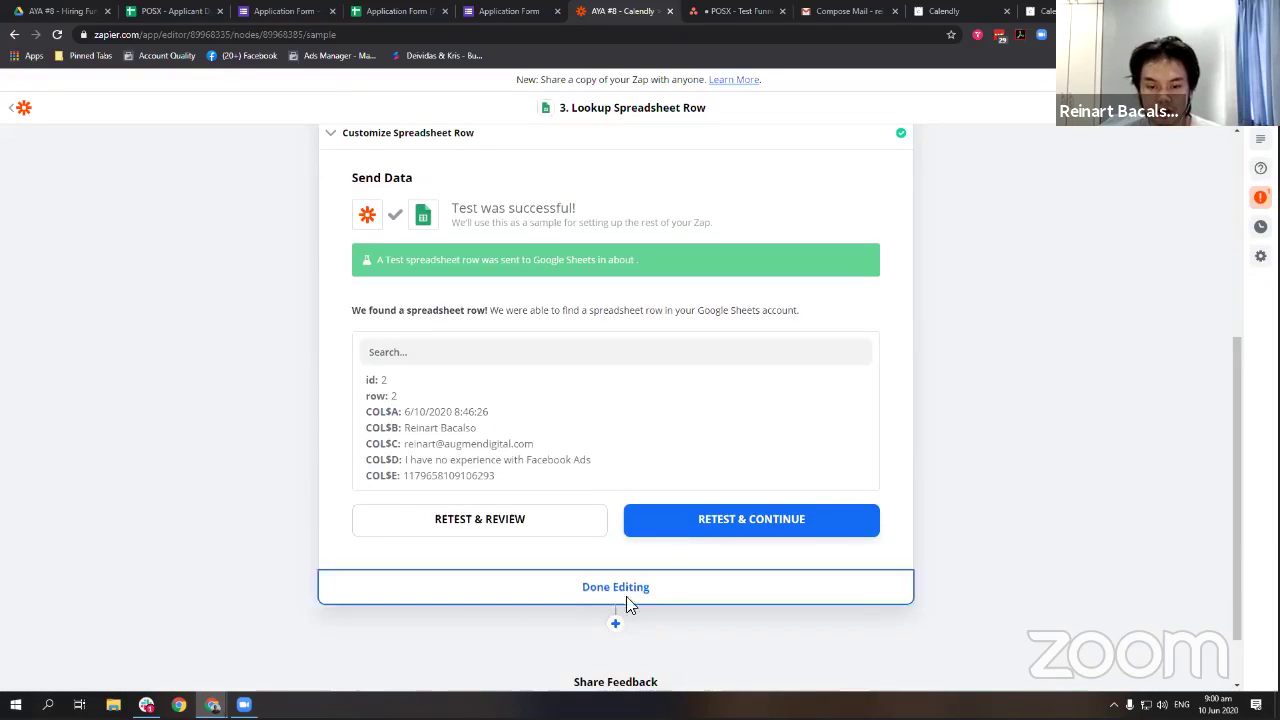
pyautogui.click(615, 588)
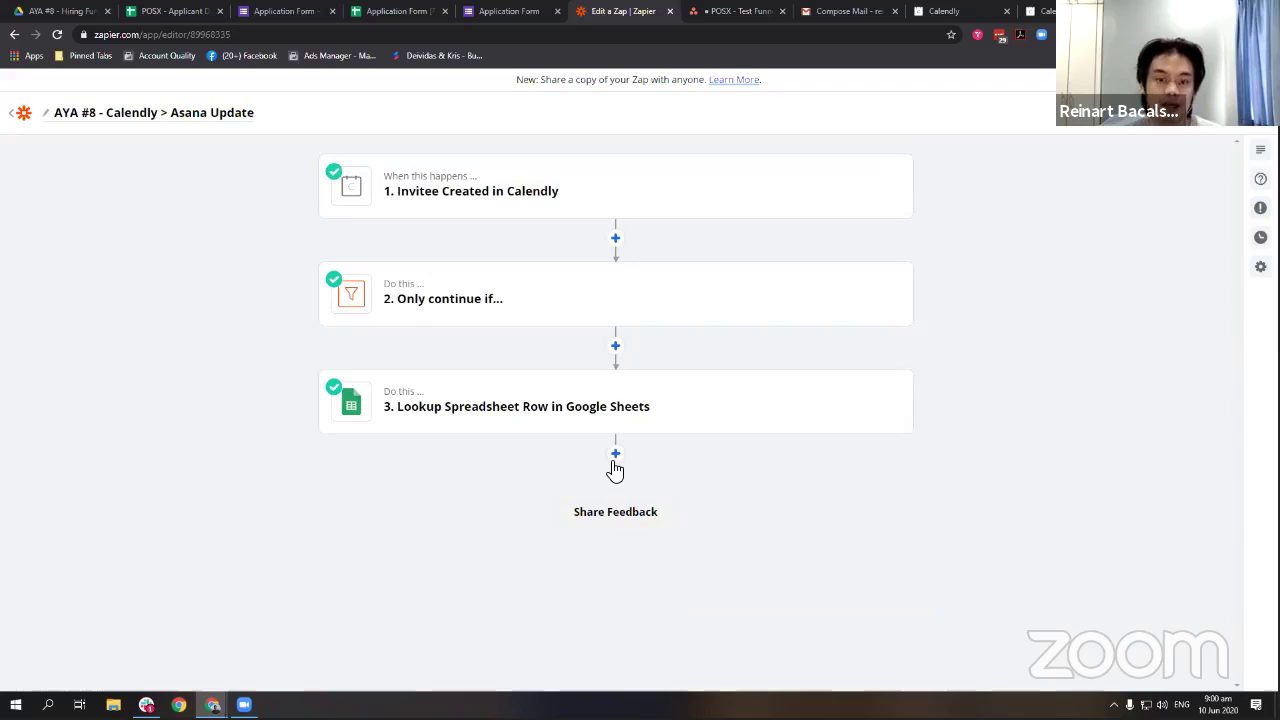
# Review the lookup step's test results and close it again.
pyautogui.click(523, 425)
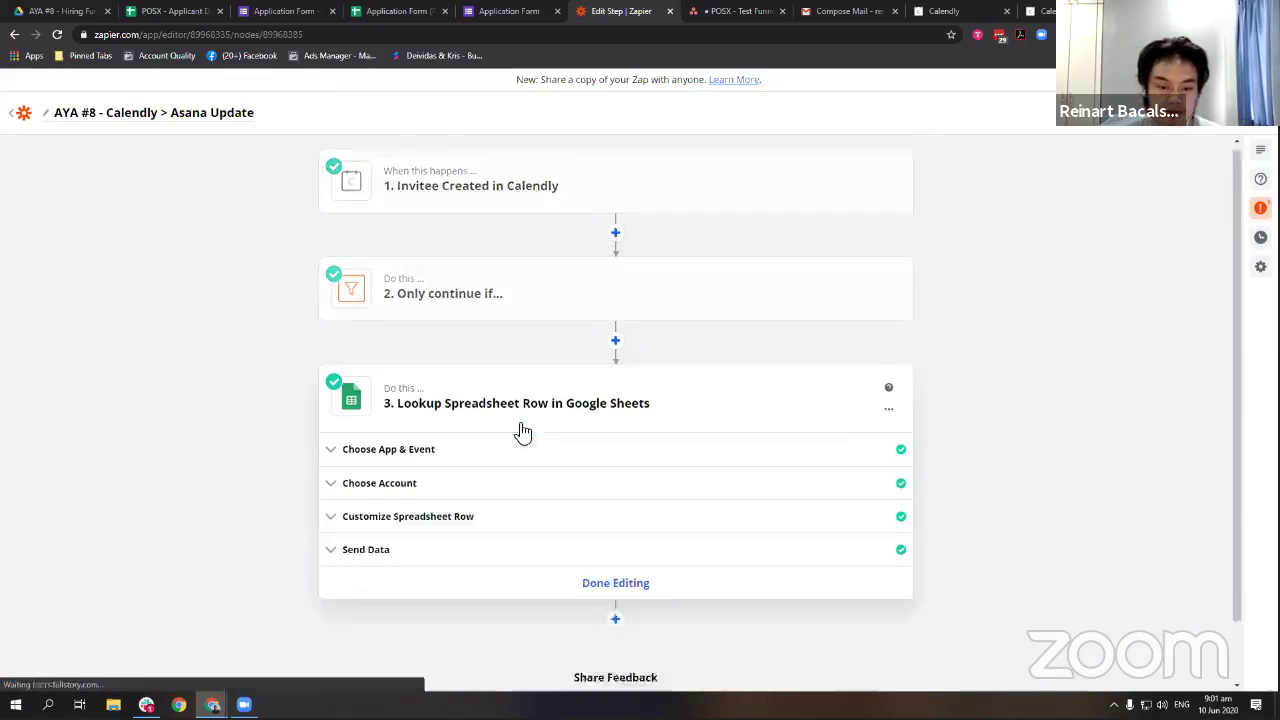
pyautogui.click(474, 480)
pyautogui.moveTo(497, 403); pyautogui.dragTo(290, 455)
pyautogui.click(582, 528)
# Add an Asana Update Task step using the connected Asana account.
pyautogui.click(615, 453)
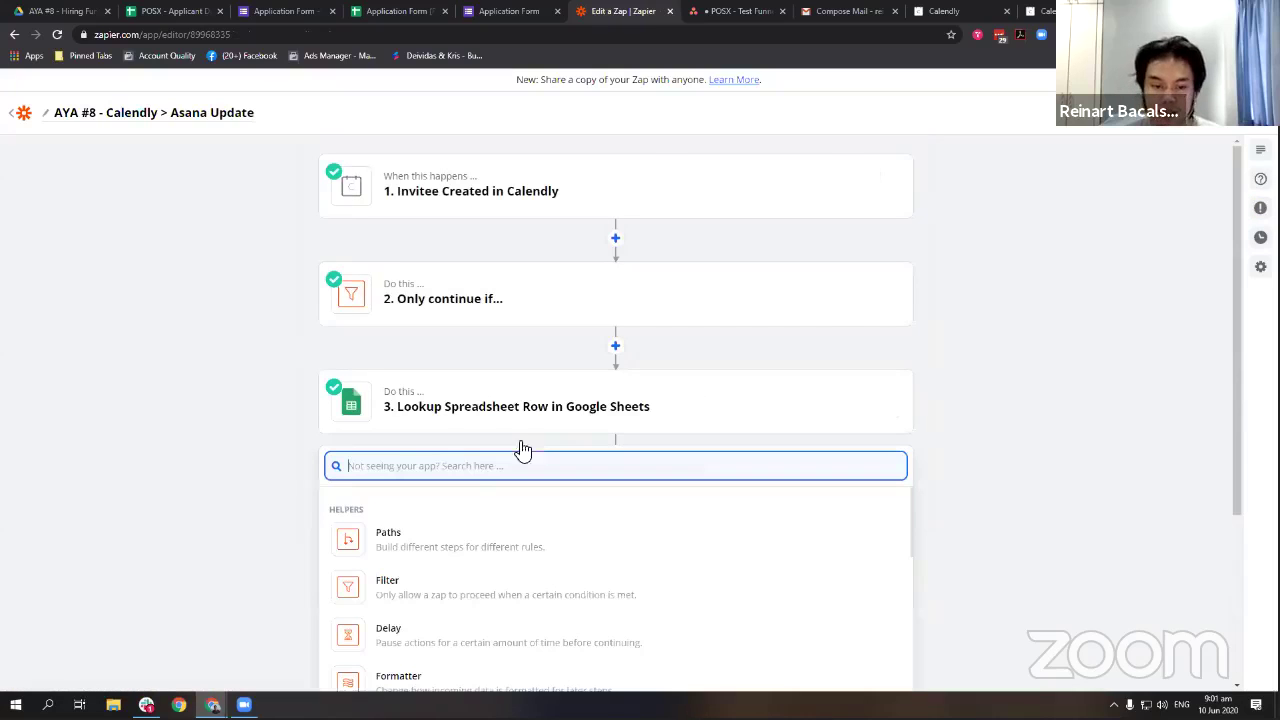
pyautogui.write('asana')
pyautogui.click(493, 514)
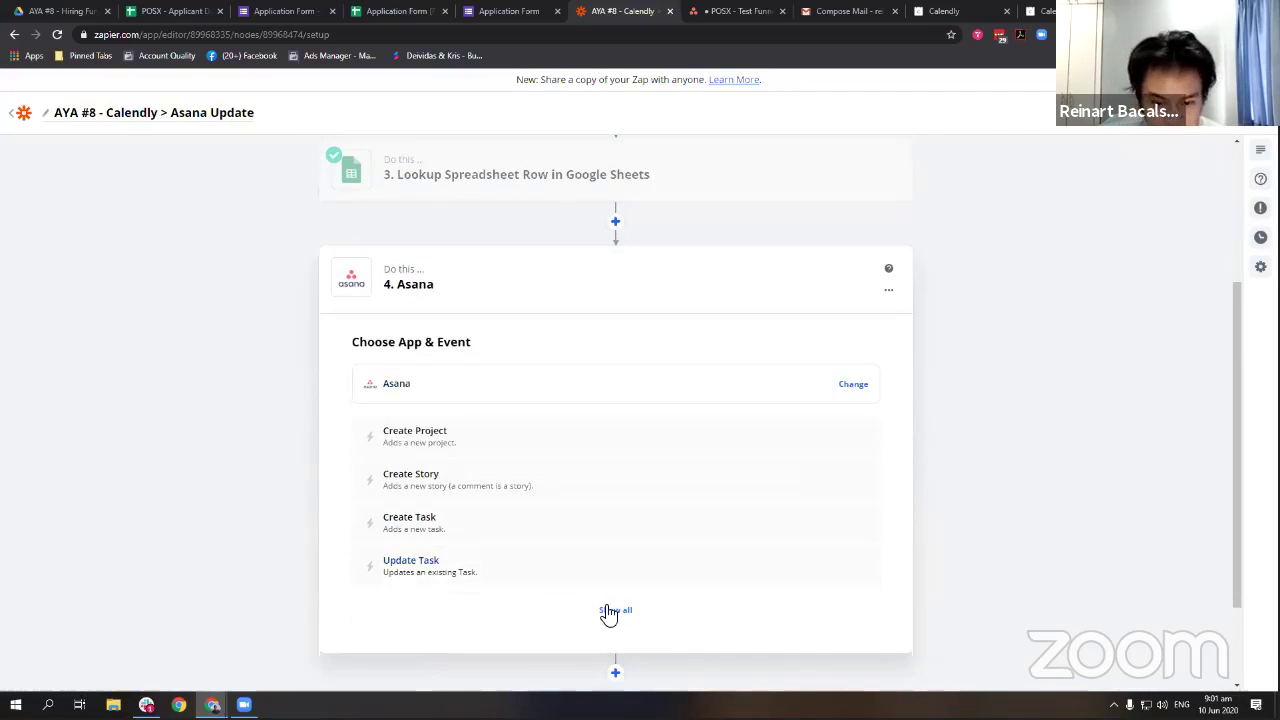
pyautogui.click(553, 572)
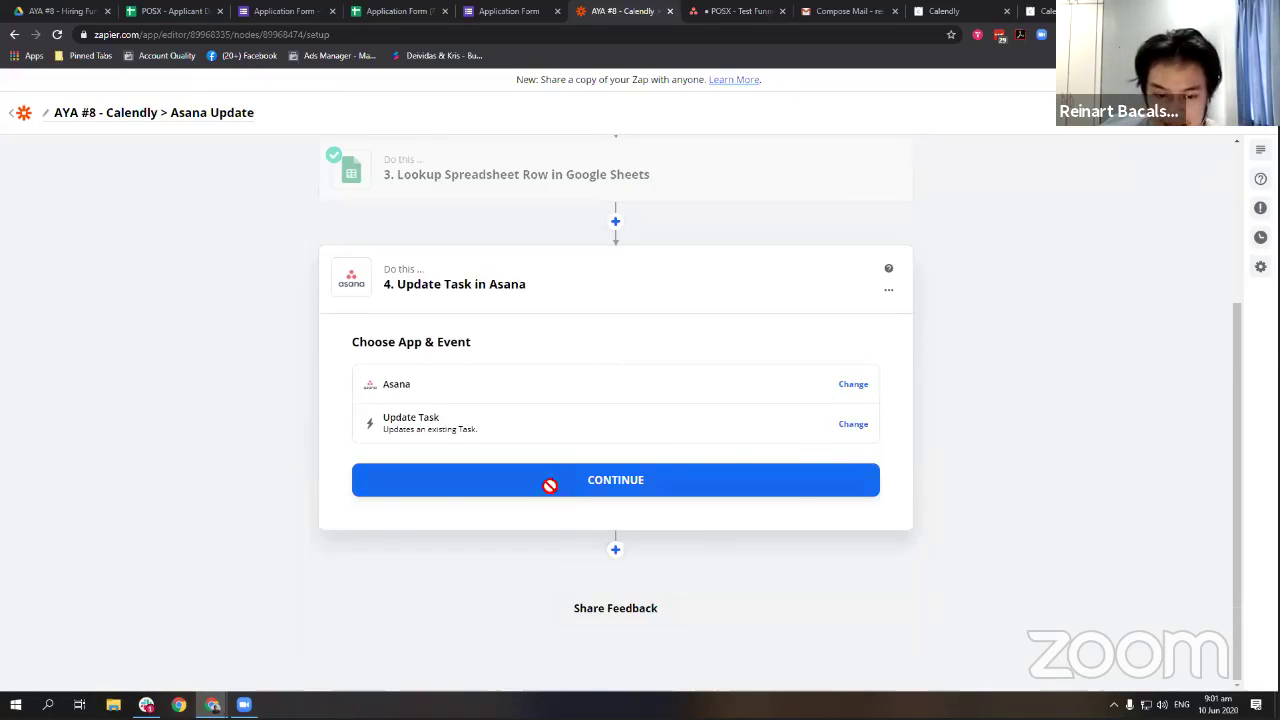
pyautogui.click(549, 481)
pyautogui.click(505, 432)
pyautogui.click(466, 512)
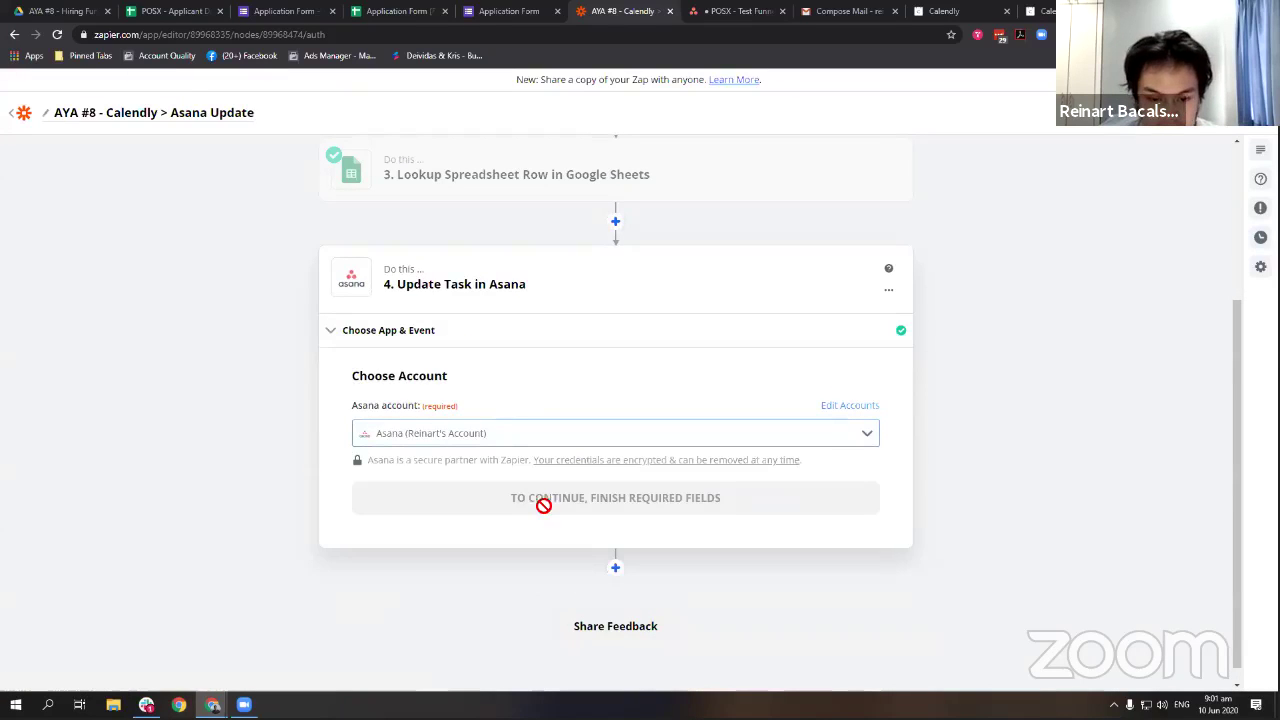
pyautogui.click(541, 508)
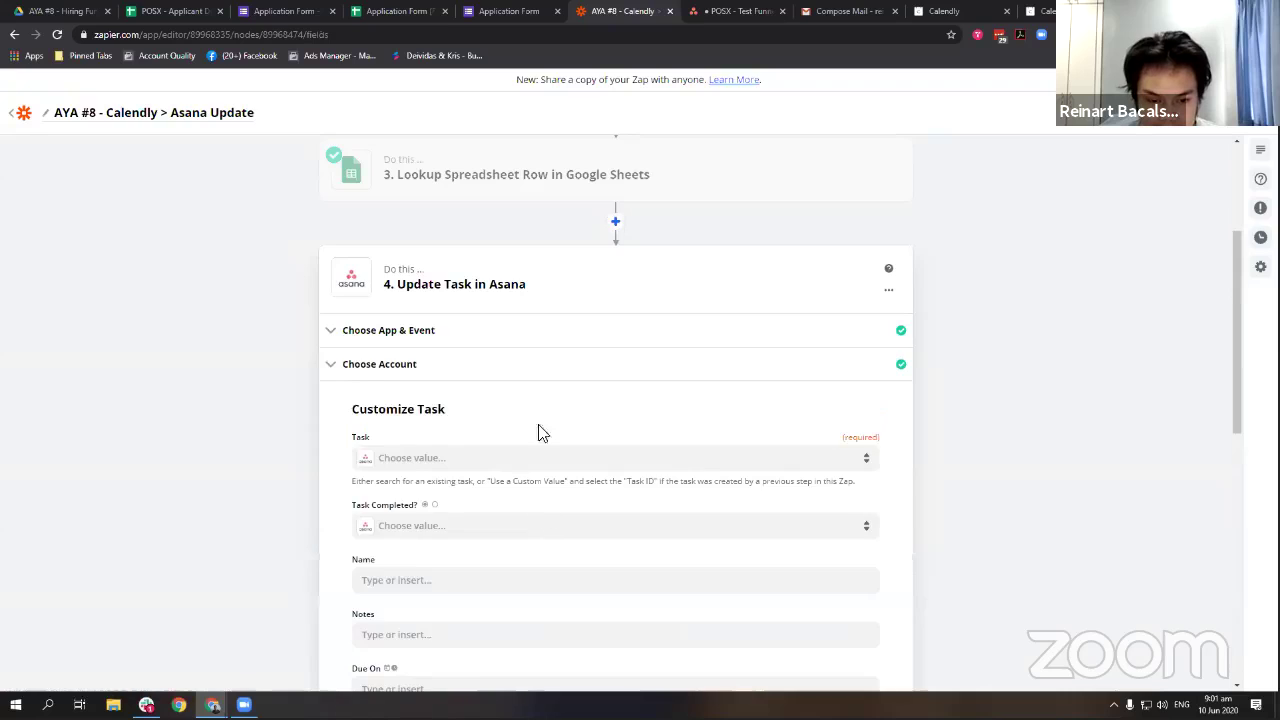
# Map the Task field to ASANA TASK ID from the step 3 Google Sheets lookup.
pyautogui.click(540, 183)
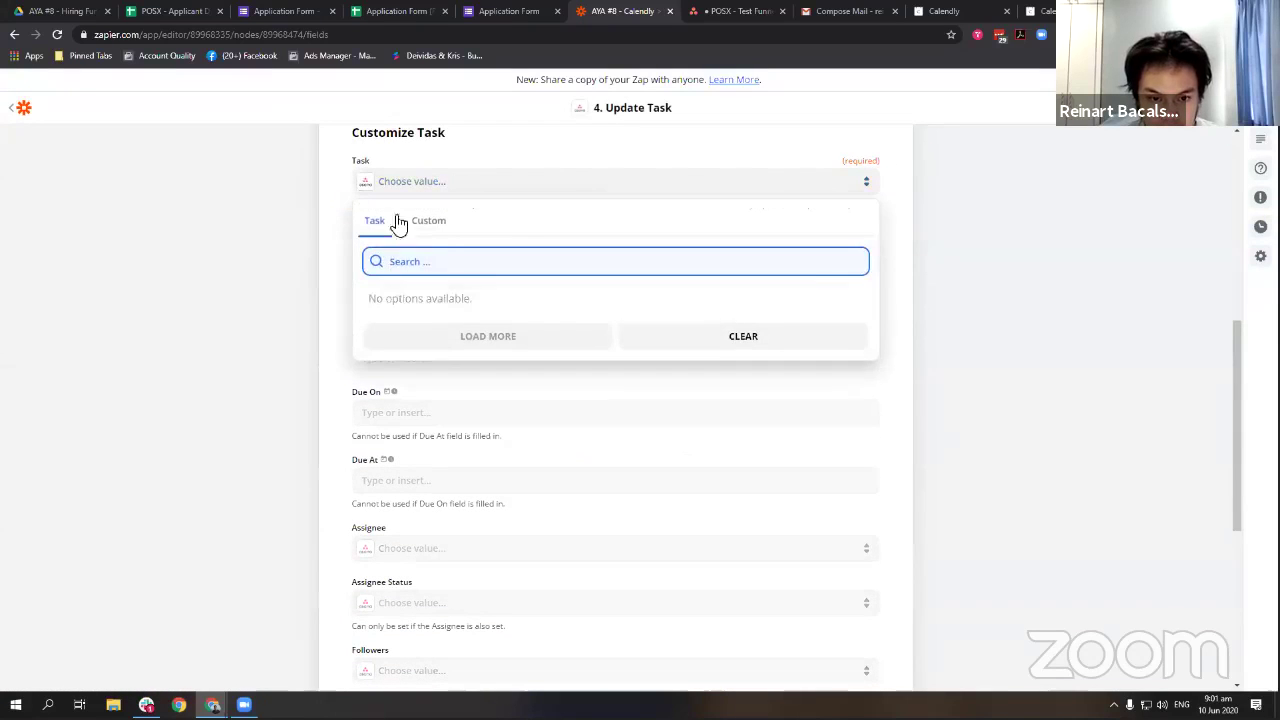
pyautogui.click(344, 240)
pyautogui.click(652, 188)
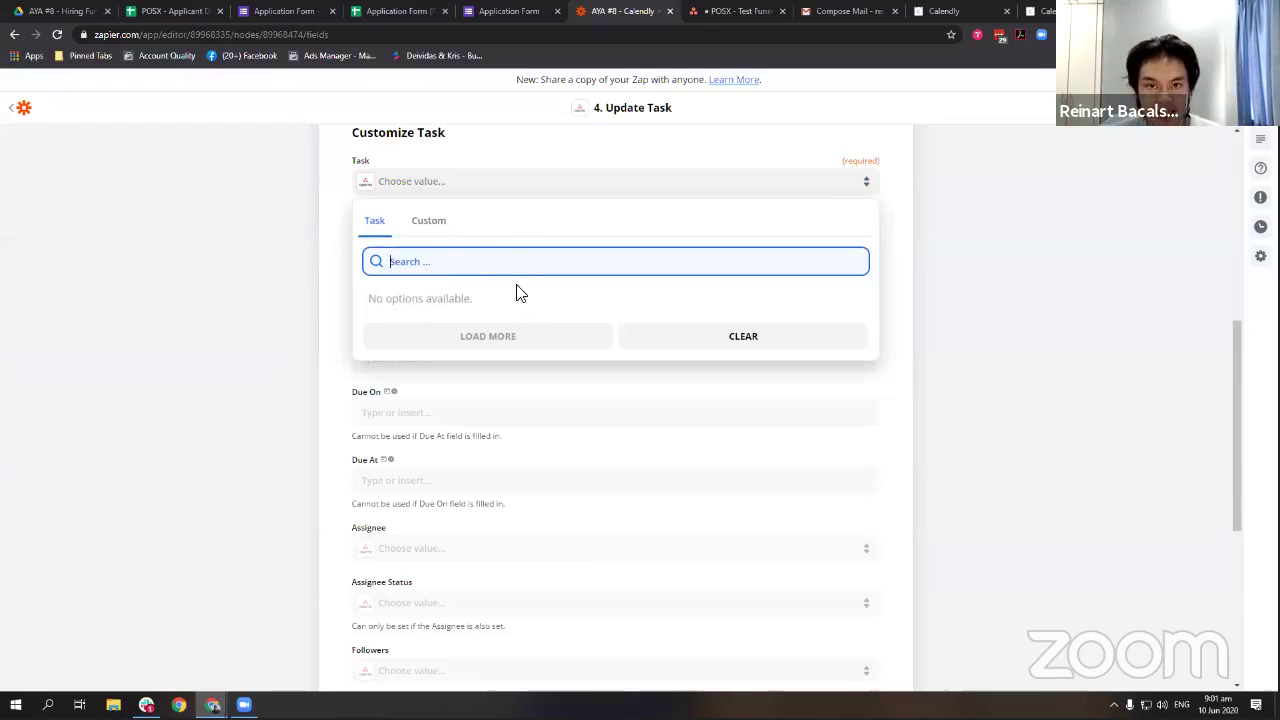
pyautogui.click(430, 222)
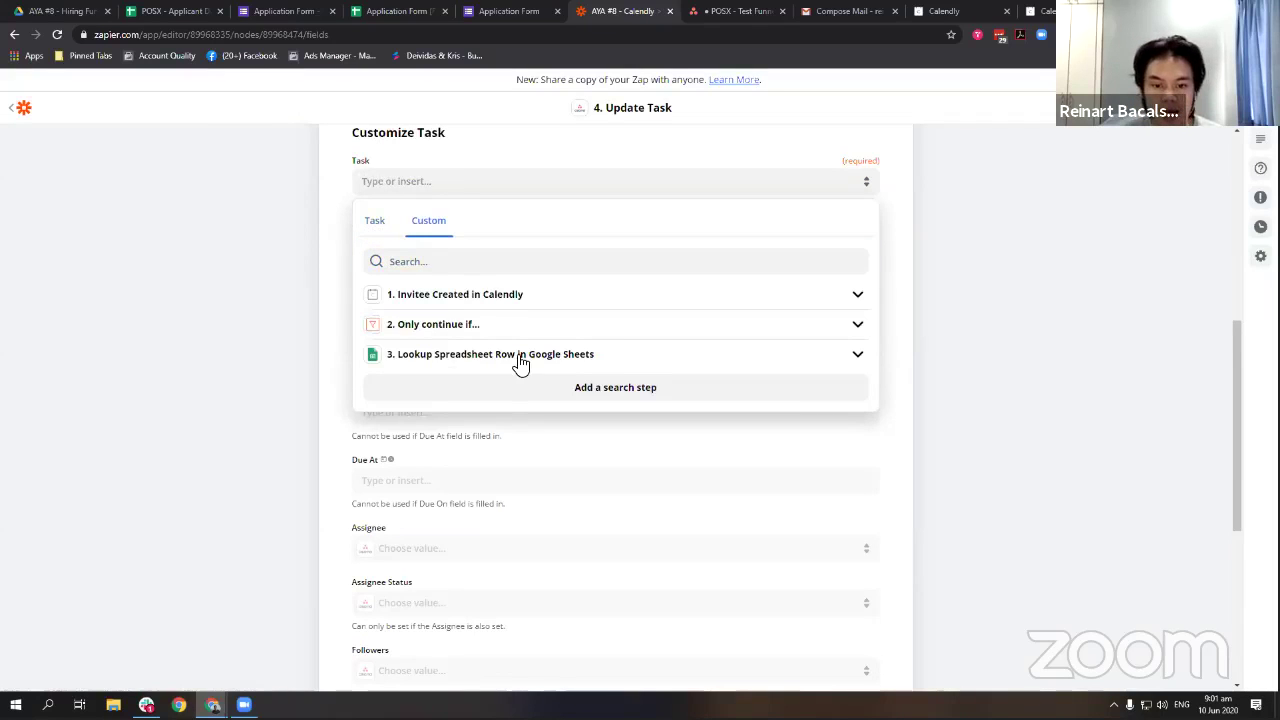
pyautogui.click(515, 357)
pyautogui.click(403, 455)
pyautogui.click(490, 458)
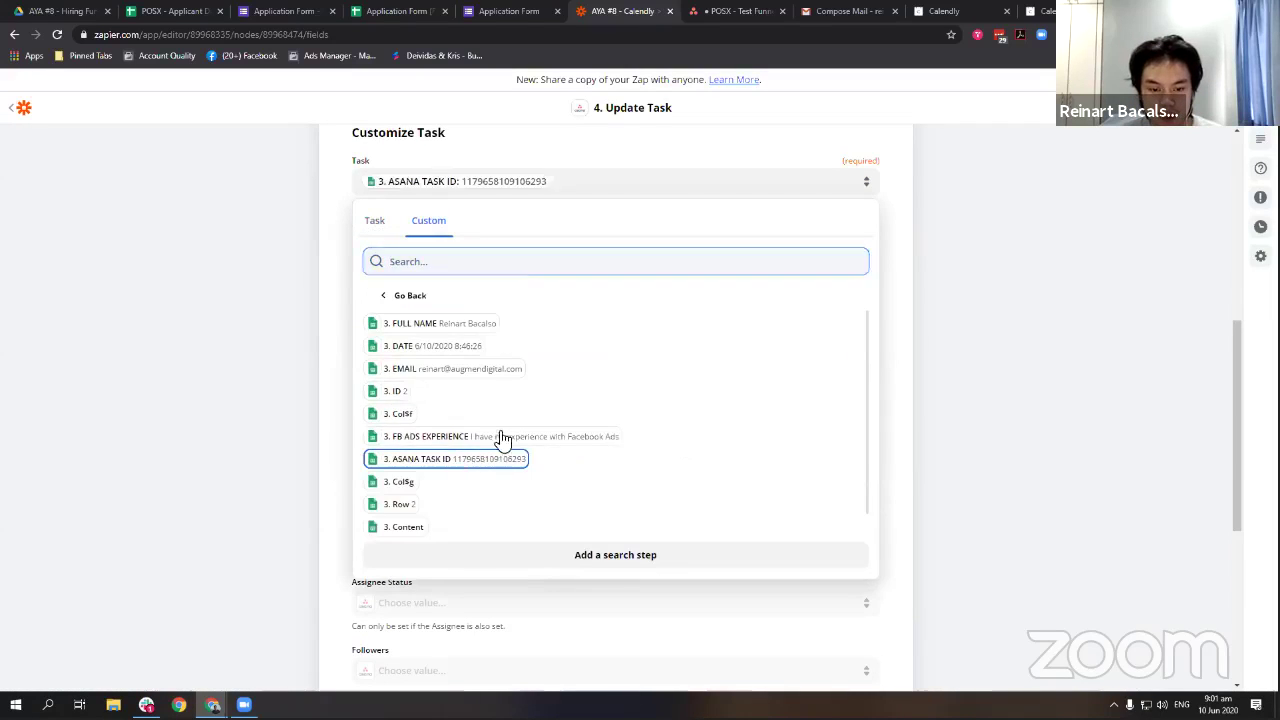
pyautogui.click(349, 250)
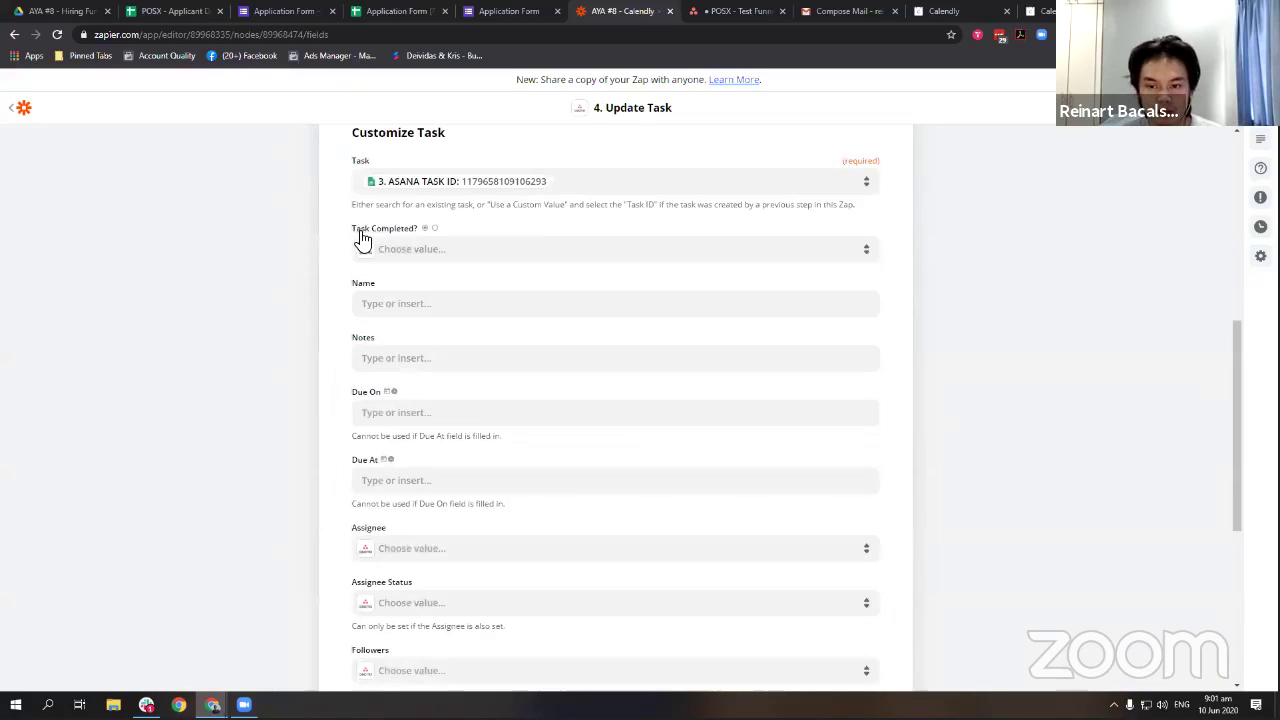
# Refresh the Update Task step's Asana fields and review the assignee status options.
pyautogui.scroll(-1, 450, 260)
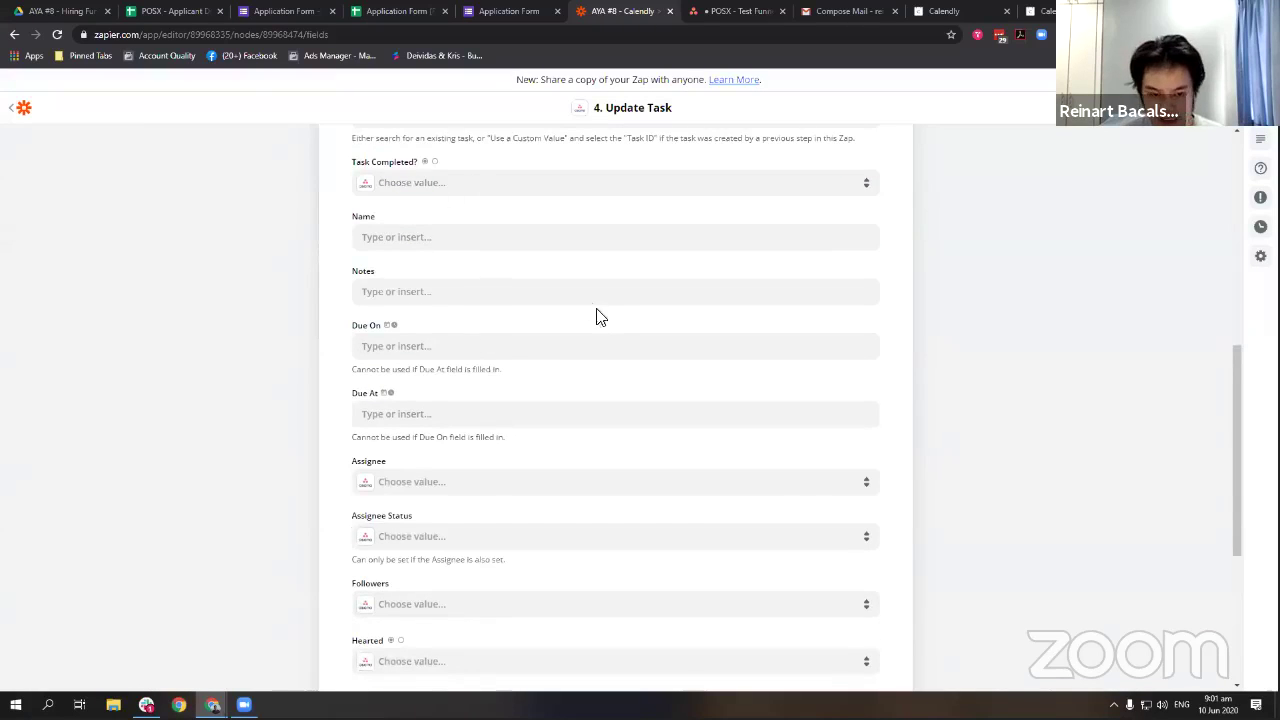
pyautogui.scroll(-1, 500, 265)
pyautogui.scroll(-3, 480, 289)
pyautogui.scroll(6, 483, 380)
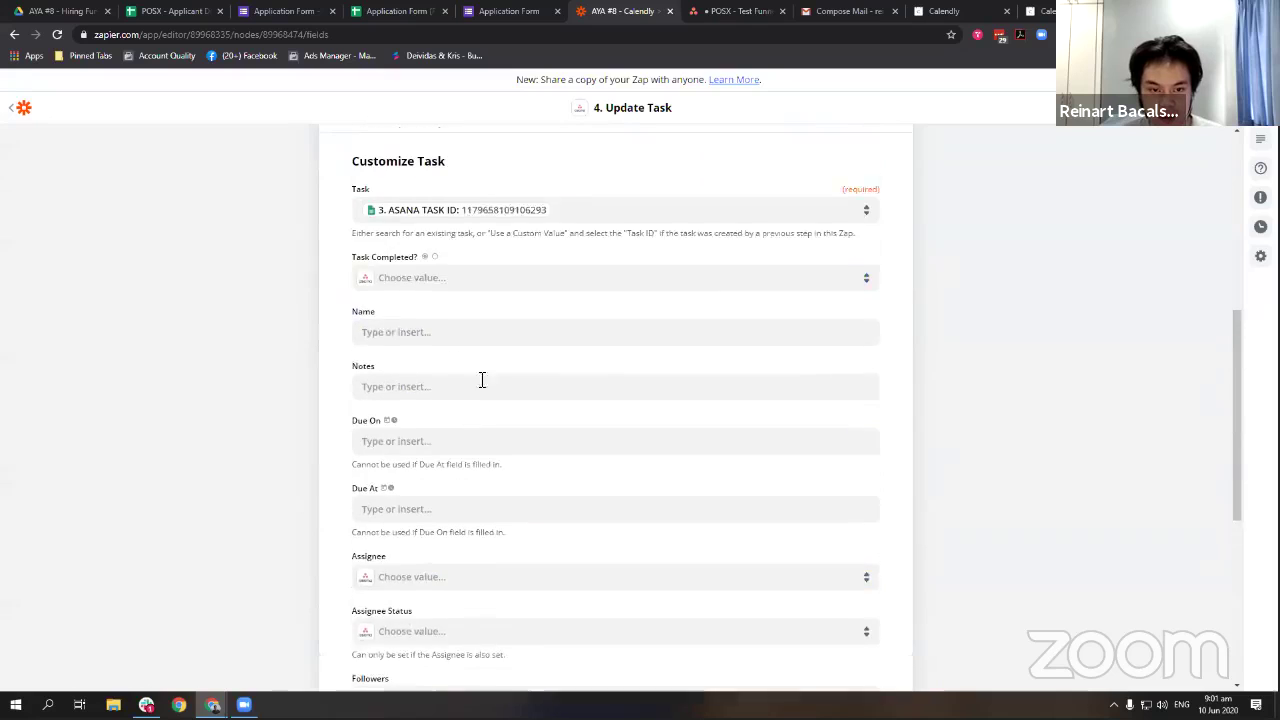
pyautogui.scroll(-2, 455, 285)
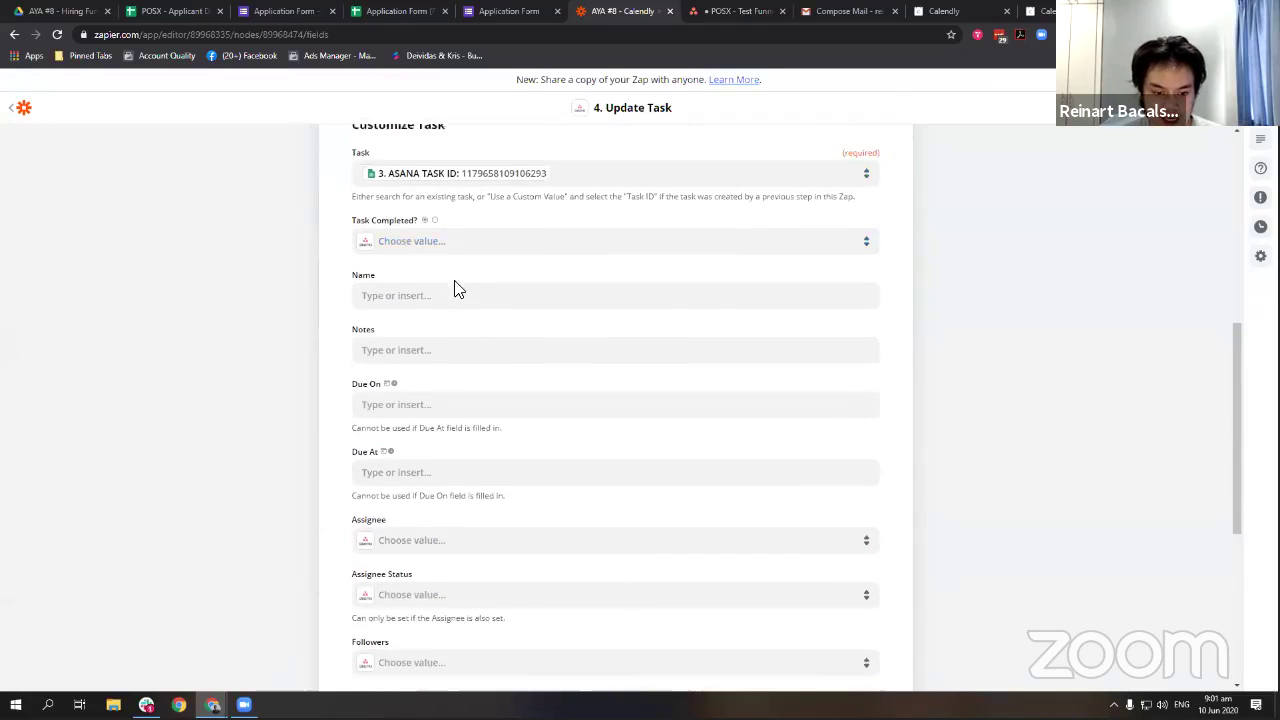
pyautogui.scroll(-2, 455, 270)
pyautogui.scroll(3, 486, 425)
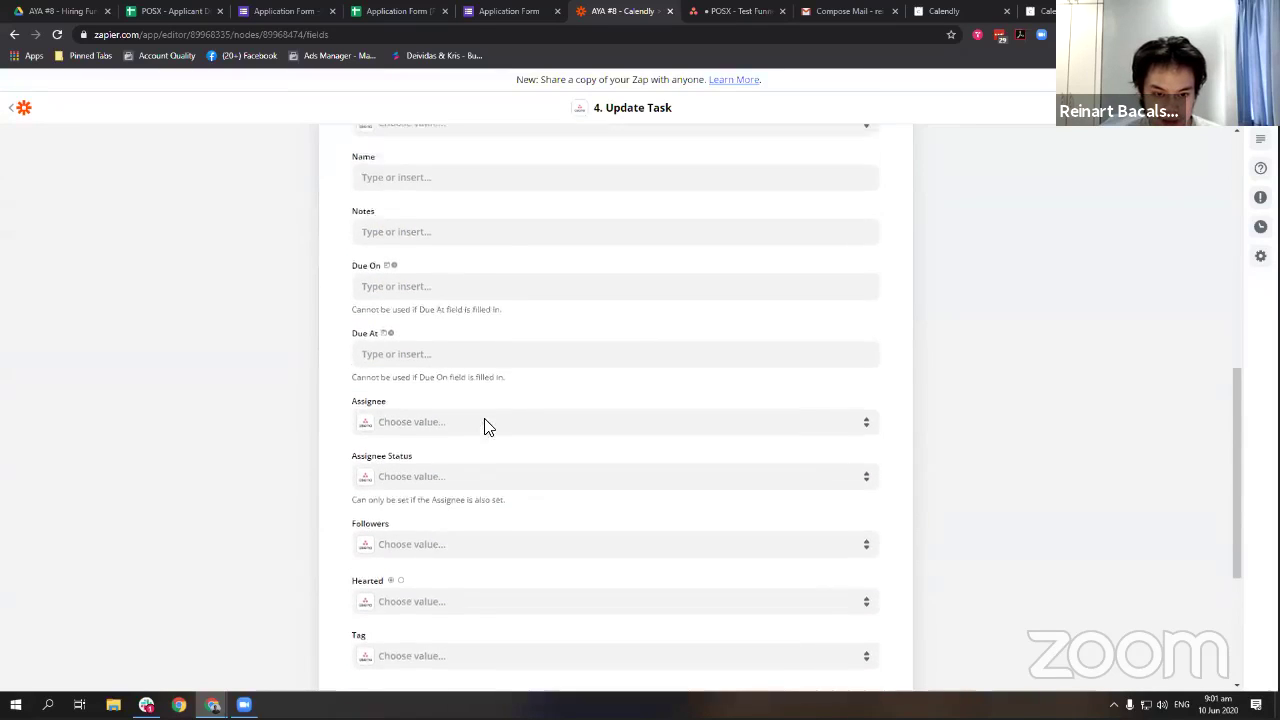
pyautogui.scroll(3, 432, 240)
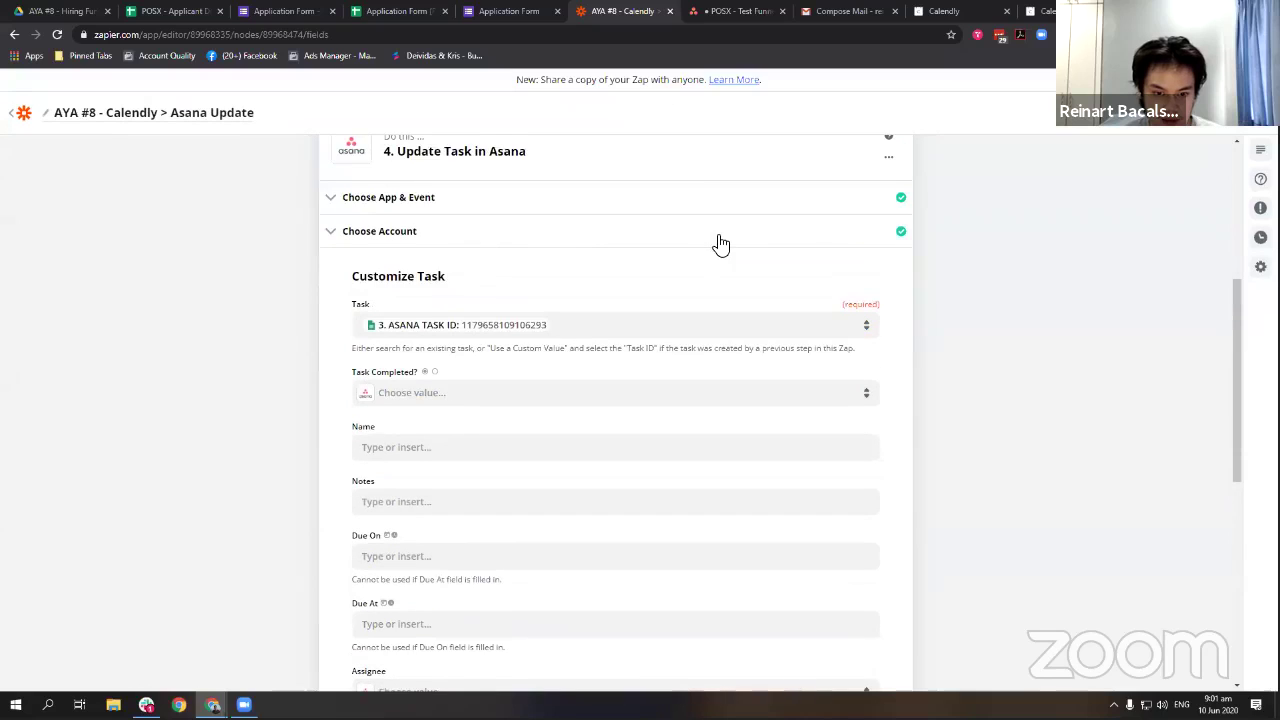
pyautogui.scroll(-5, 397, 378)
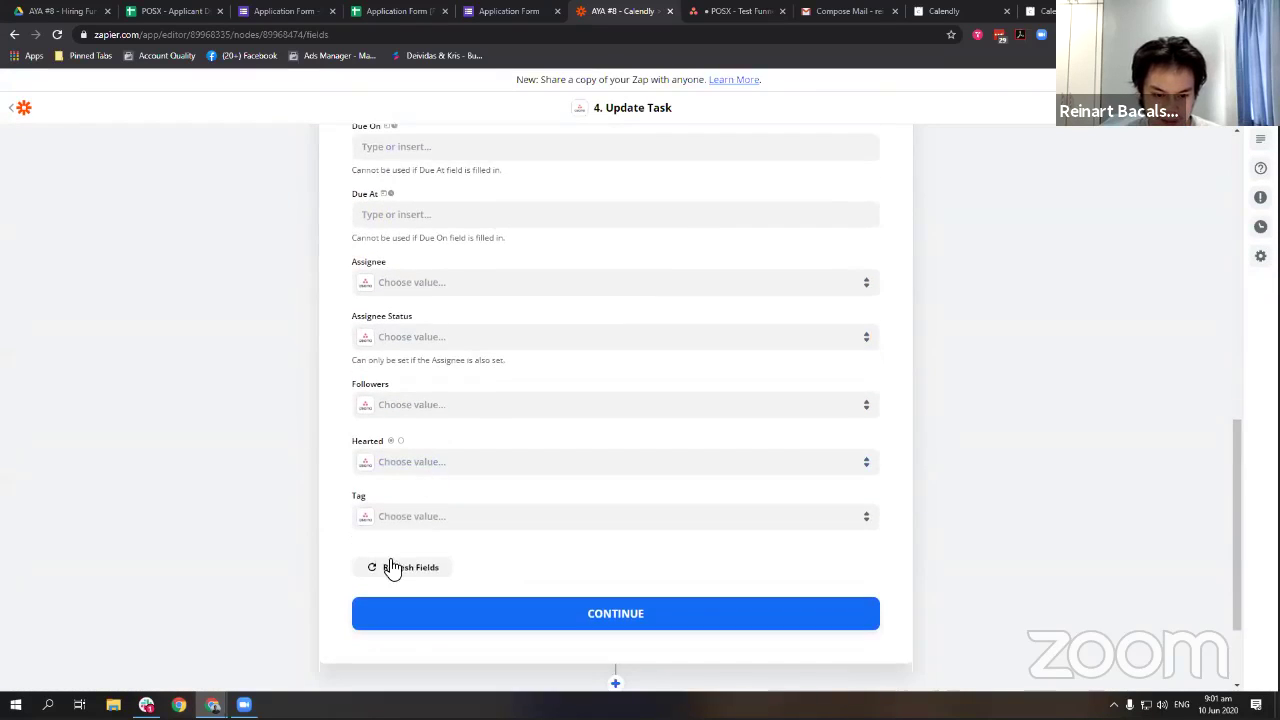
pyautogui.click(391, 566)
pyautogui.scroll(3, 559, 491)
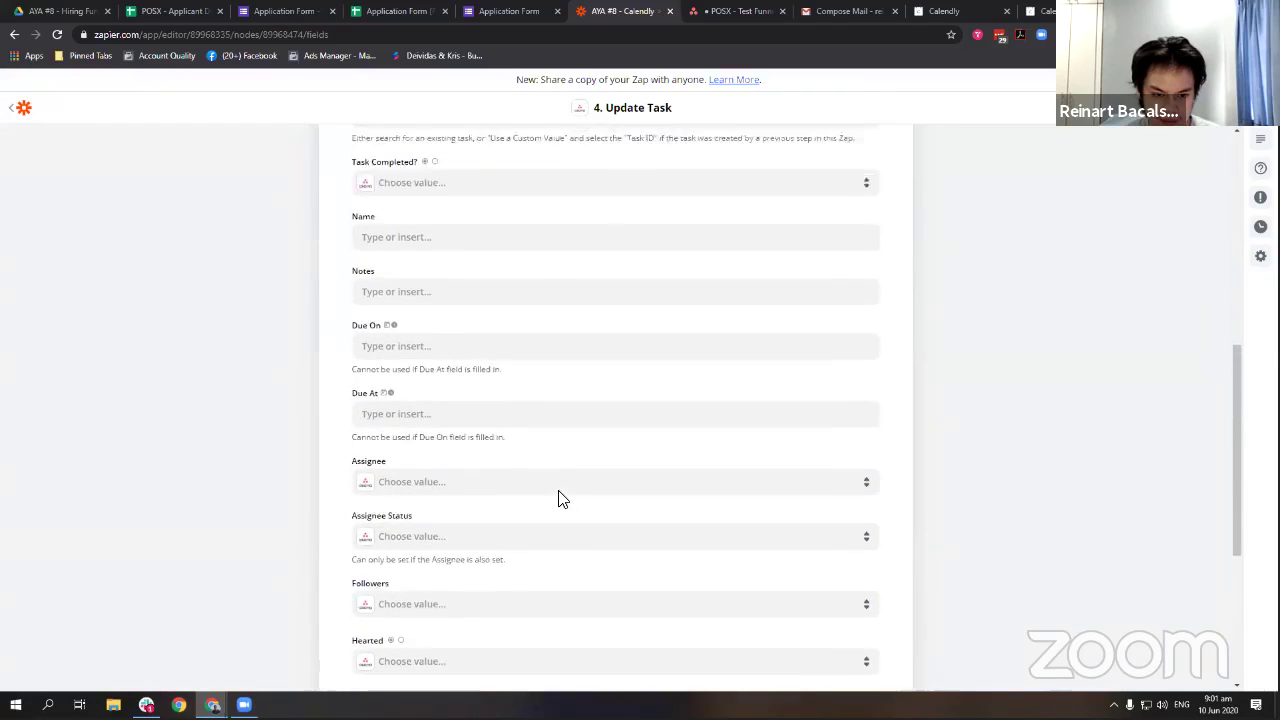
pyautogui.scroll(-2, 513, 391)
pyautogui.scroll(-2, 519, 396)
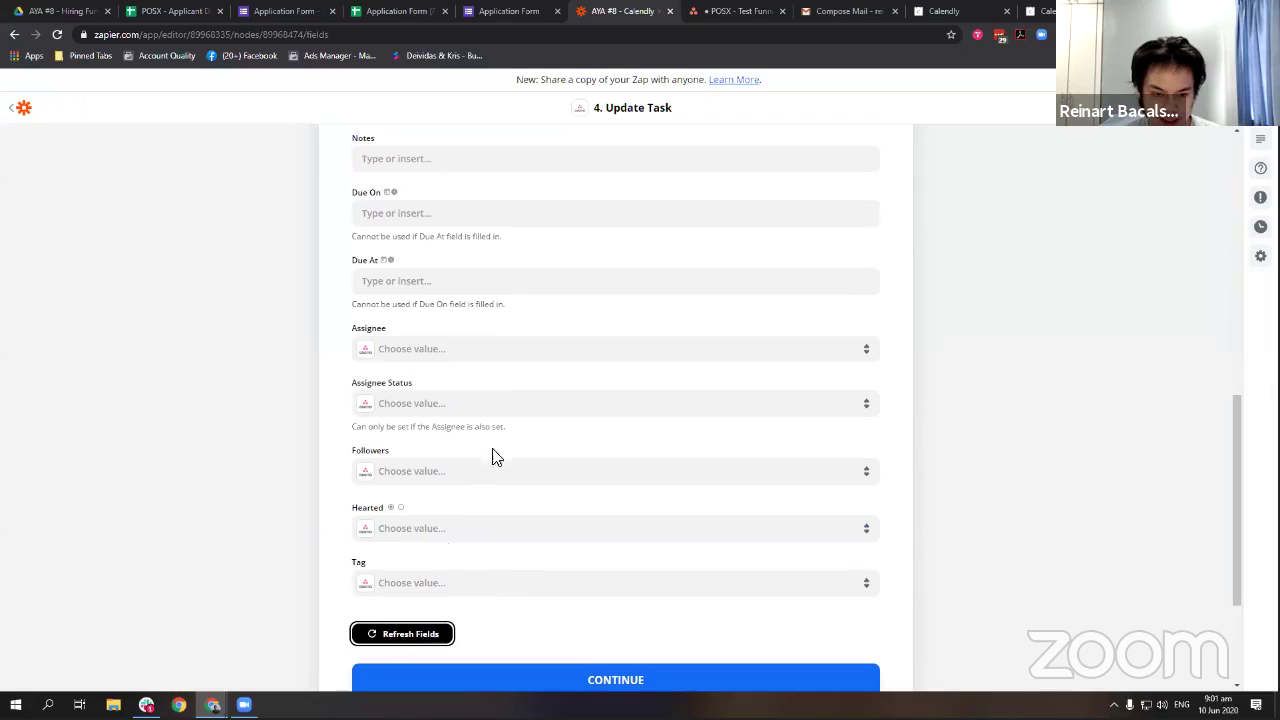
pyautogui.scroll(-1, 495, 458)
pyautogui.scroll(3, 506, 480)
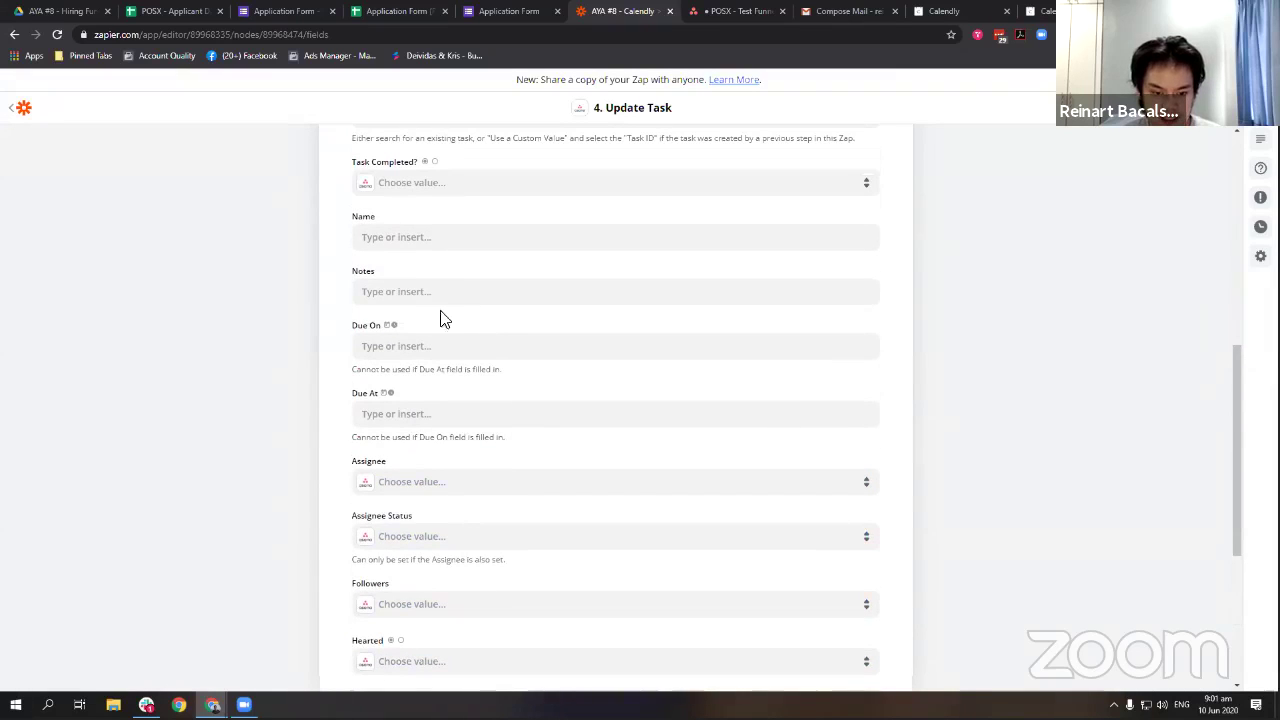
pyautogui.click(497, 540)
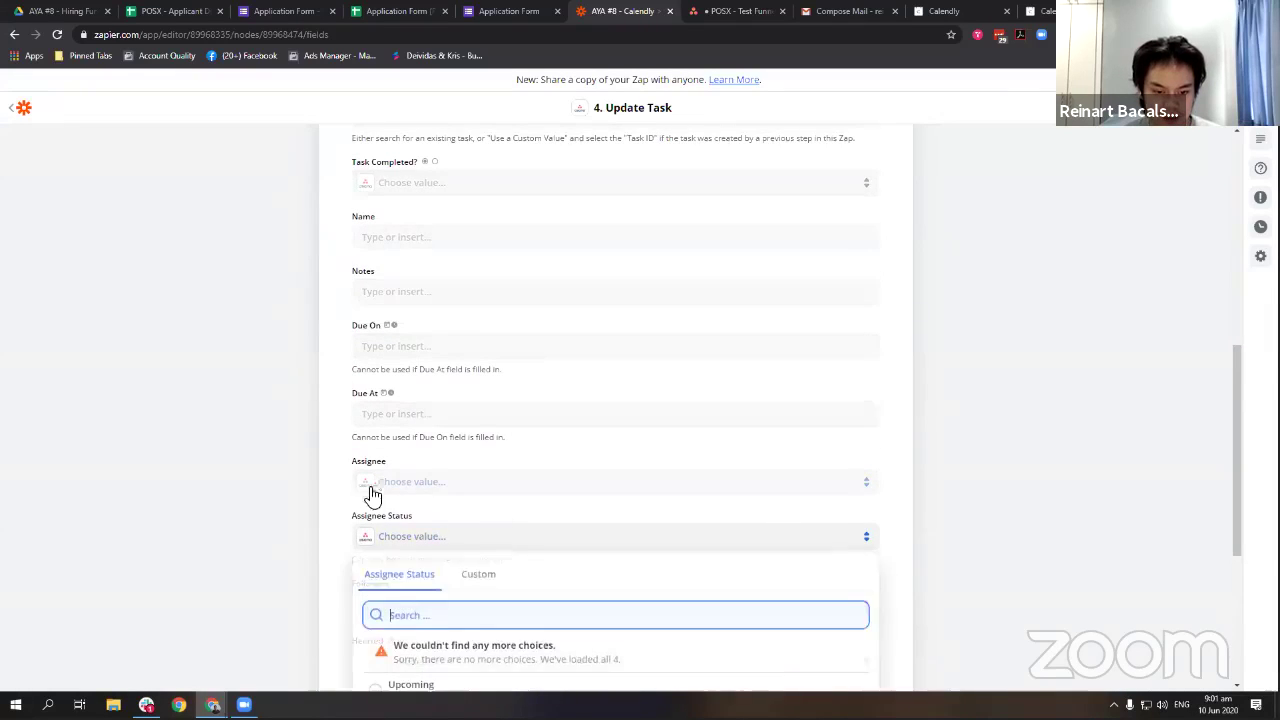
pyautogui.scroll(-3, 368, 496)
pyautogui.click(349, 391)
pyautogui.scroll(3, 357, 398)
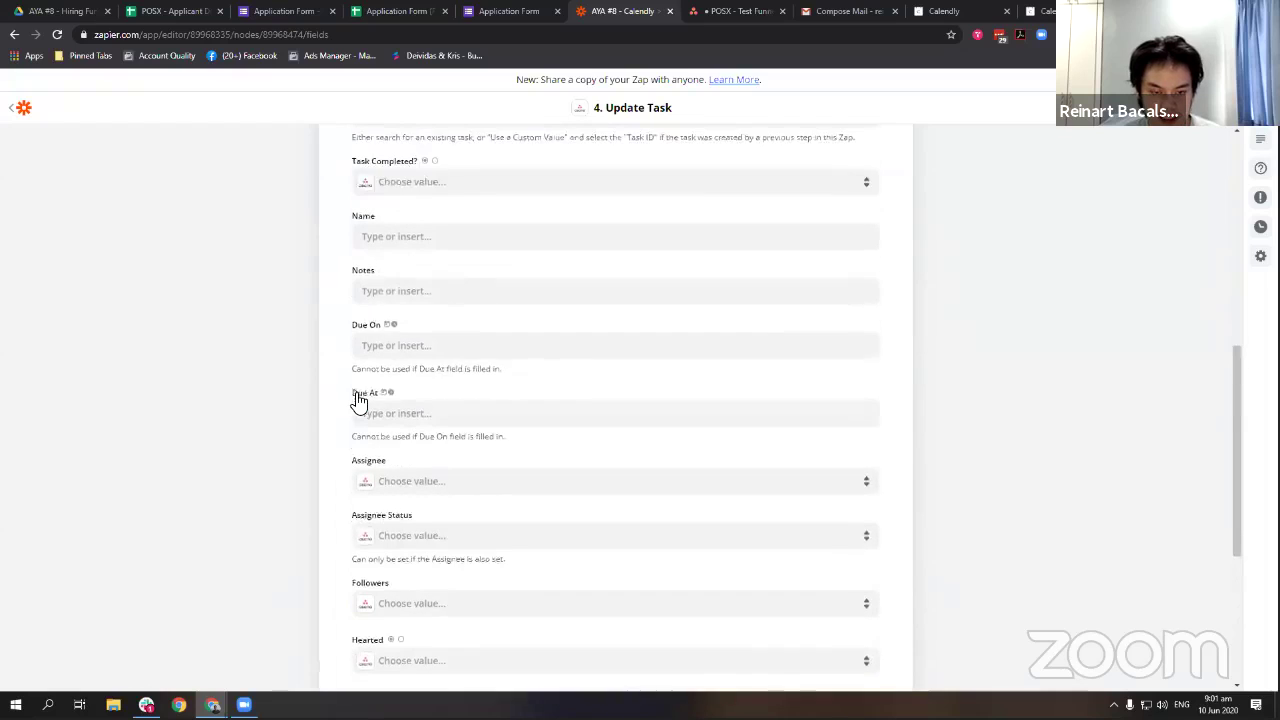
pyautogui.scroll(2, 358, 400)
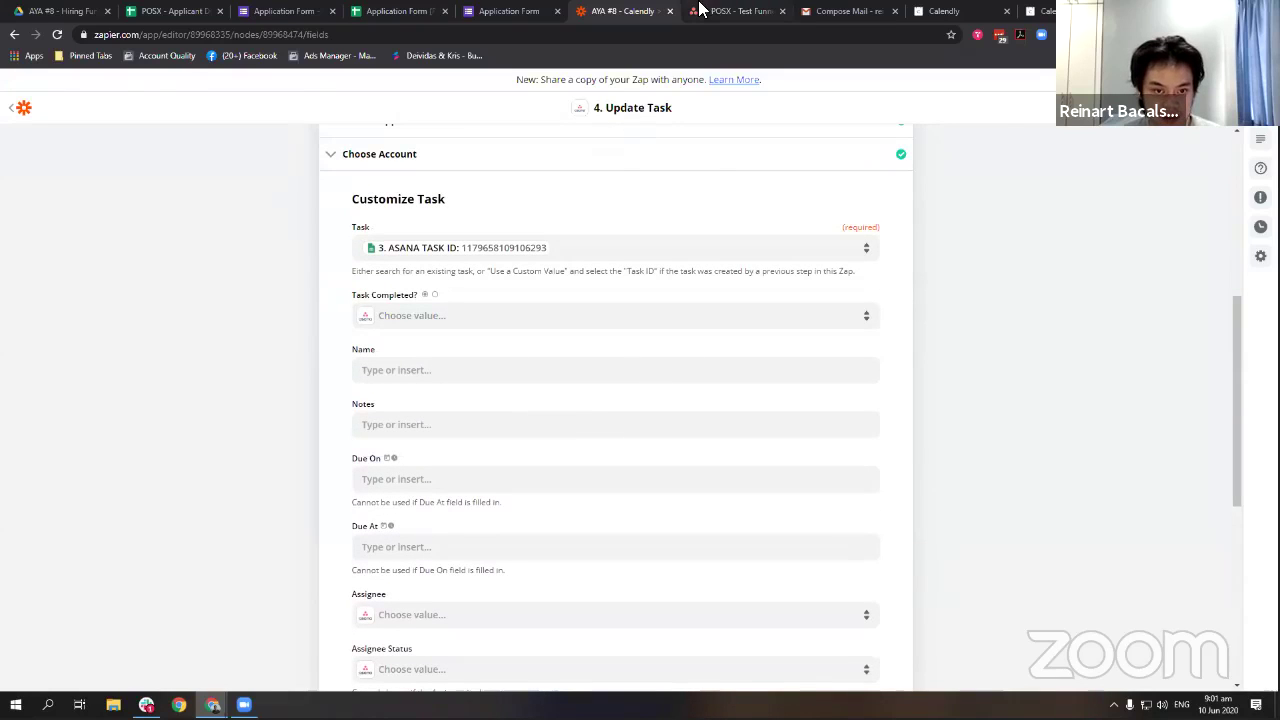
# Compare against the POSX - Test Funnel board in Asana before returning to the zap.
pyautogui.click(700, 10)
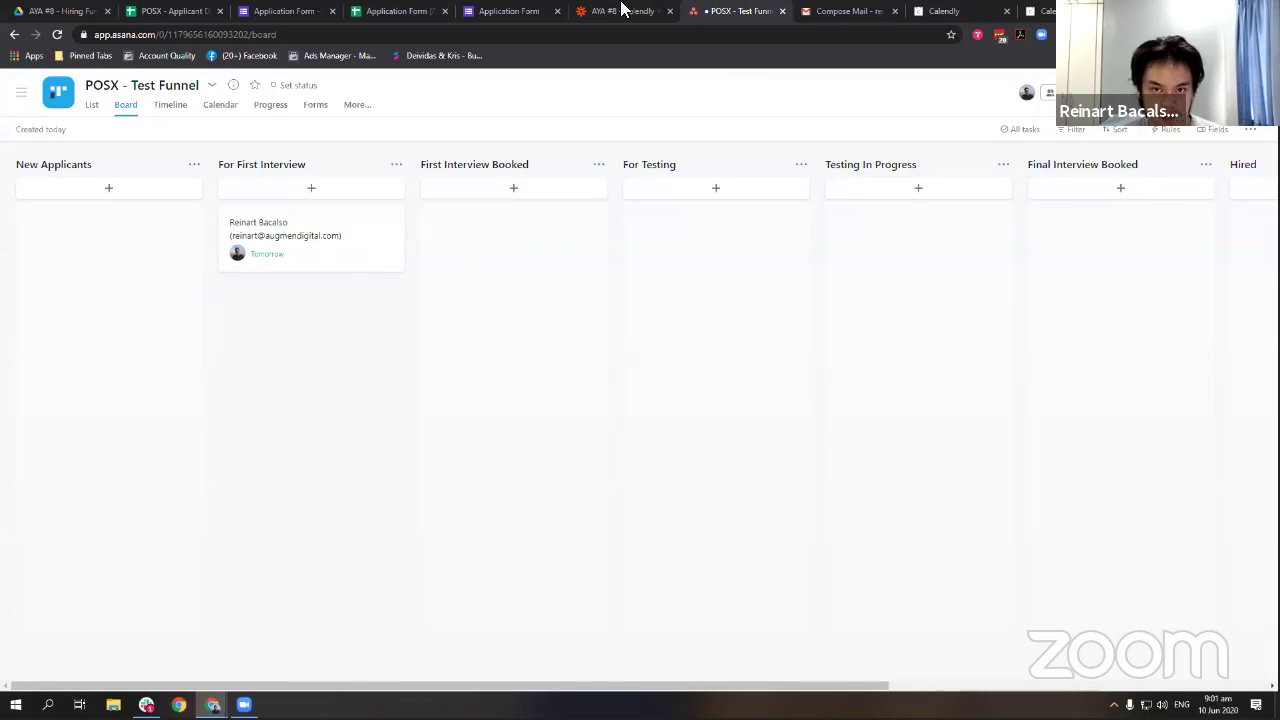
pyautogui.click(621, 8)
pyautogui.scroll(-1, 717, 306)
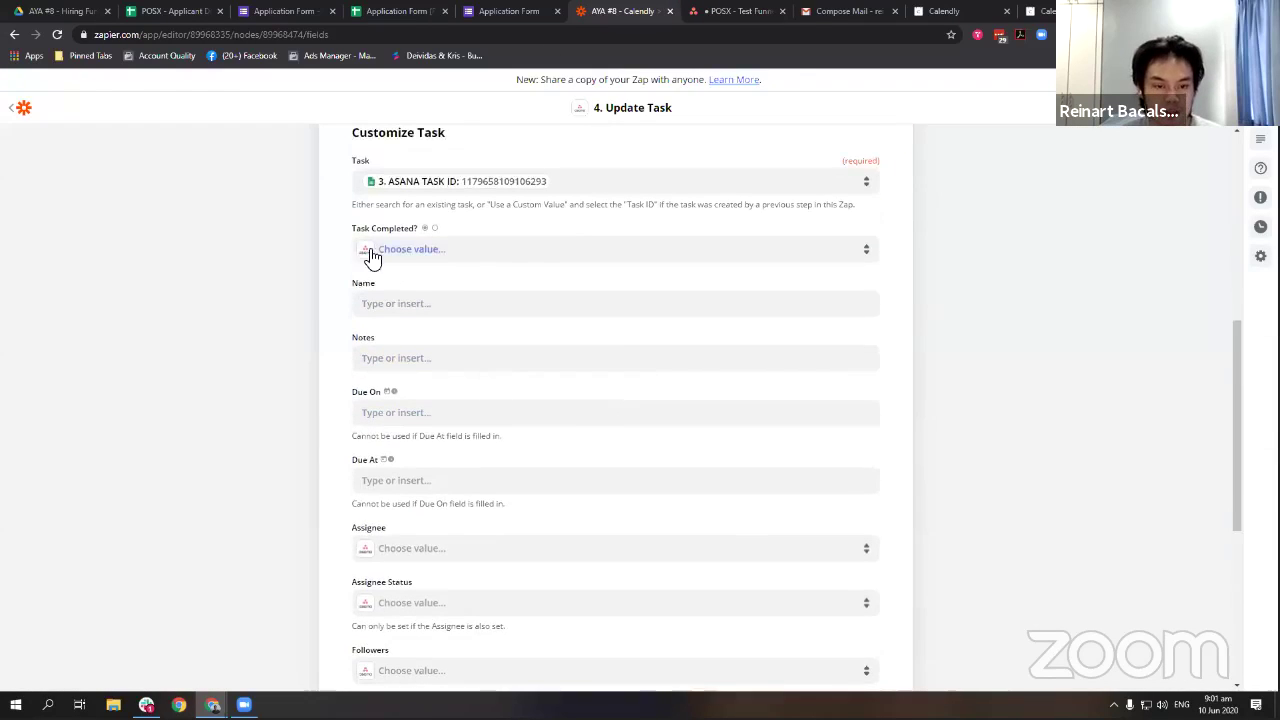
pyautogui.scroll(-1, 489, 320)
pyautogui.click(725, 8)
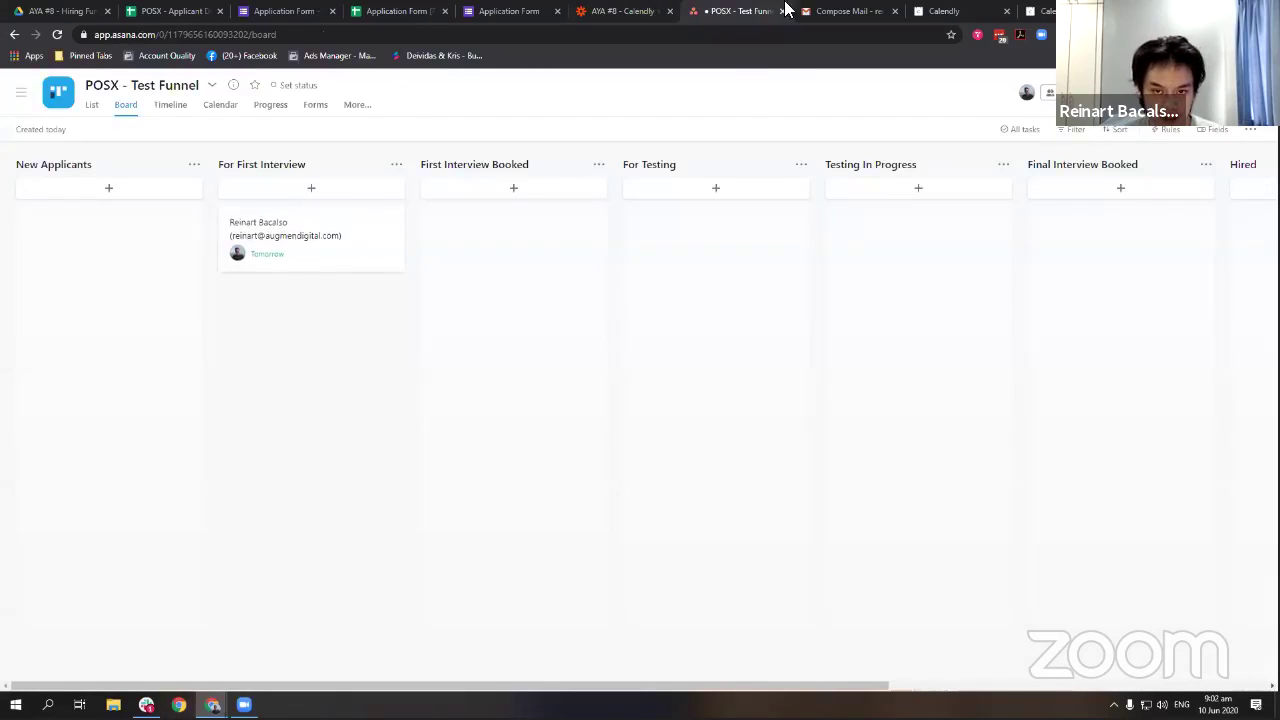
pyautogui.click(625, 10)
pyautogui.scroll(-4, 463, 340)
# Set the task's Tag to Acknowledged from the loaded list of existing tags.
pyautogui.click(477, 454)
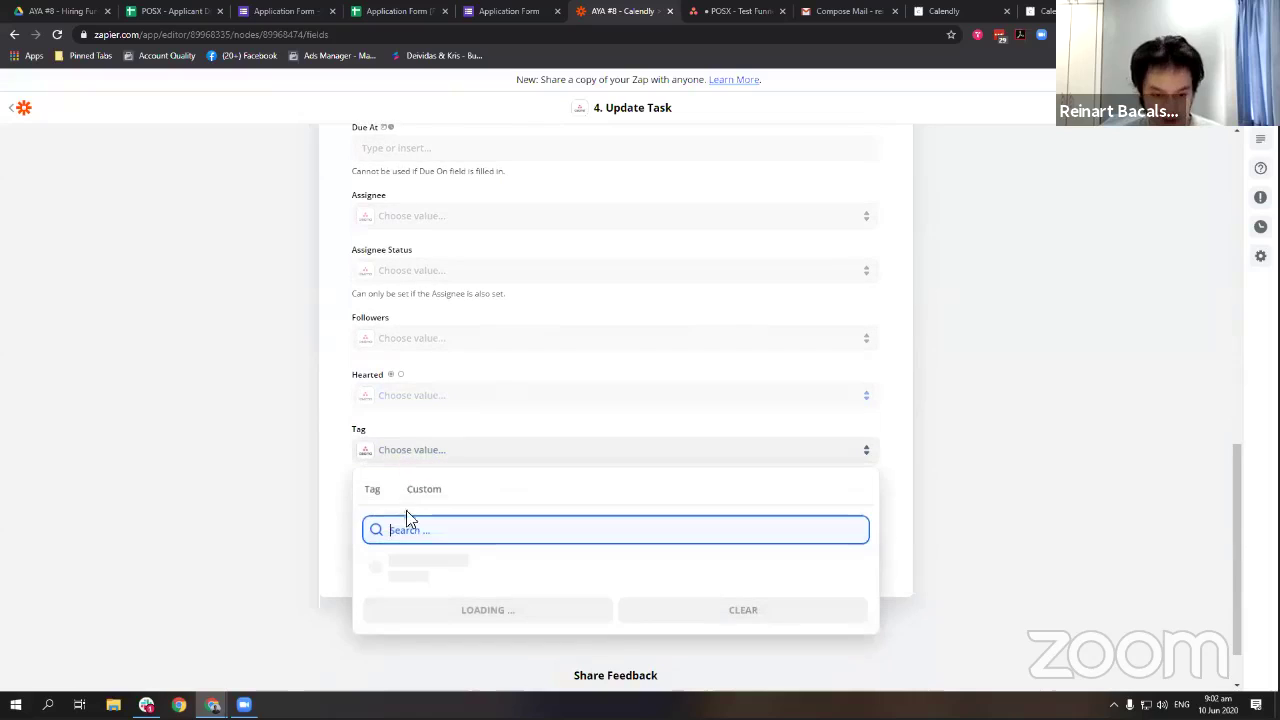
pyautogui.click(346, 457)
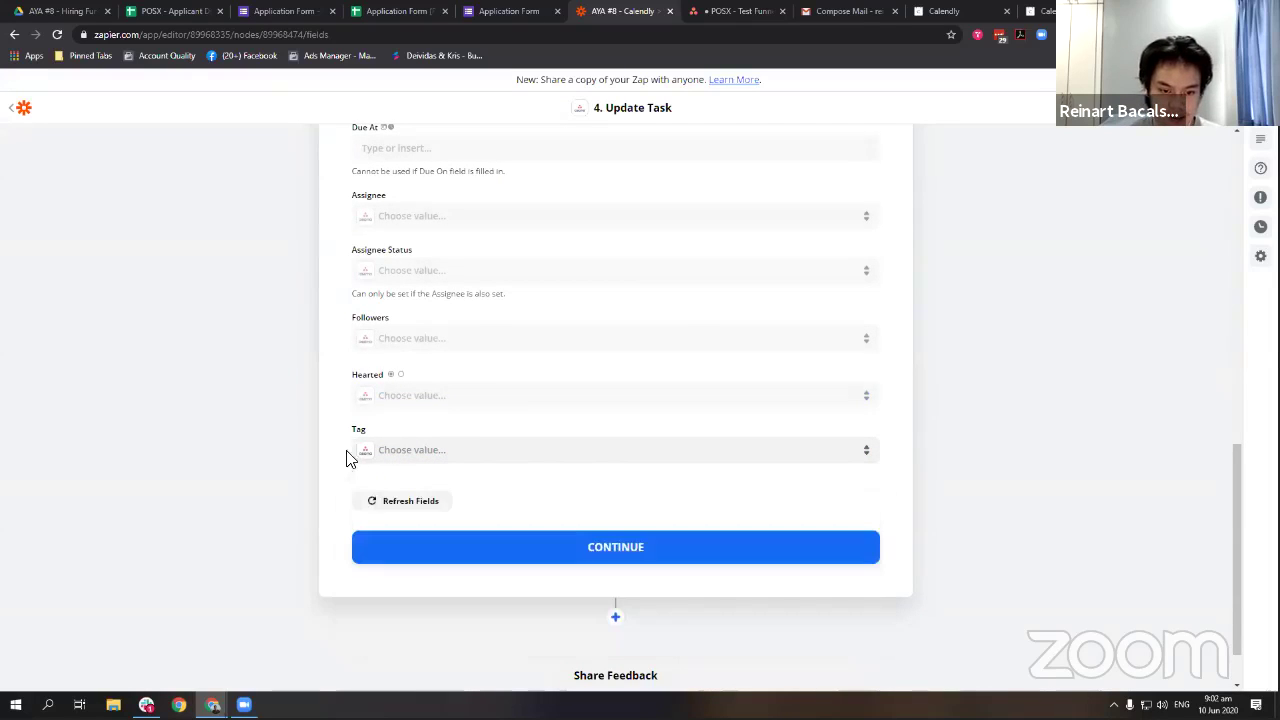
pyautogui.click(421, 454)
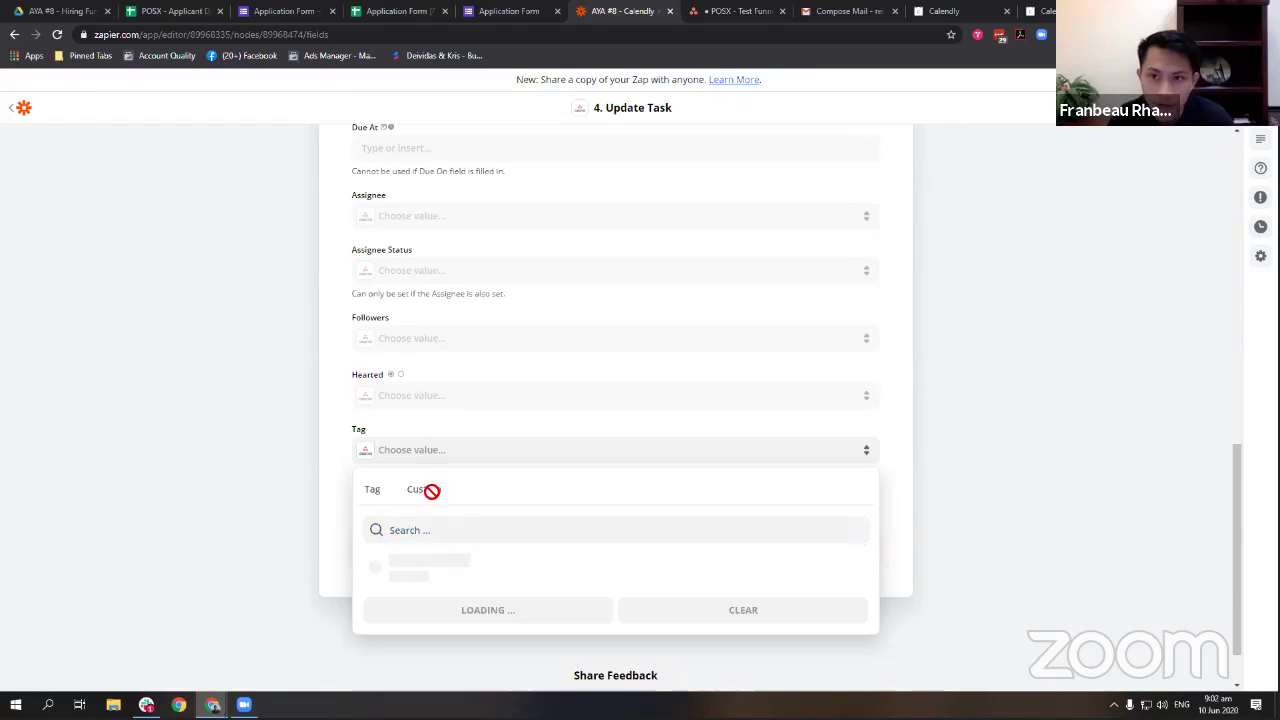
pyautogui.scroll(-1, 443, 460)
pyautogui.scroll(-5, 531, 545)
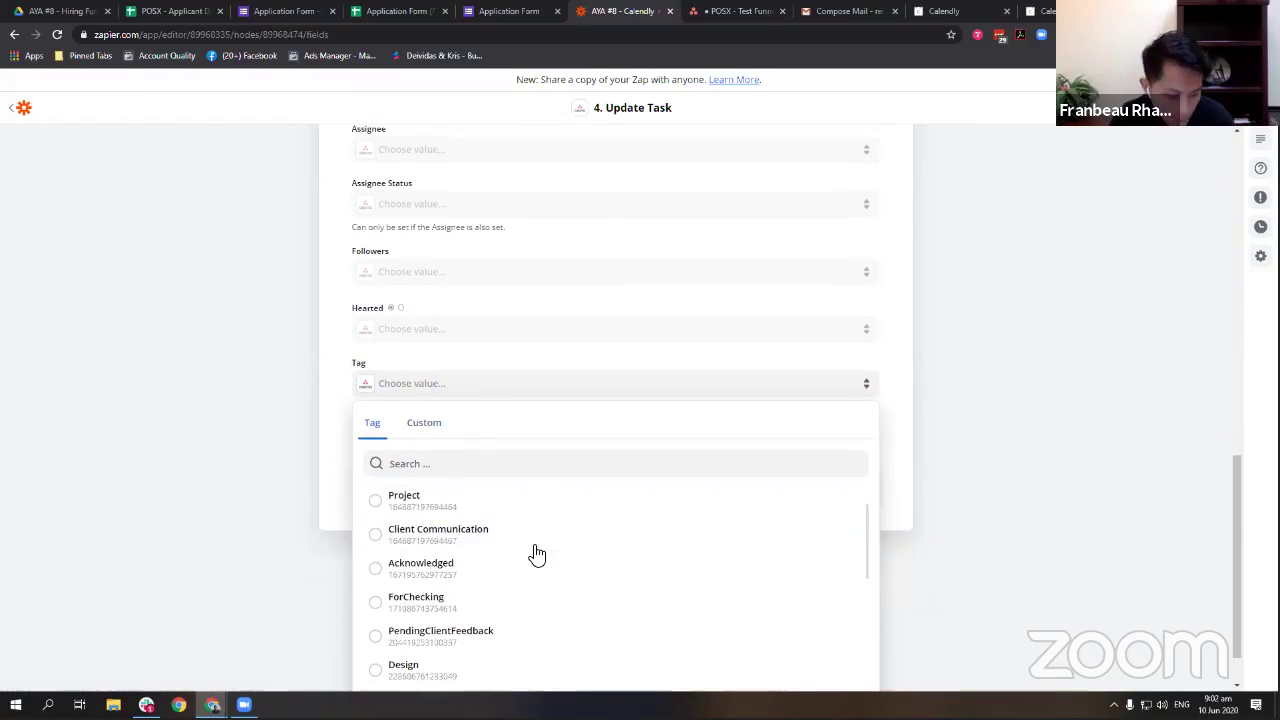
pyautogui.scroll(-10, 530, 545)
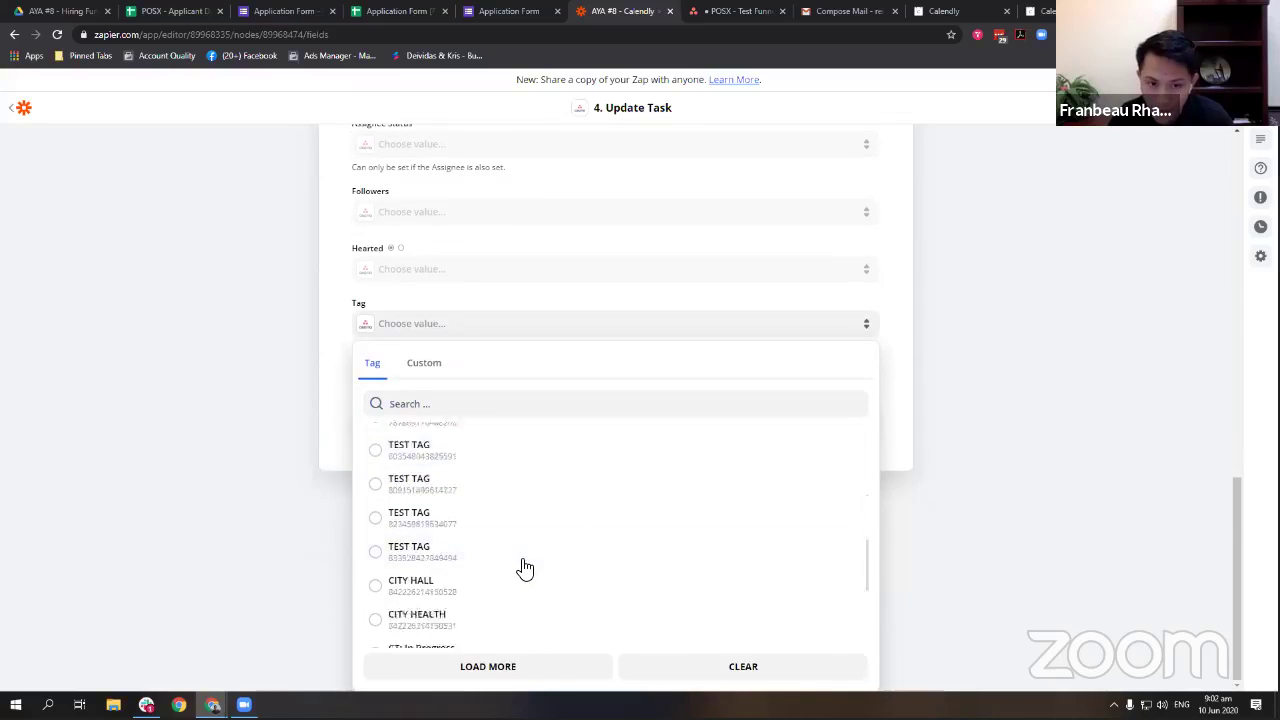
pyautogui.scroll(10, 518, 556)
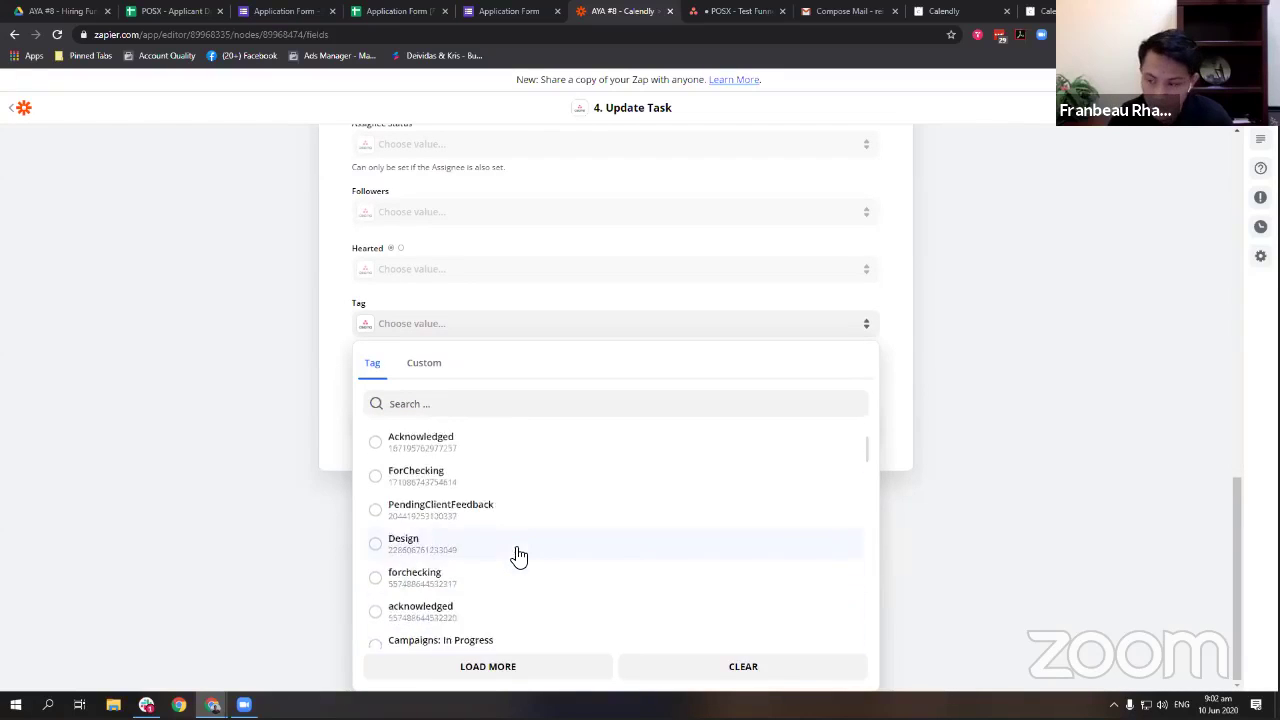
pyautogui.scroll(3, 308, 488)
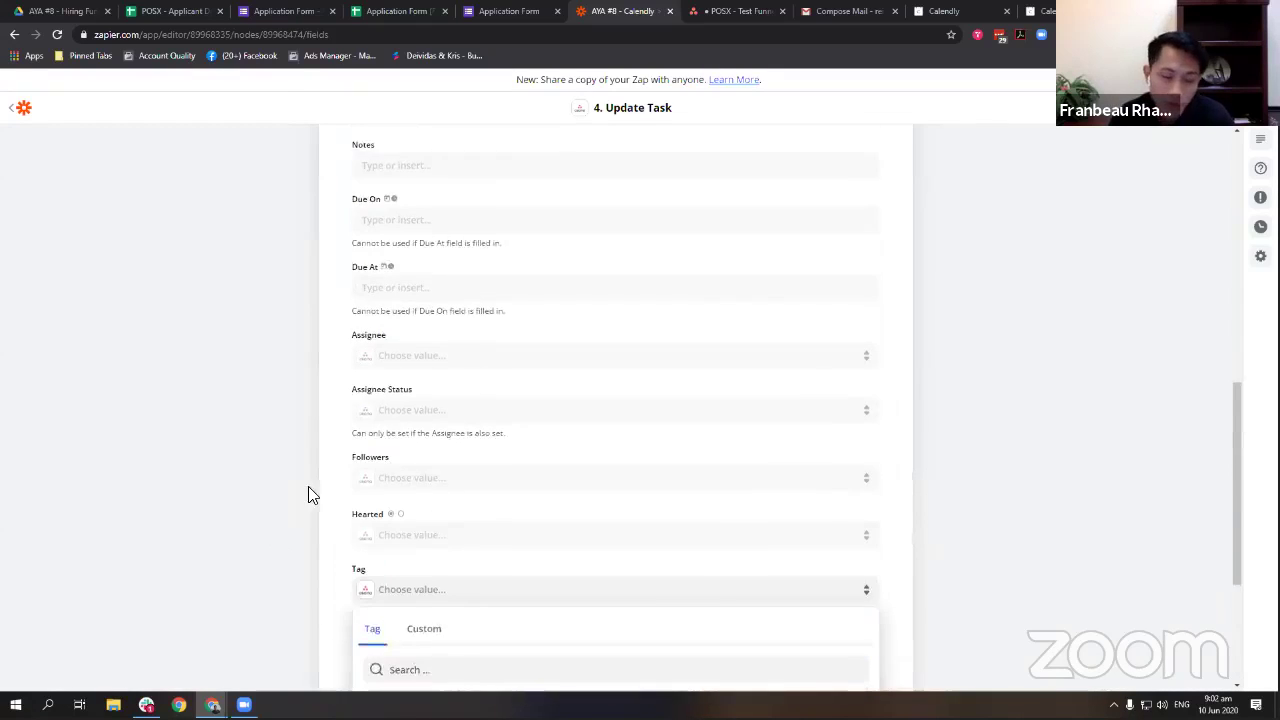
pyautogui.scroll(-2, 200, 472)
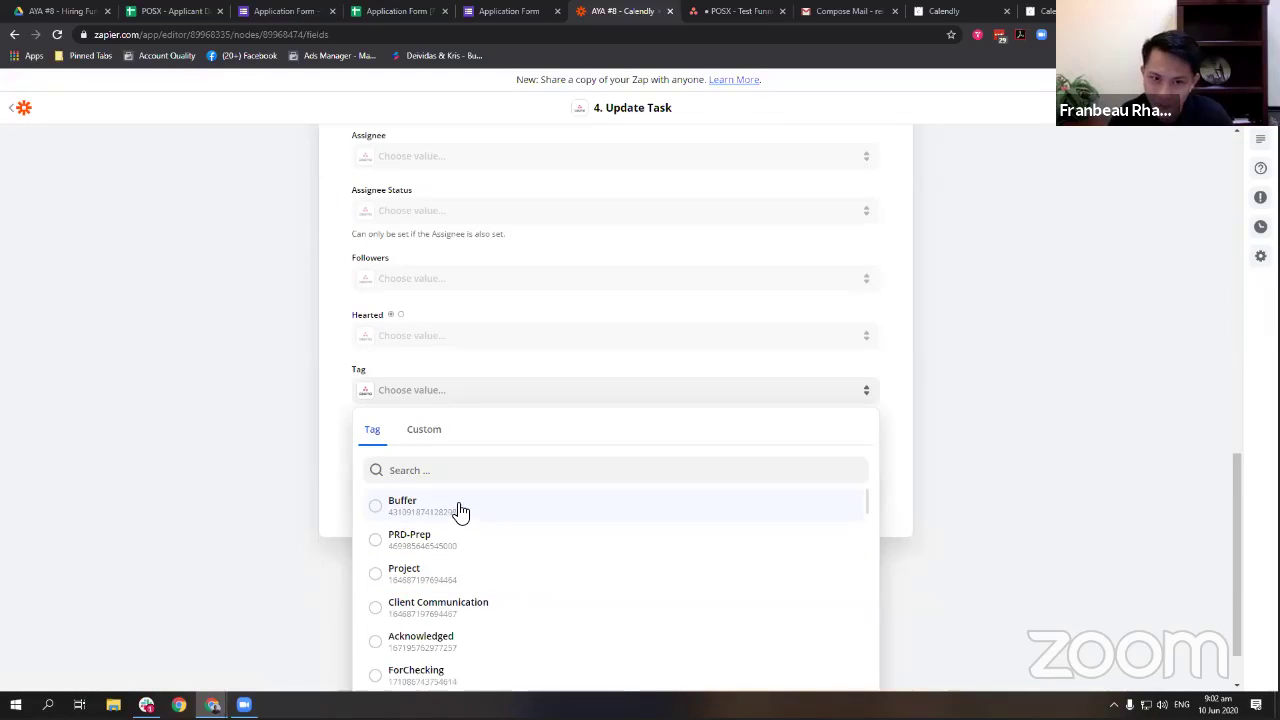
pyautogui.scroll(-2, 510, 540)
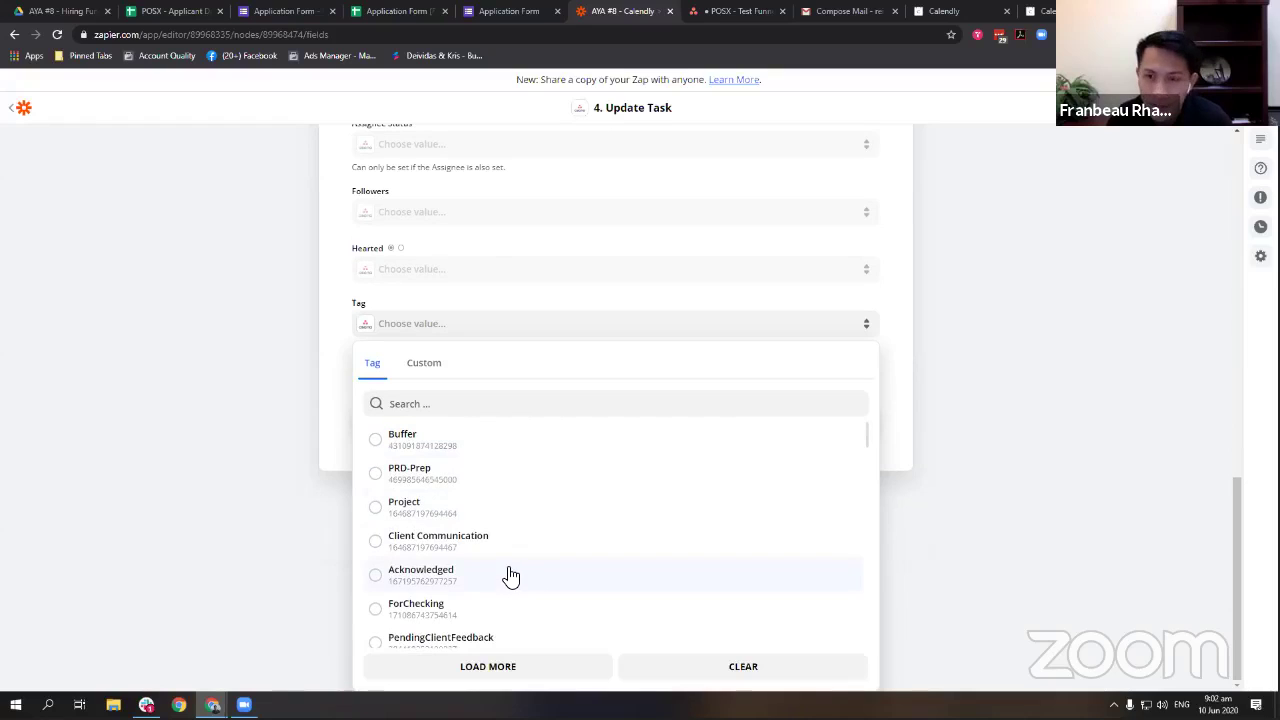
pyautogui.click(466, 576)
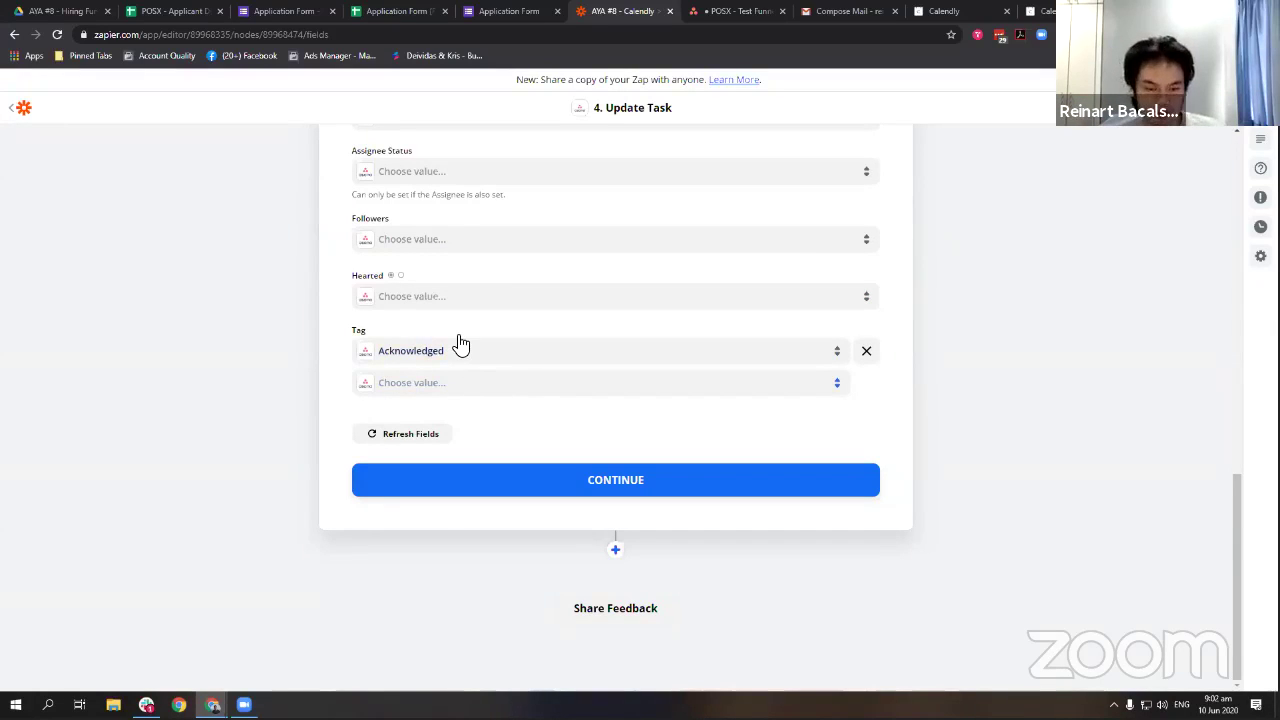
pyautogui.scroll(4, 553, 334)
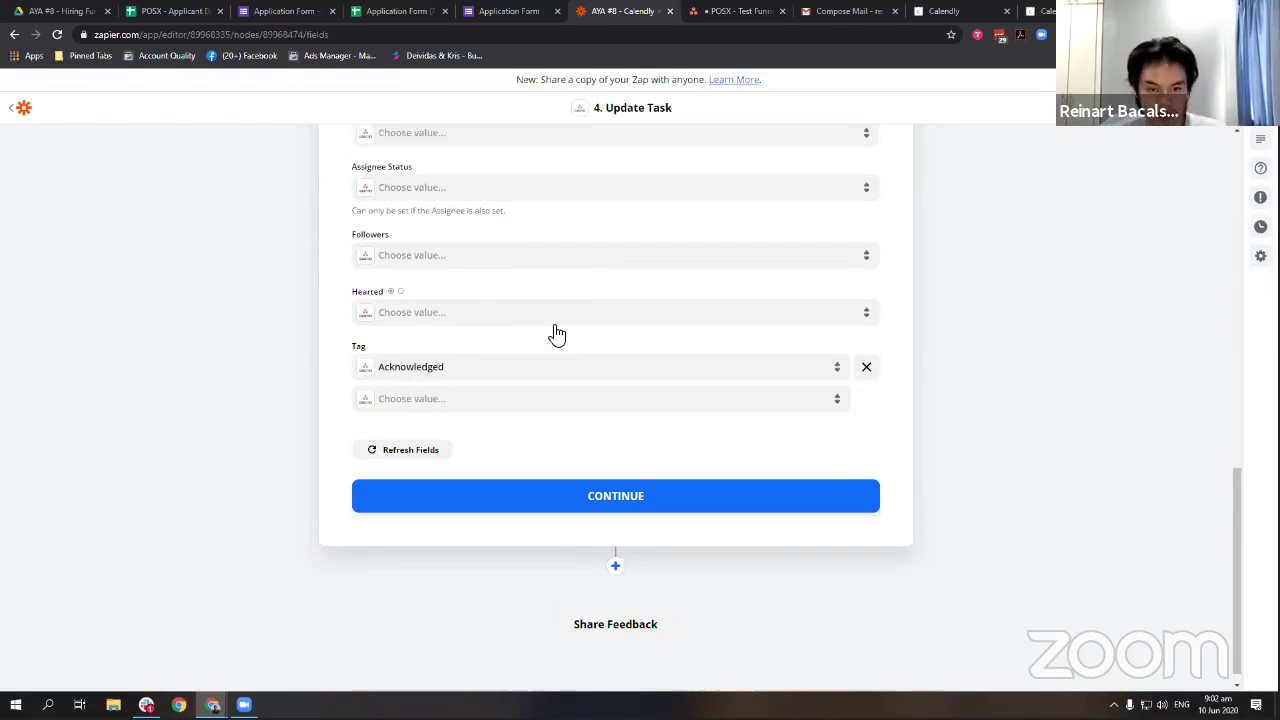
pyautogui.scroll(3, 557, 334)
pyautogui.scroll(-6, 551, 320)
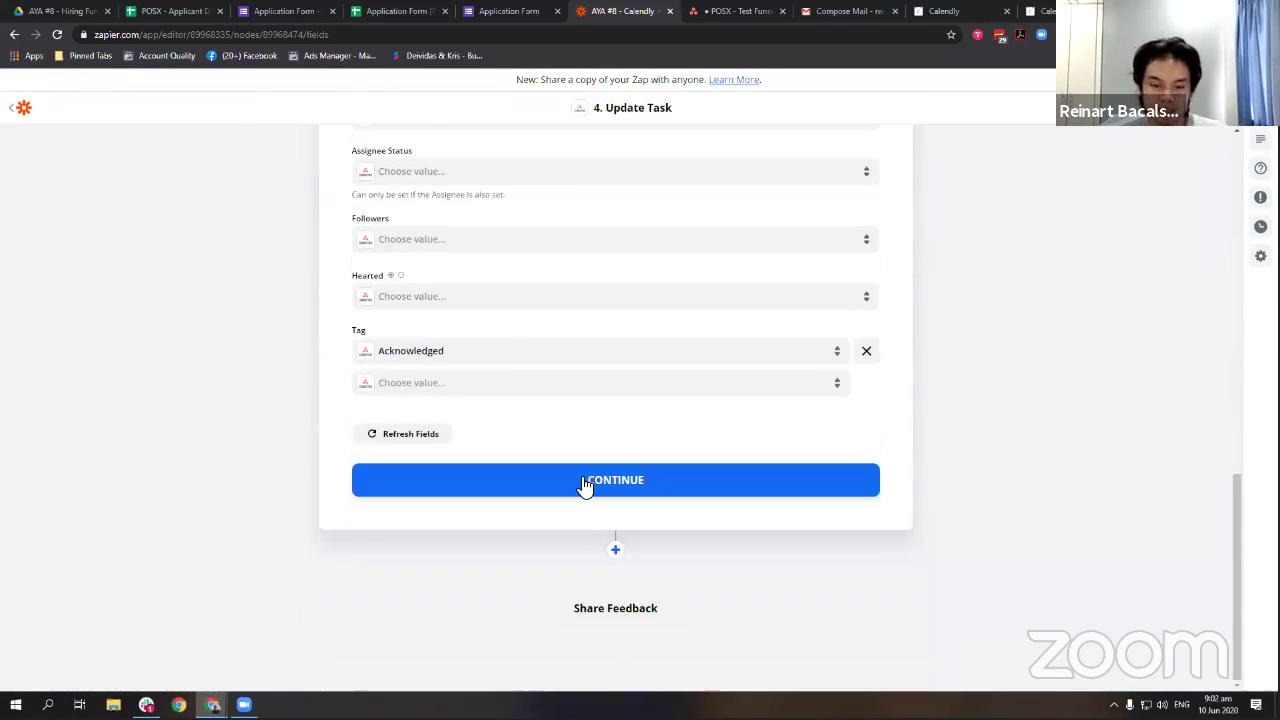
# Test the Update Task step, sending the Acknowledged tag update to Asana.
pyautogui.click(586, 486)
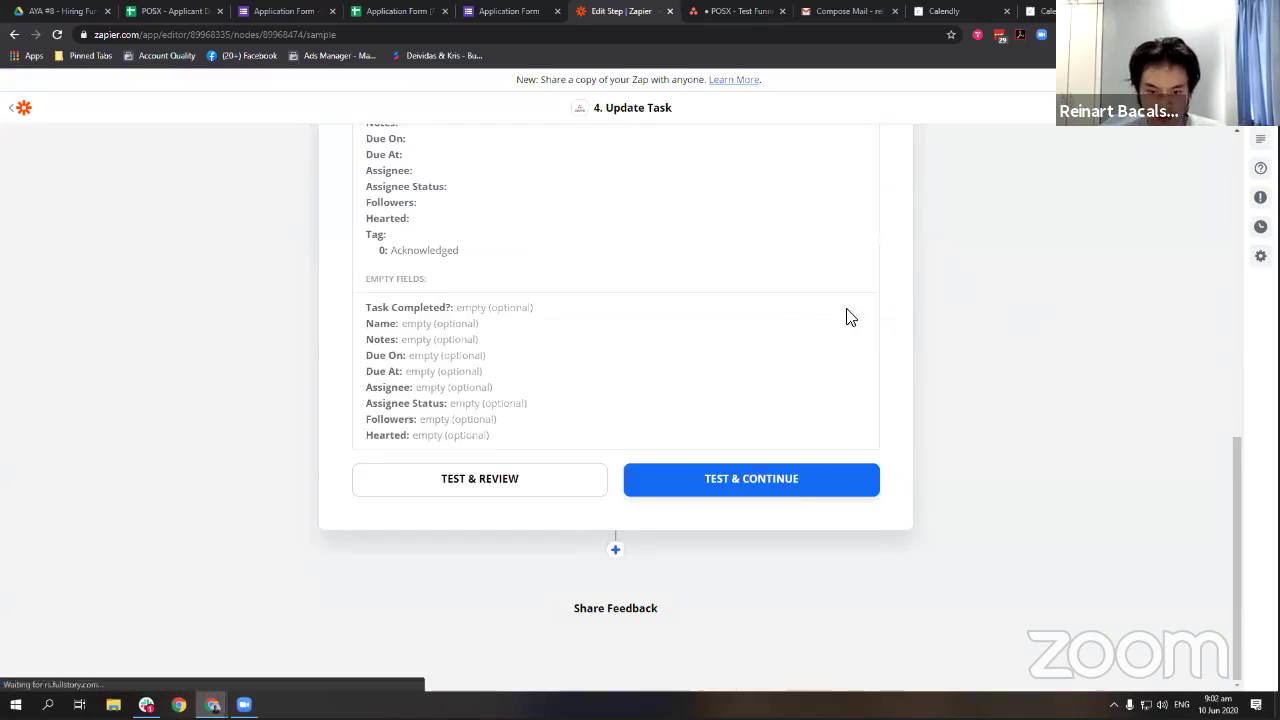
pyautogui.scroll(3, 622, 514)
pyautogui.scroll(-2, 560, 503)
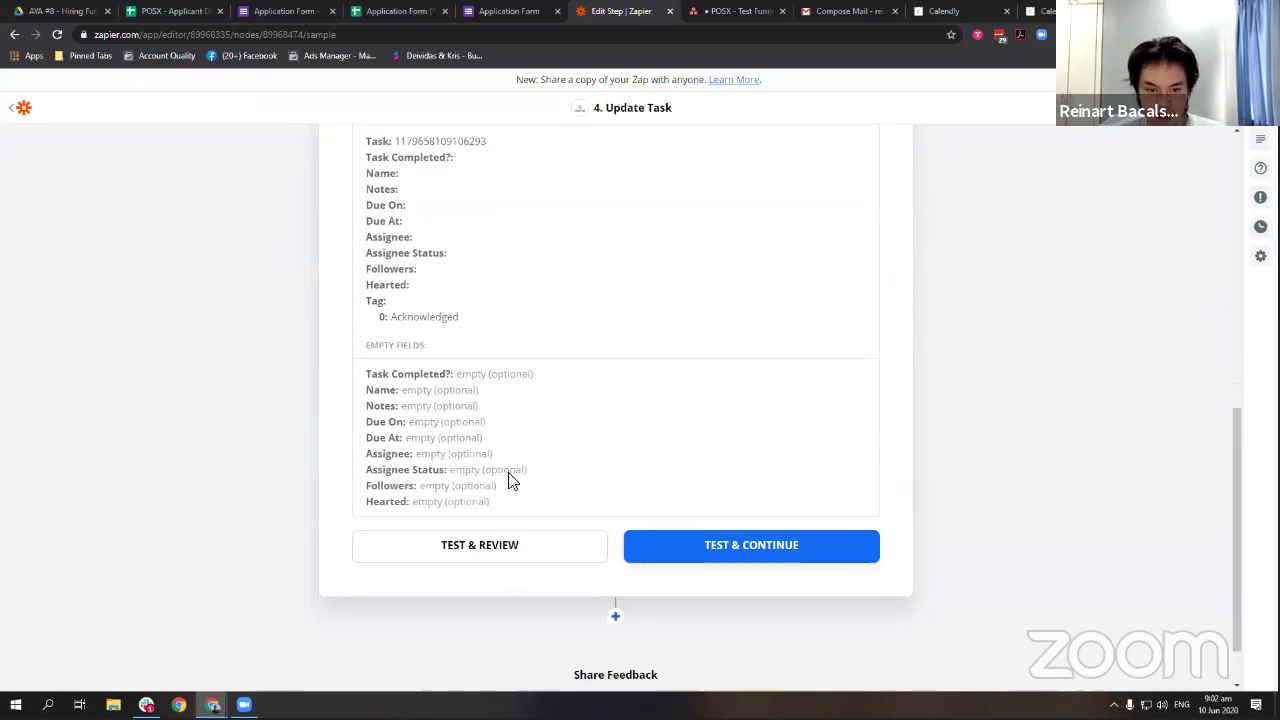
pyautogui.click(463, 538)
pyautogui.scroll(-1, 622, 379)
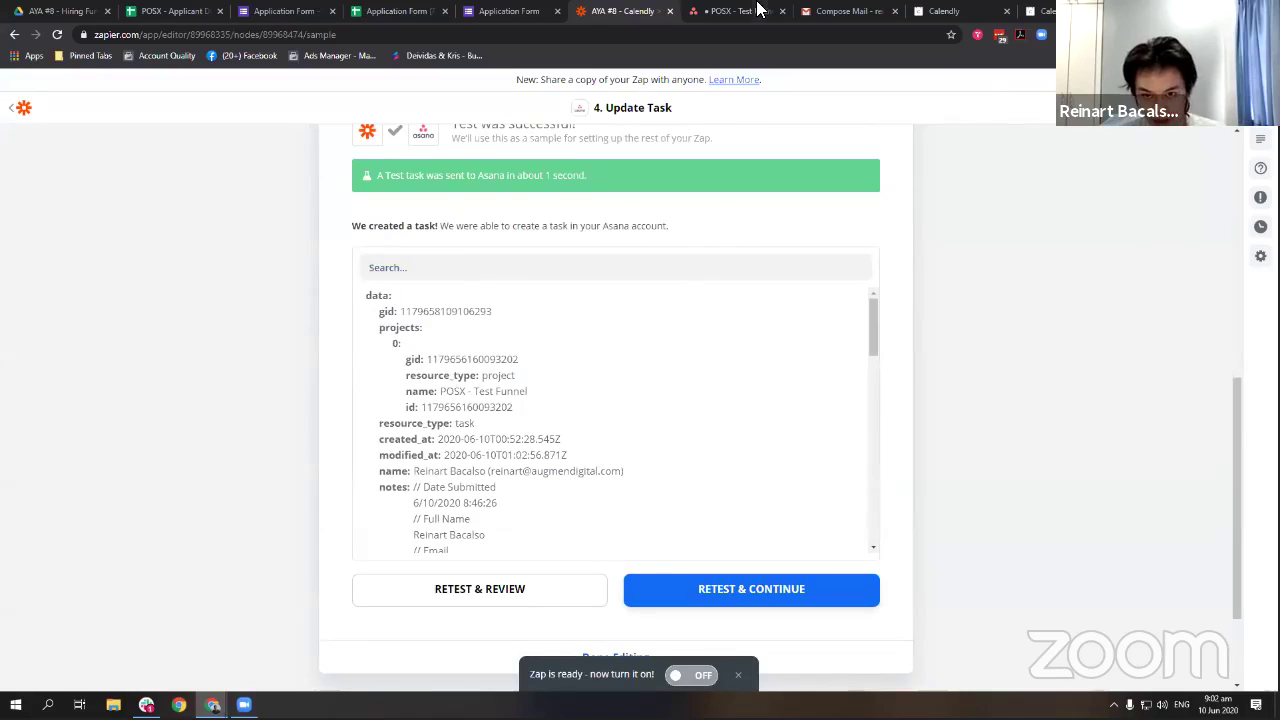
# Check on the POSX - Test Funnel board that the test task now carries the Acknowledged tag.
pyautogui.click(725, 12)
pyautogui.click(274, 224)
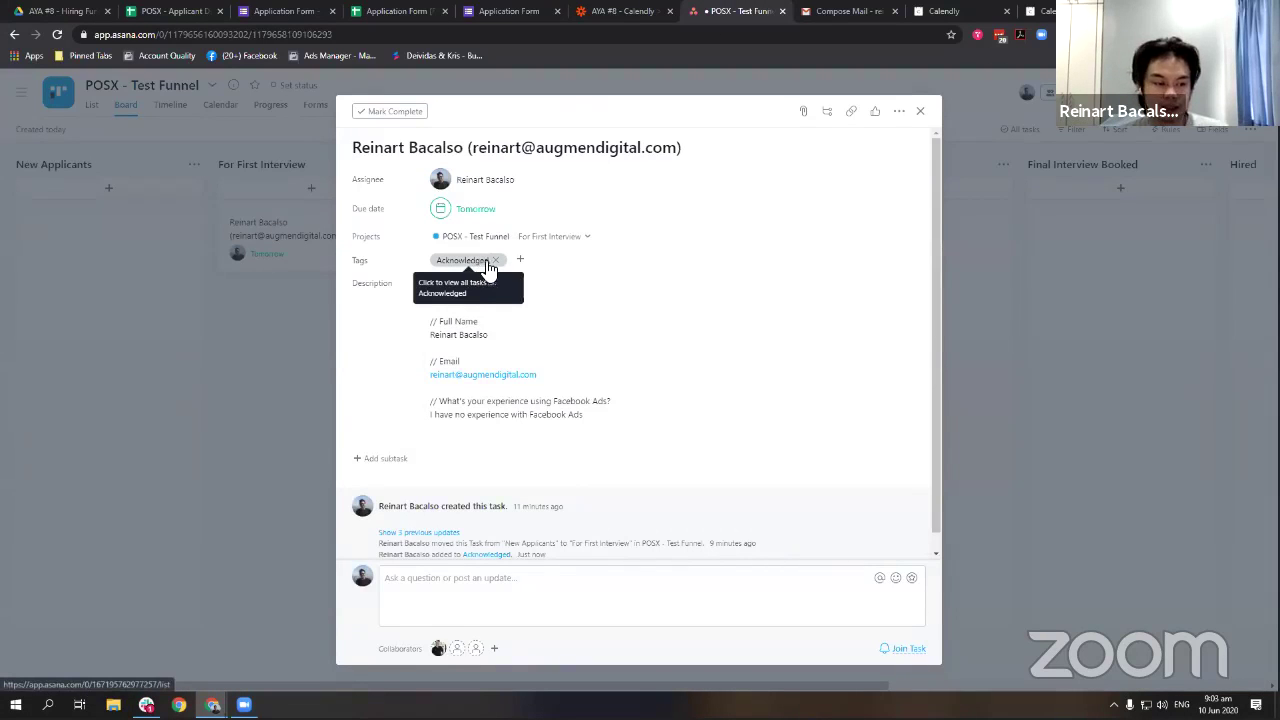
pyautogui.click(291, 316)
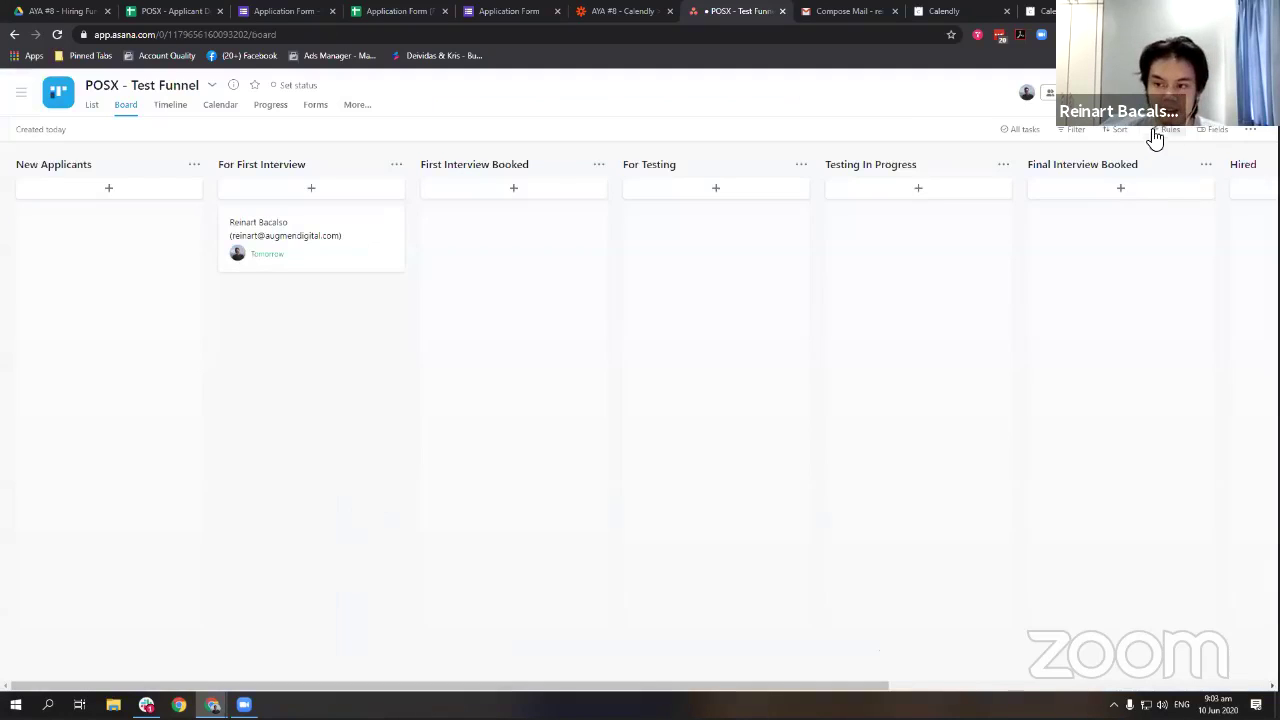
# Start a custom rule for POSX - Test Funnel, browse its actions and triggers, then return to Zapier.
pyautogui.click(1166, 132)
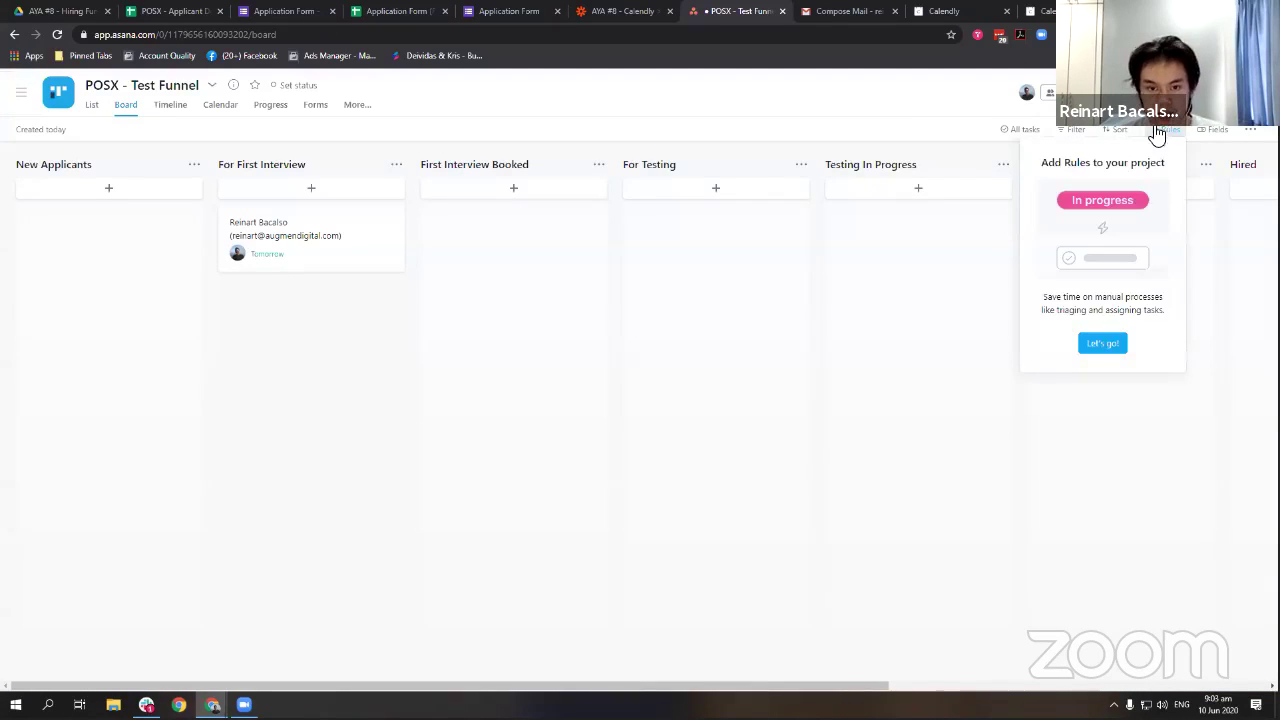
pyautogui.click(1104, 343)
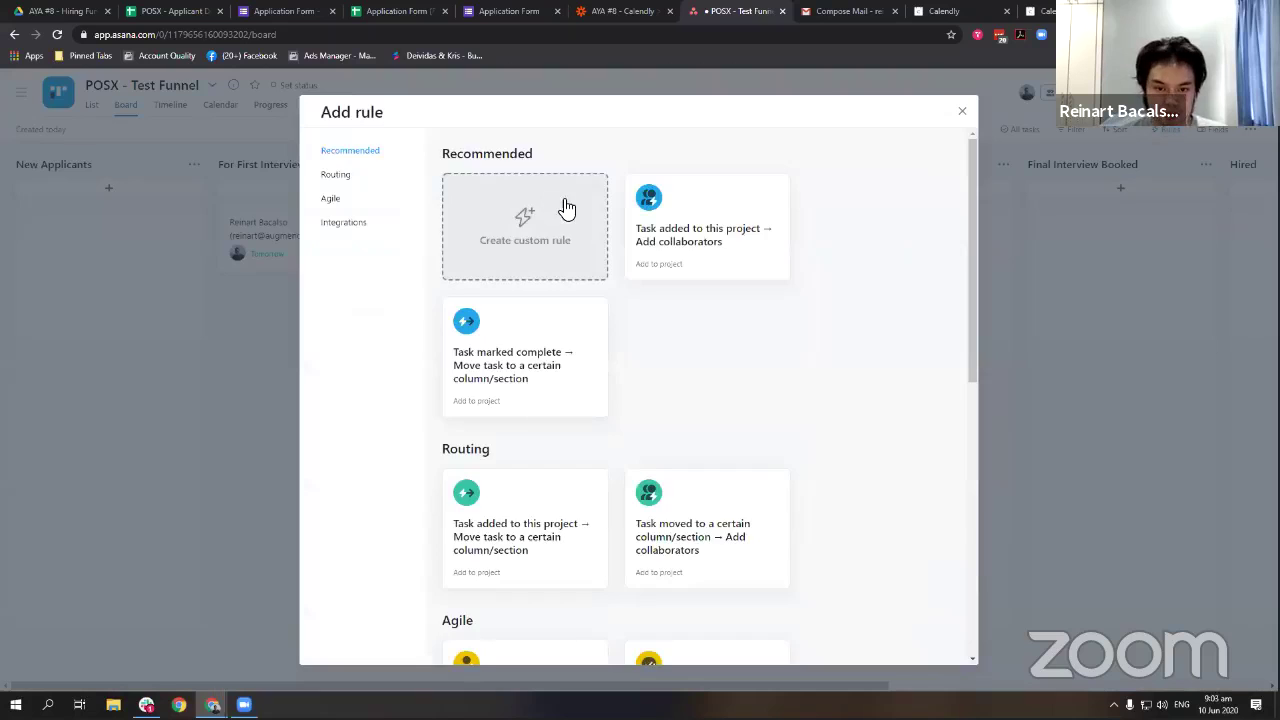
pyautogui.click(566, 204)
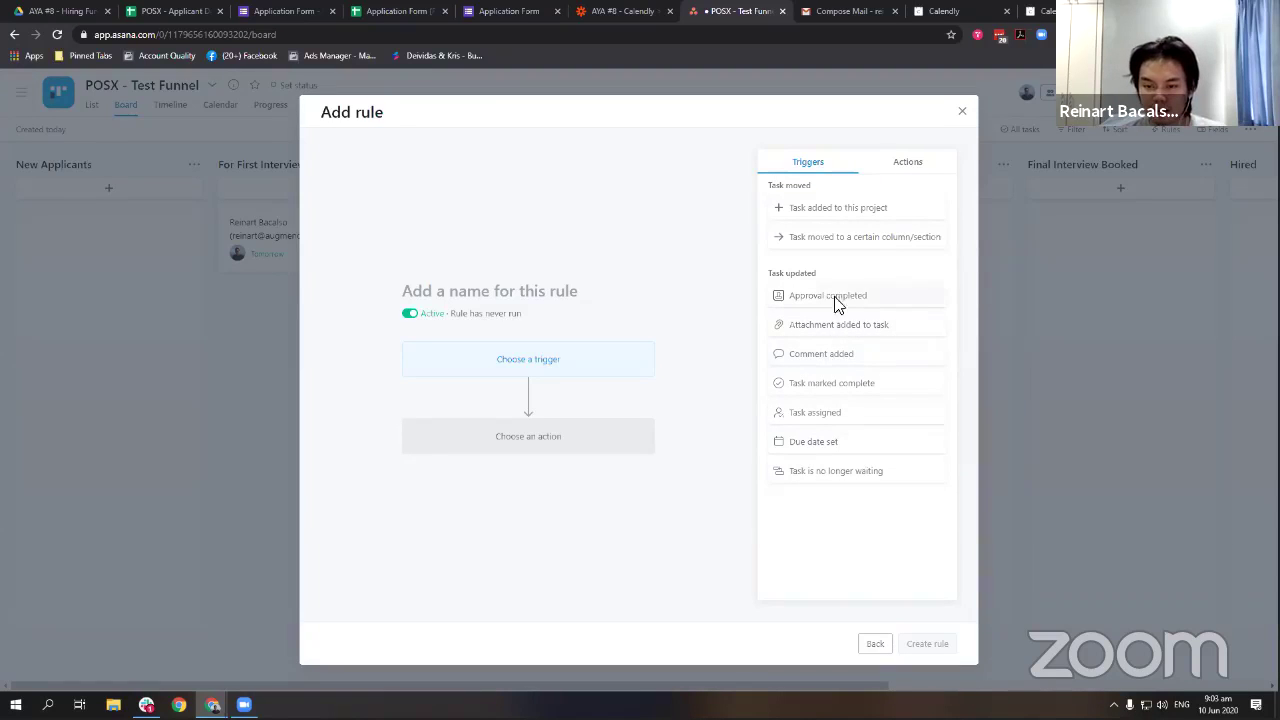
pyautogui.click(886, 165)
pyautogui.click(821, 170)
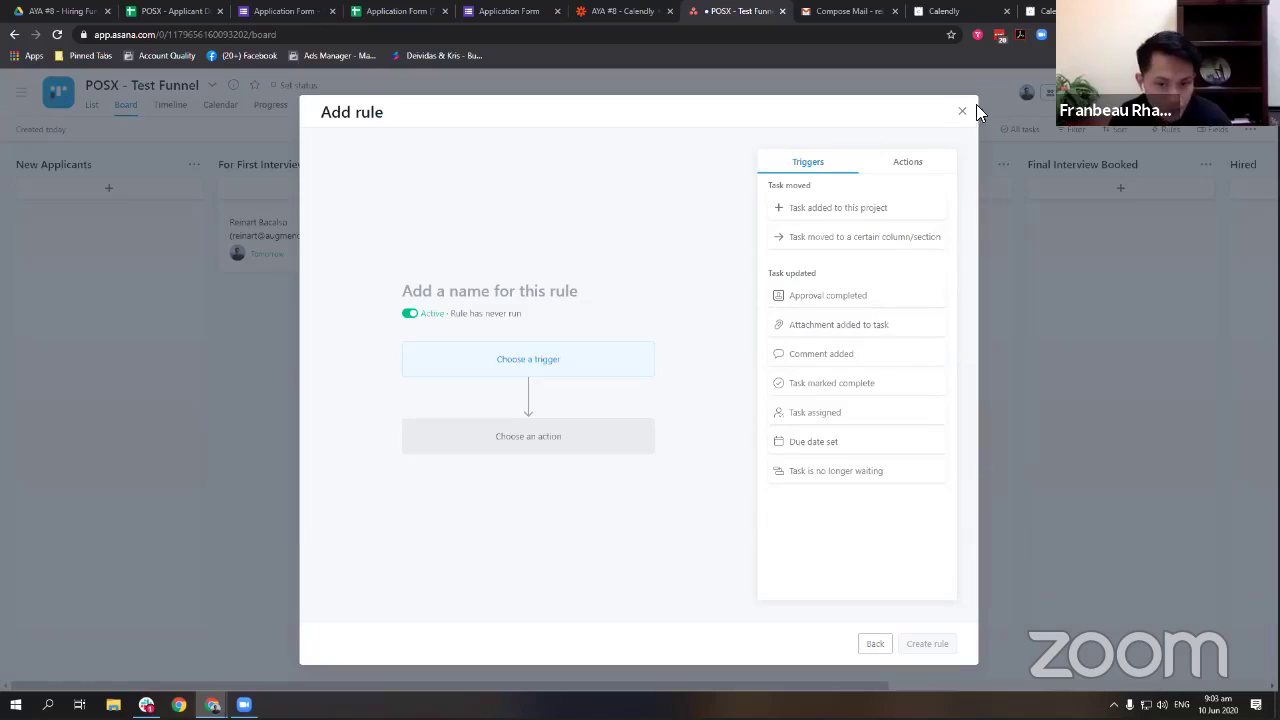
pyautogui.click(509, 11)
pyautogui.click(623, 11)
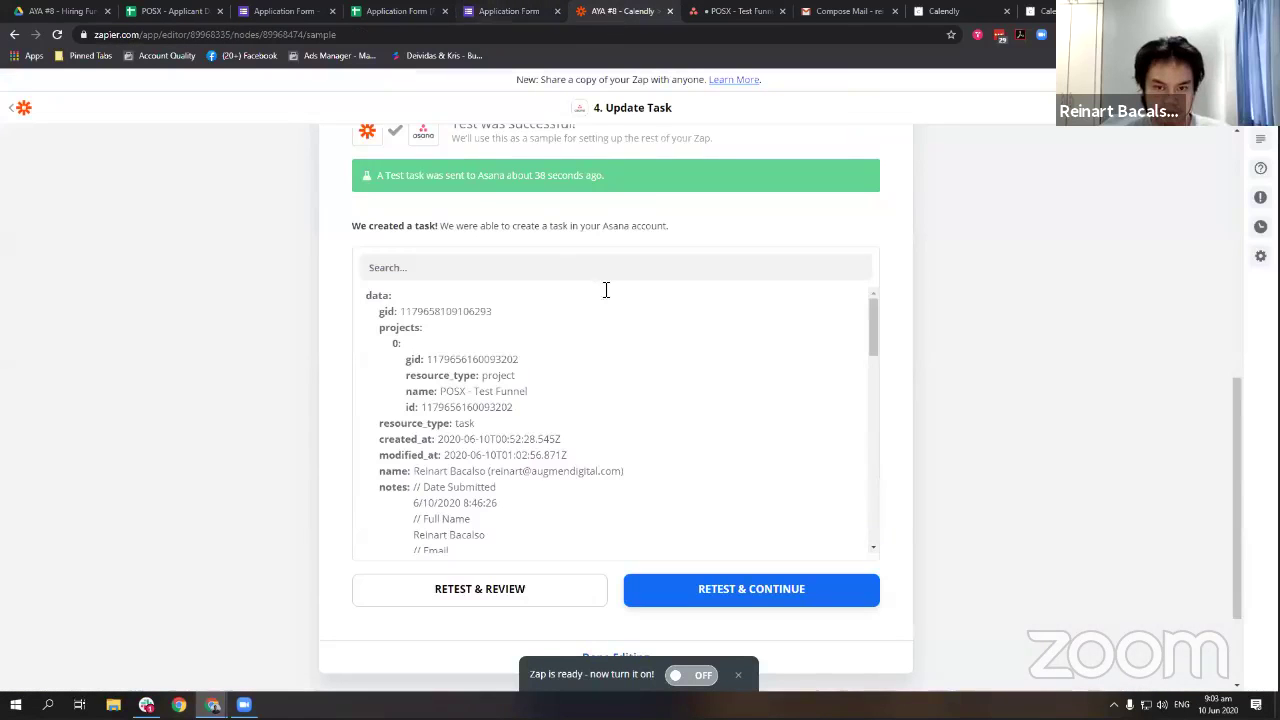
# Change the step's Asana event to Create Story and keep the connected Asana account.
pyautogui.scroll(3, 426, 305)
pyautogui.click(429, 307)
pyautogui.click(494, 291)
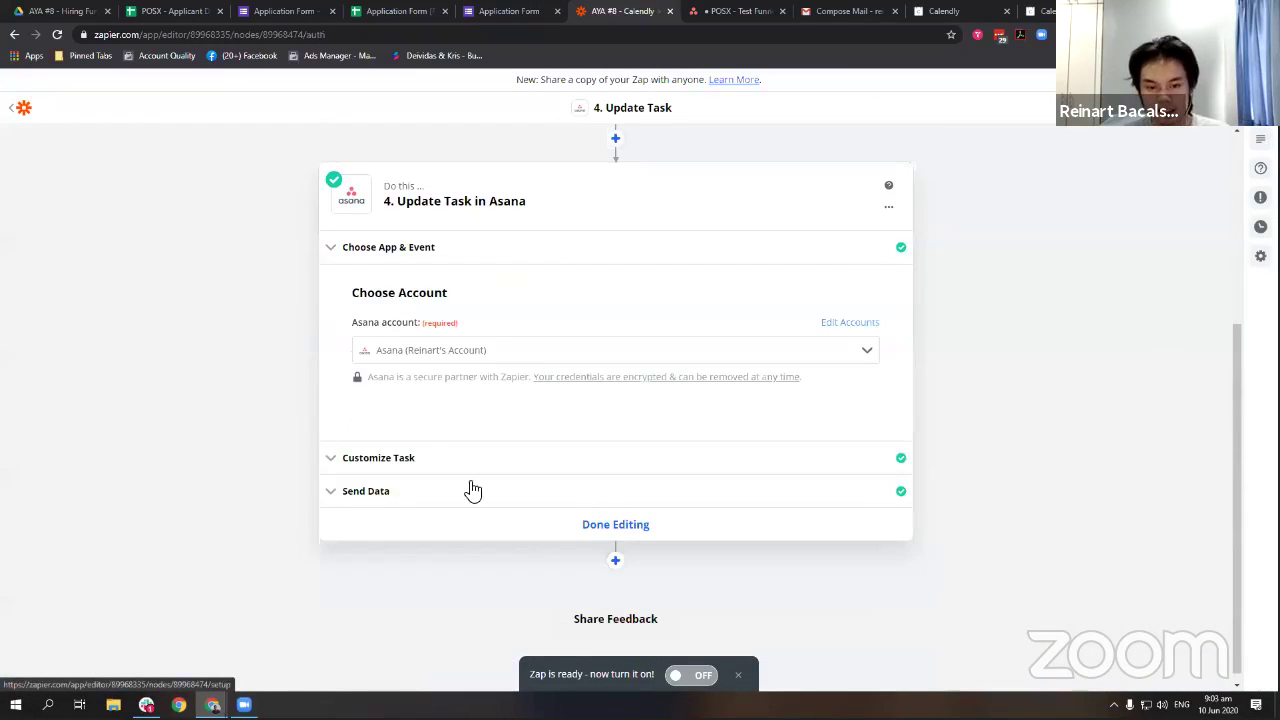
pyautogui.click(540, 250)
pyautogui.click(517, 357)
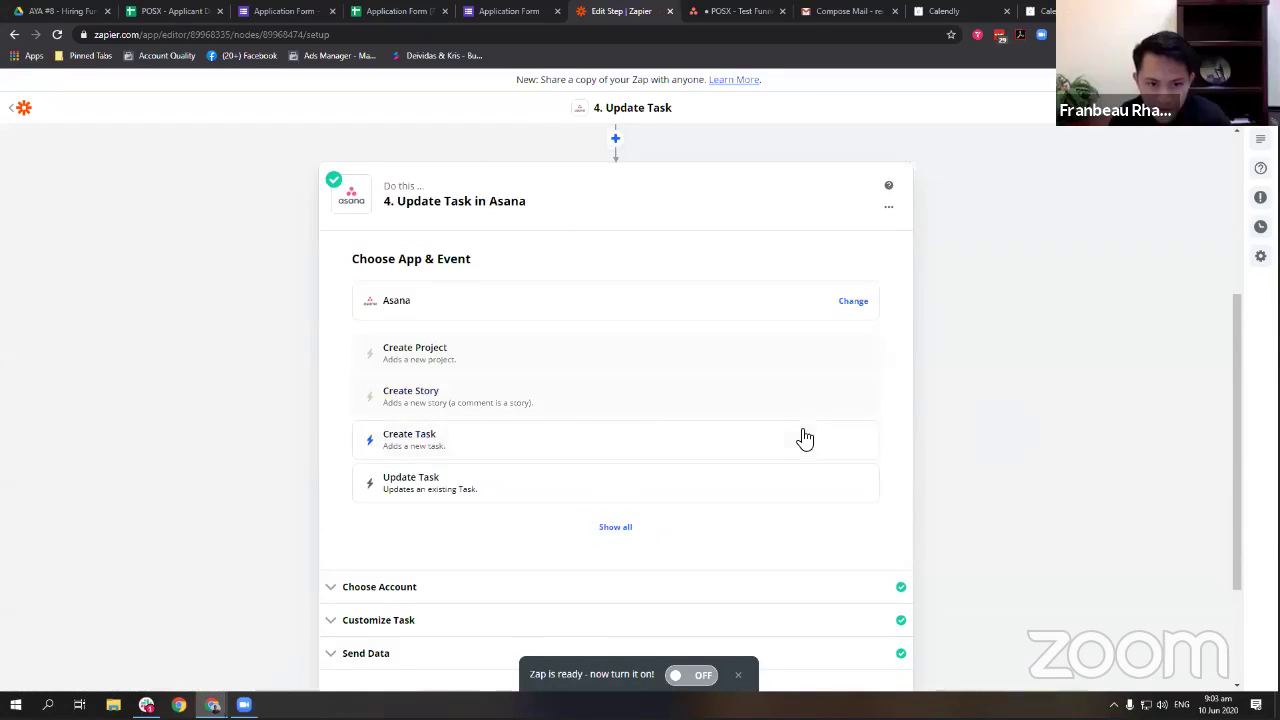
pyautogui.click(490, 399)
pyautogui.click(586, 480)
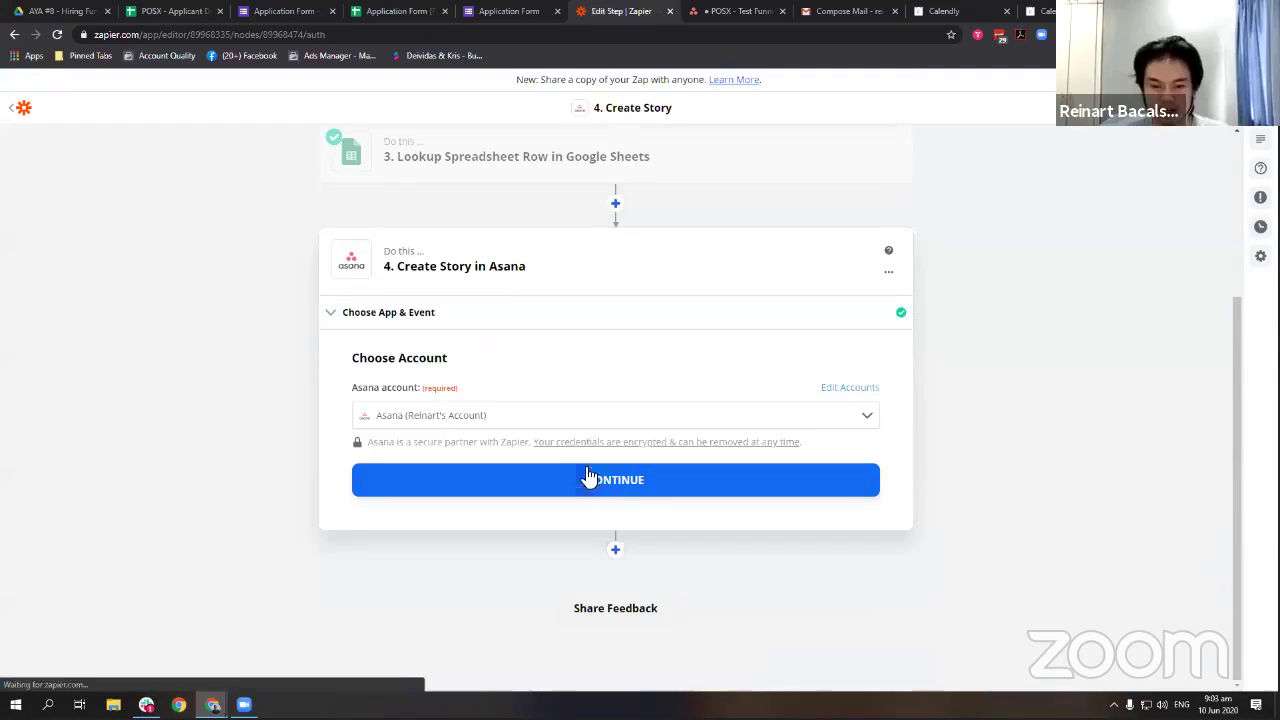
pyautogui.click(529, 484)
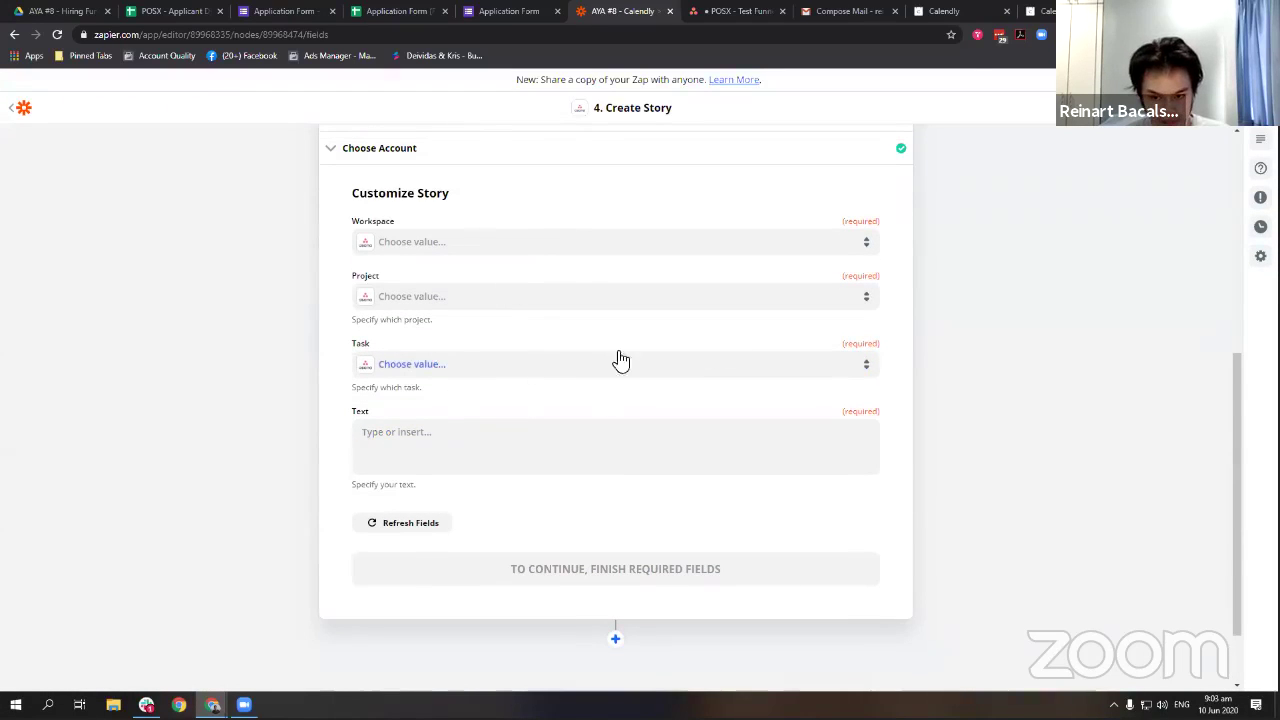
# Fill the Task field with the ASANA TASK ID from the Google Sheets lookup step.
pyautogui.click(487, 378)
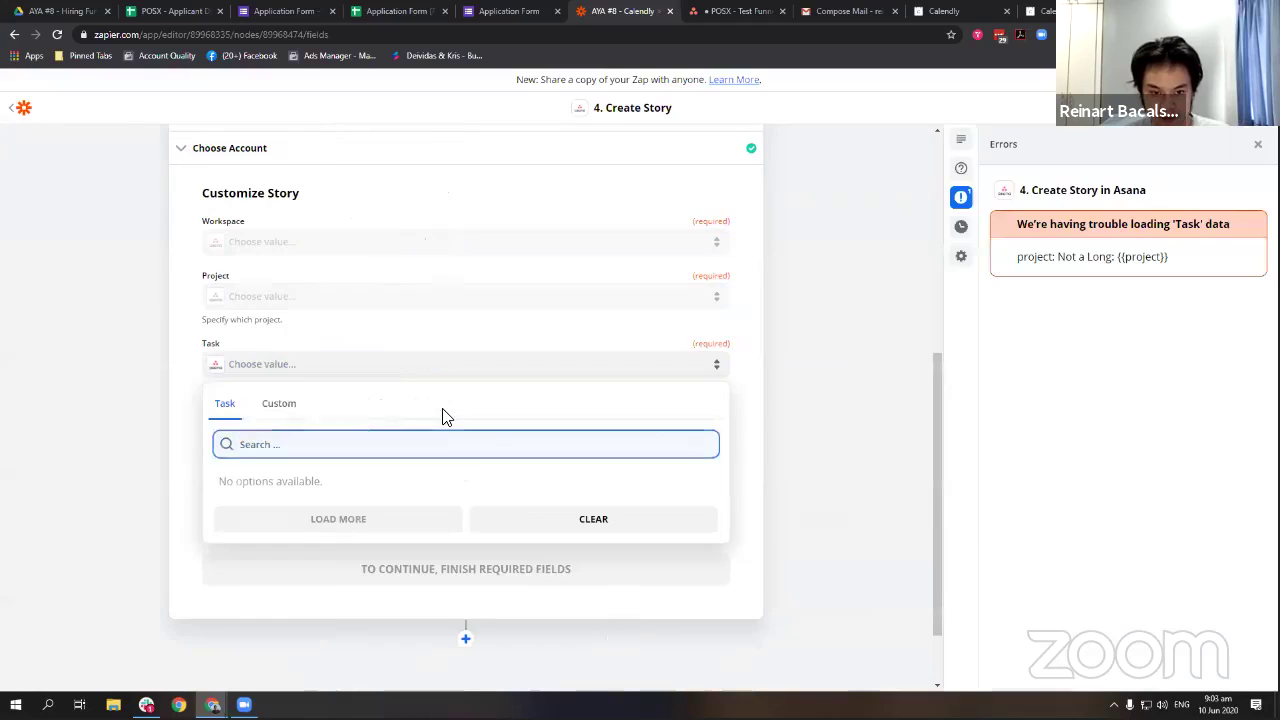
pyautogui.click(295, 404)
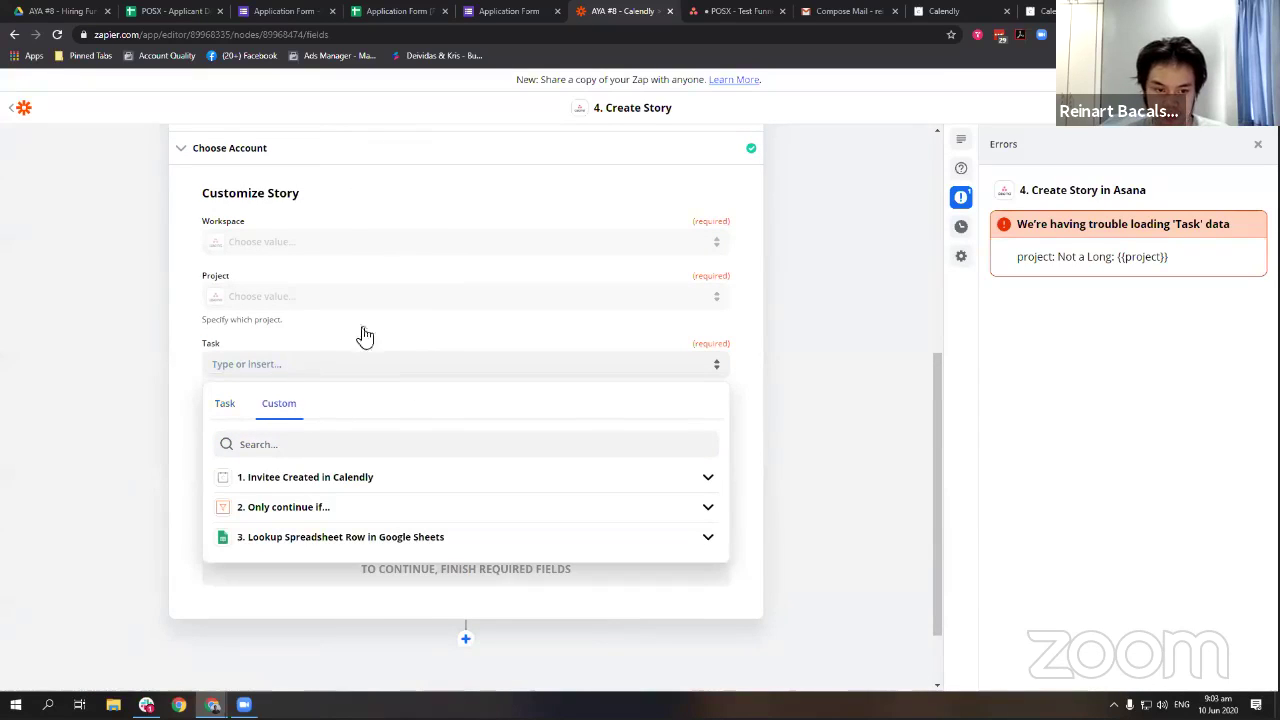
pyautogui.click(336, 230)
pyautogui.click(297, 364)
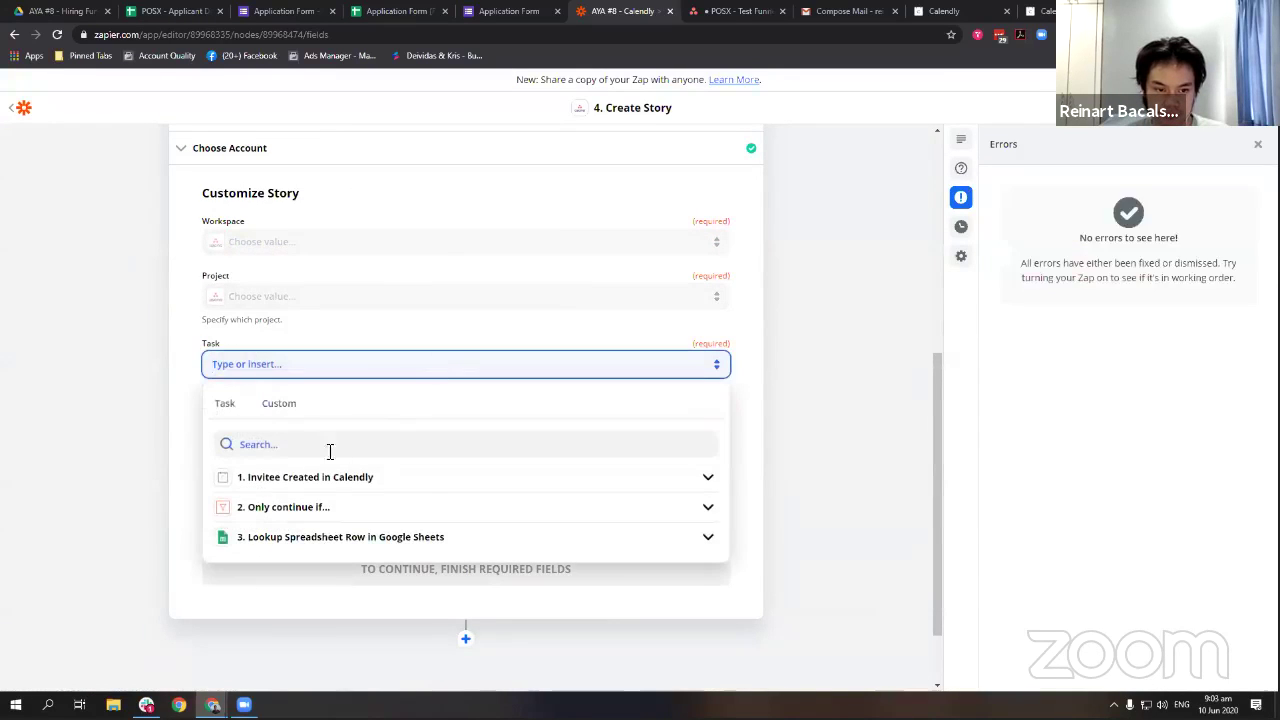
pyautogui.click(323, 540)
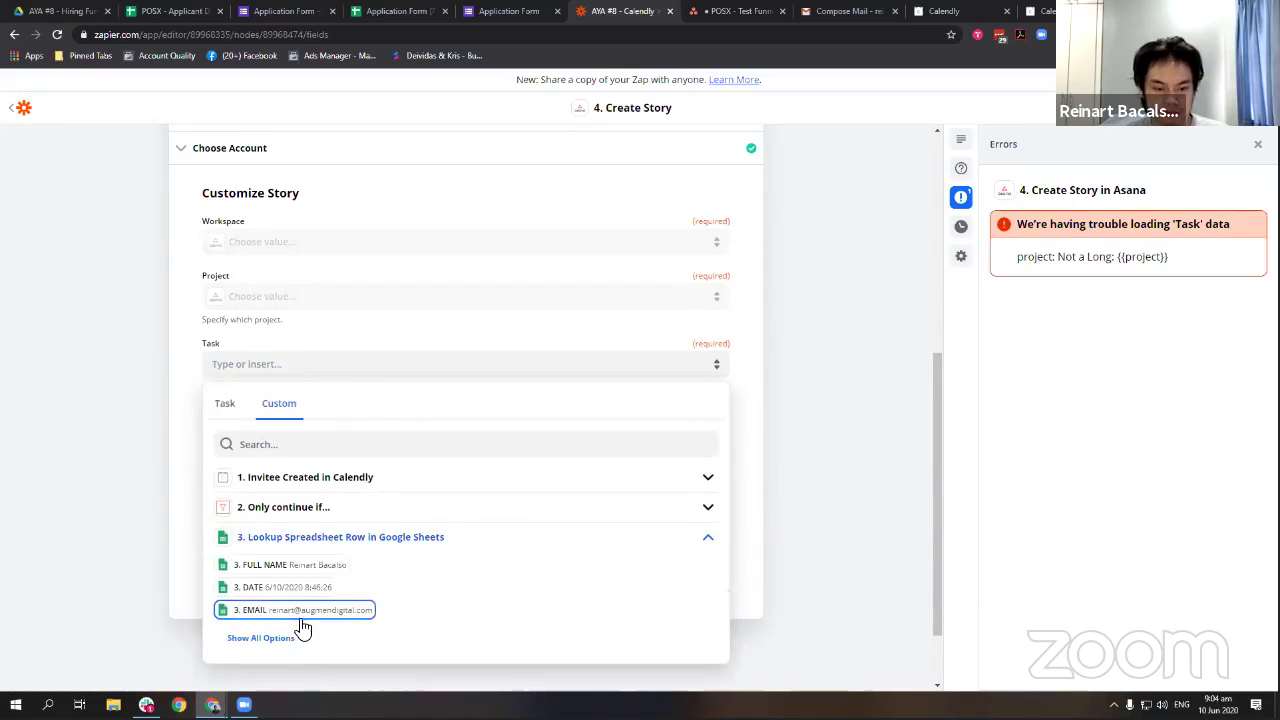
pyautogui.click(273, 573)
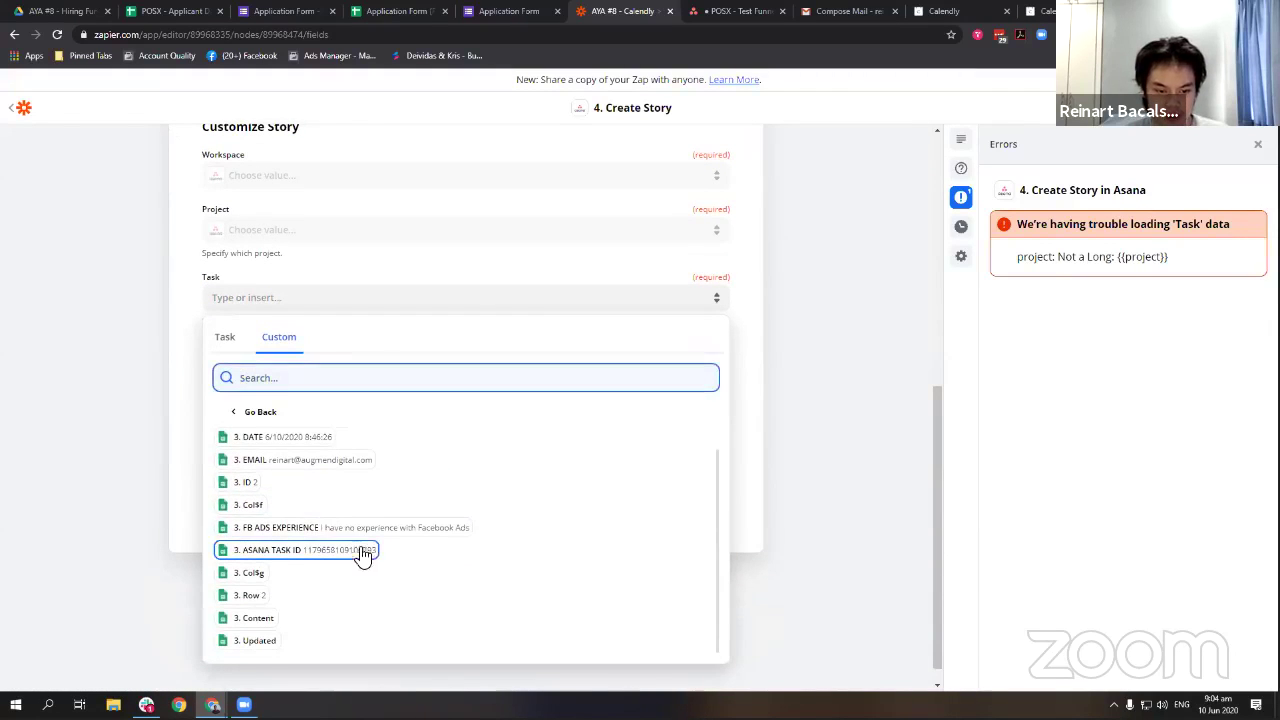
pyautogui.click(368, 552)
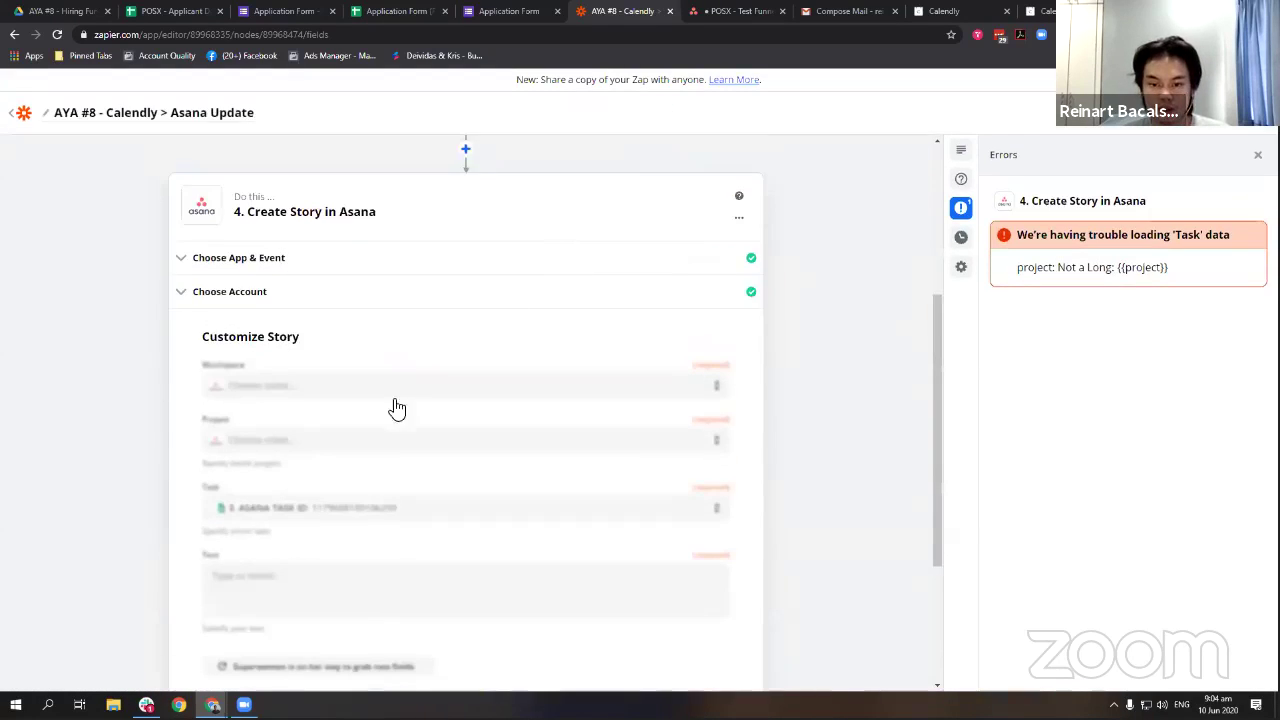
pyautogui.click(352, 318)
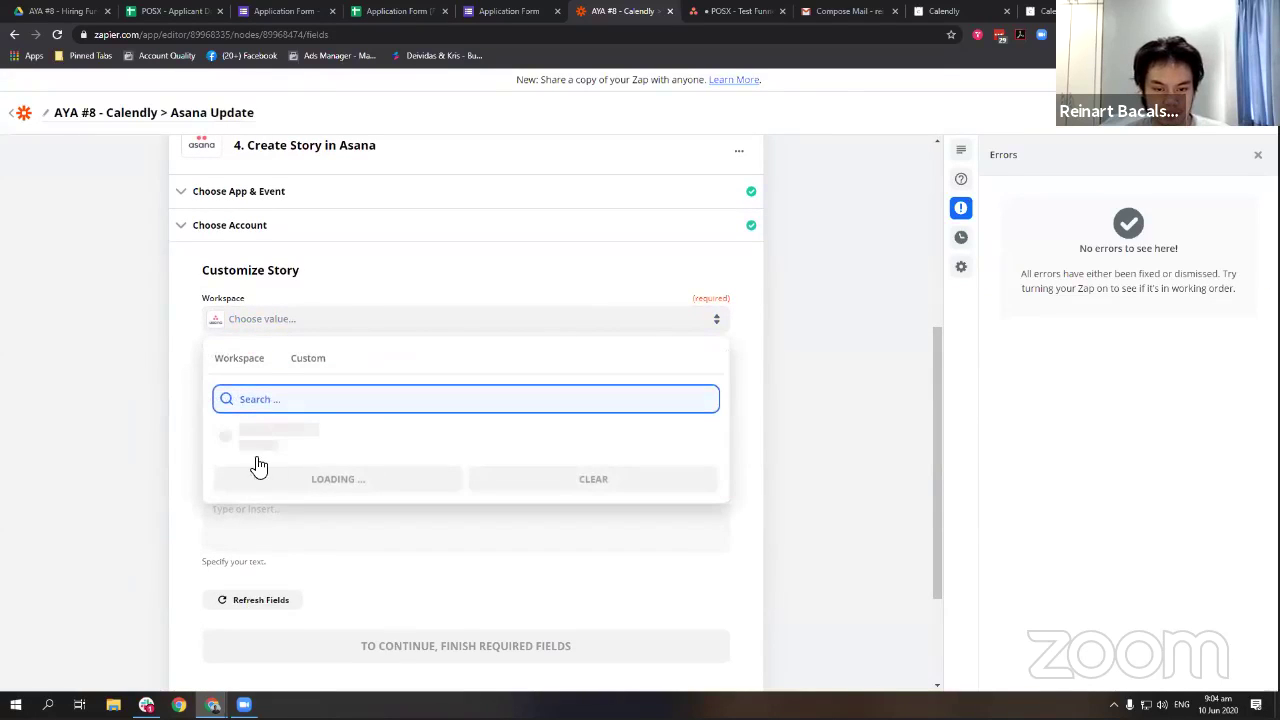
pyautogui.click(337, 530)
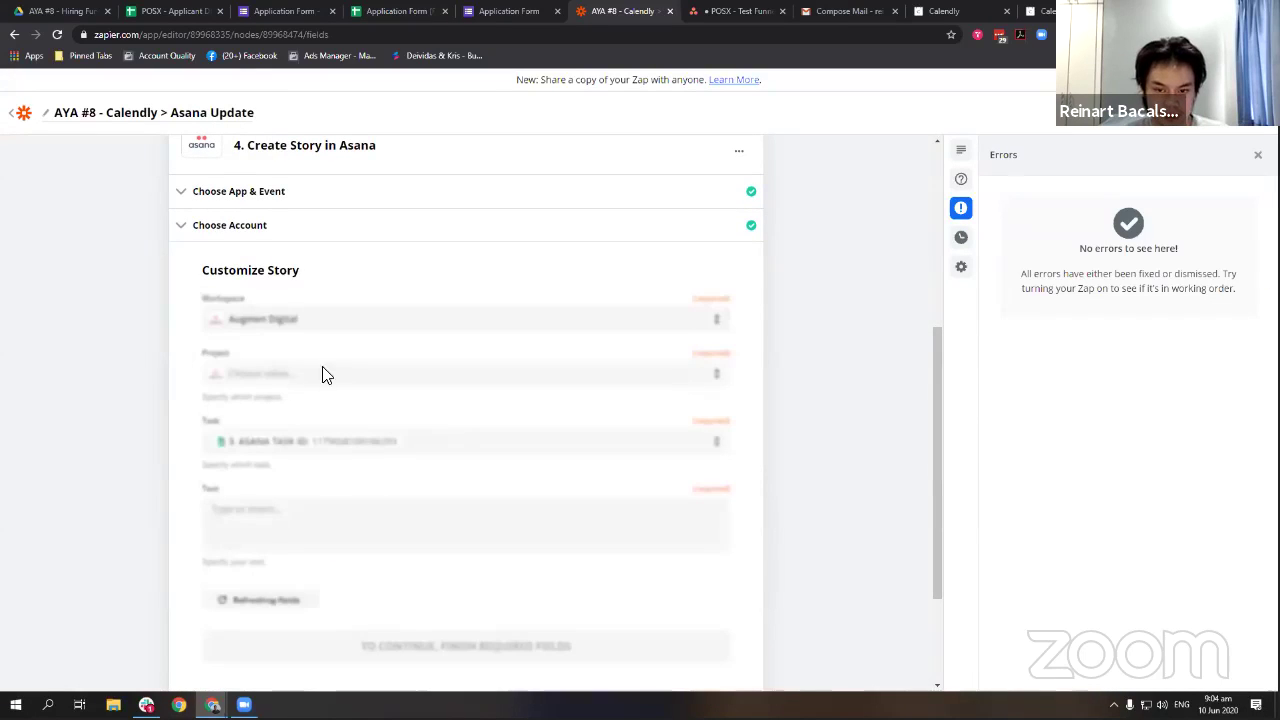
pyautogui.click(315, 373)
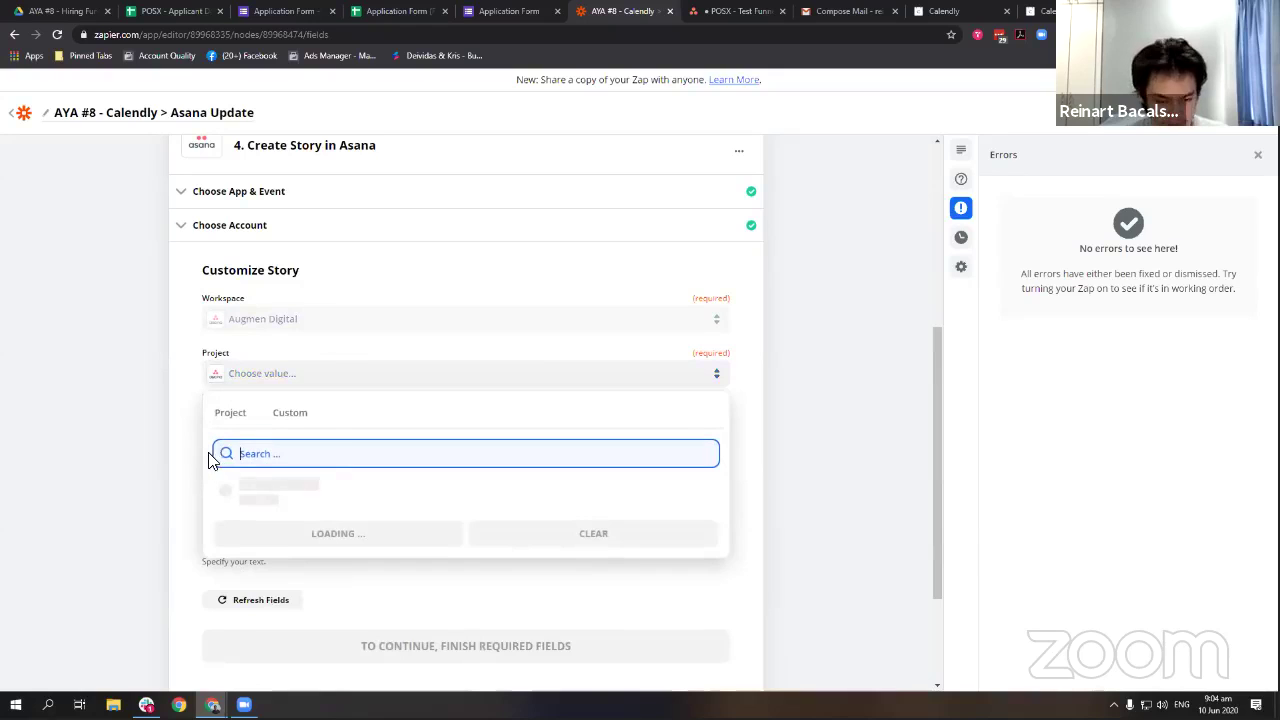
pyautogui.click(688, 11)
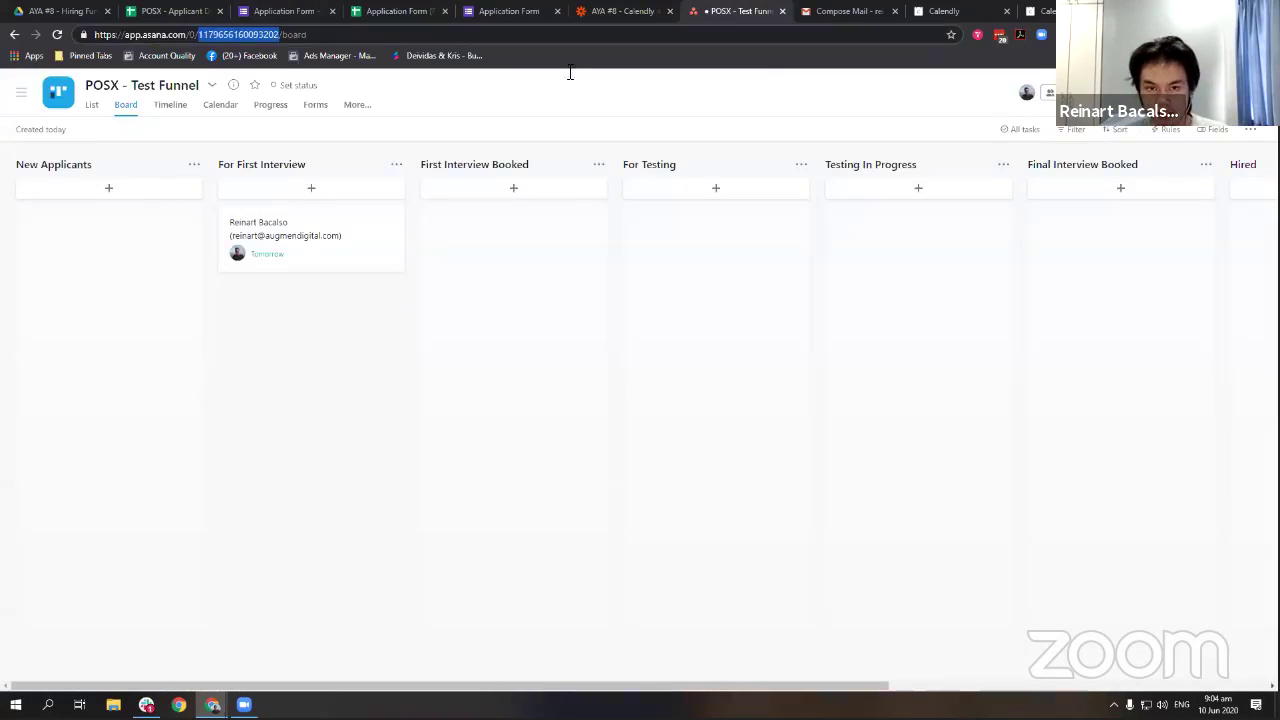
pyautogui.click(624, 11)
pyautogui.click(290, 373)
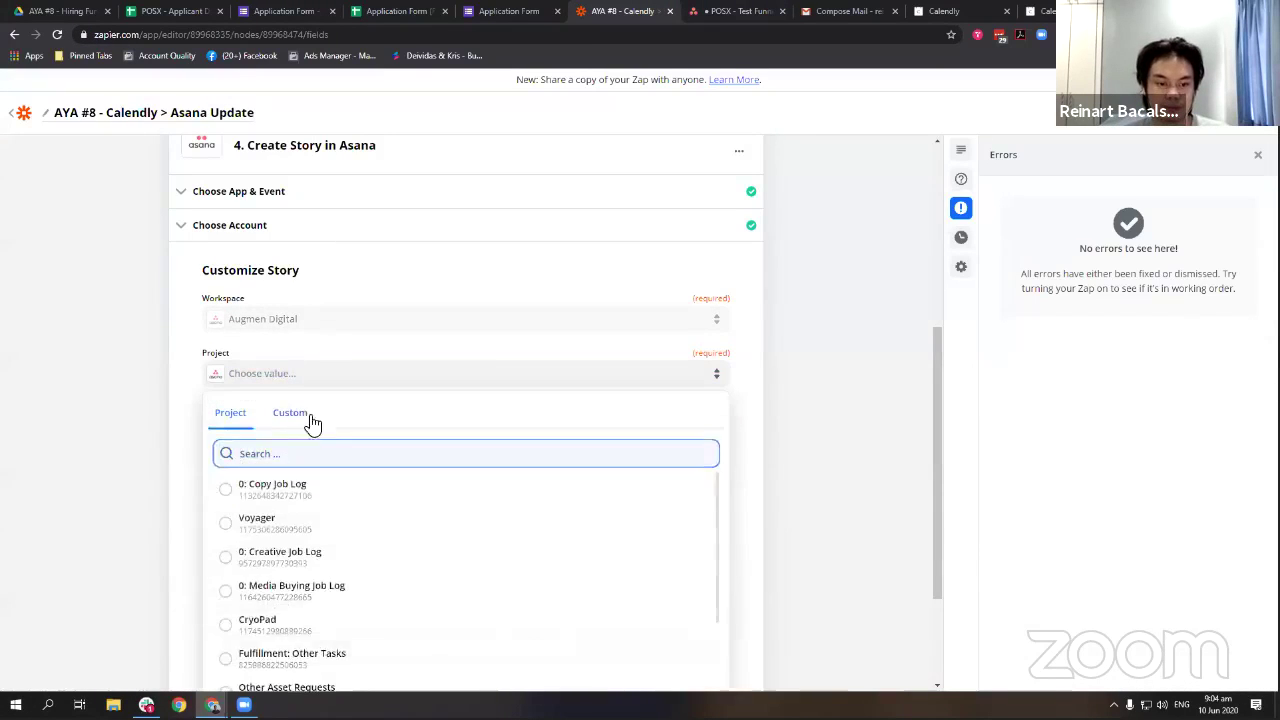
pyautogui.click(300, 414)
pyautogui.hotkey('ctrl', 'v')
pyautogui.press('Return')
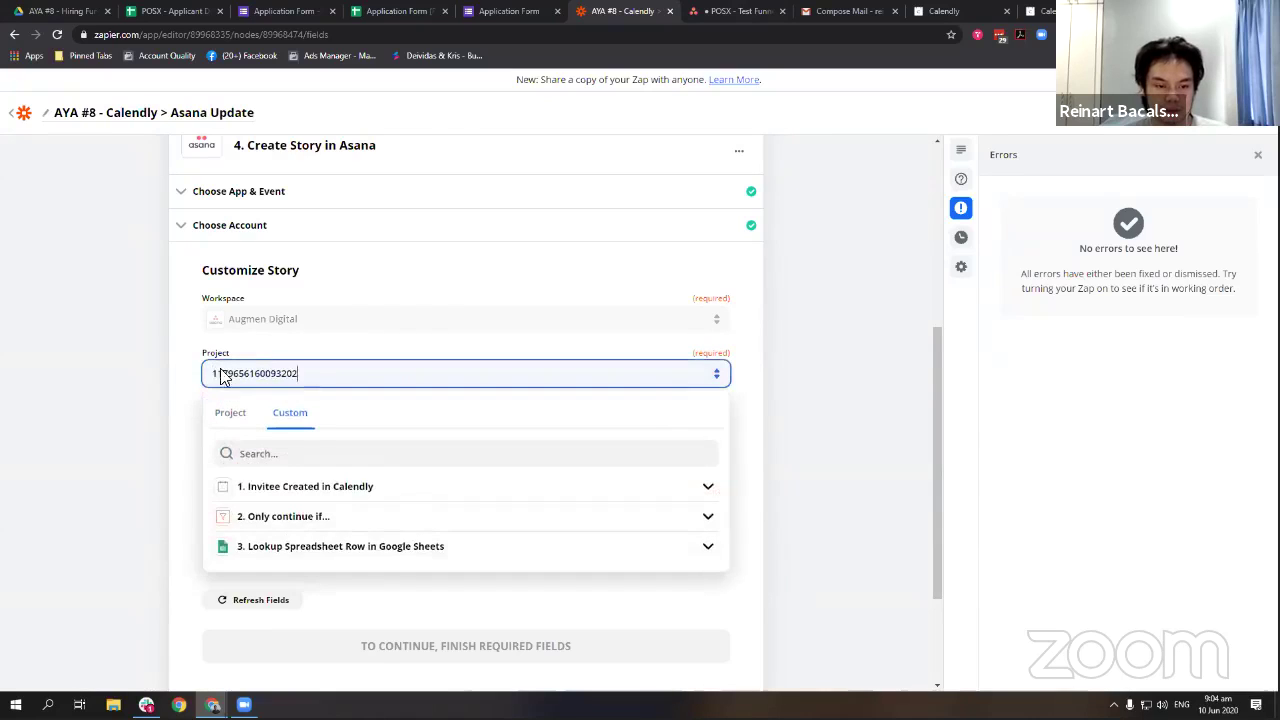
pyautogui.click(190, 376)
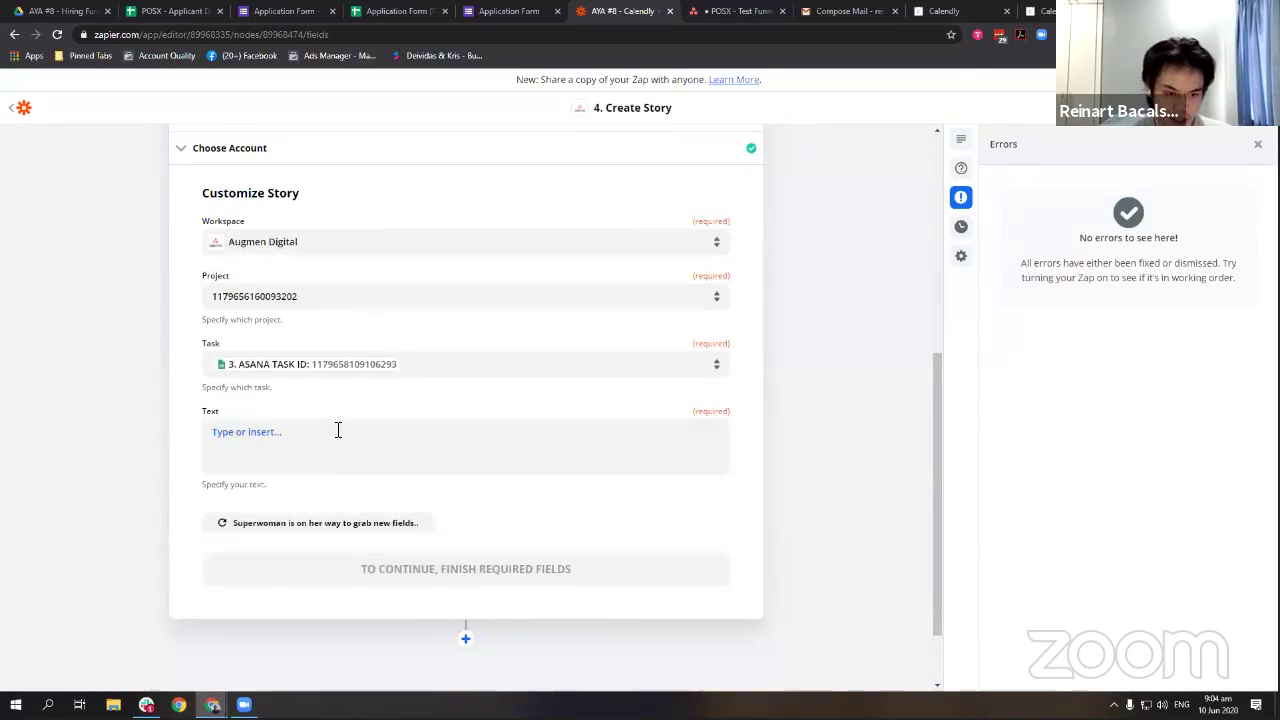
# Enter 'Interview booked!' as the story text.
pyautogui.click(337, 430)
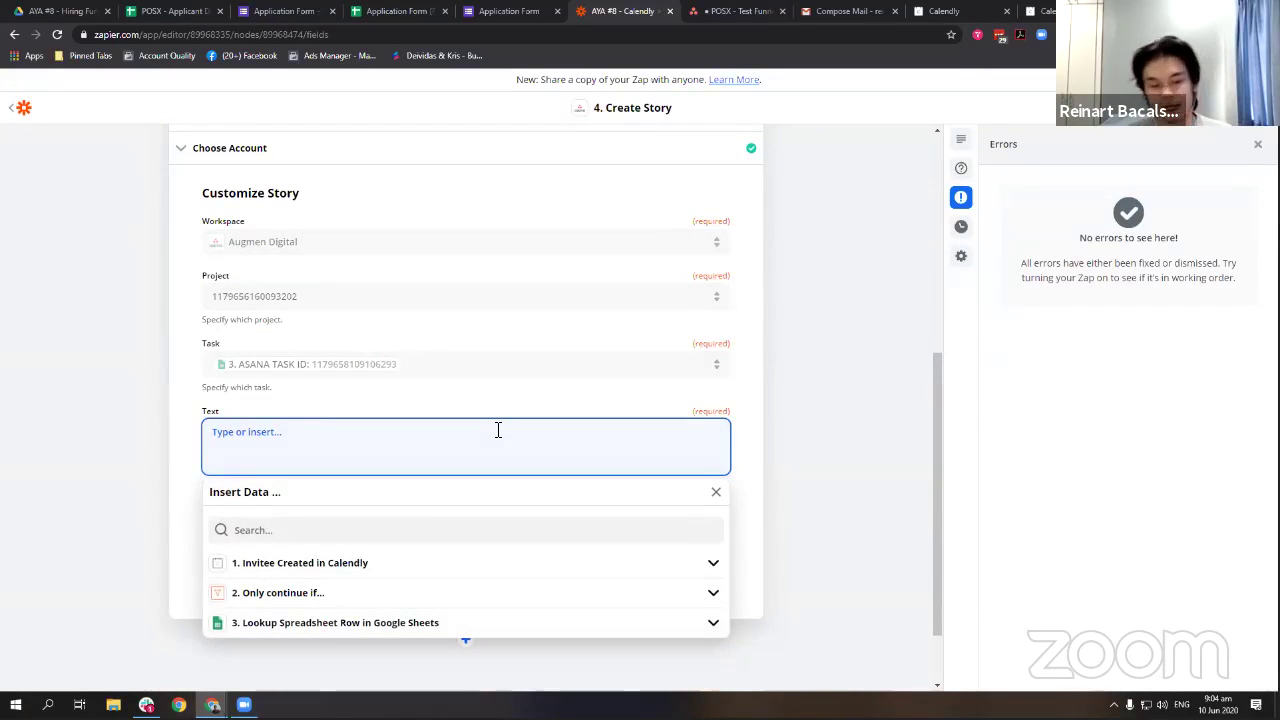
pyautogui.write('Int')
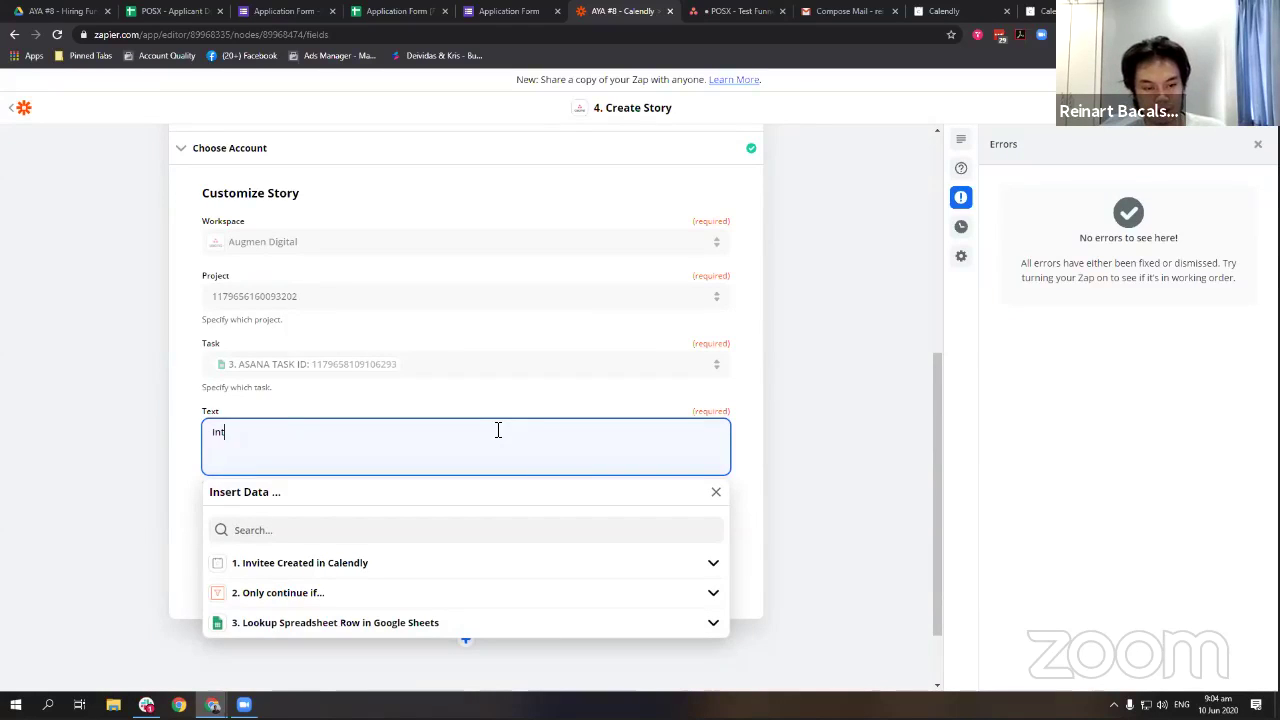
pyautogui.write('erview booked!')
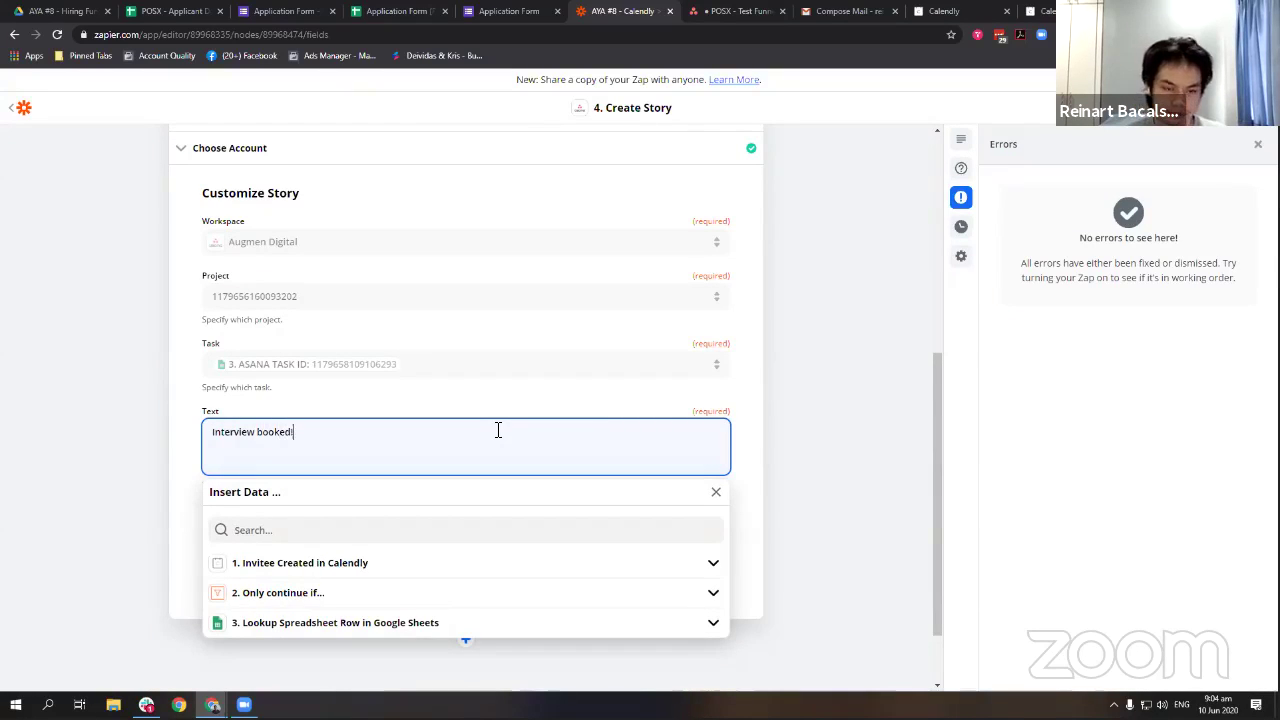
pyautogui.hotkey('ctrl', 'a')
pyautogui.hotkey('ctrl', 'Tab')
pyautogui.click(1168, 129)
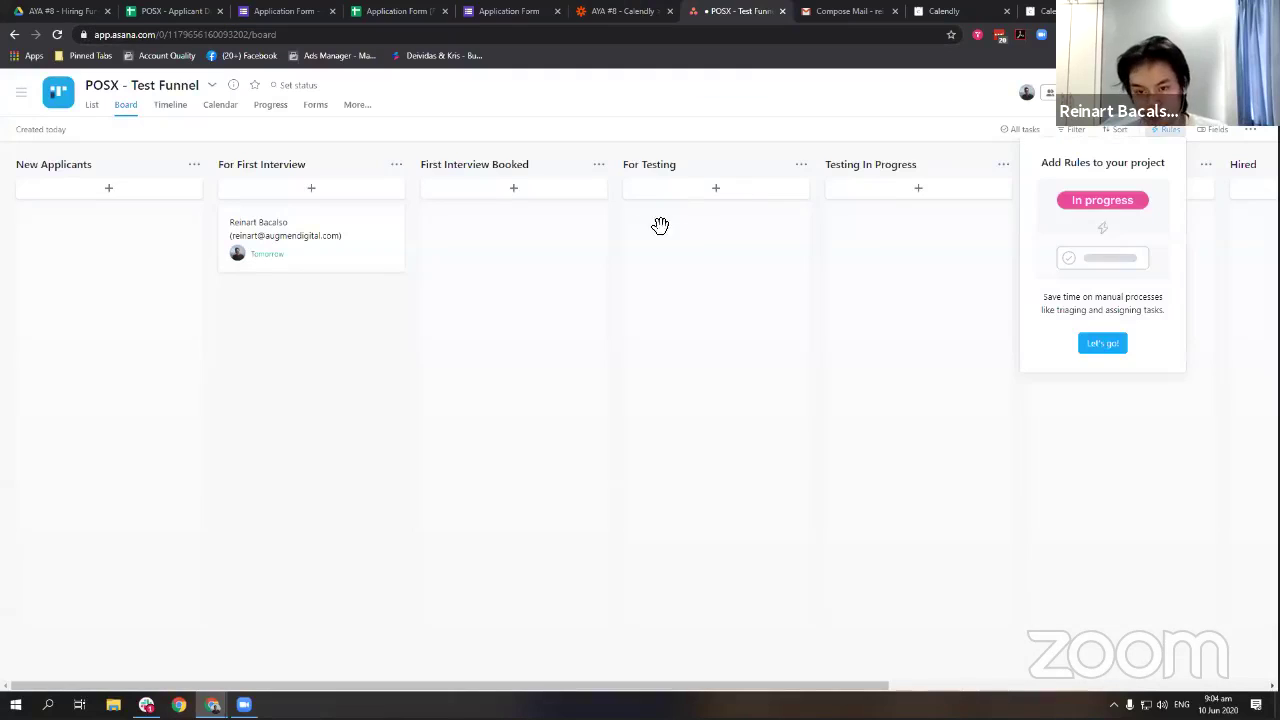
# Create a custom rule: when a comment is added, move the task to First Interview Booked.
pyautogui.click(1100, 343)
pyautogui.click(538, 222)
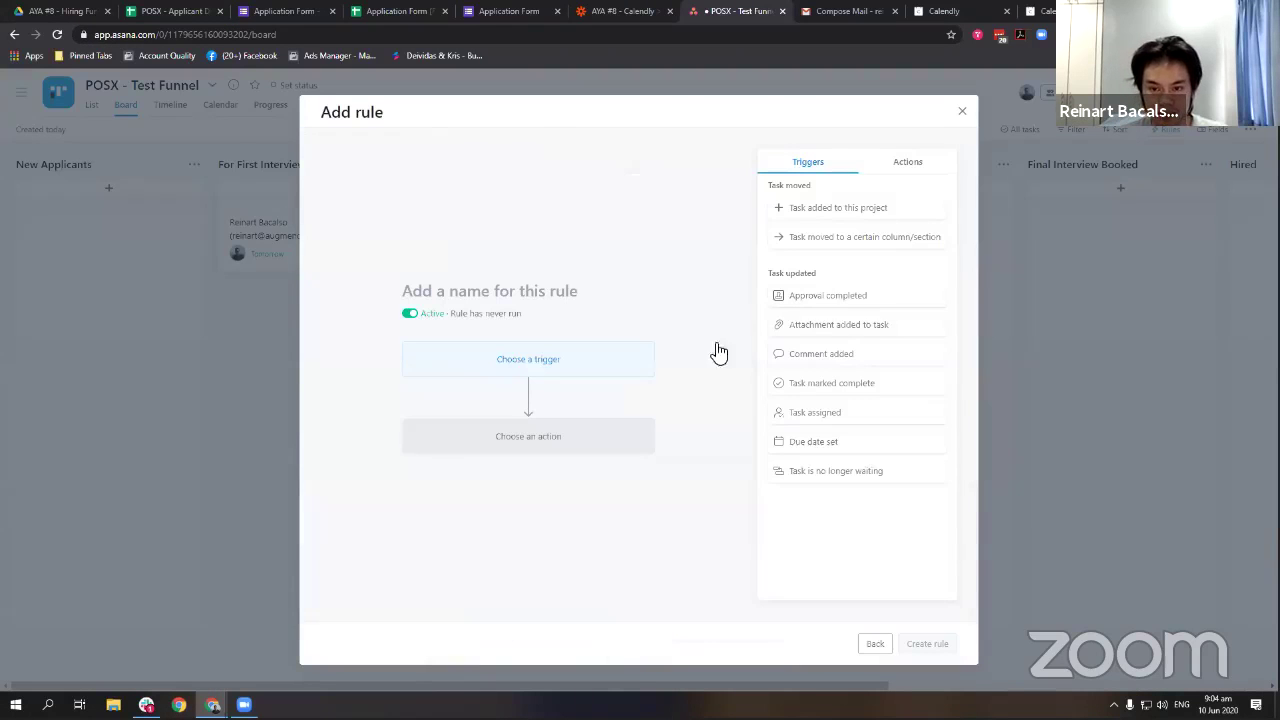
pyautogui.click(849, 356)
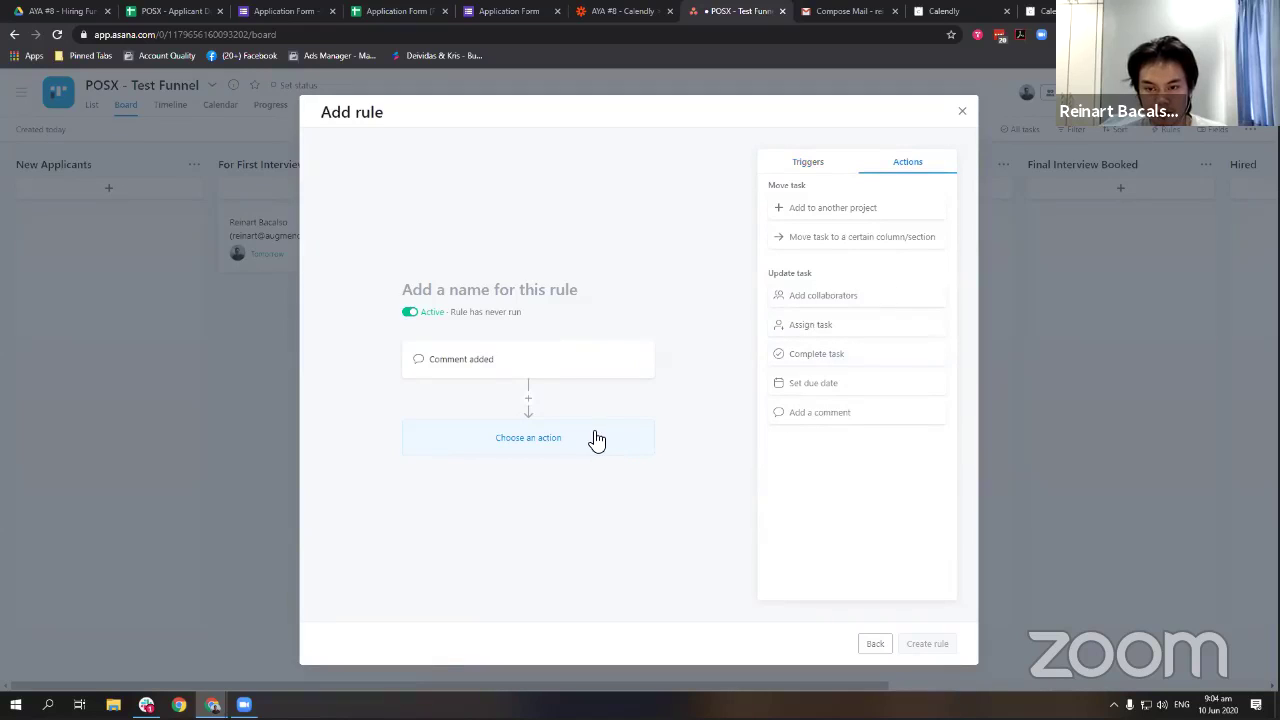
pyautogui.click(910, 238)
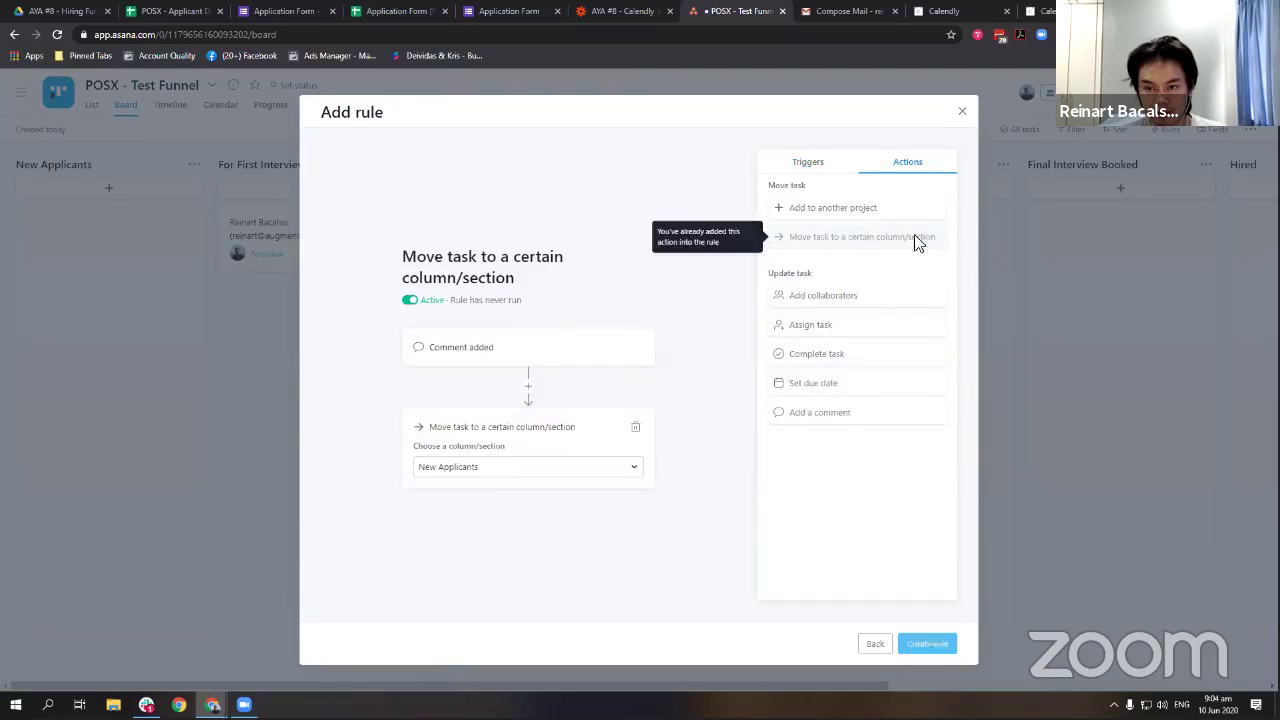
pyautogui.click(528, 468)
pyautogui.click(486, 531)
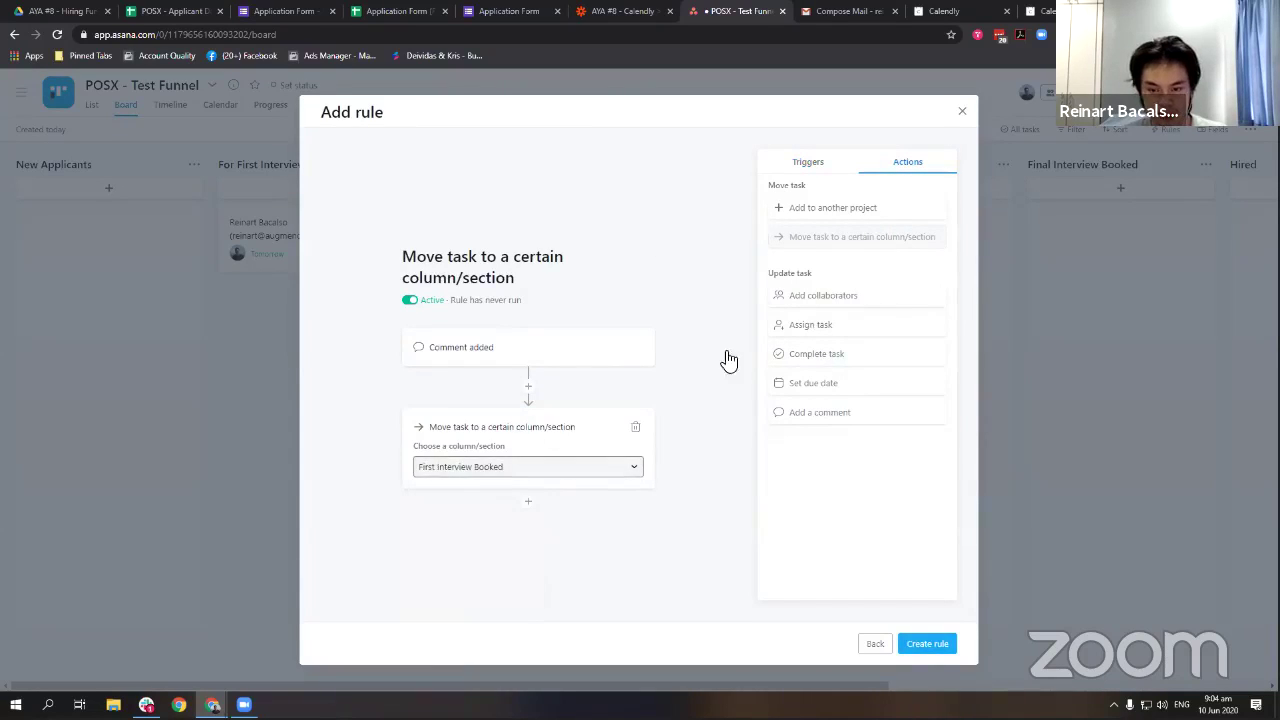
pyautogui.click(924, 650)
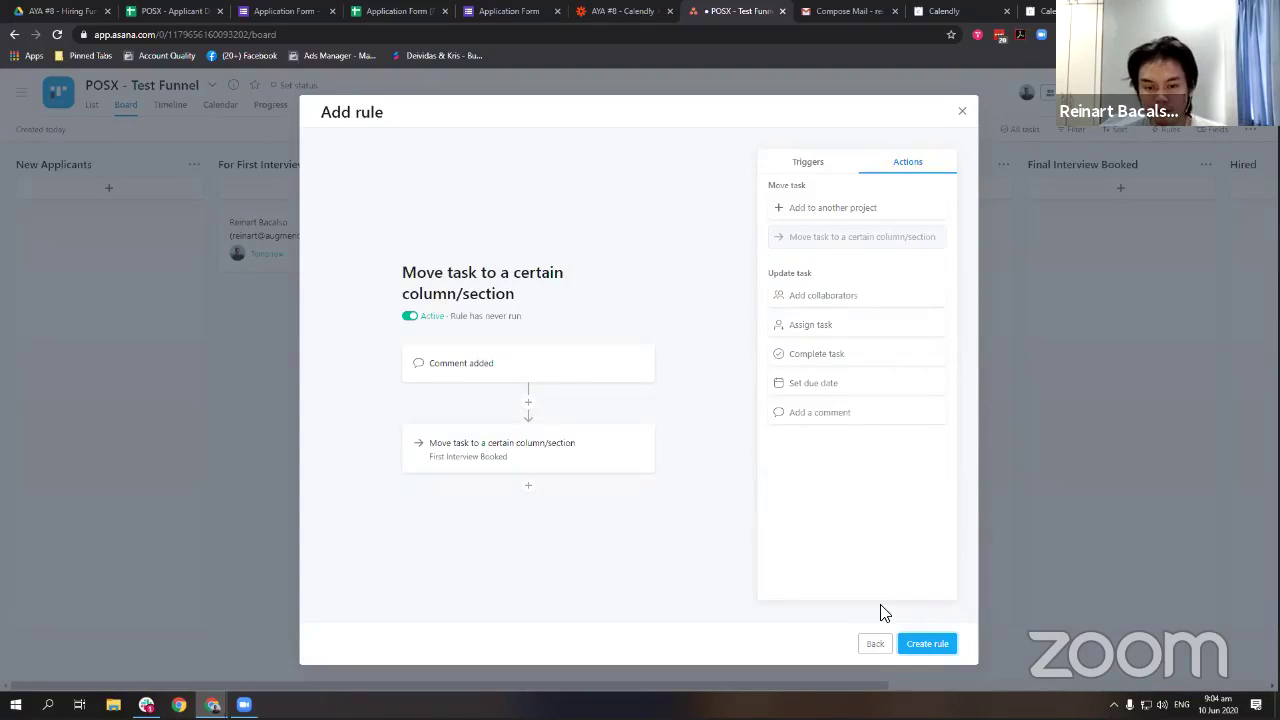
pyautogui.click(943, 655)
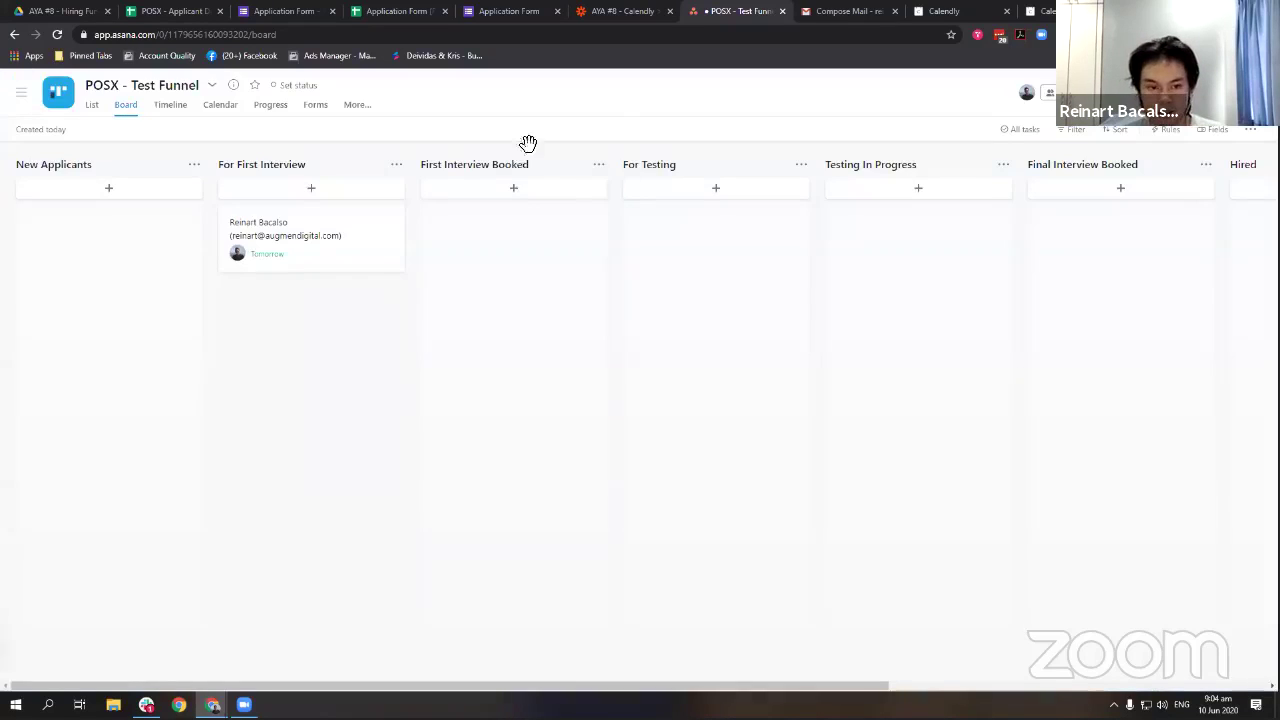
pyautogui.click(612, 11)
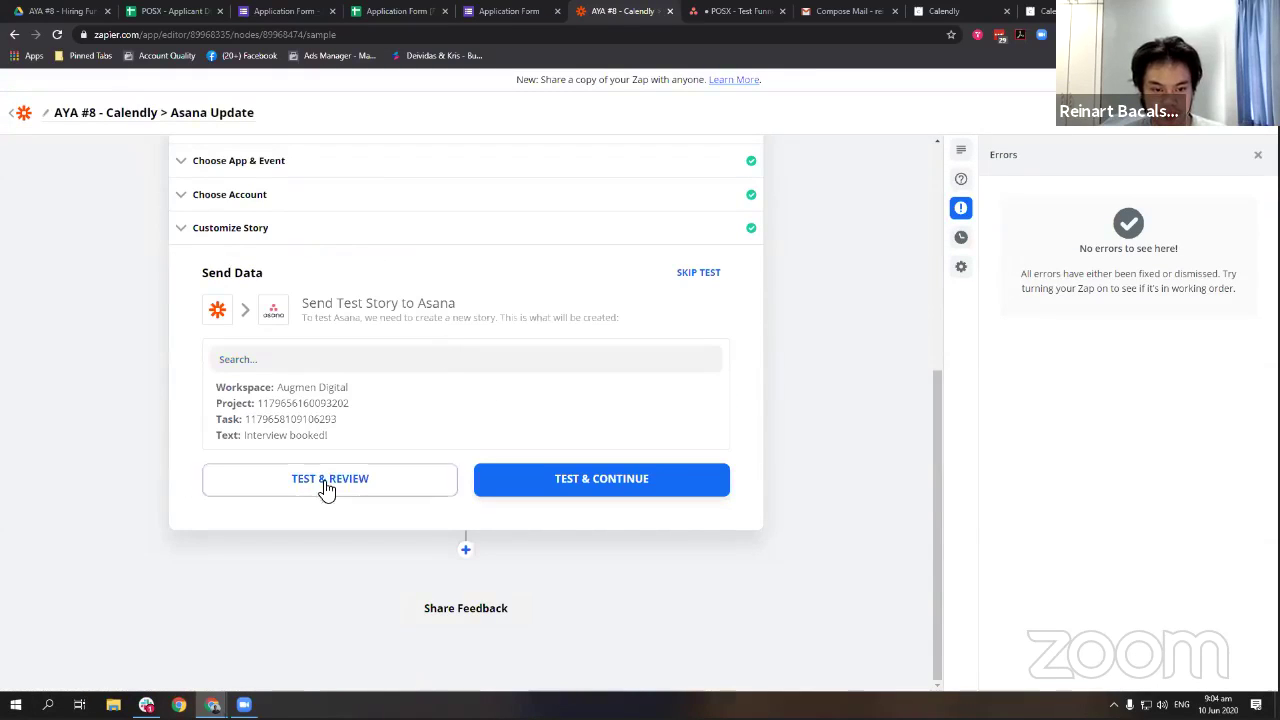
# Run the Create Story test, sending 'Interview booked!' to the applicant's Asana task.
pyautogui.click(328, 485)
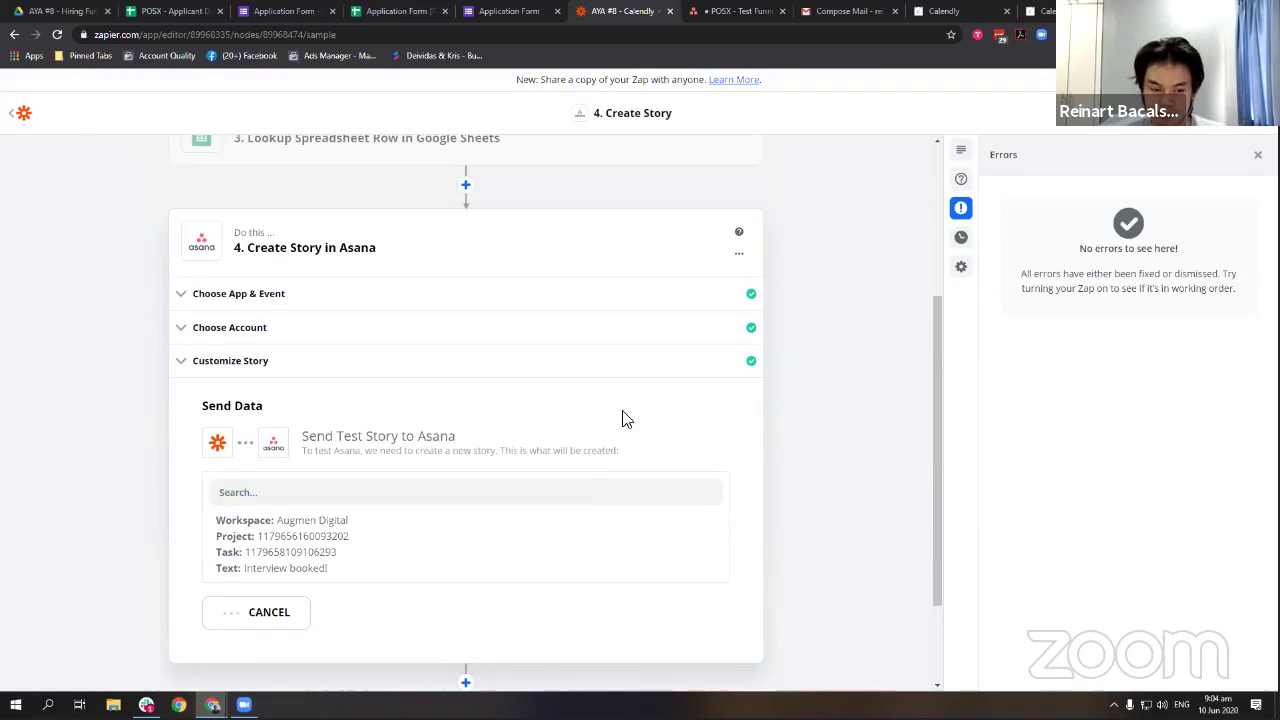
pyautogui.click(717, 10)
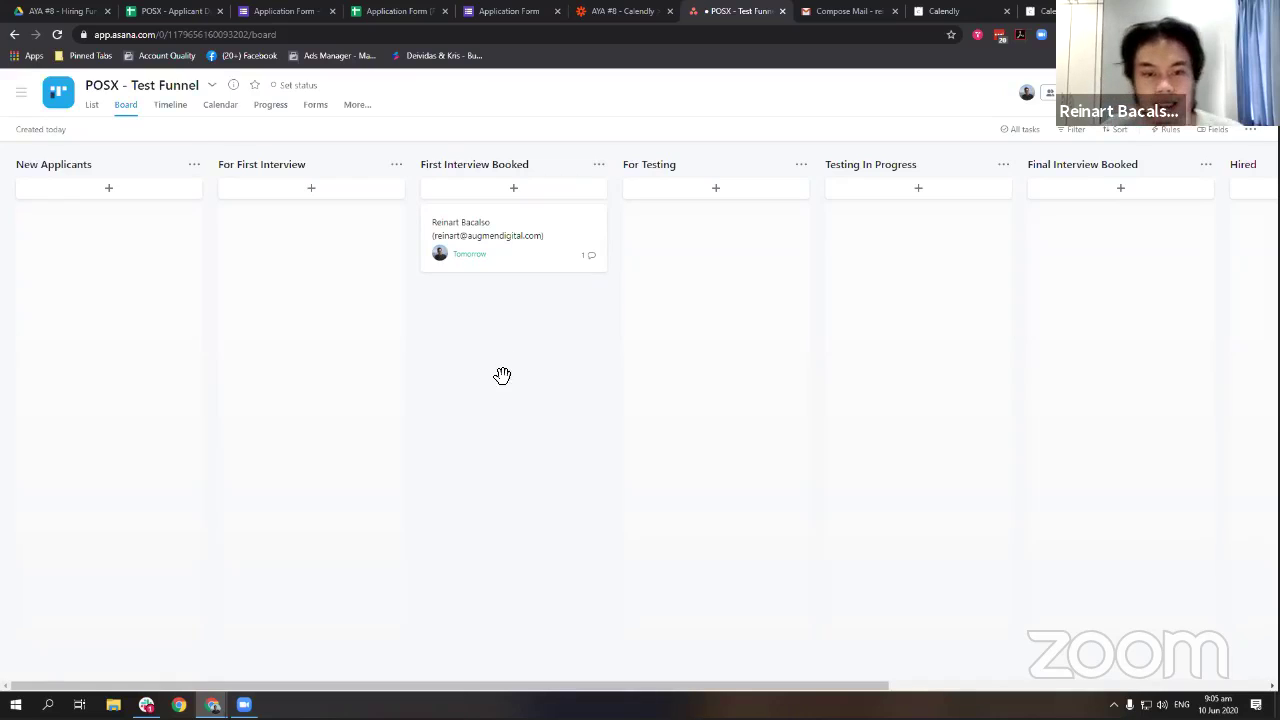
# Verify the applicant's task shows the 'Interview booked!' comment and the active rule, then return to Zapier.
pyautogui.moveTo(510, 236)
pyautogui.mouseDown()
pyautogui.moveTo(474, 237)
pyautogui.moveTo(511, 249)
pyautogui.mouseUp()
pyautogui.click(511, 249)
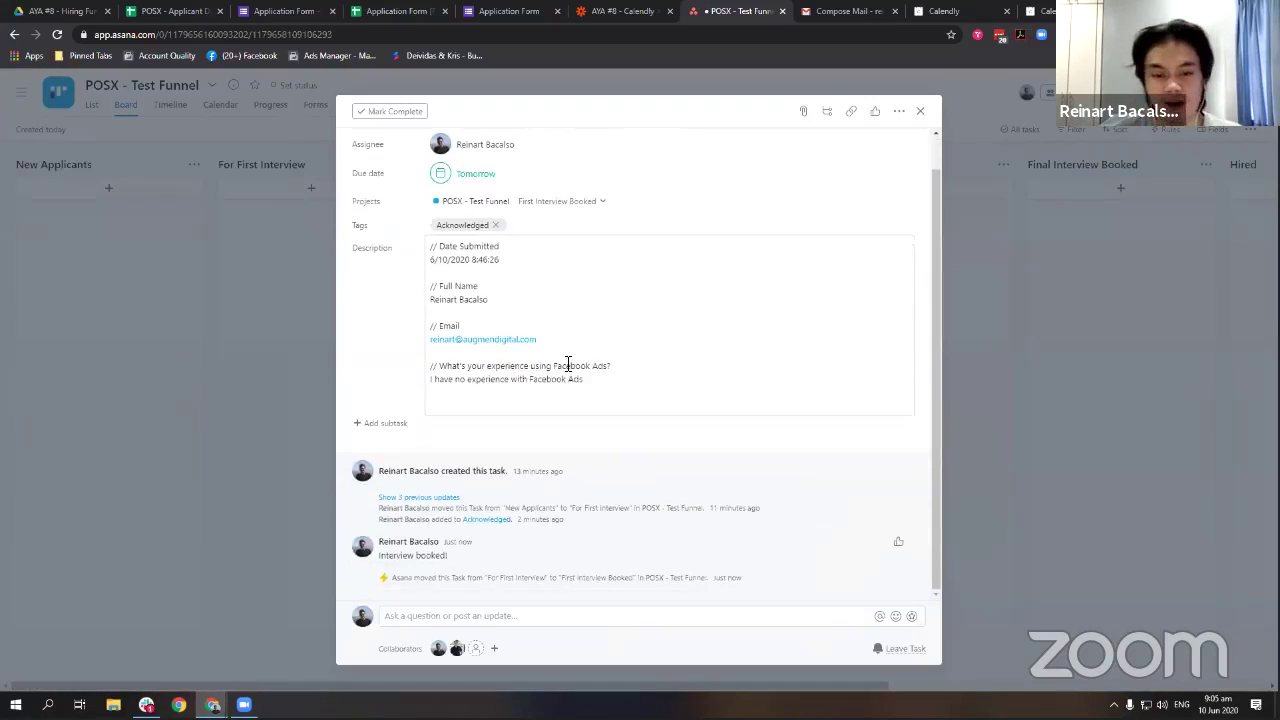
pyautogui.click(298, 416)
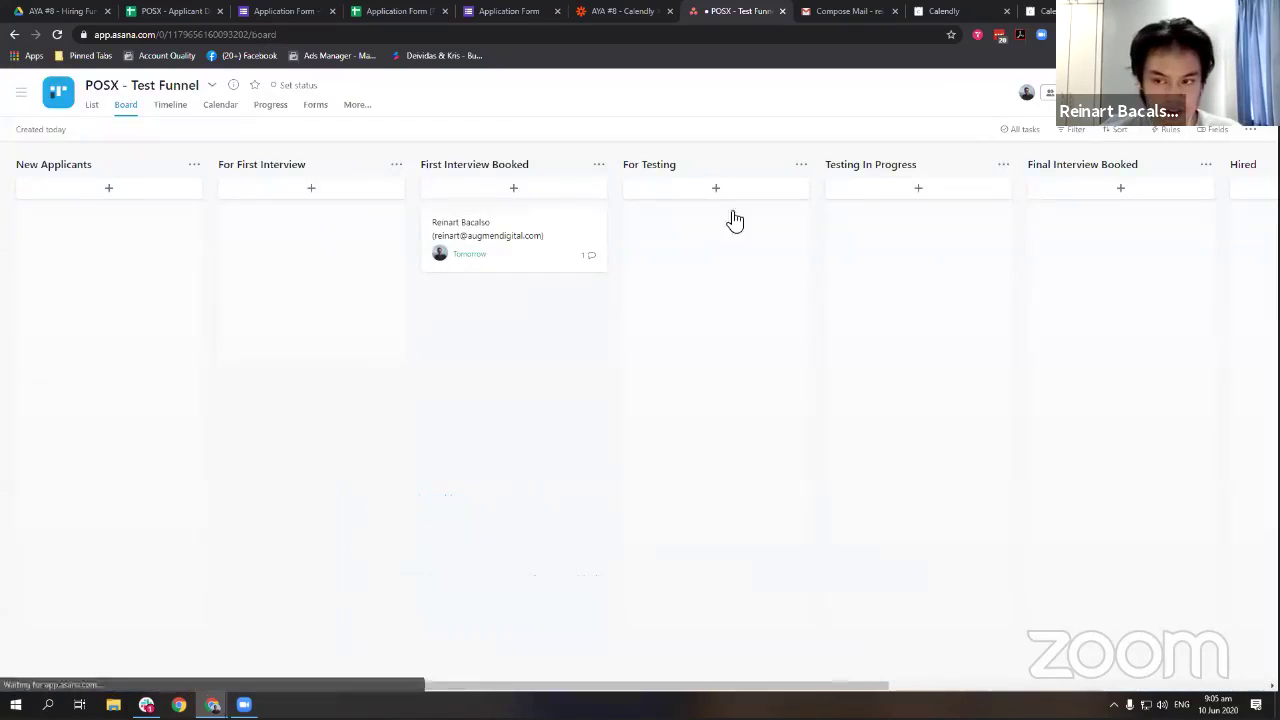
pyautogui.click(1170, 131)
pyautogui.click(620, 11)
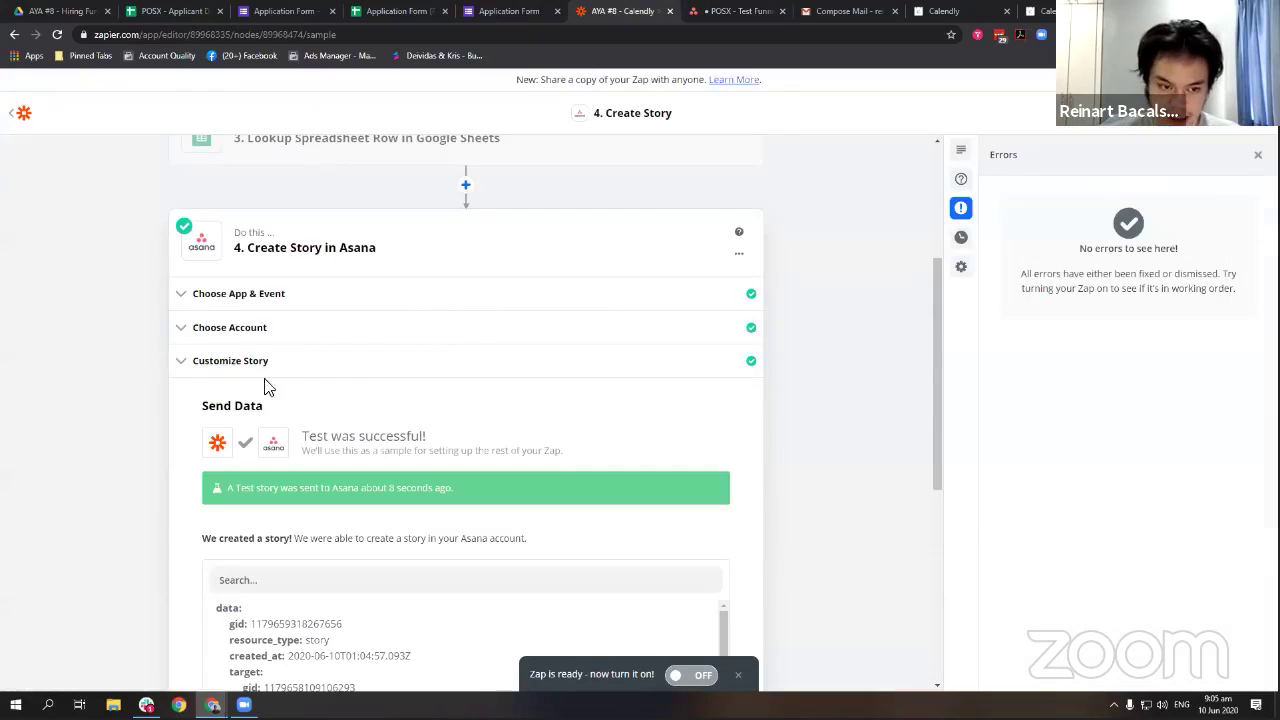
pyautogui.click(191, 365)
pyautogui.click(703, 11)
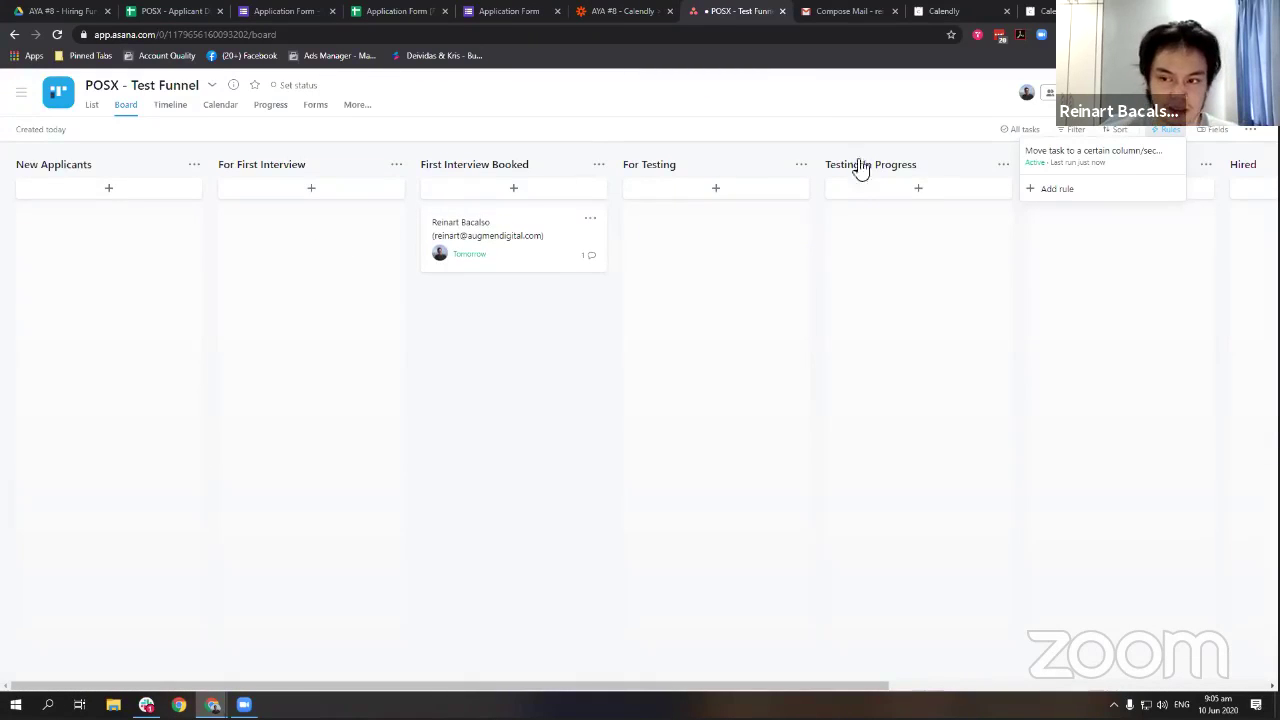
pyautogui.click(606, 305)
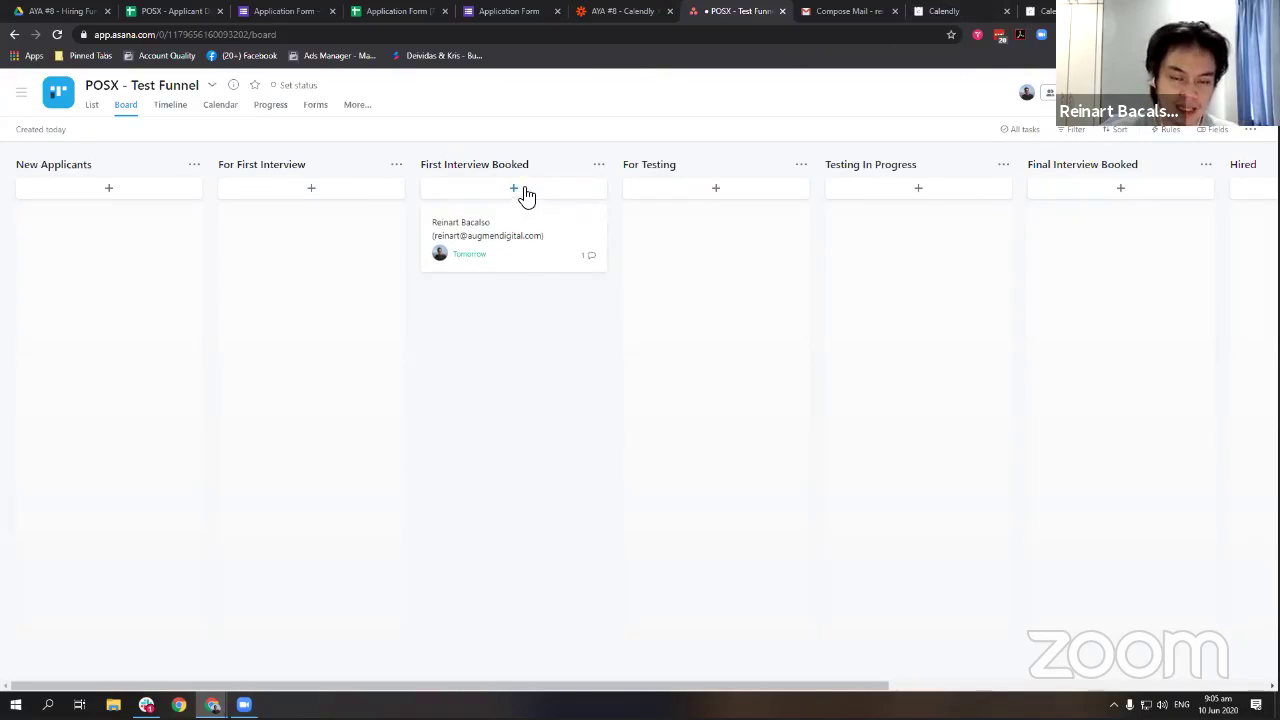
pyautogui.click(988, 10)
pyautogui.click(740, 11)
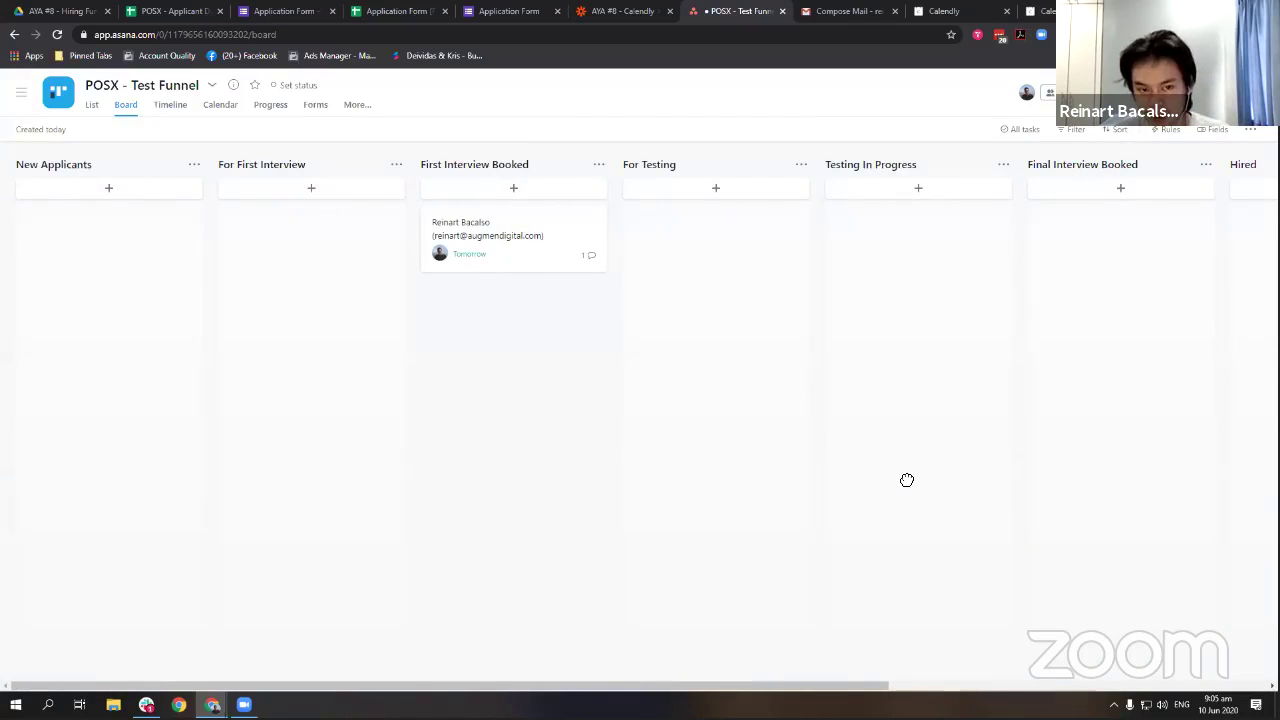
pyautogui.click(622, 11)
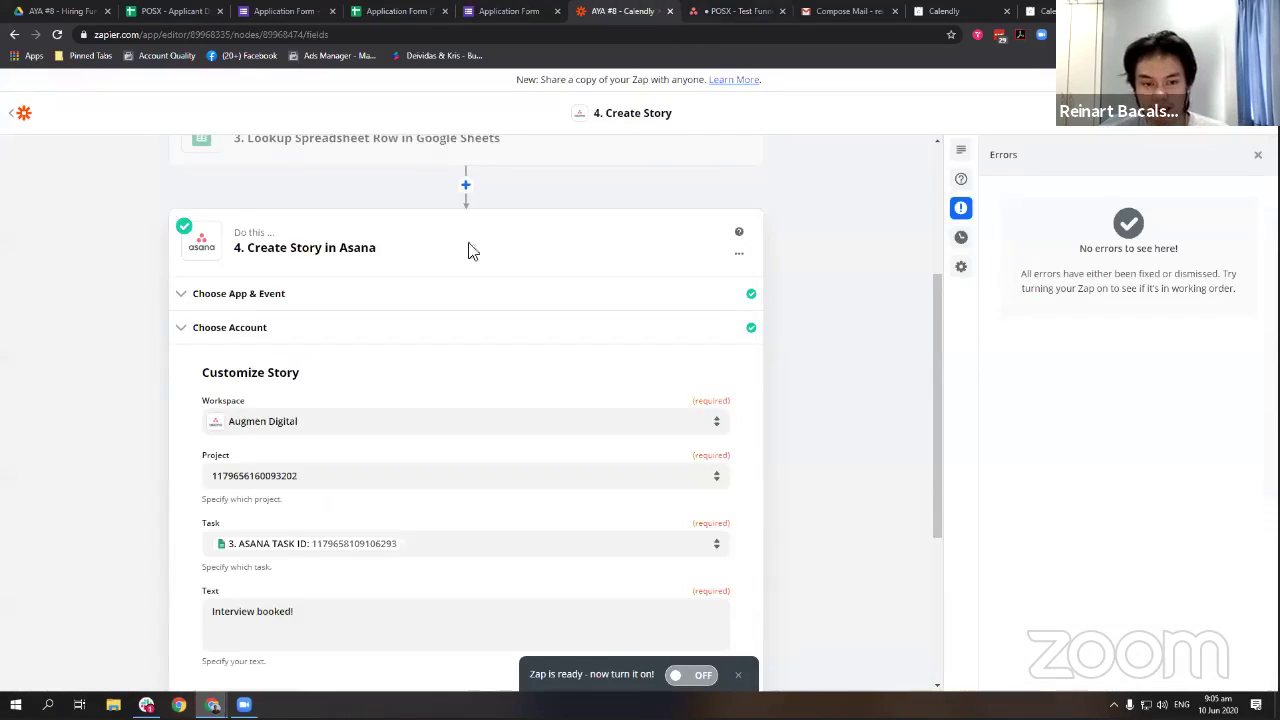
# Finish editing the Create Story step, switch the Zap on, and view the Asana board.
pyautogui.scroll(-5, 495, 400)
pyautogui.click(465, 514)
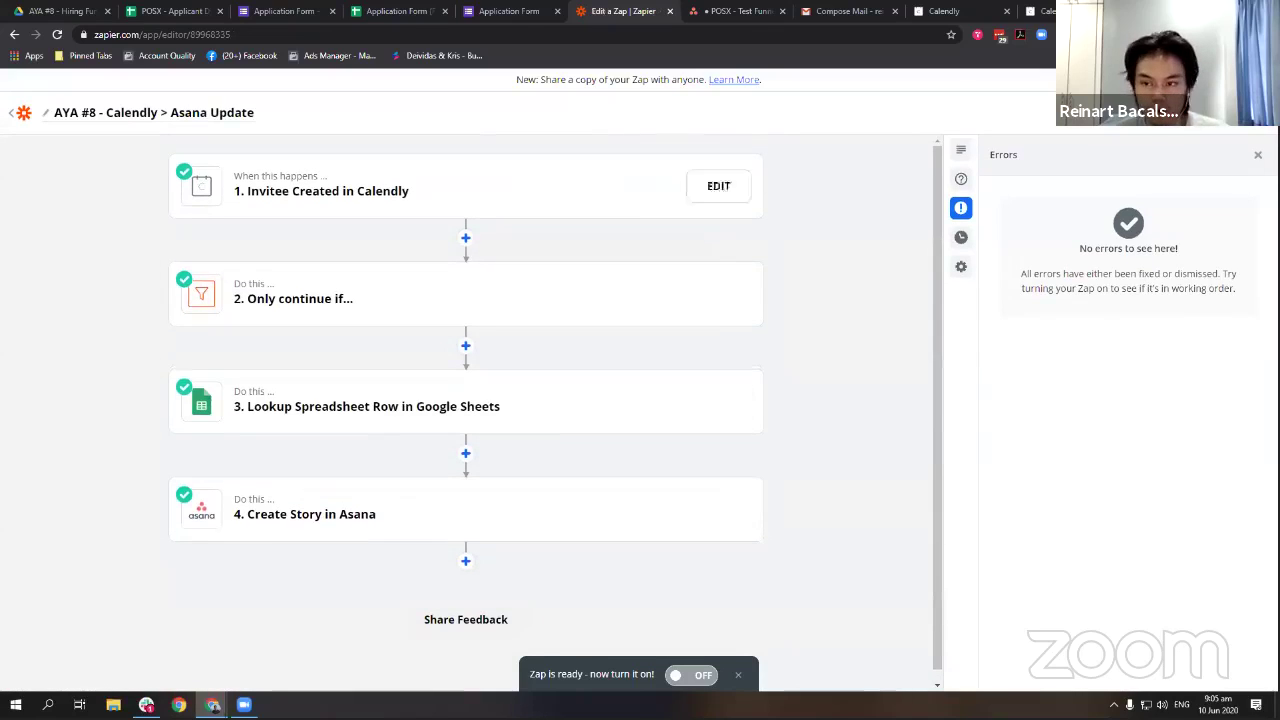
pyautogui.click(1238, 123)
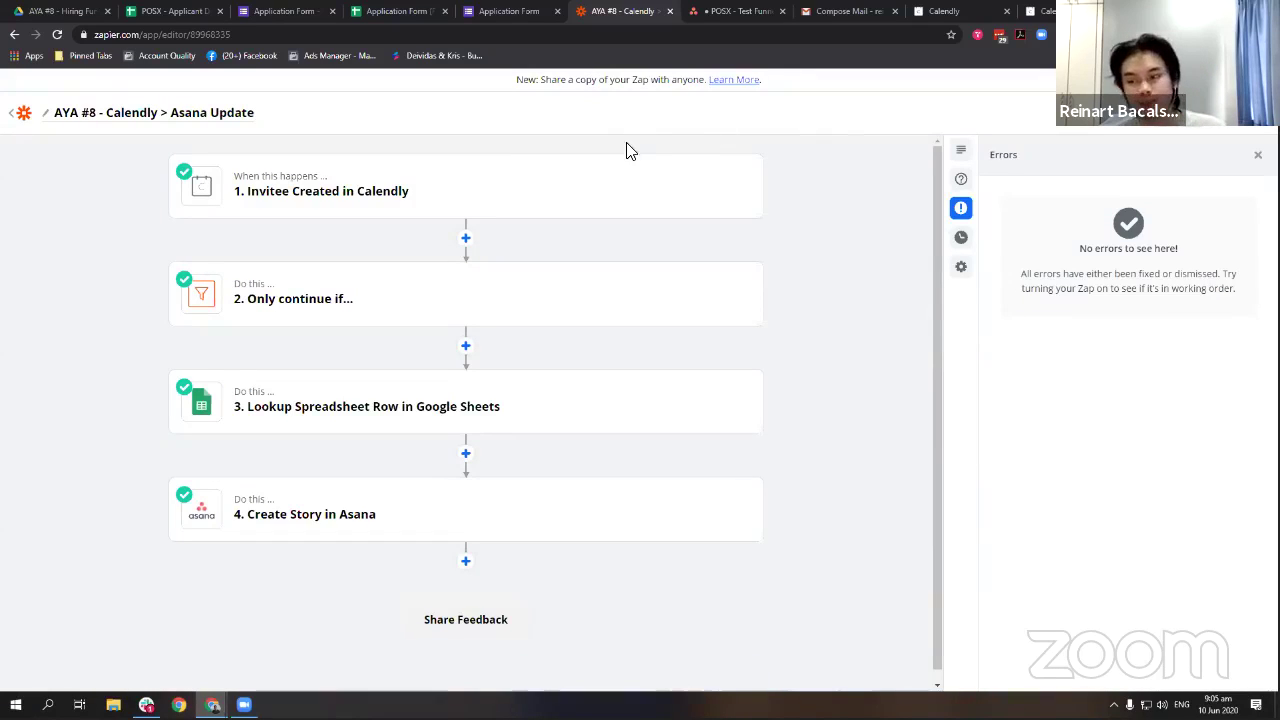
pyautogui.click(720, 11)
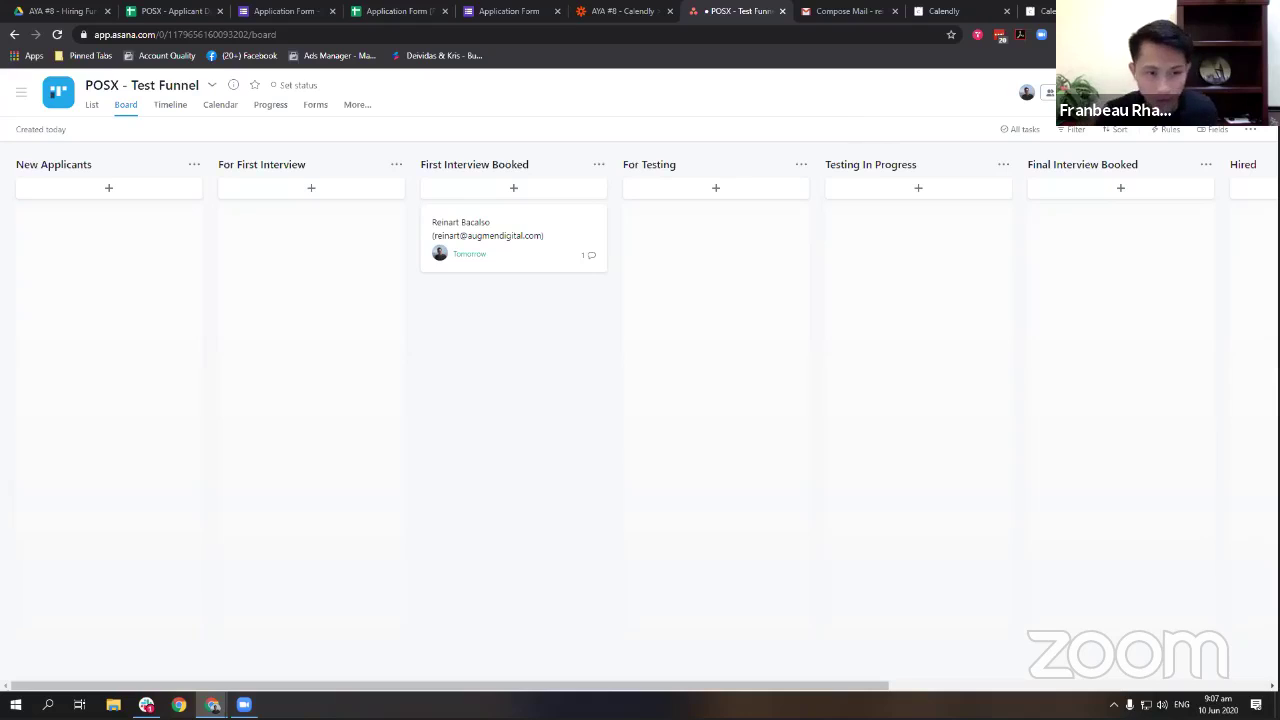
pyautogui.hotkey('alt', 'Tab')
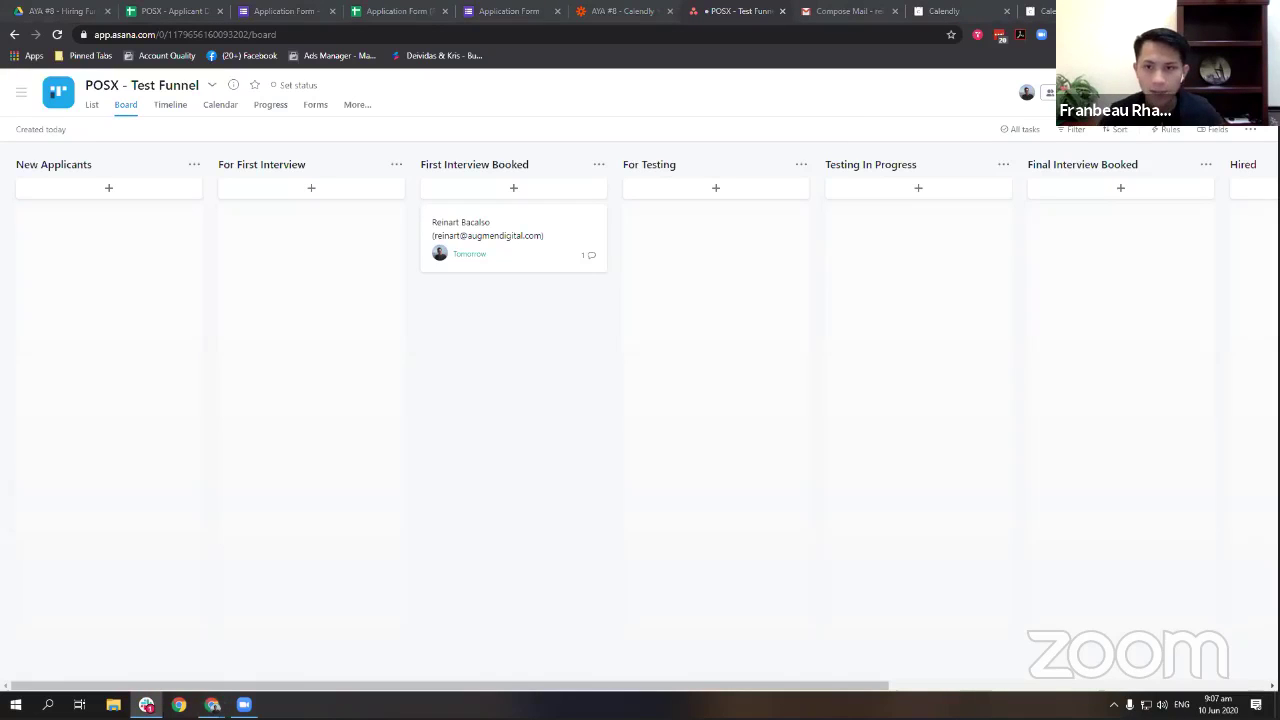